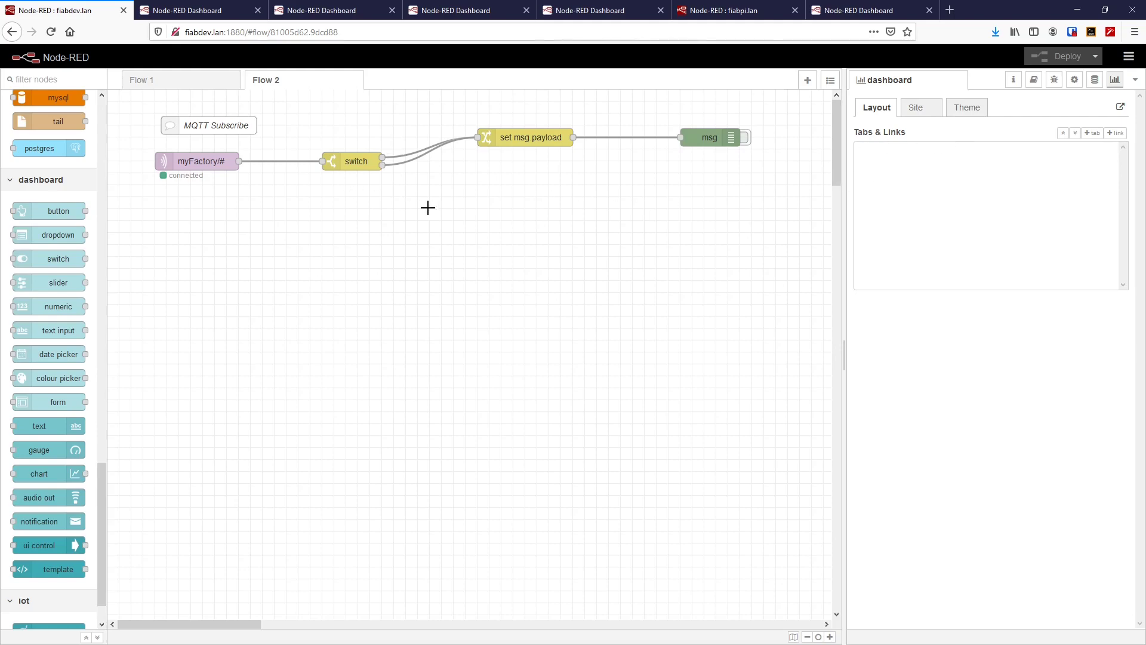
Open the dashboard page for a preview and close the surplus Node-RED Dashboard browser tabs.
click(1121, 108)
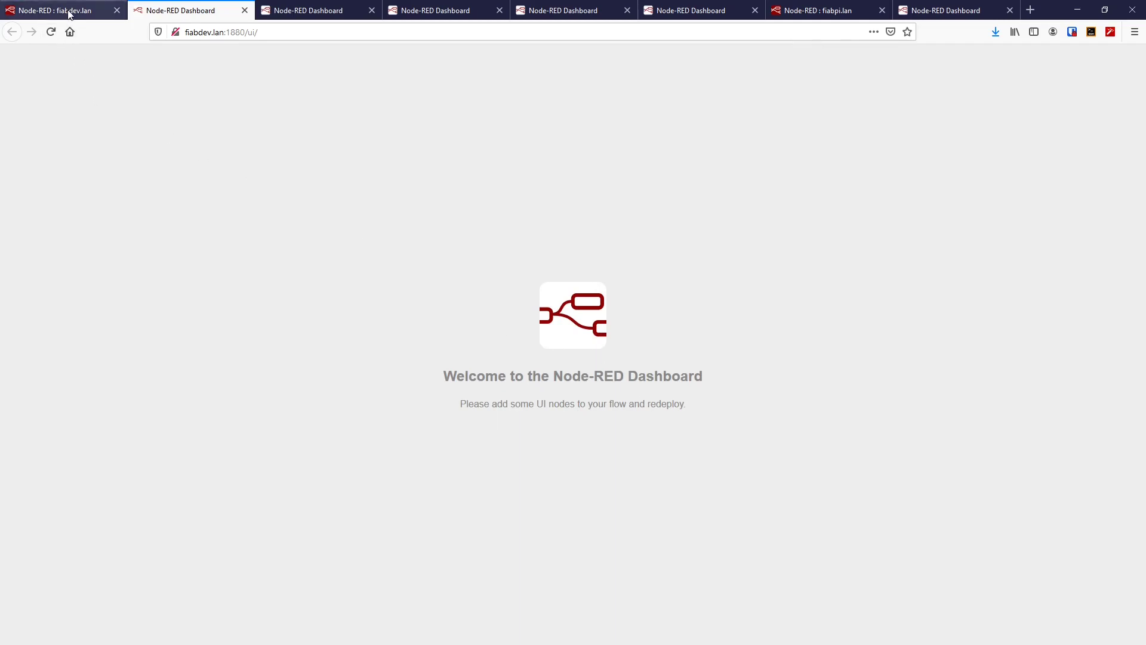
click(370, 10)
click(371, 10)
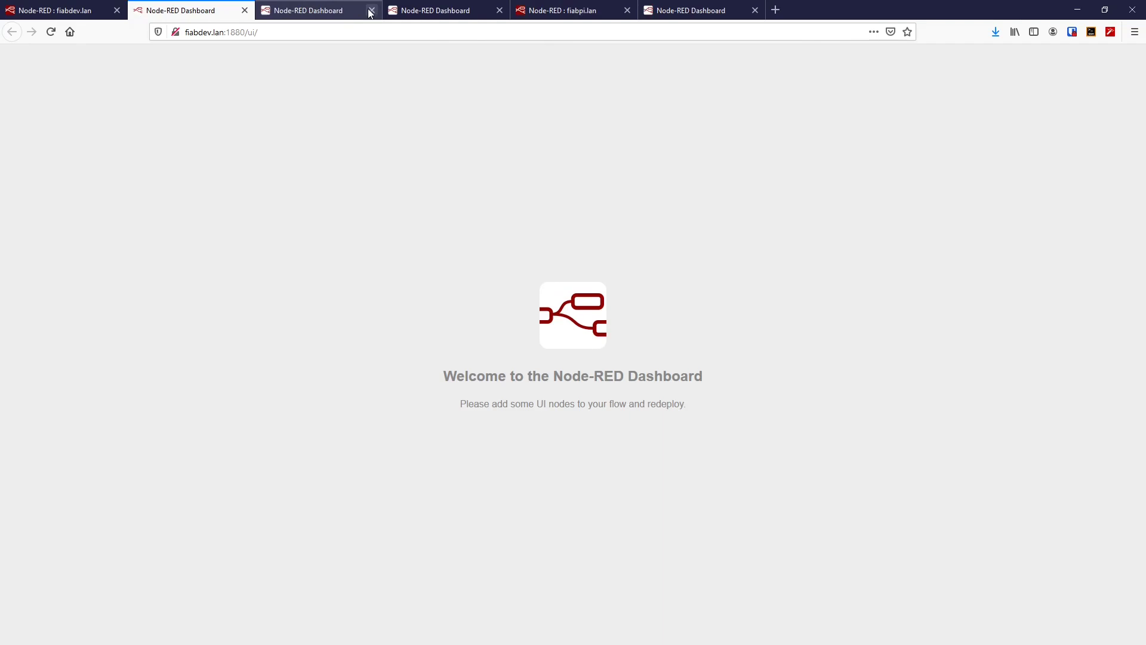
click(371, 10)
click(371, 10)
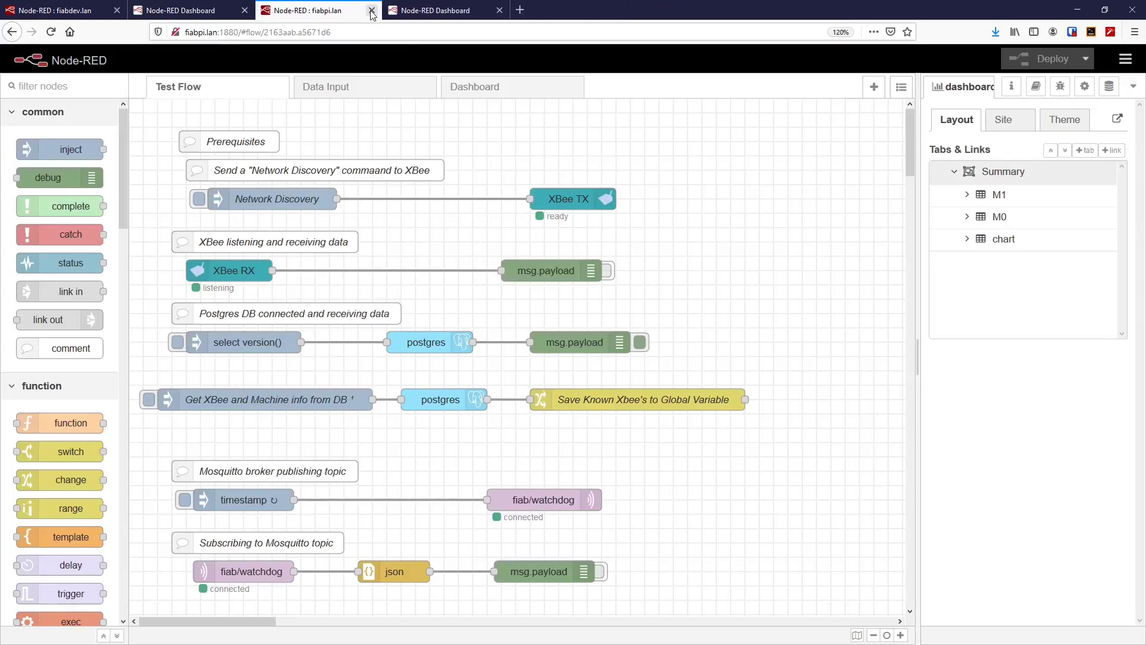
click(241, 11)
click(244, 10)
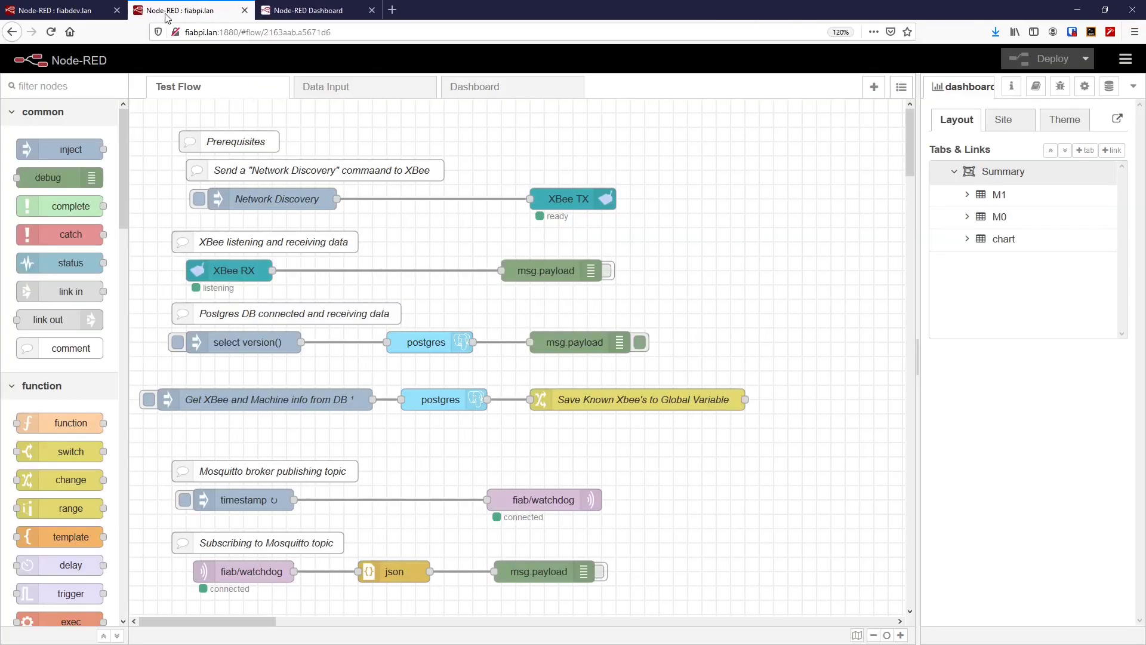
In the fiabdev.lan flow editor, add two tabs to the dashboard layout.
click(85, 13)
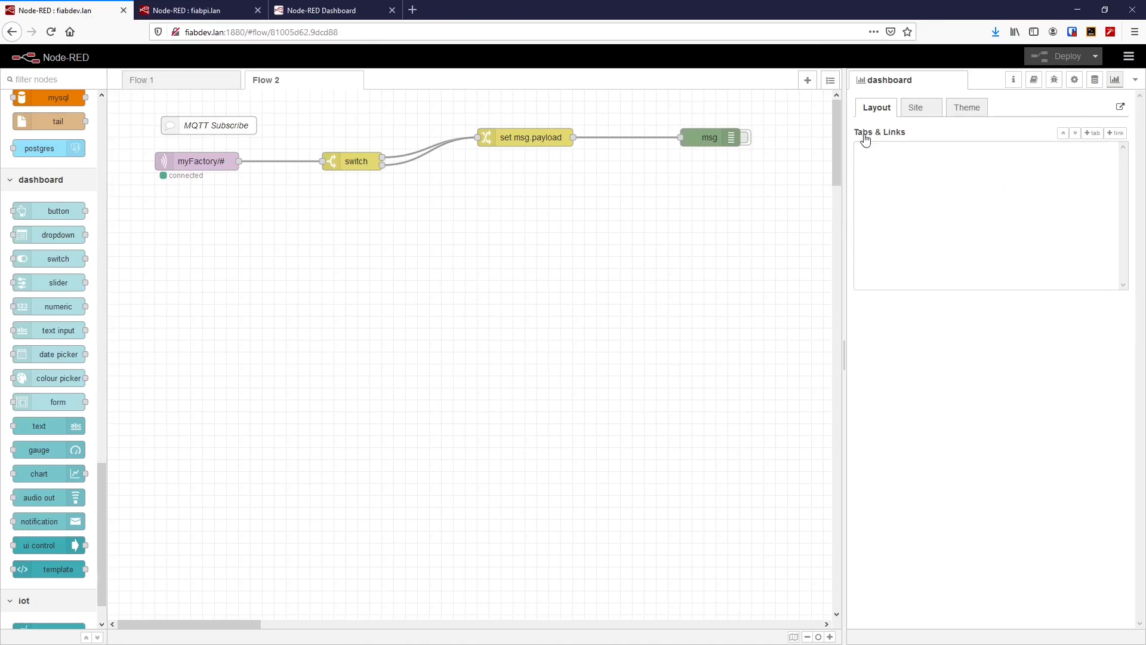
click(1098, 137)
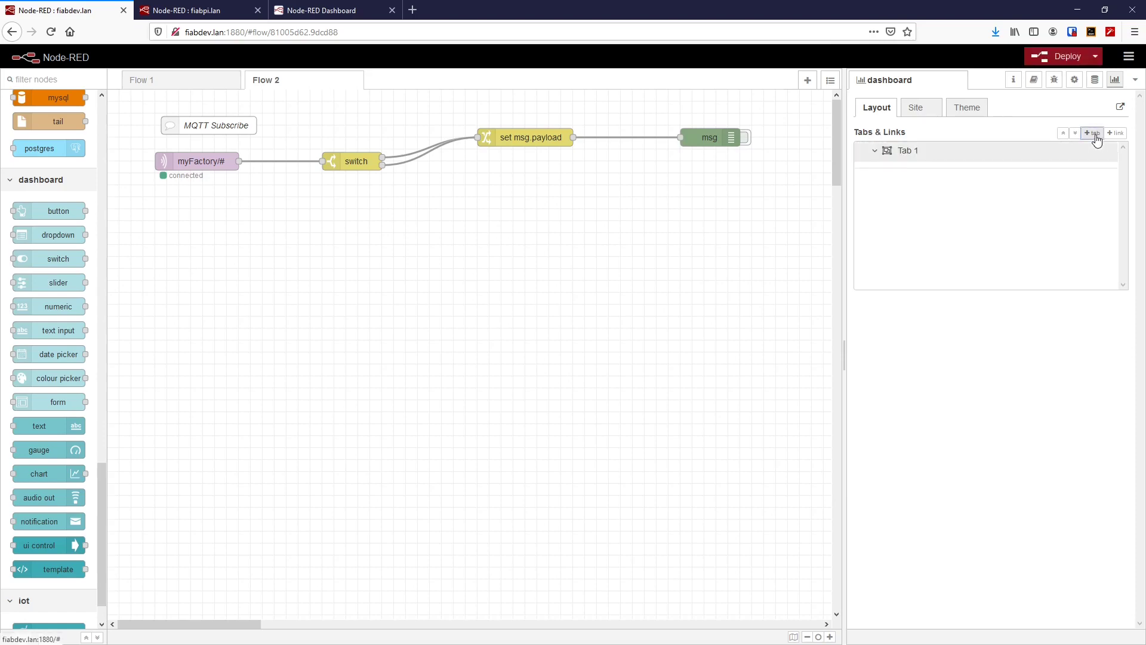
click(1097, 137)
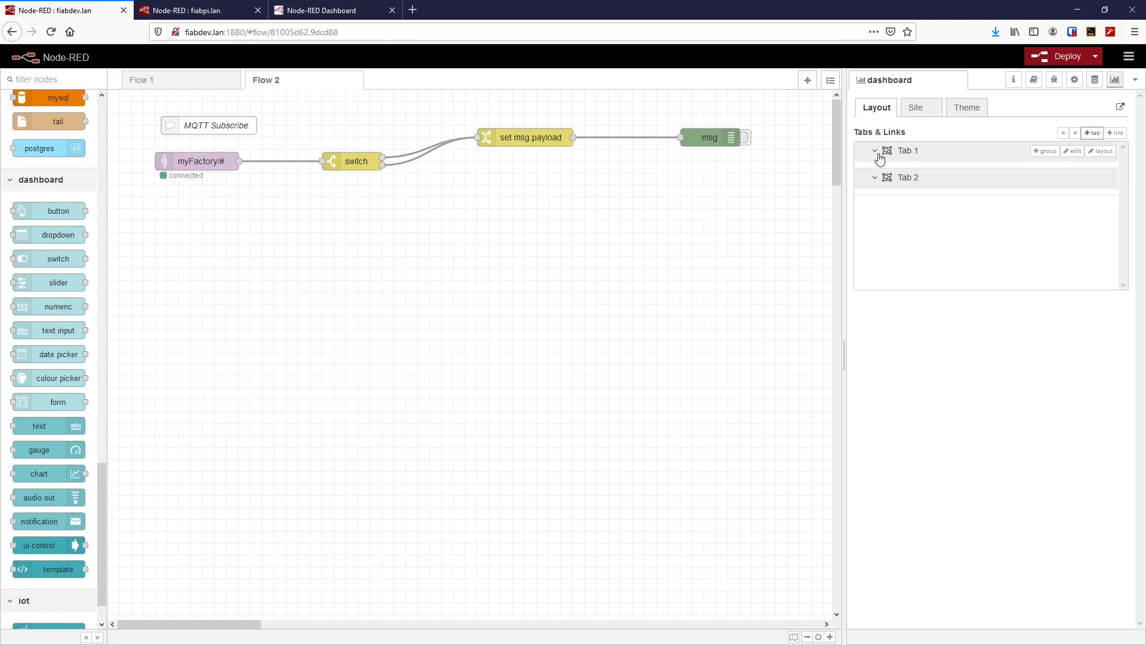
Add five groups to Tab 1 and five groups to Tab 2 in the dashboard layout.
mouse_move(1073, 153)
click(1046, 153)
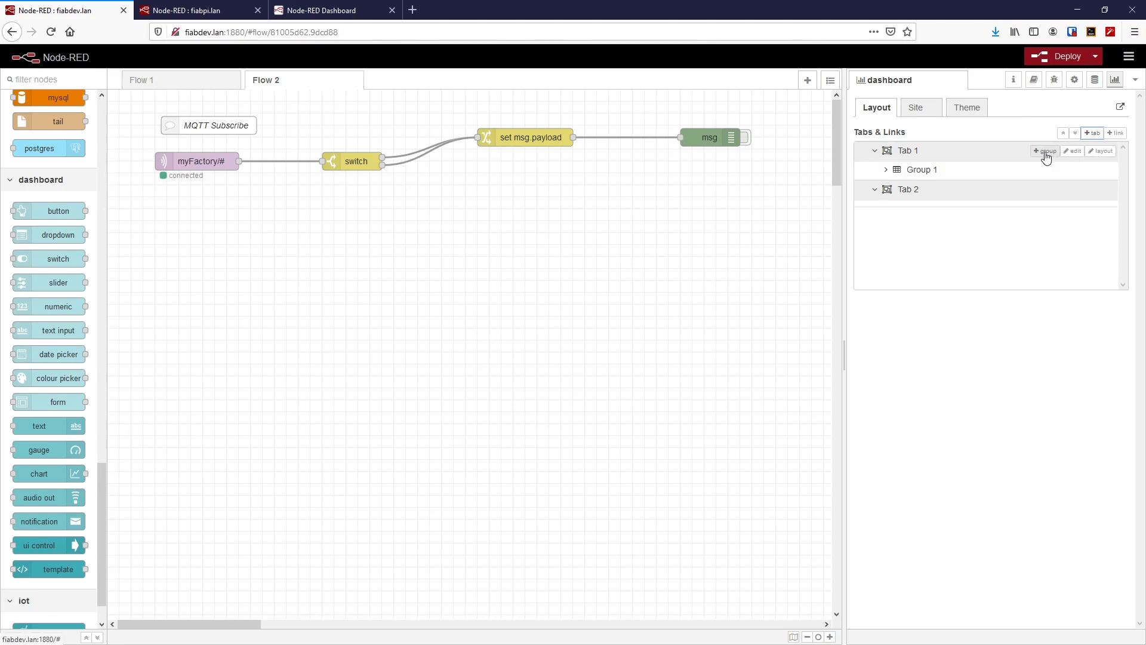
click(1046, 153)
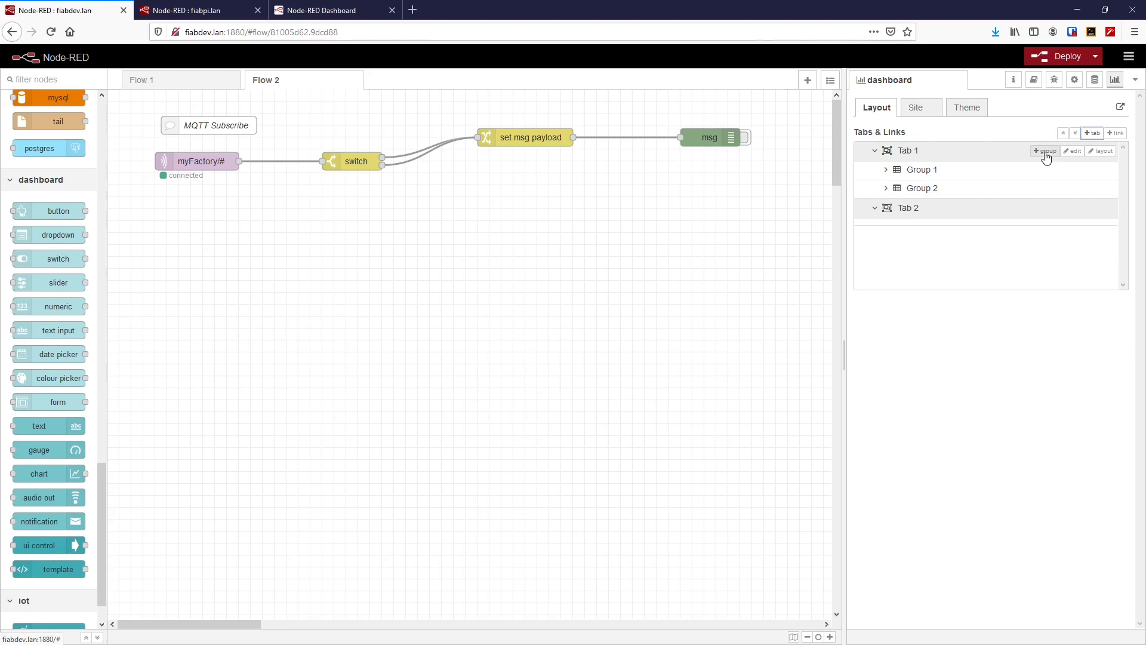
click(1046, 154)
click(1046, 154)
click(1046, 154)
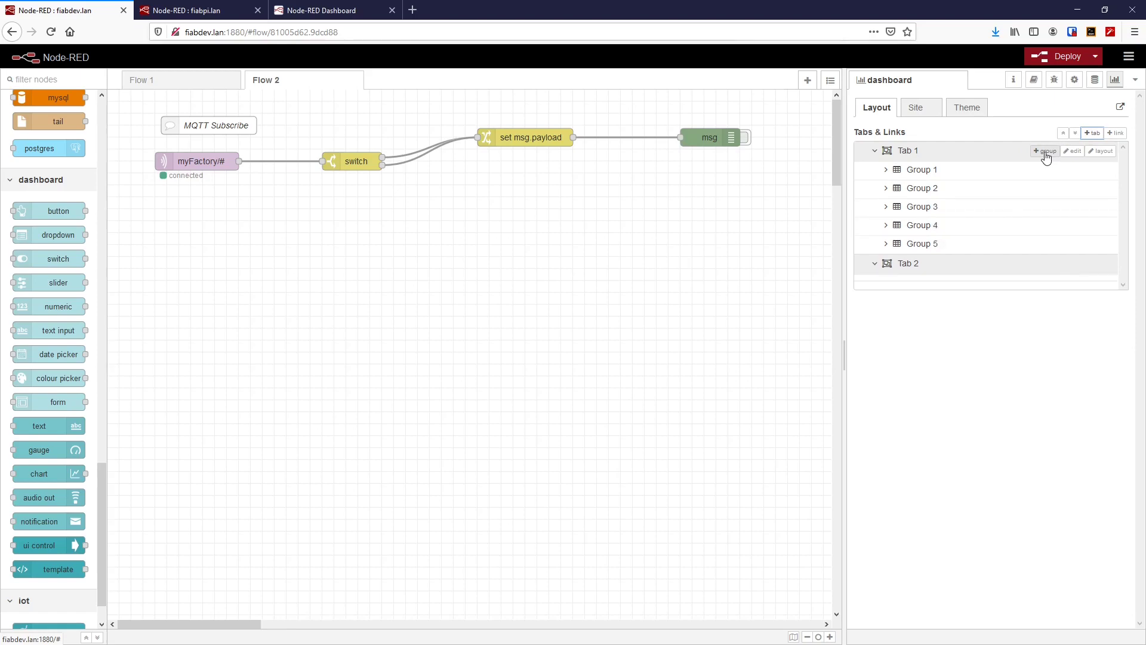
click(874, 267)
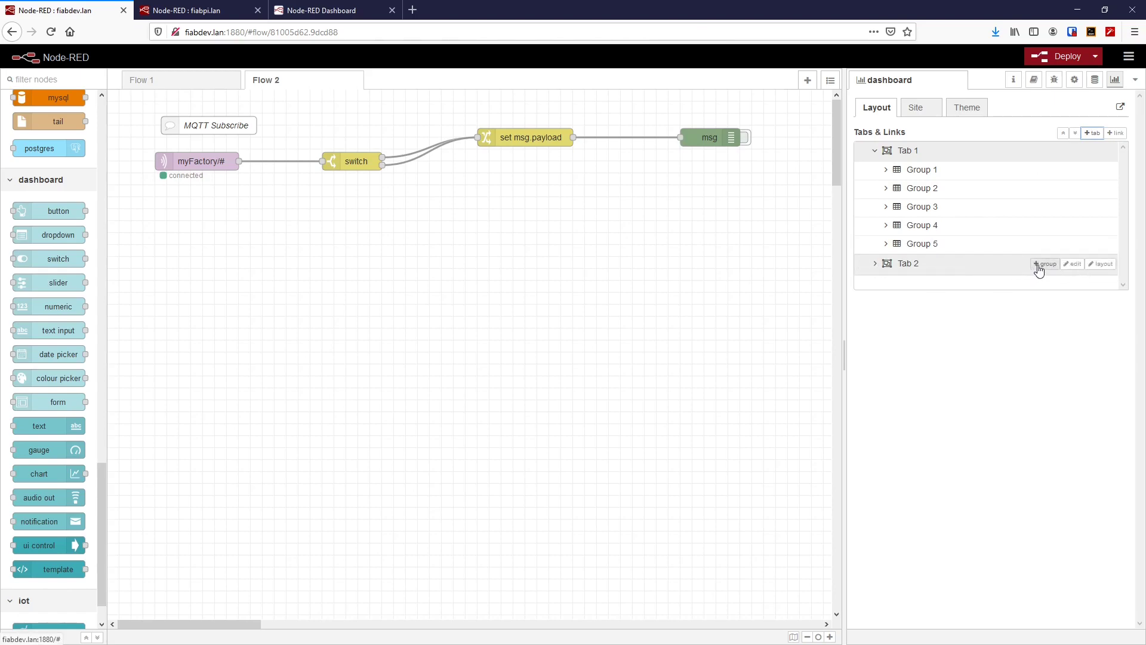
click(877, 266)
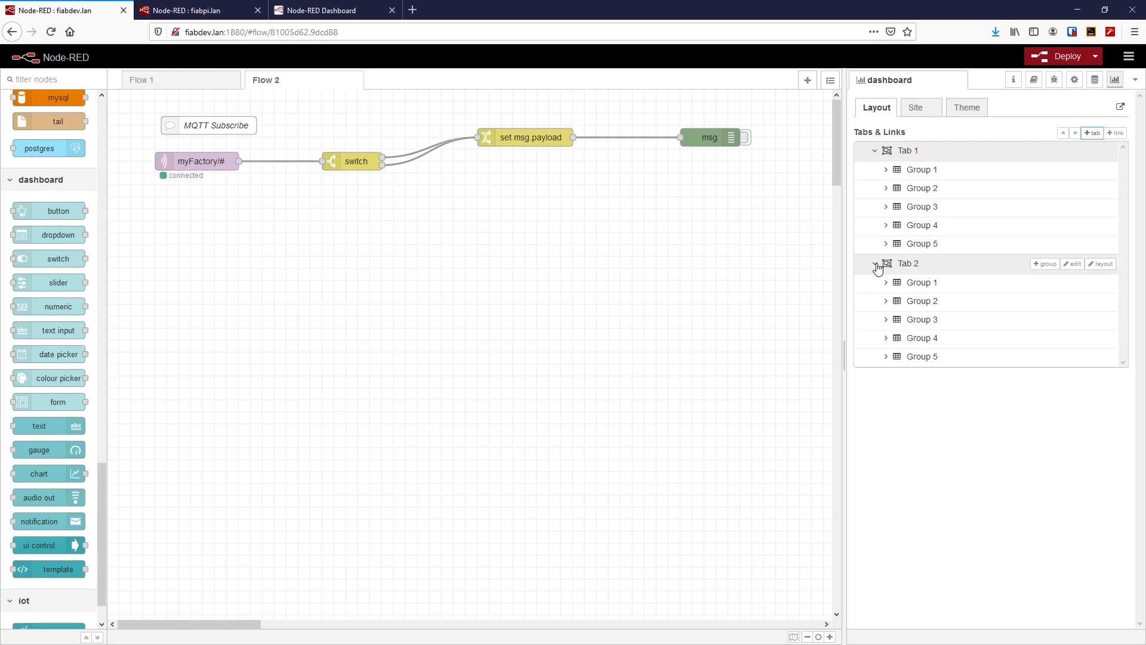
Deploy the new tabs and groups and check the dashboard page before returning to the flow editor.
click(1056, 57)
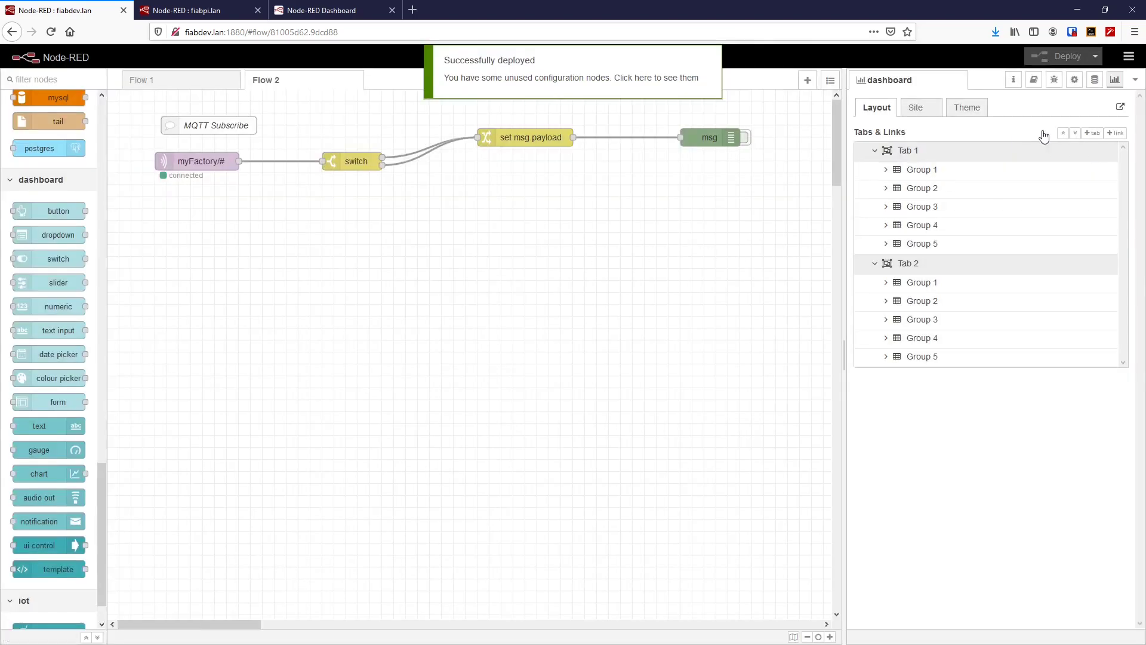
click(1121, 108)
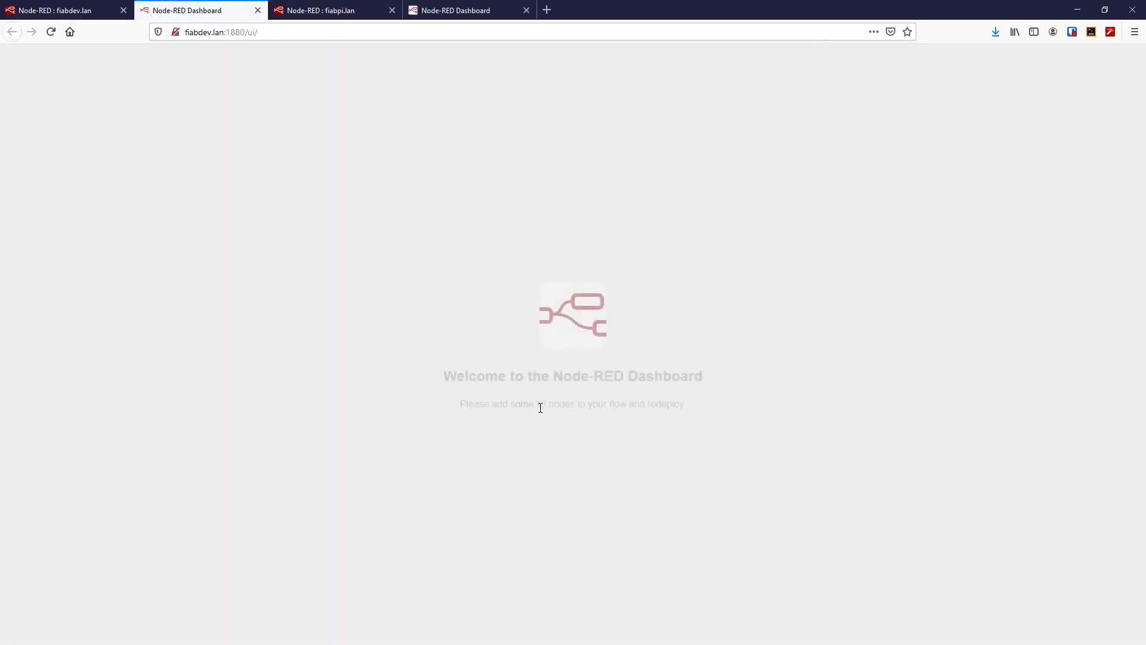
click(67, 11)
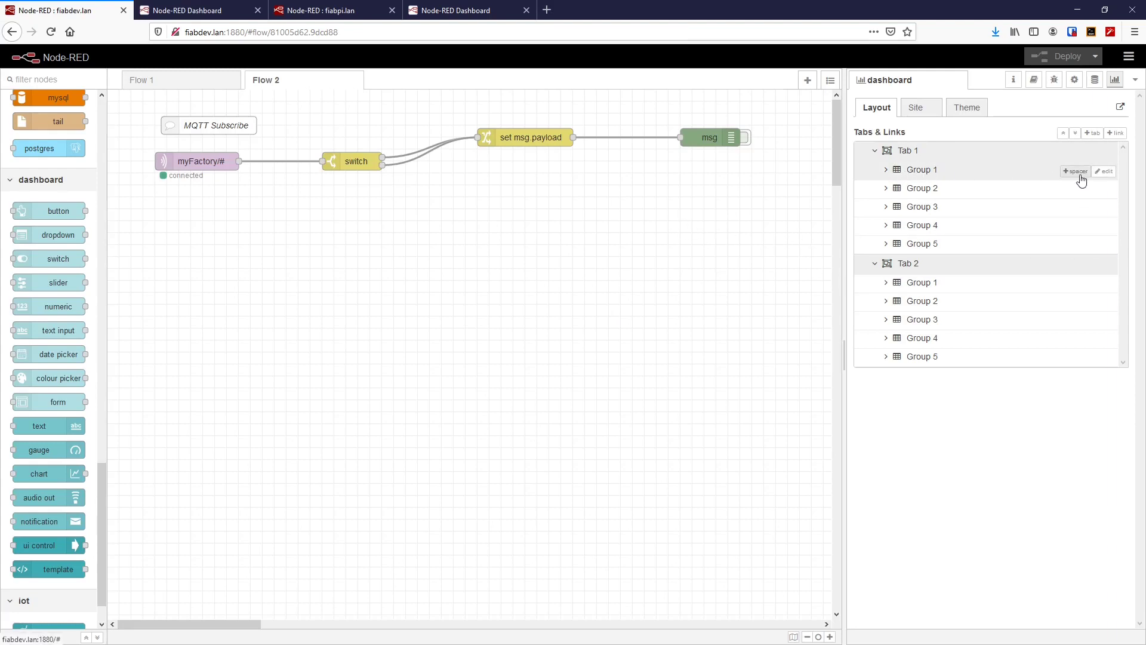
Add a spacer to each group under Tab 1 and Tab 2 and deploy the changes.
click(1079, 172)
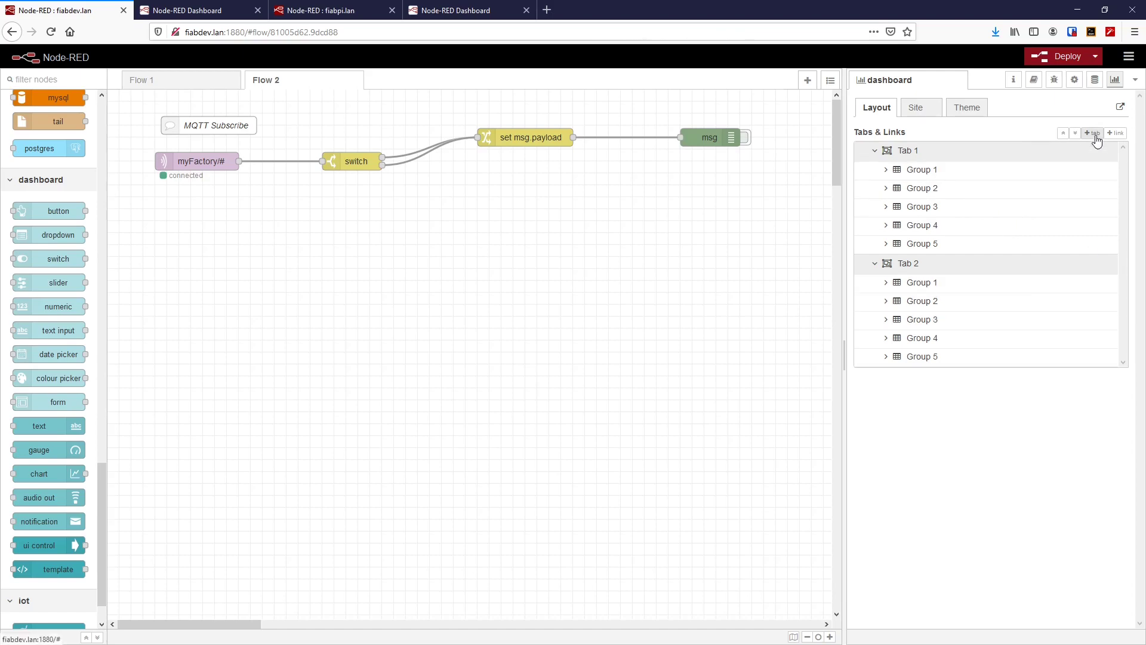
click(1046, 55)
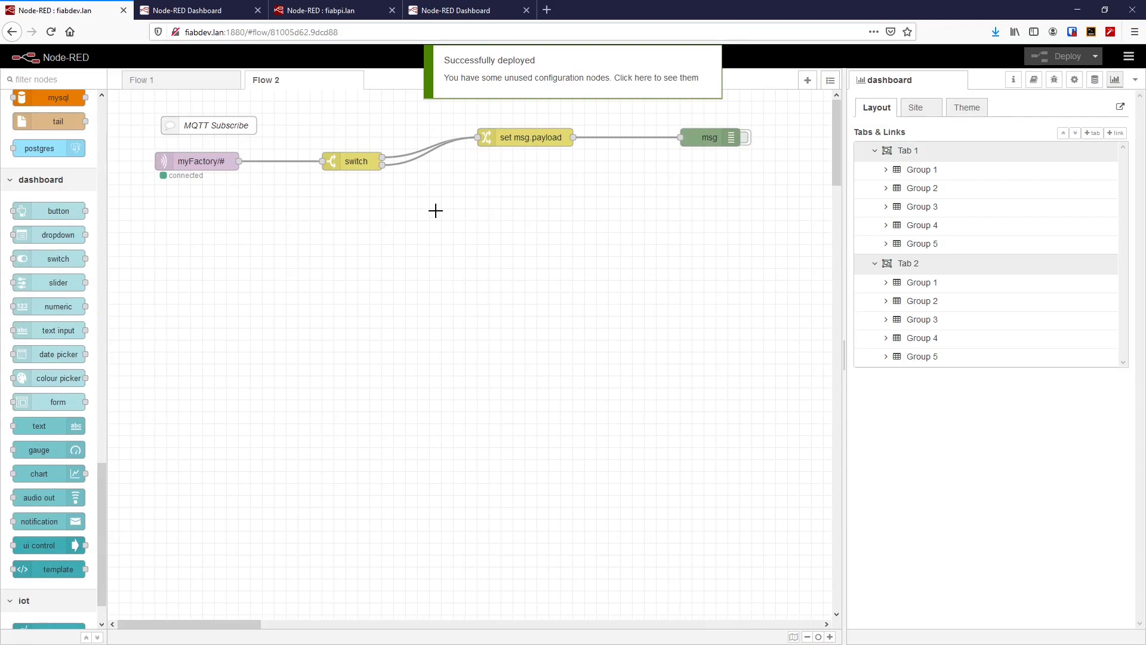
View the deployed dashboard, switching from Tab 1 to Tab 2 and back to Tab 1.
click(211, 14)
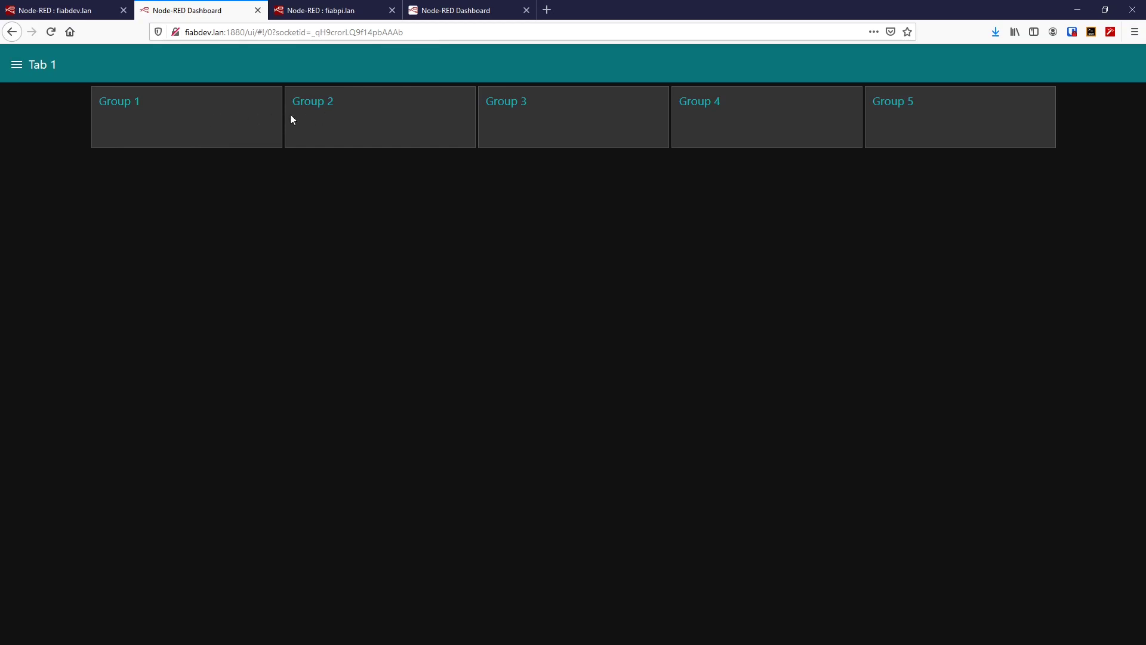
click(25, 64)
click(38, 127)
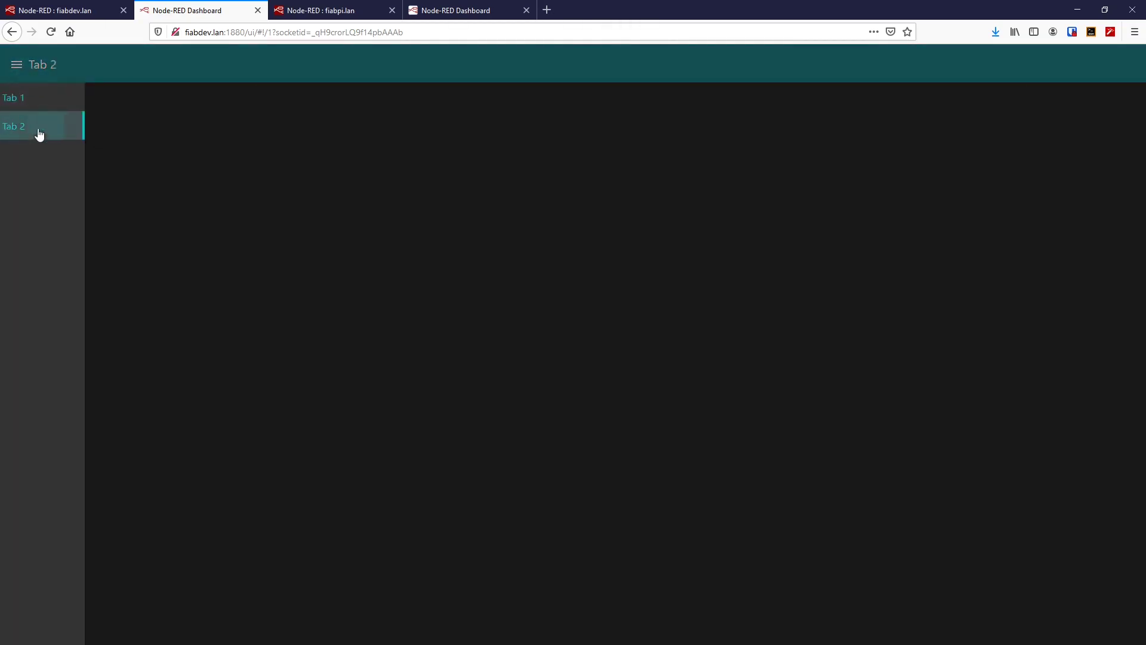
click(18, 64)
click(29, 102)
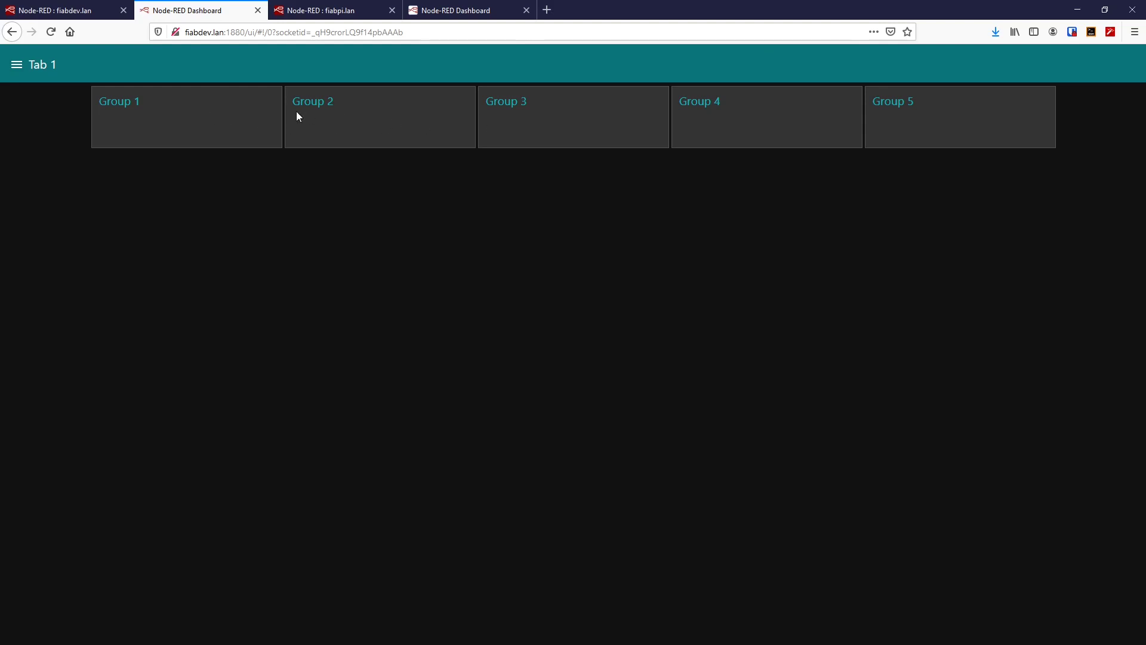
Back in the flow editor, add a sixth group to both Tab 1 and Tab 2 and deploy.
click(66, 10)
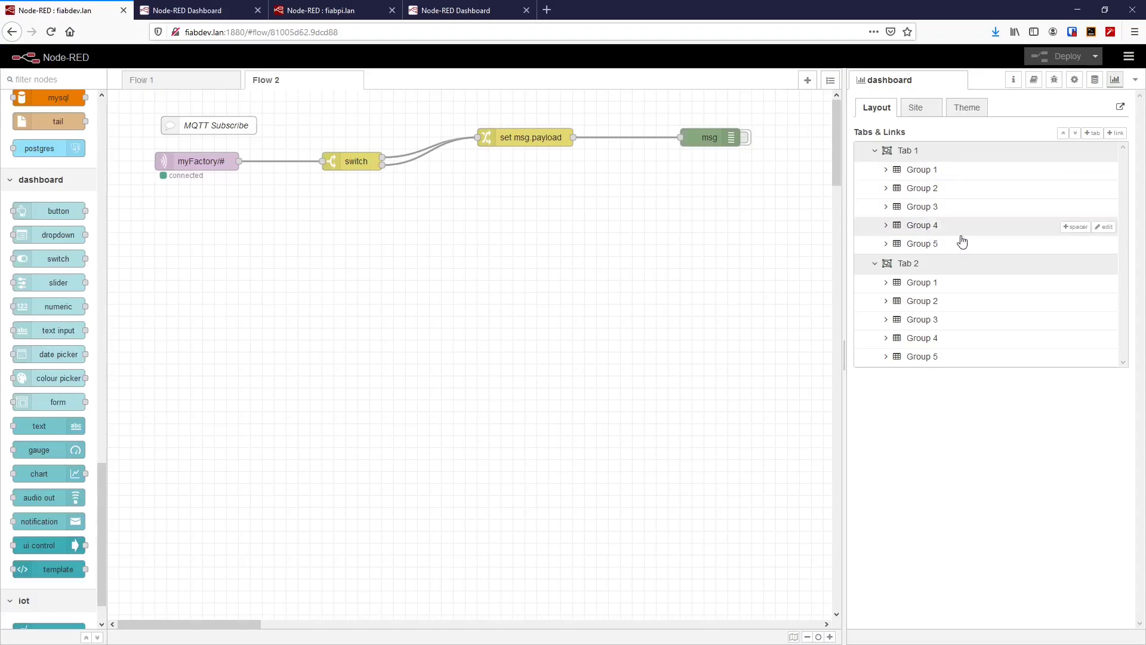
click(953, 153)
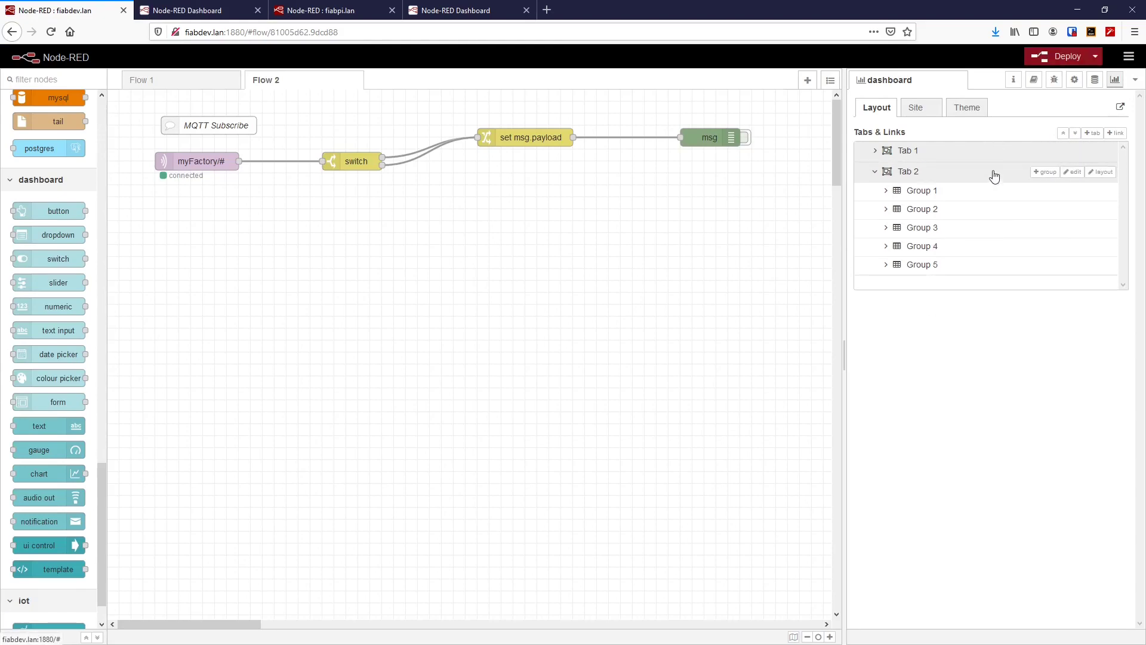
click(1045, 173)
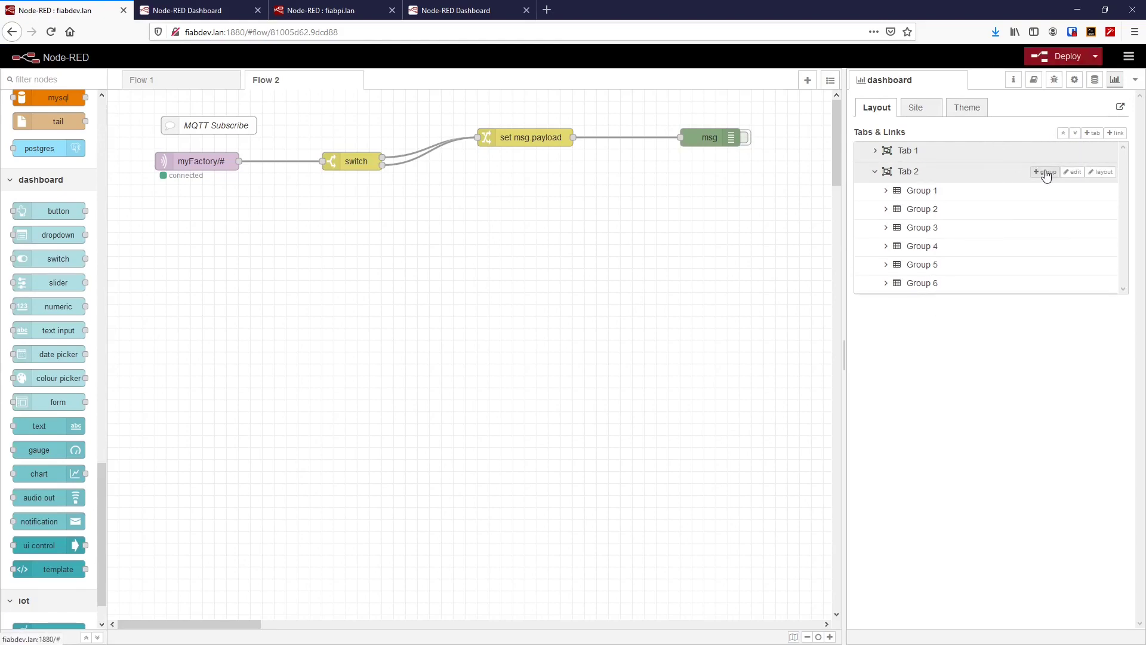
click(1063, 53)
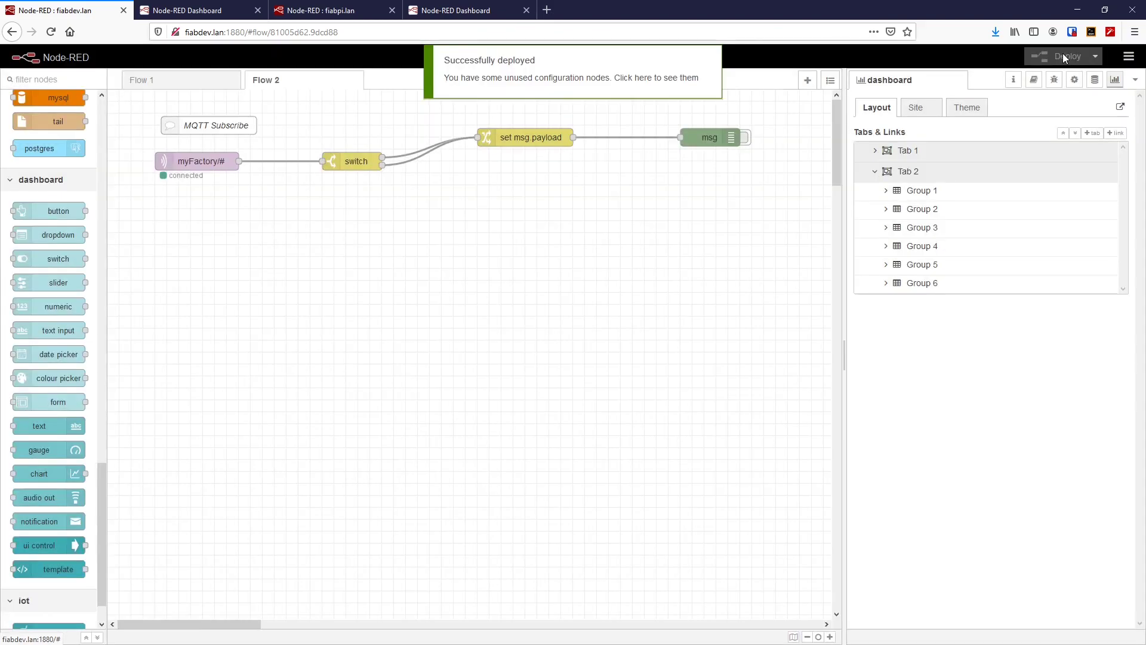
Reload the deployed dashboard page to check the group layout, and return to the flow editor.
click(191, 10)
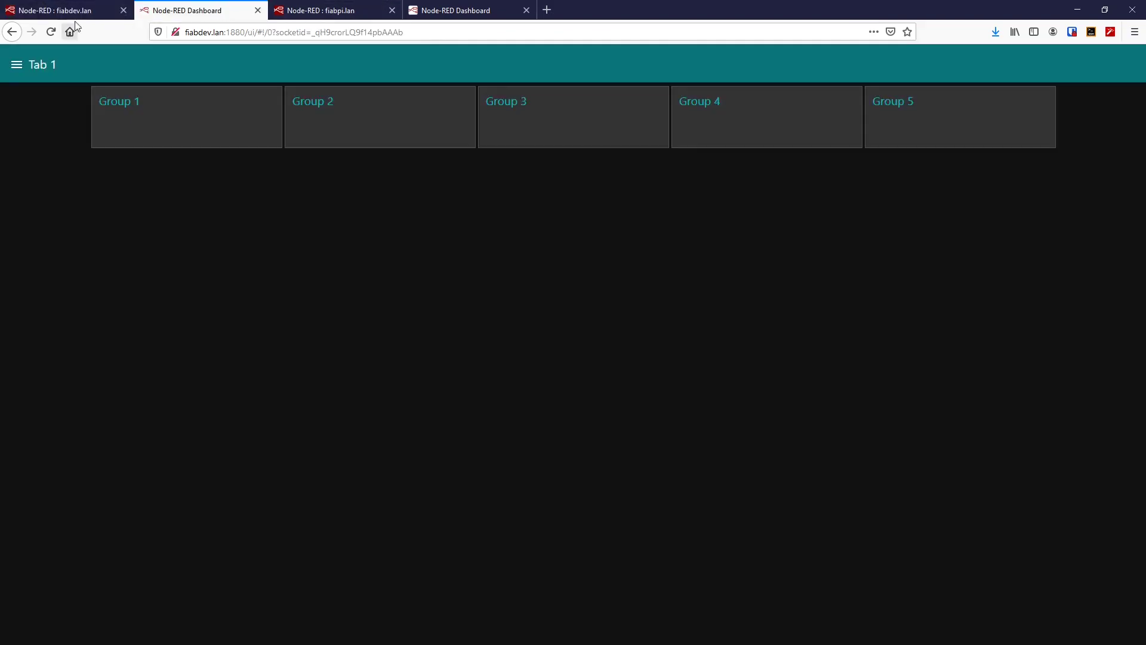
click(51, 32)
click(79, 12)
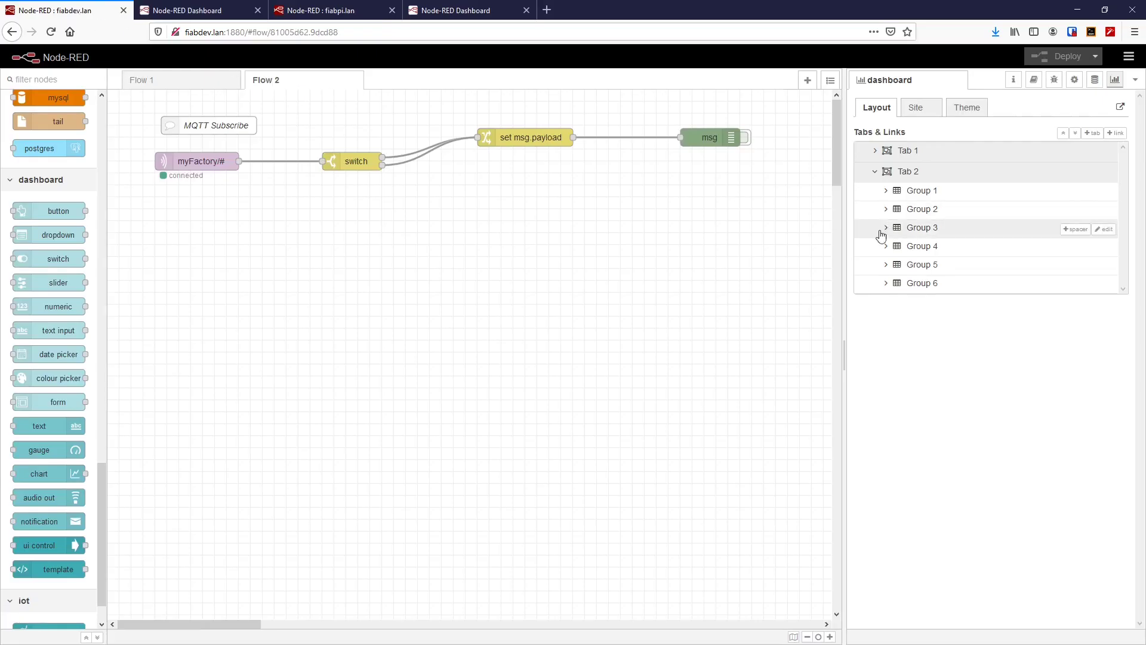
Add a spacer to Group 6 in Tab 1 and to Group 6 in Tab 2.
click(875, 150)
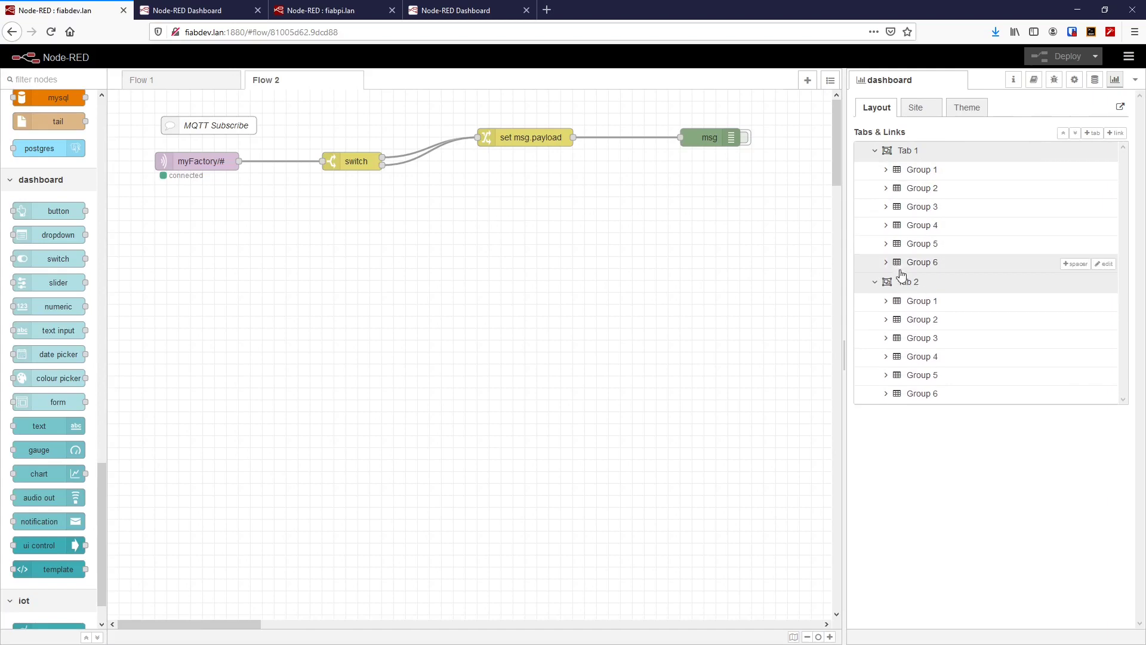
click(1075, 265)
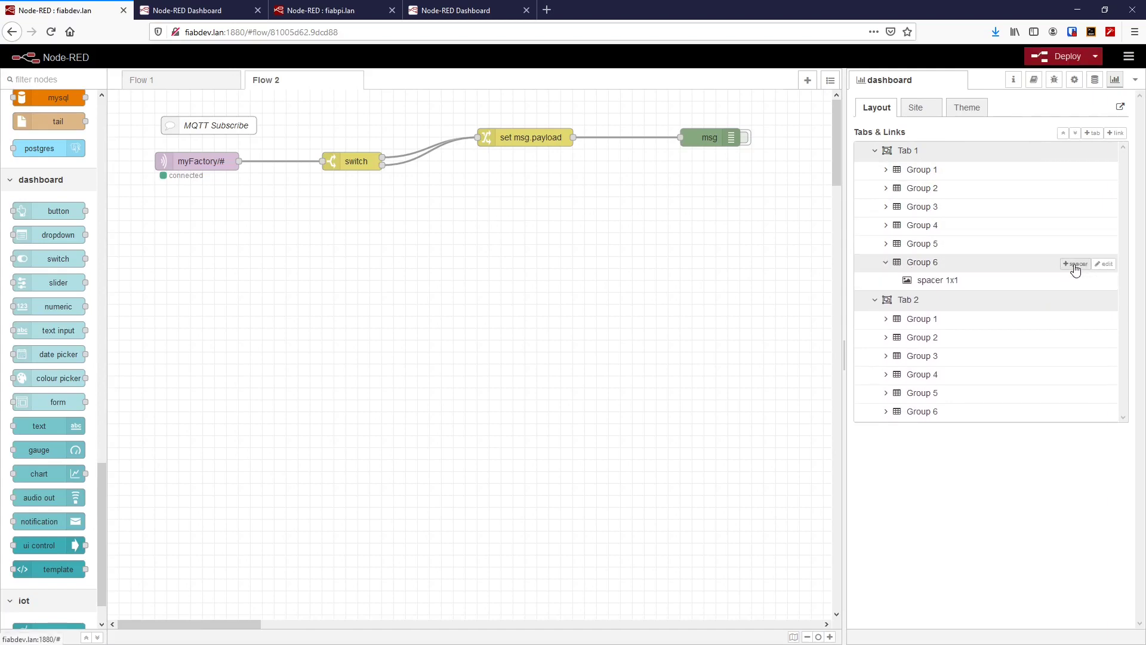
click(917, 411)
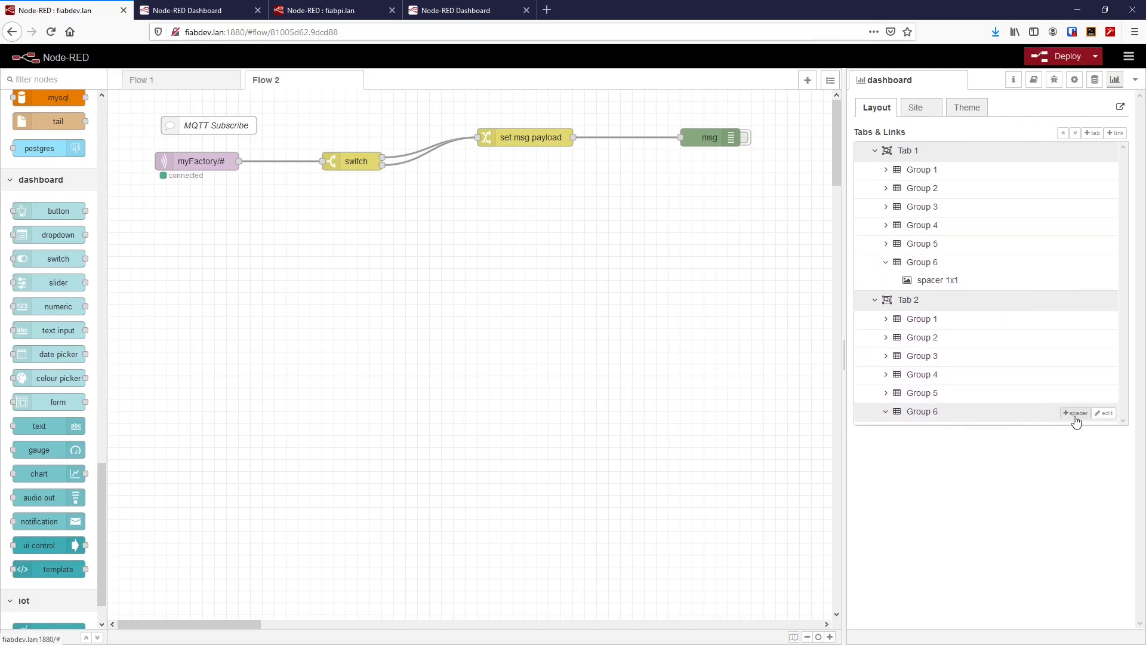
click(1075, 413)
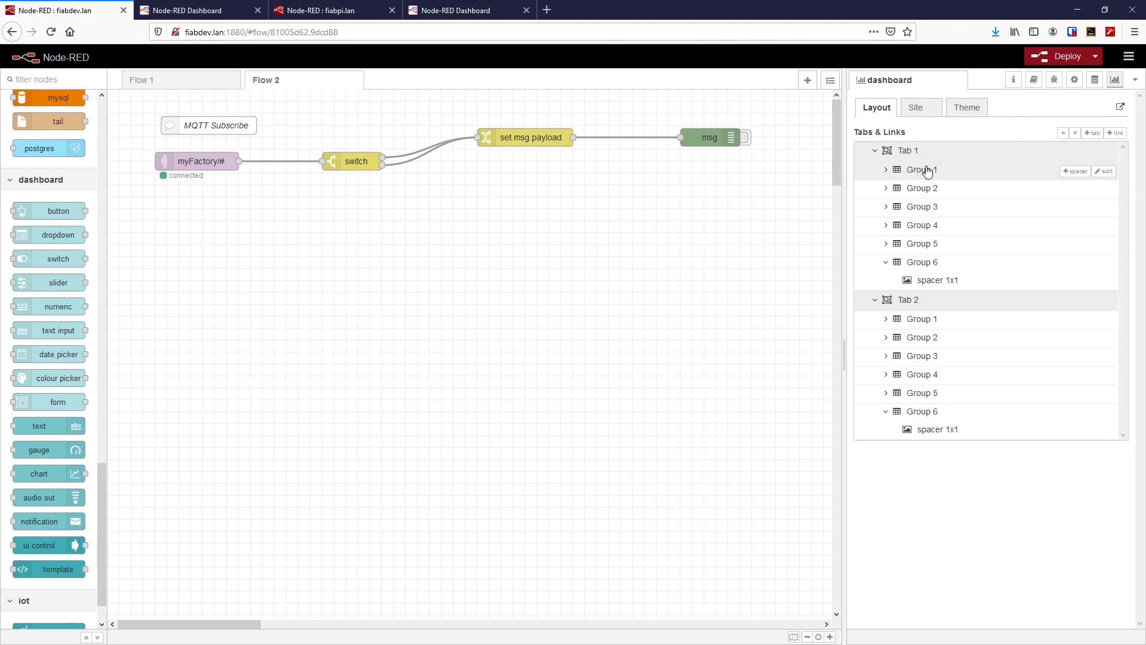
Review the properties of Group 1 in Tab 1 and close them without changes.
click(1104, 172)
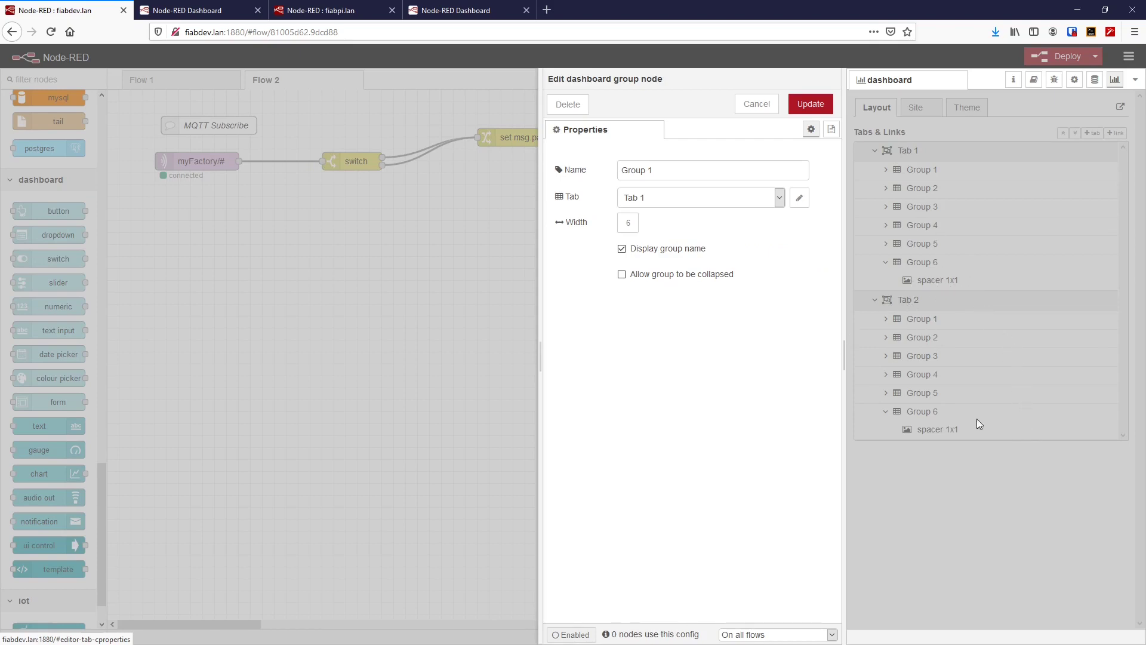
key(Escape)
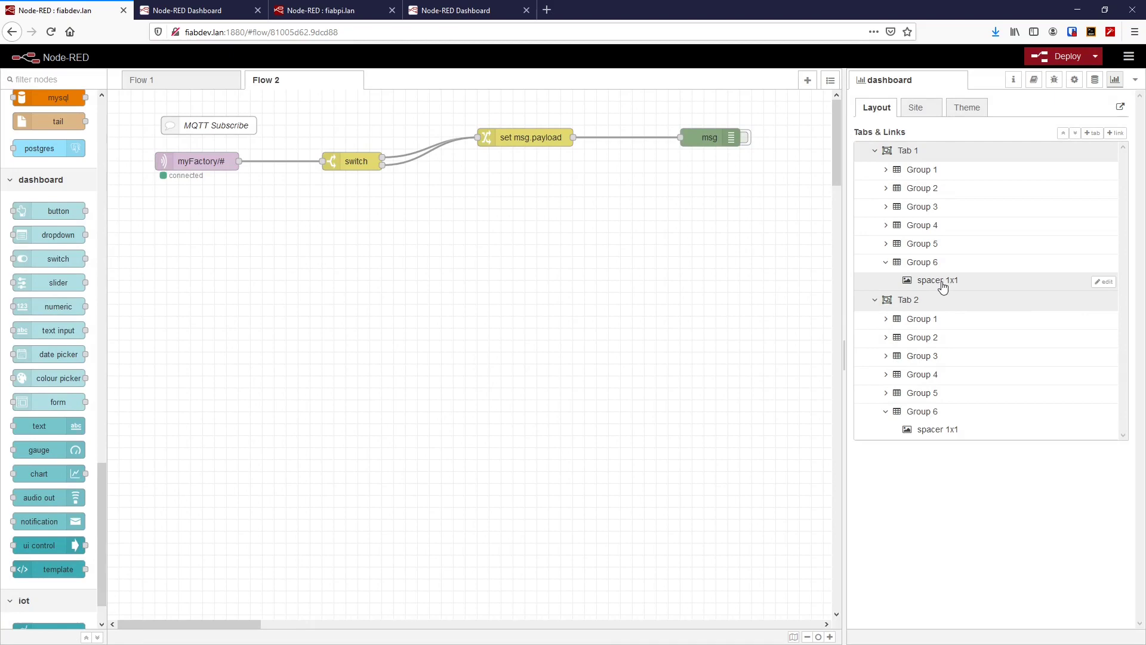
Set the size of the spacer in Tab 1's Group 6 to 6 x 6 and deploy the change.
click(1109, 282)
click(641, 205)
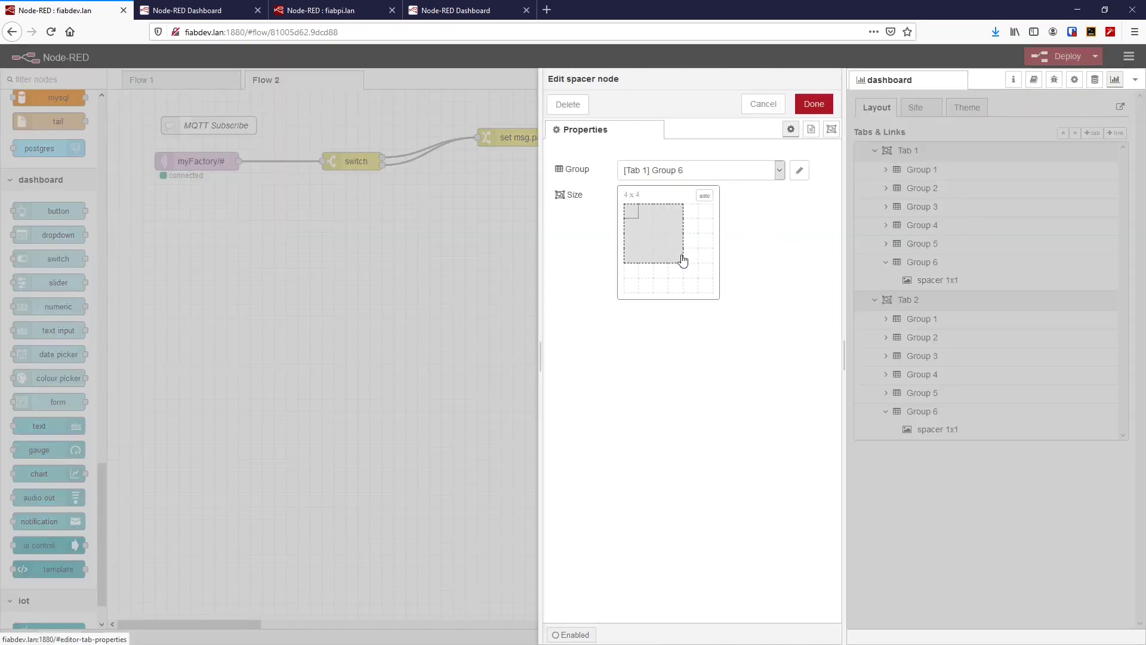
click(707, 288)
click(826, 106)
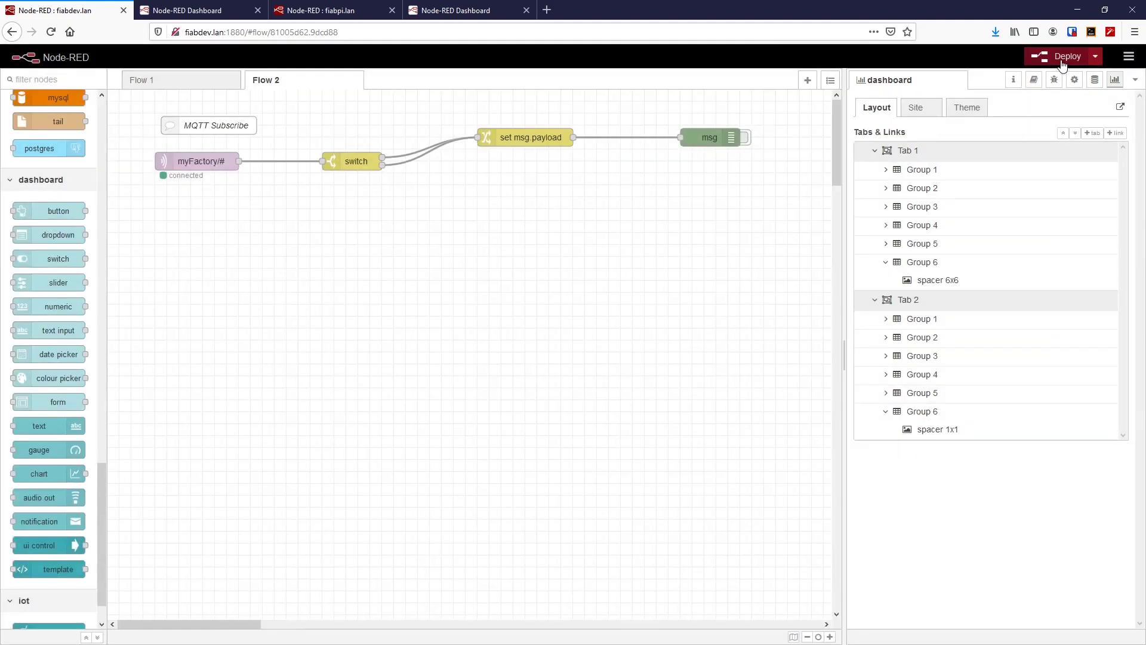
click(1062, 60)
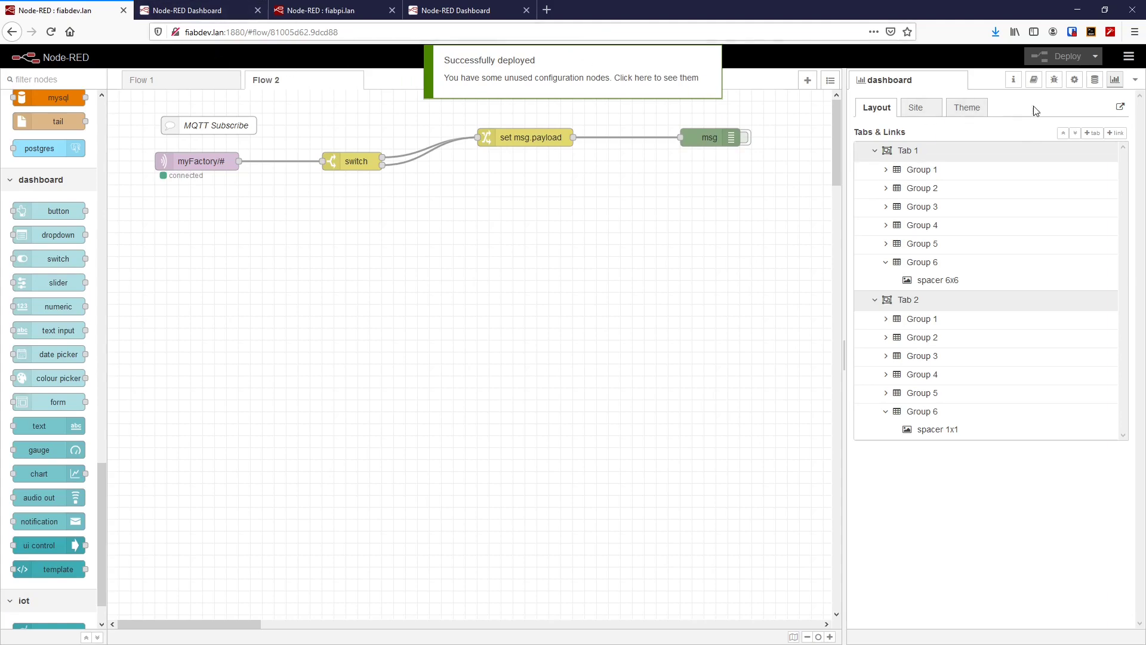
Compare Group 6 in Tab 1 and Tab 2 on the deployed dashboard, ending on Tab 1.
click(207, 17)
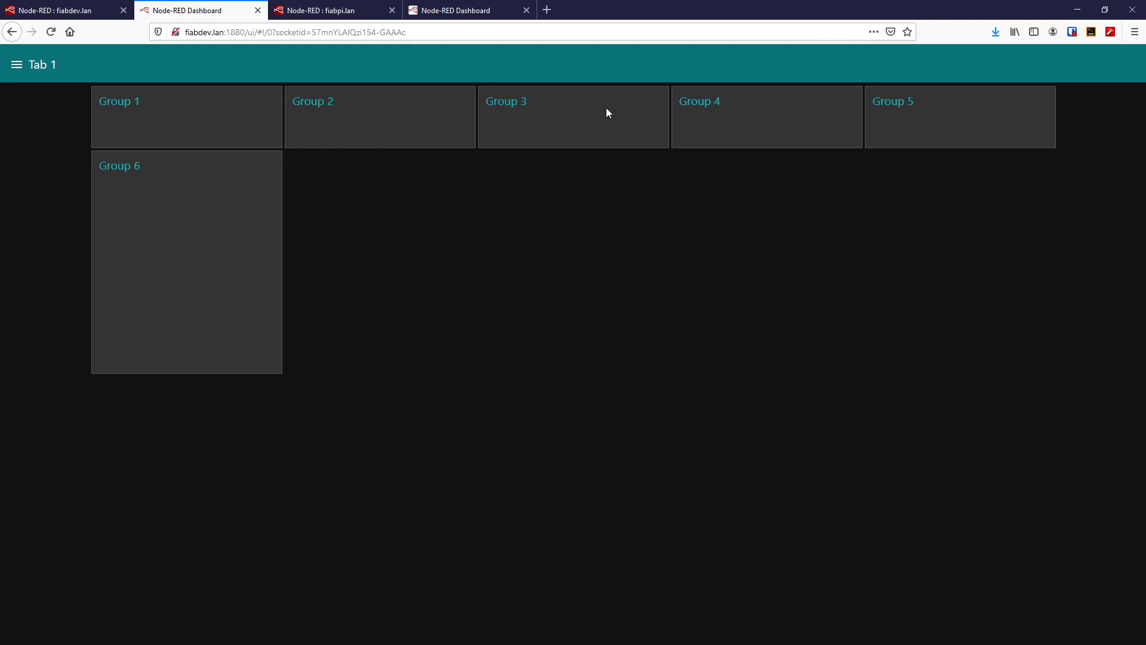
click(19, 74)
click(35, 137)
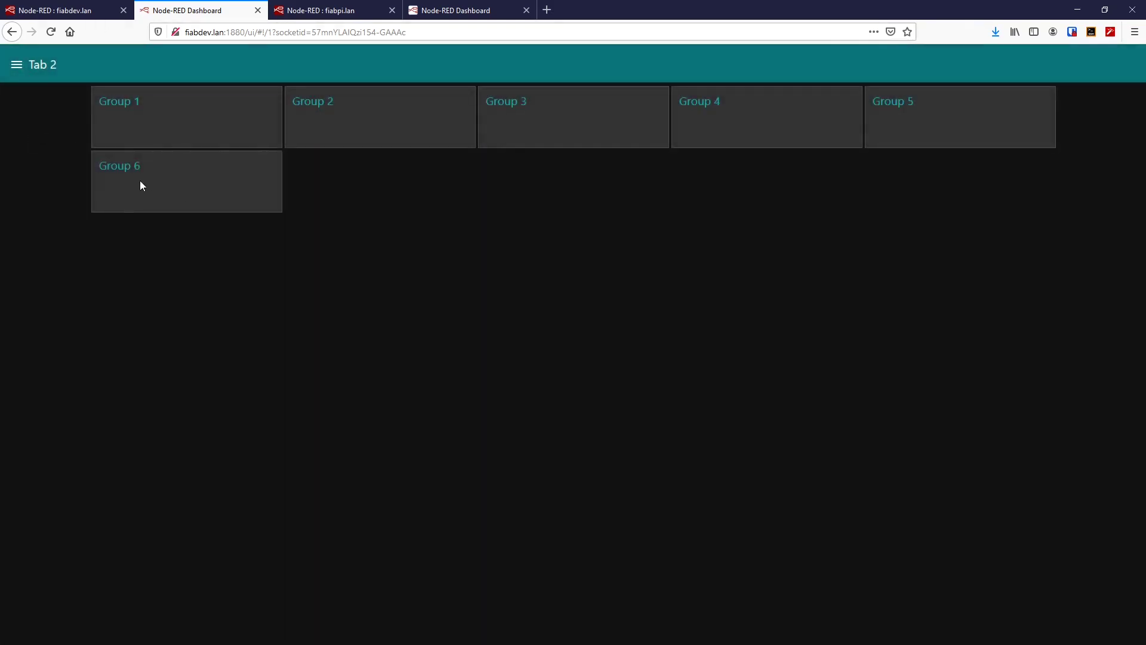
click(23, 72)
click(47, 108)
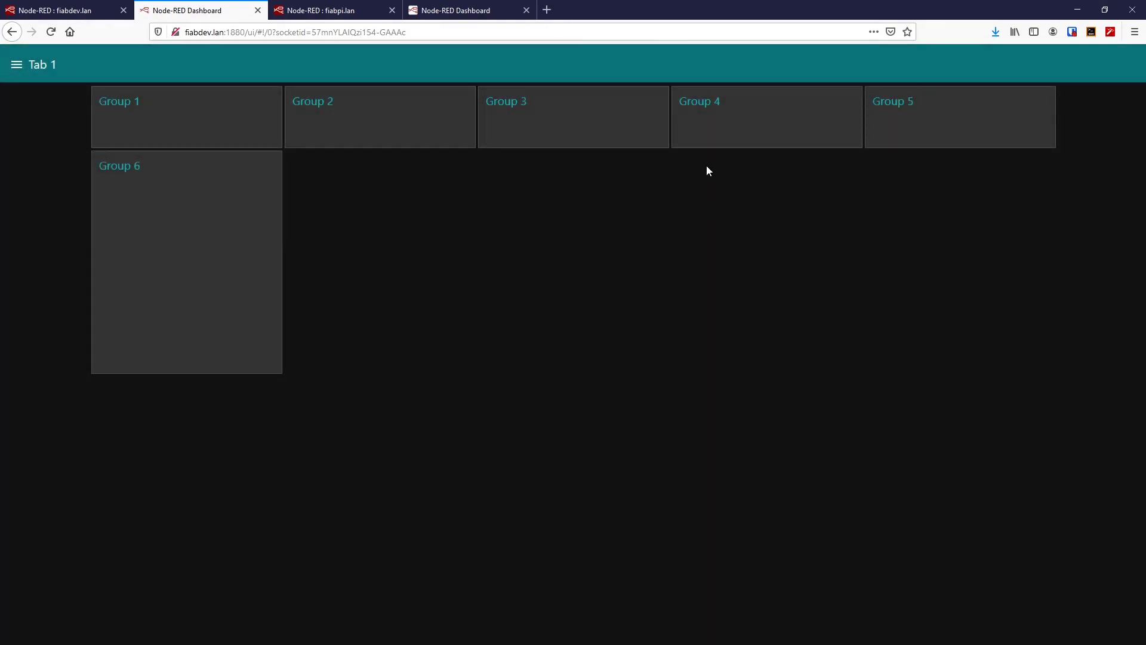
Narrow and widen the browser window to examine how the dashboard groups rearrange, and maximize it again.
click(1105, 10)
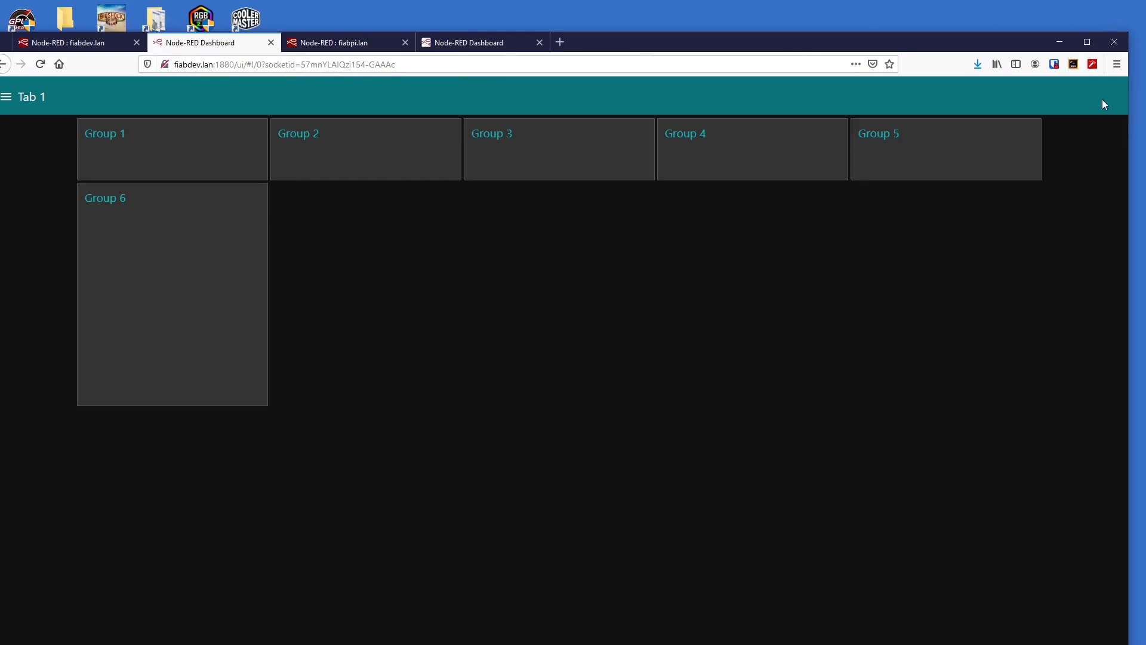
drag(1131, 142, 262, 81)
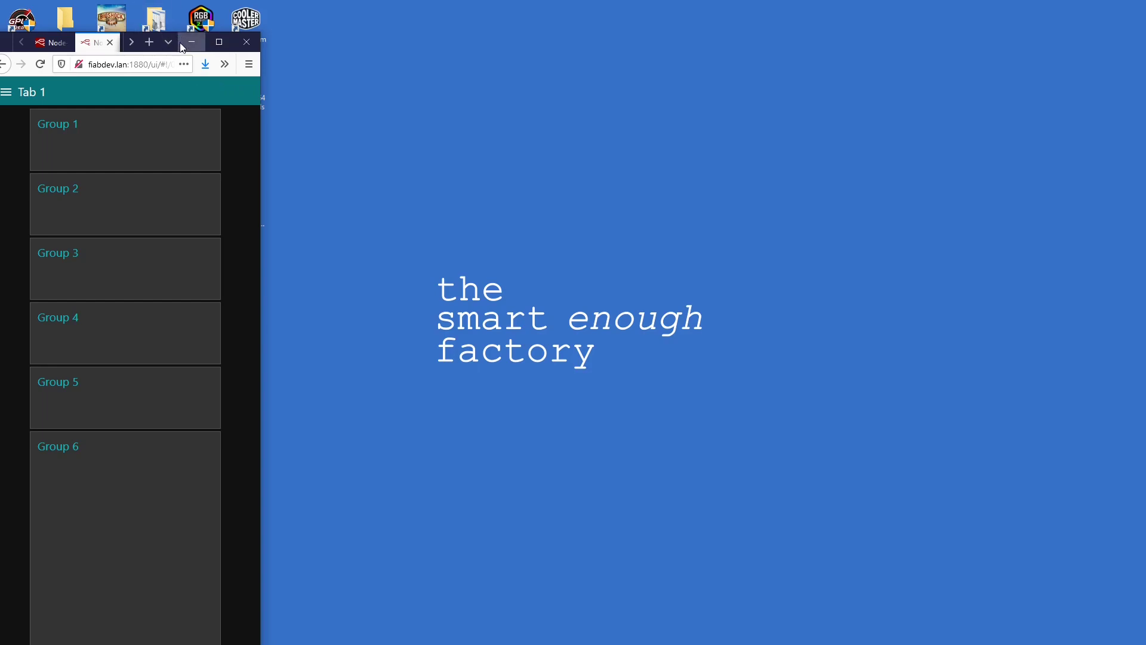
drag(265, 86, 1119, 163)
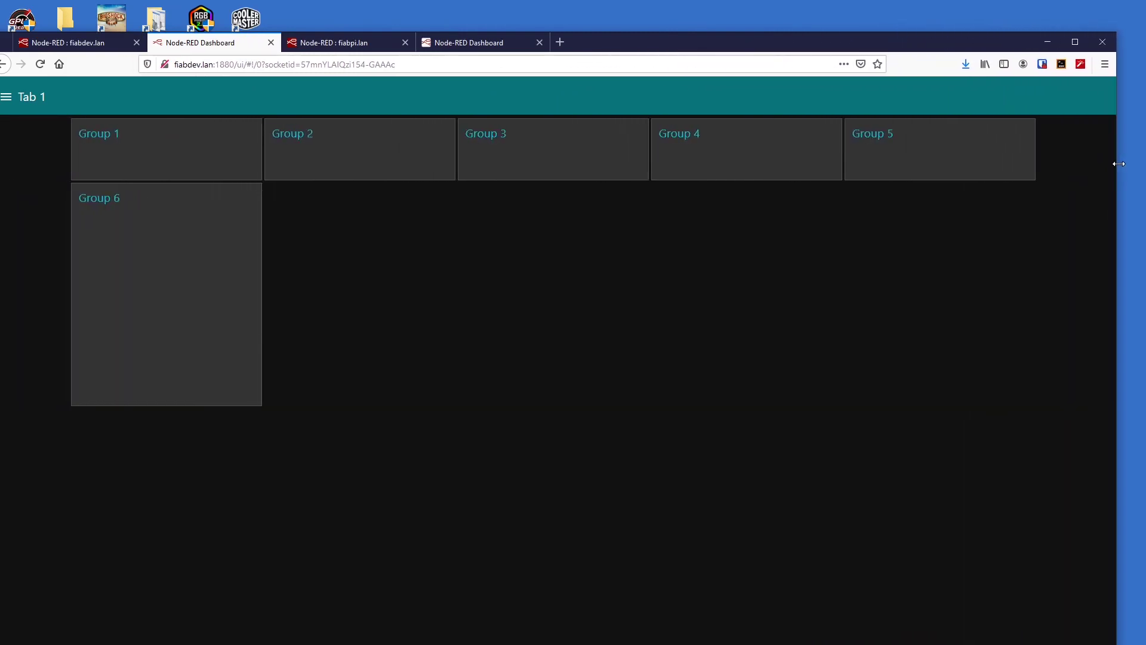
click(1075, 42)
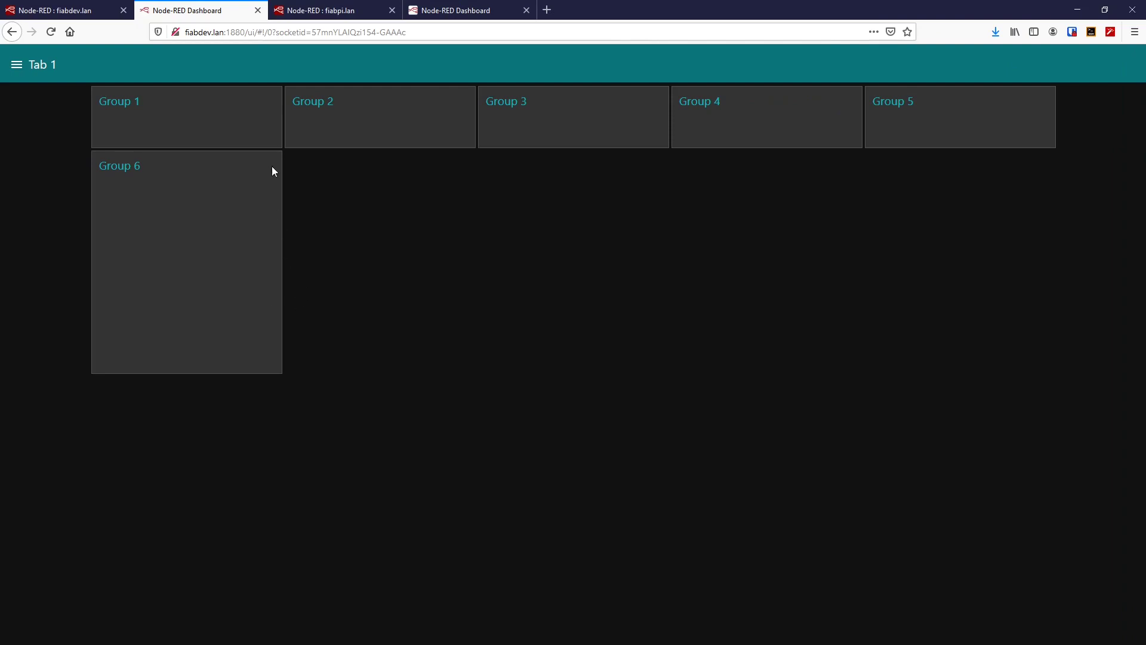
Set the dashboard theme style to Light (default) in the flow editor and deploy the change.
click(72, 10)
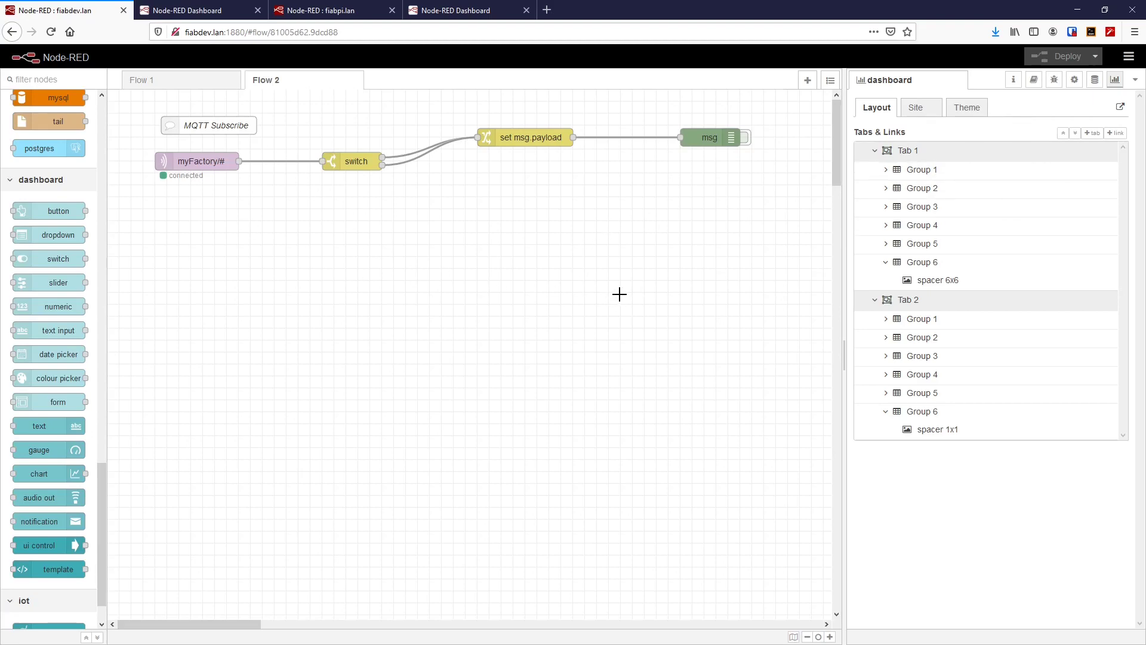
click(971, 111)
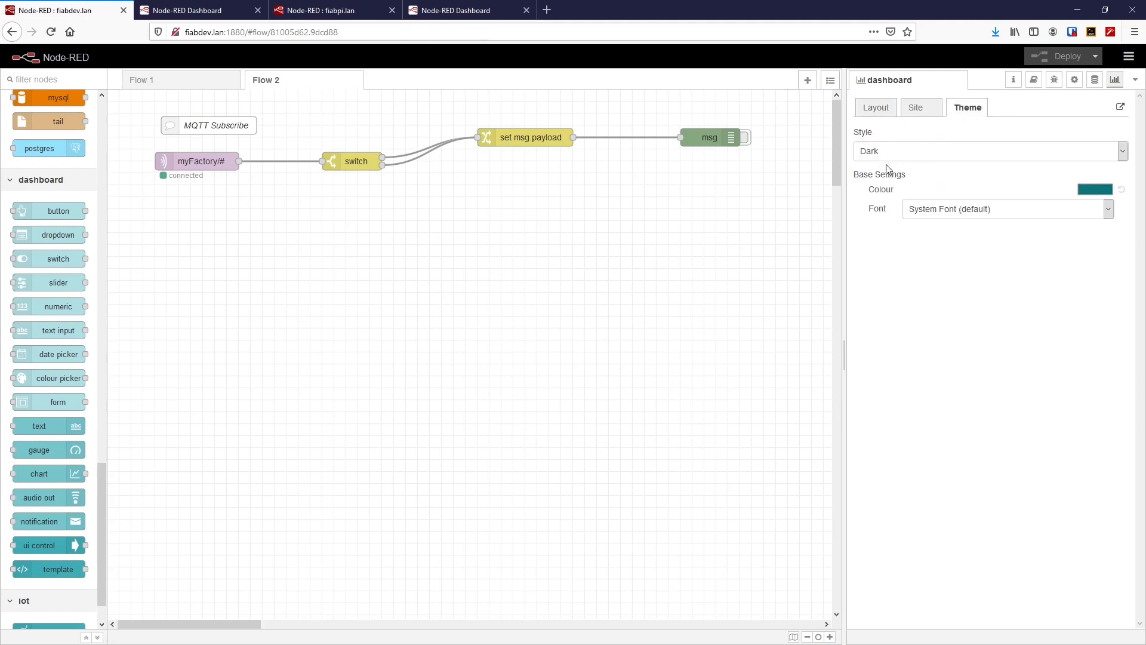
click(1123, 151)
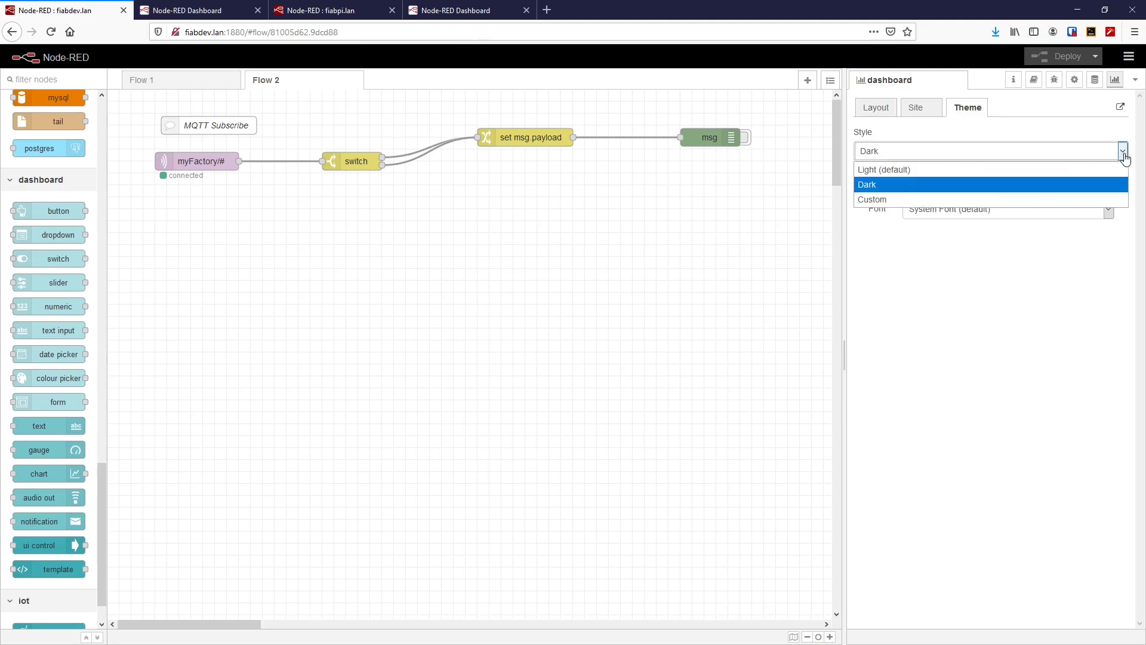
click(908, 170)
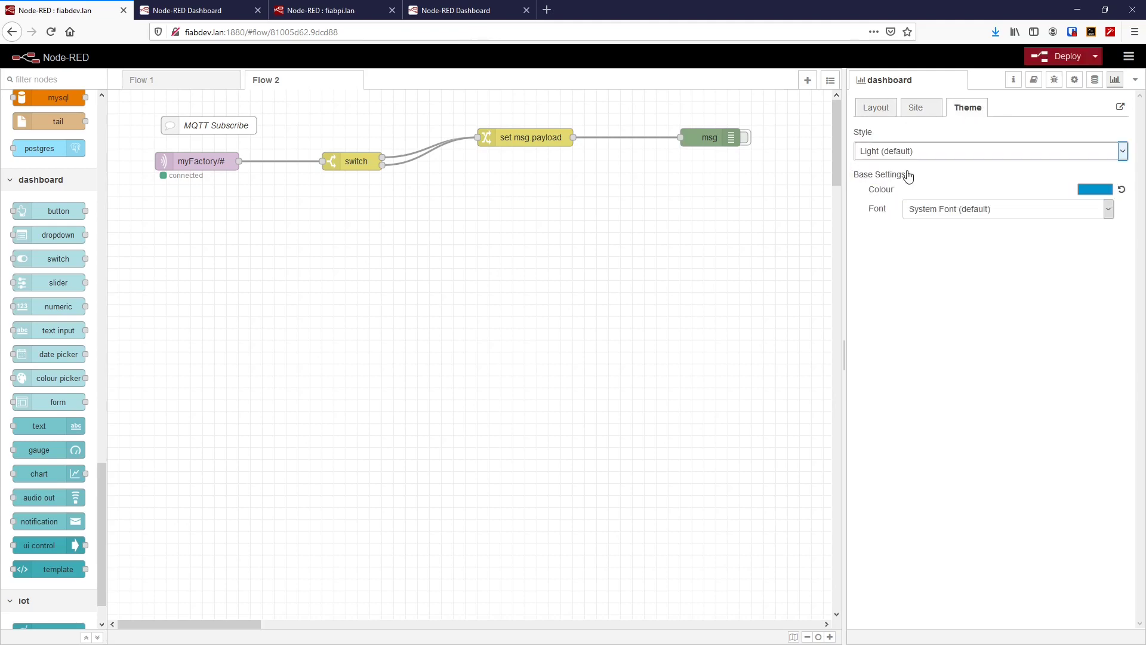
click(1035, 54)
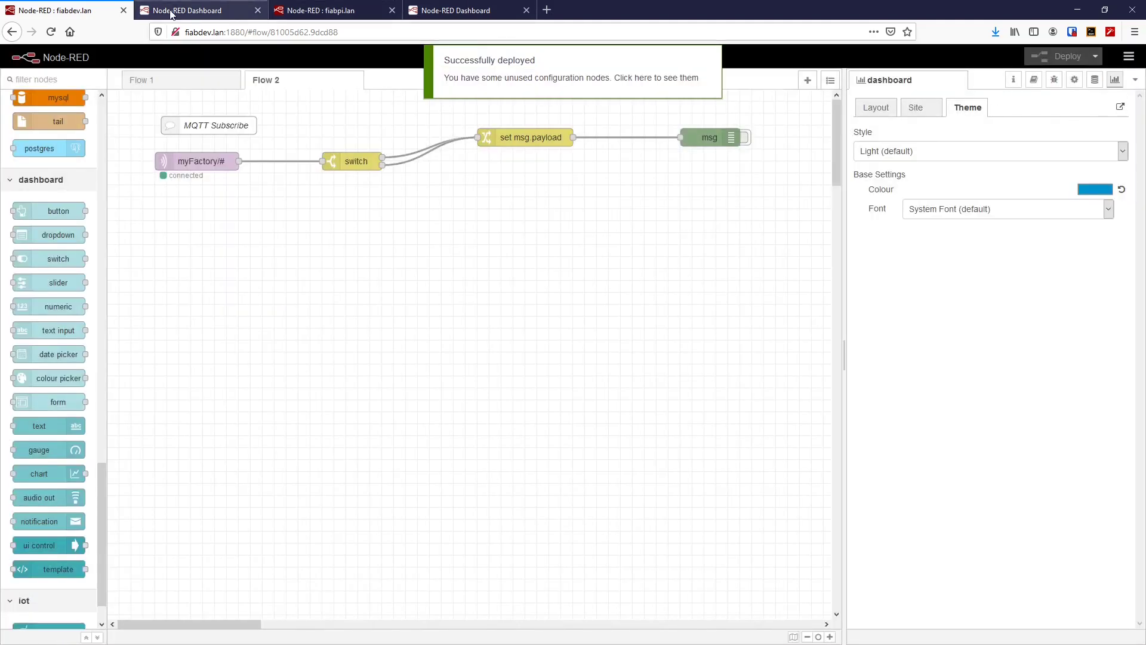
Check how the light theme looks on Tab 1 and Tab 2 of the deployed dashboard.
click(171, 12)
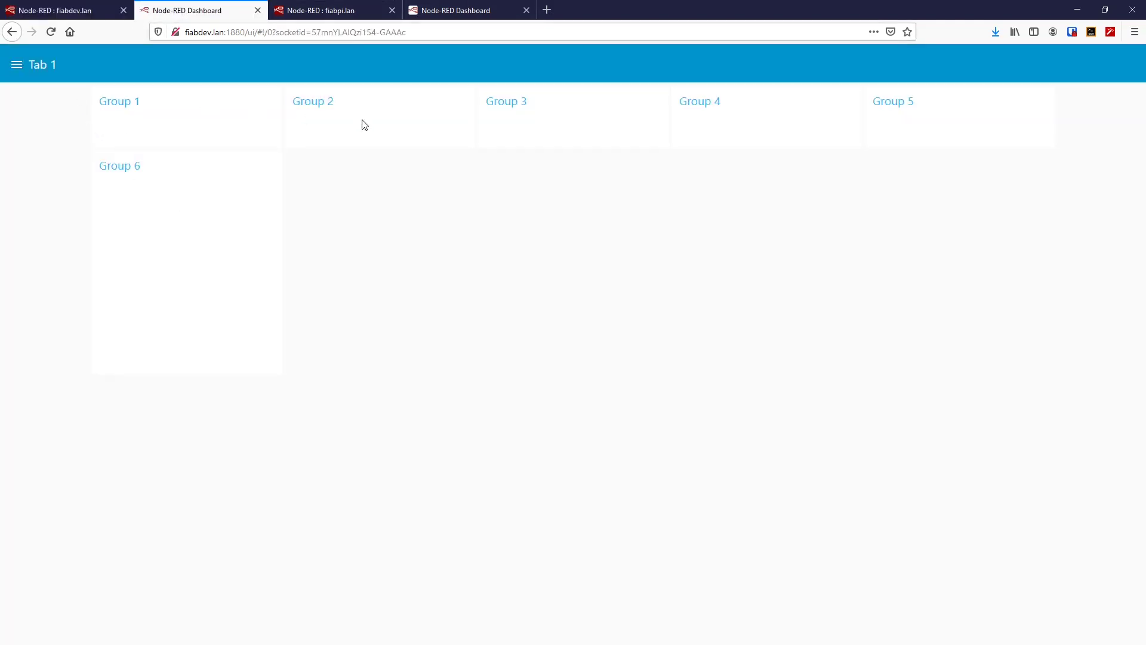
click(17, 65)
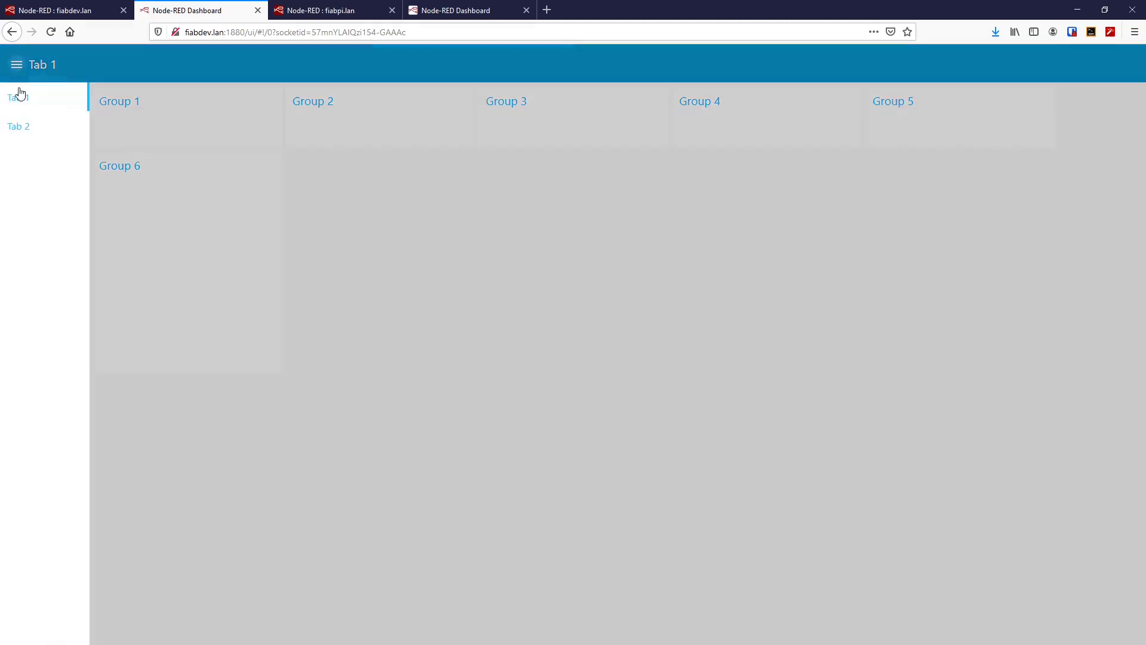
click(26, 125)
click(14, 64)
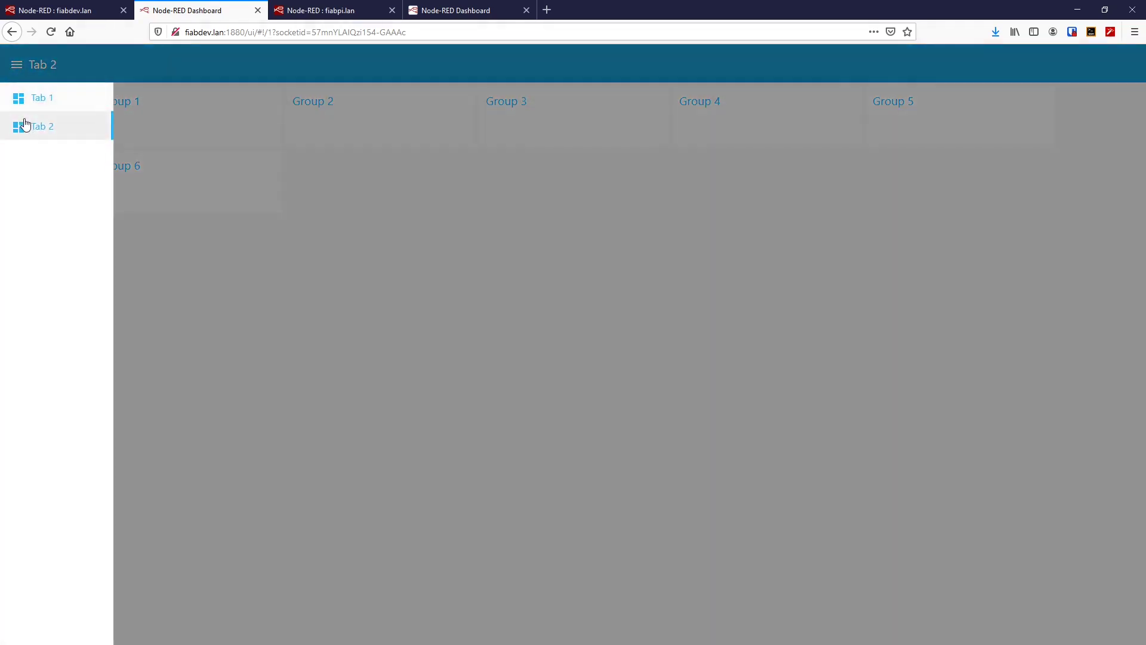
click(26, 126)
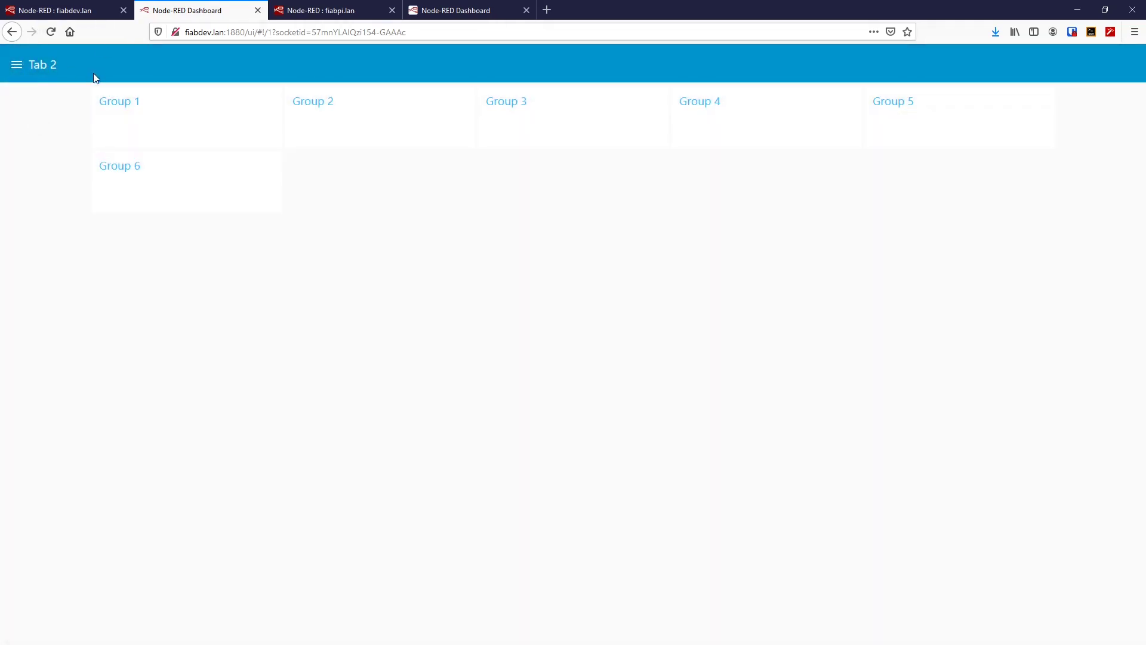
click(86, 18)
click(879, 108)
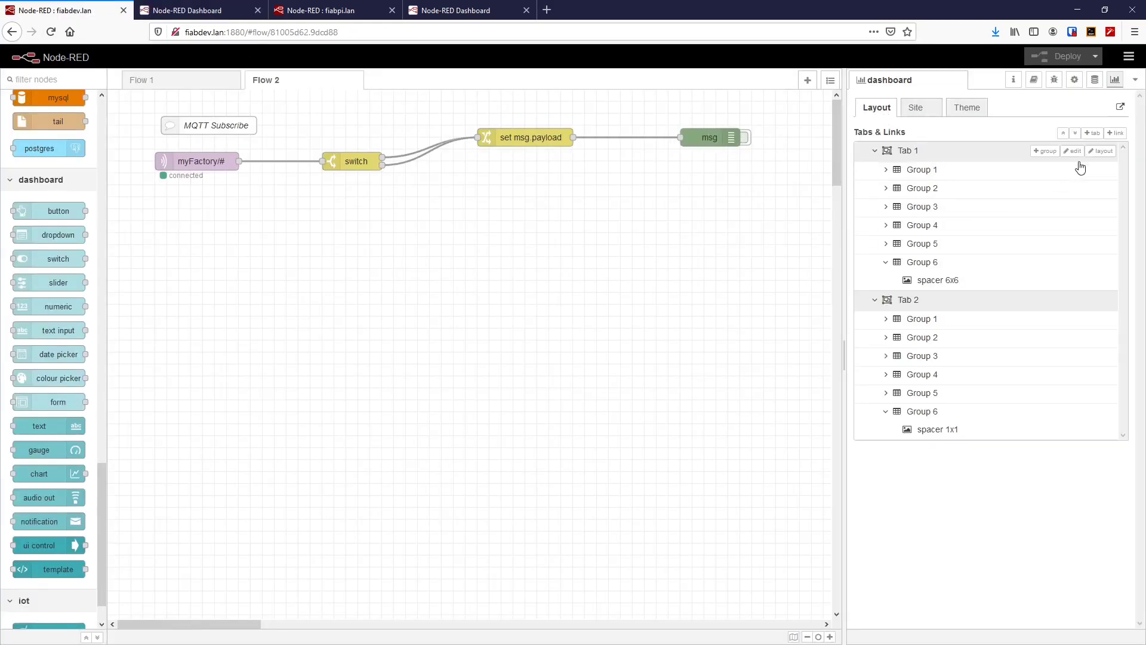
click(1116, 133)
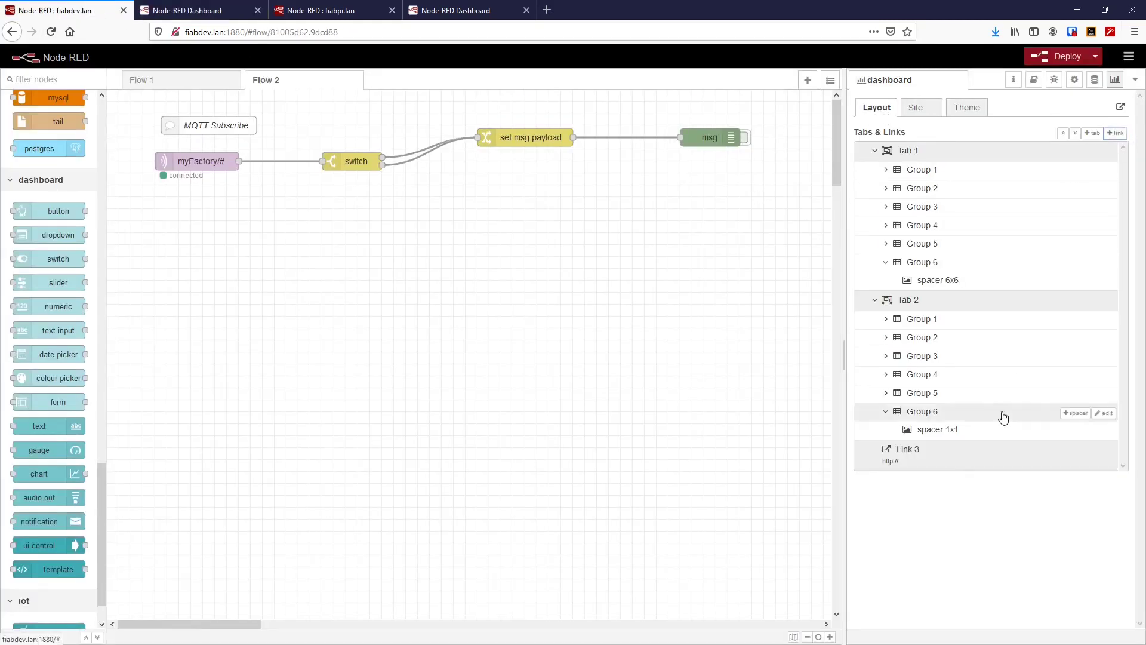
click(1105, 449)
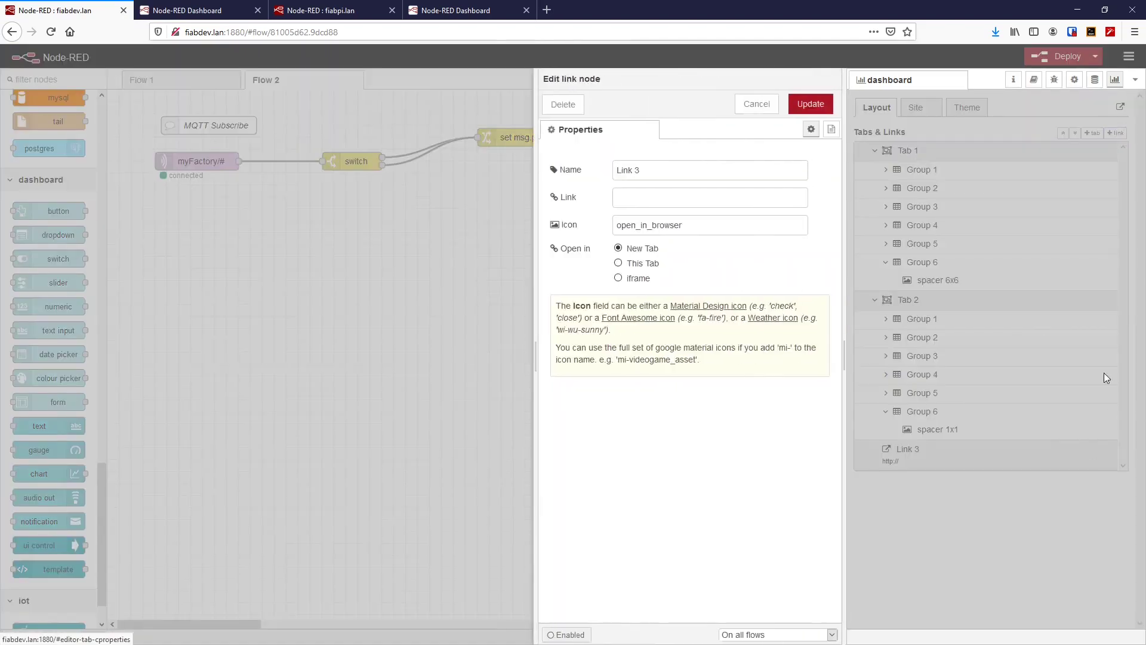
click(656, 197)
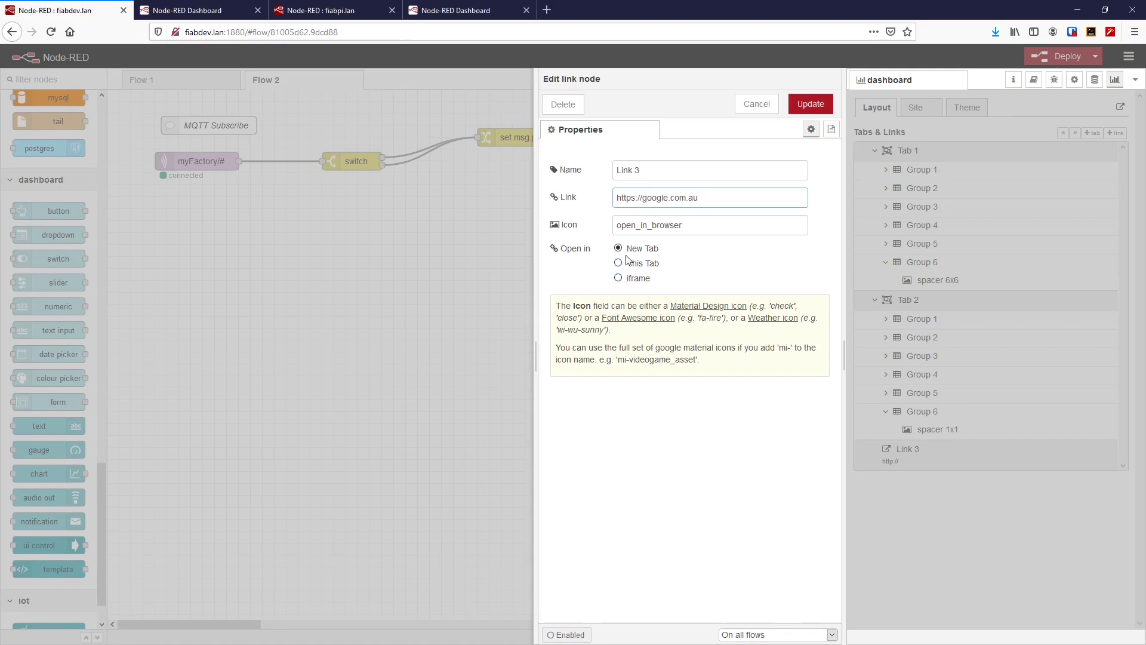
click(804, 107)
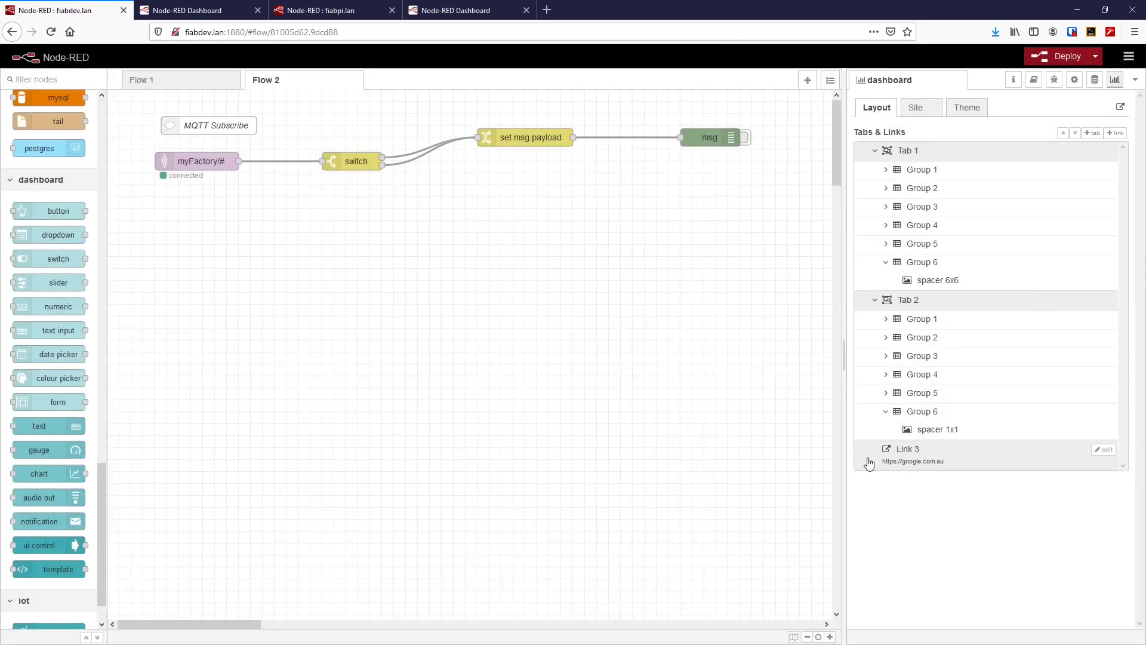
drag(867, 460, 872, 310)
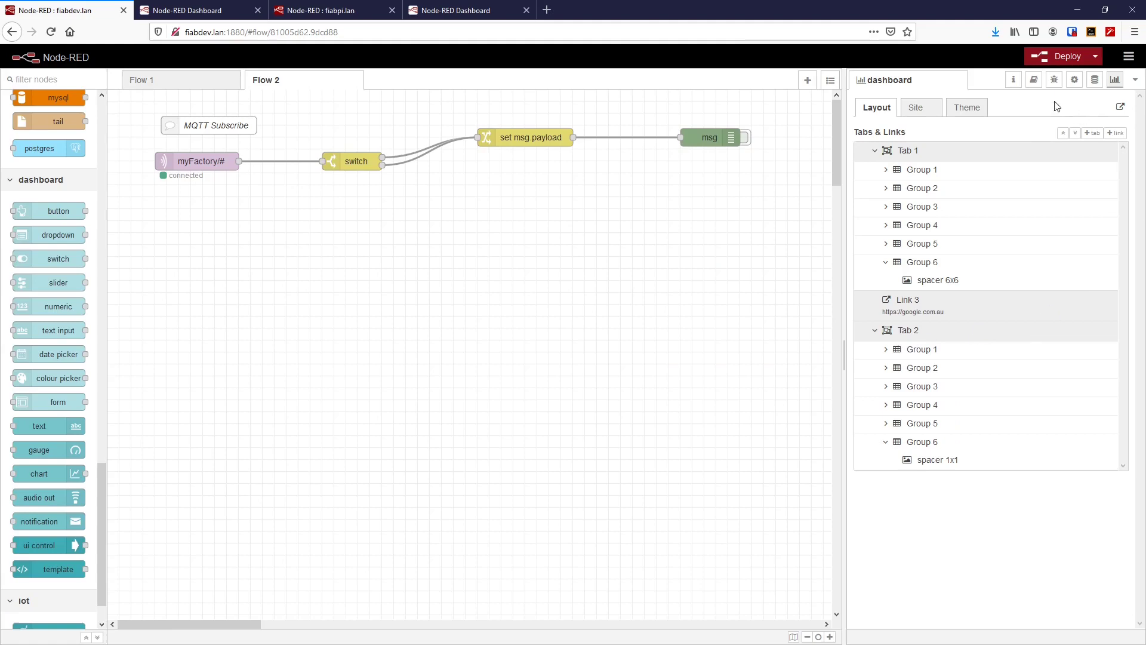
click(1054, 59)
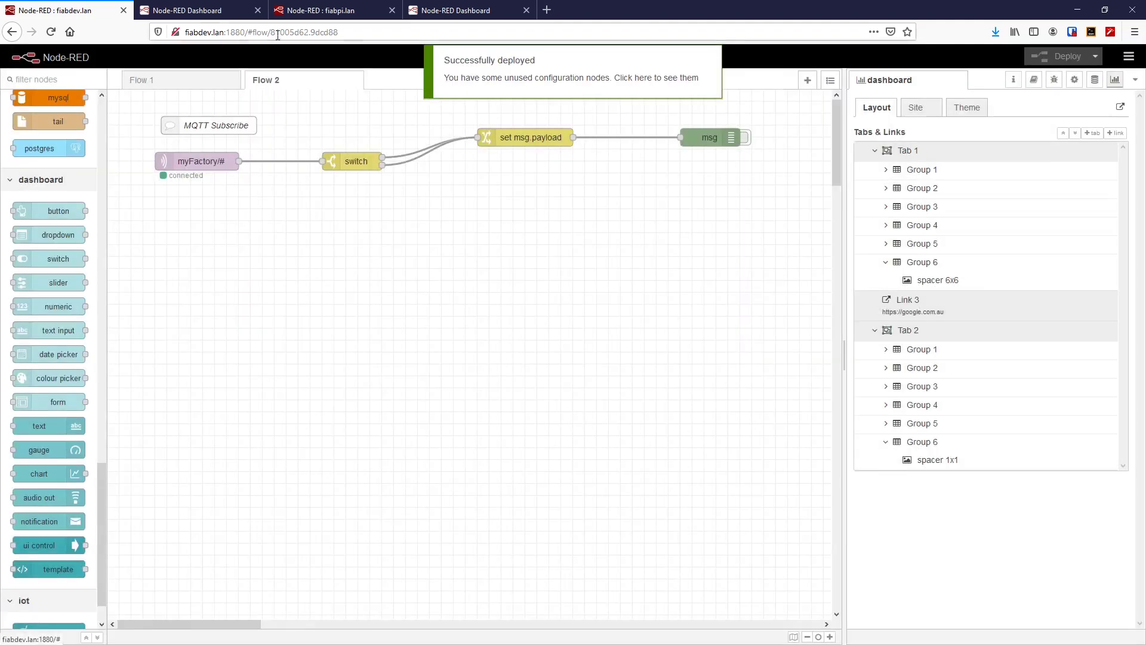
Test Link 3 from the deployed dashboard's navigation and close the page it opens.
click(194, 12)
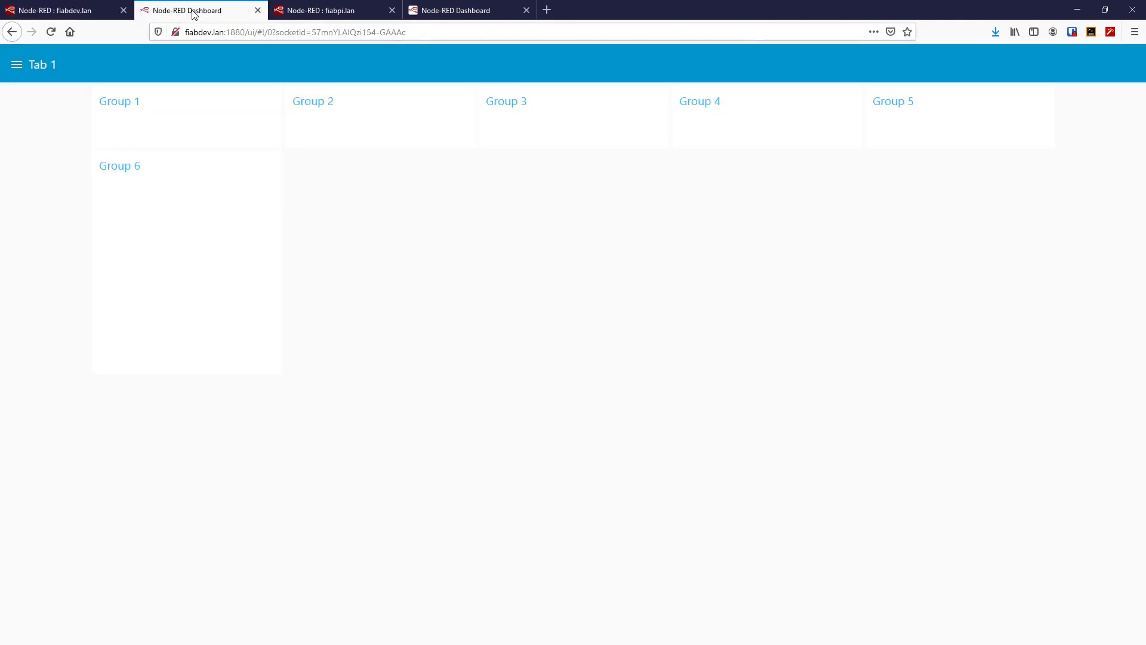
click(17, 71)
click(40, 128)
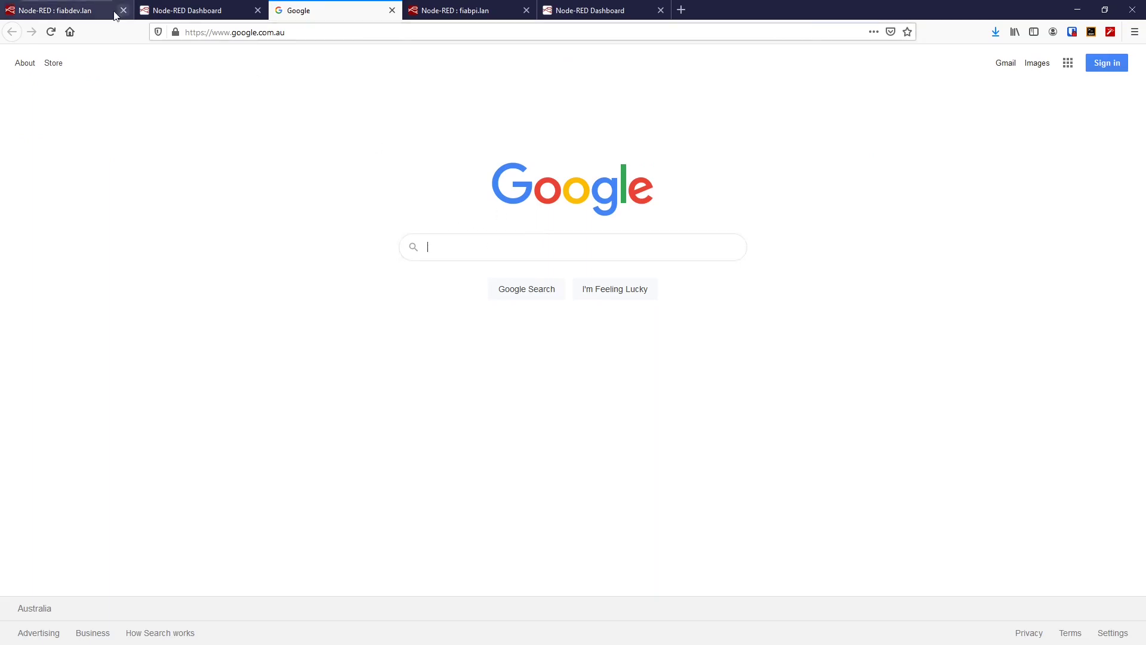
click(392, 11)
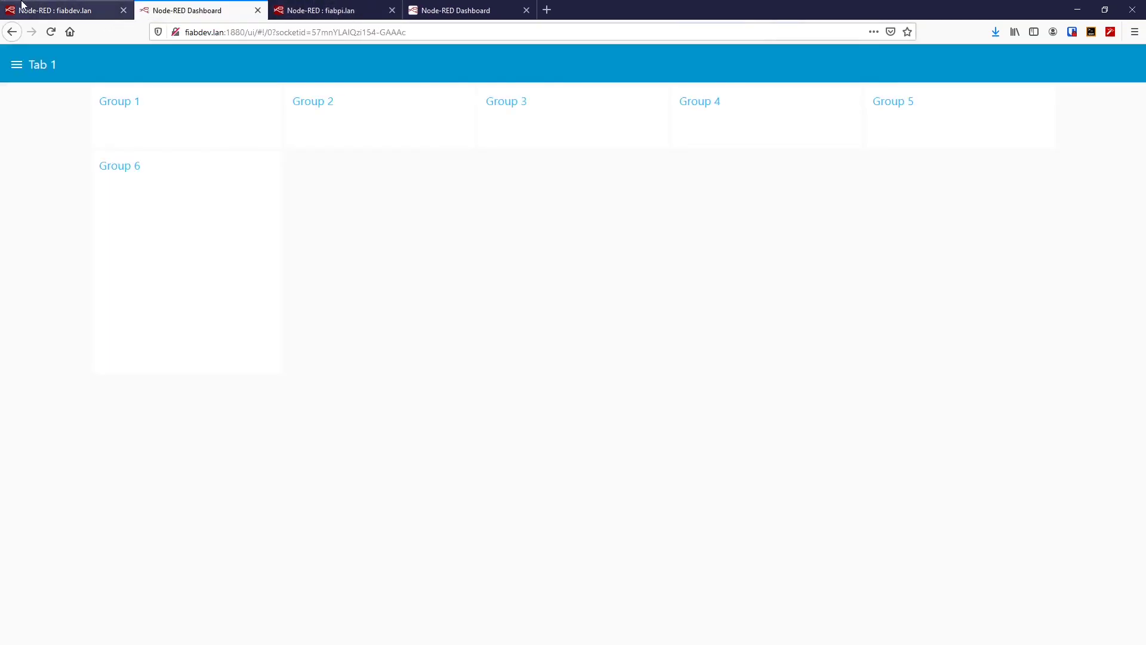
Set Link 3 to open in an iframe and deploy the change.
click(47, 14)
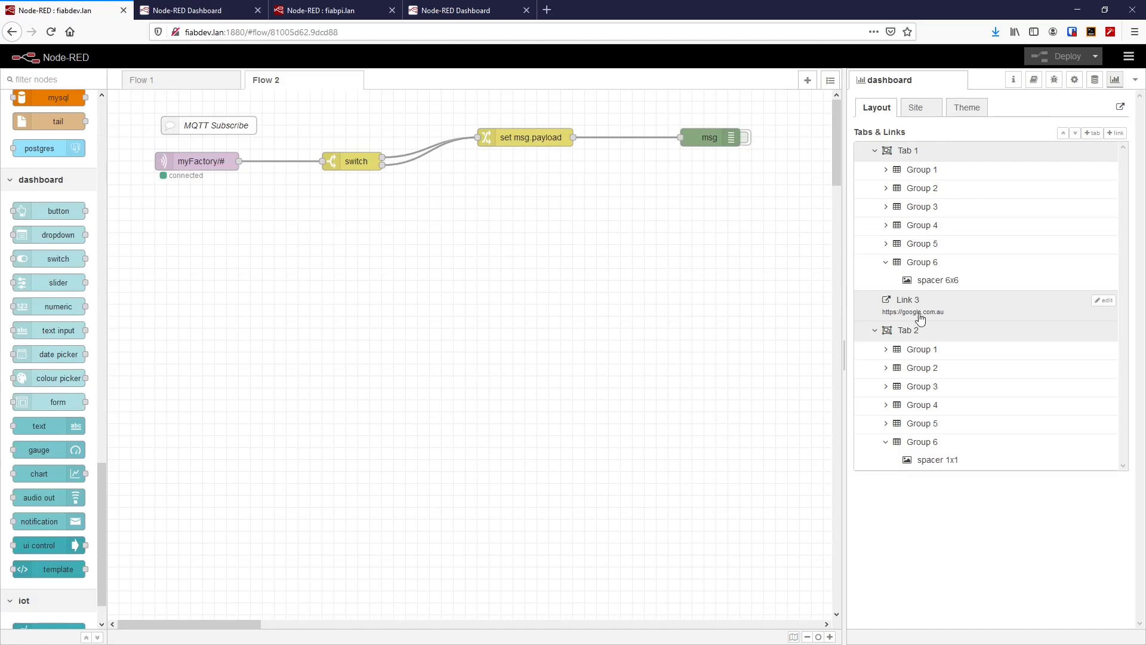
click(1106, 301)
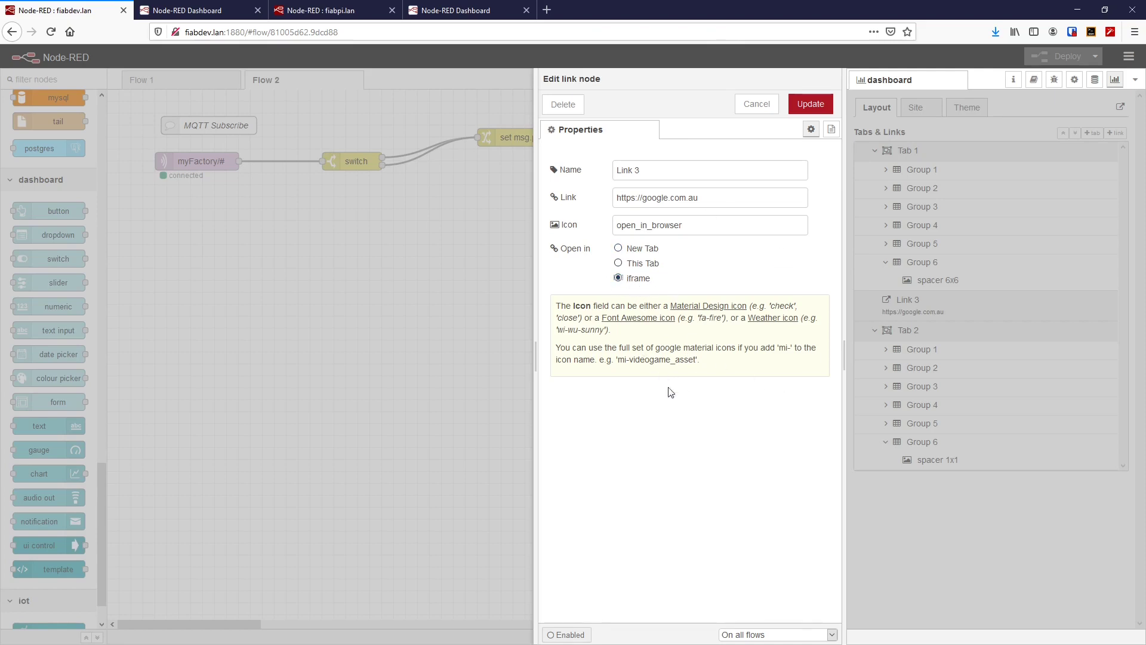
click(807, 104)
key(ctrl+d)
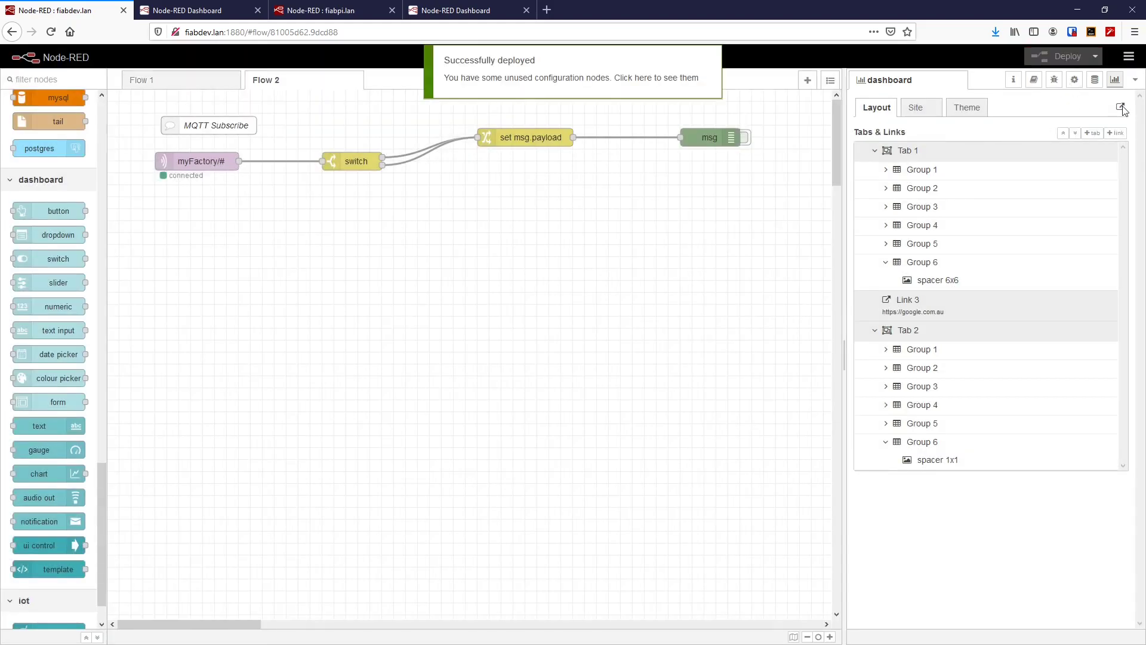
Open Link 3 within the deployed dashboard to check how the embedded page displays.
click(166, 16)
click(17, 65)
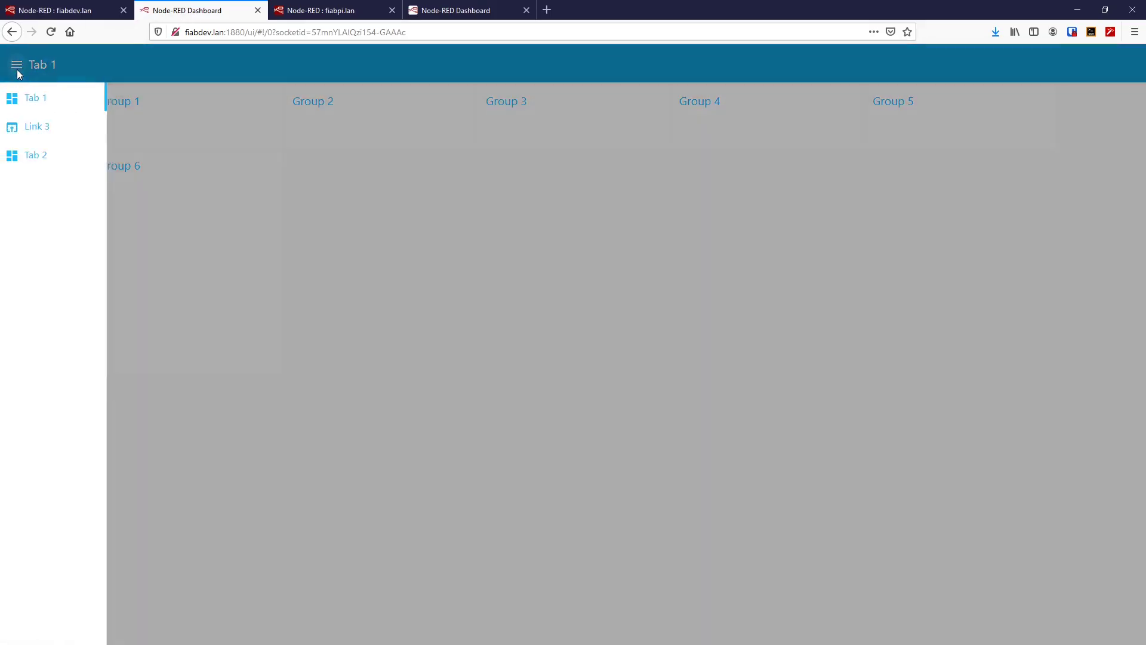
click(25, 125)
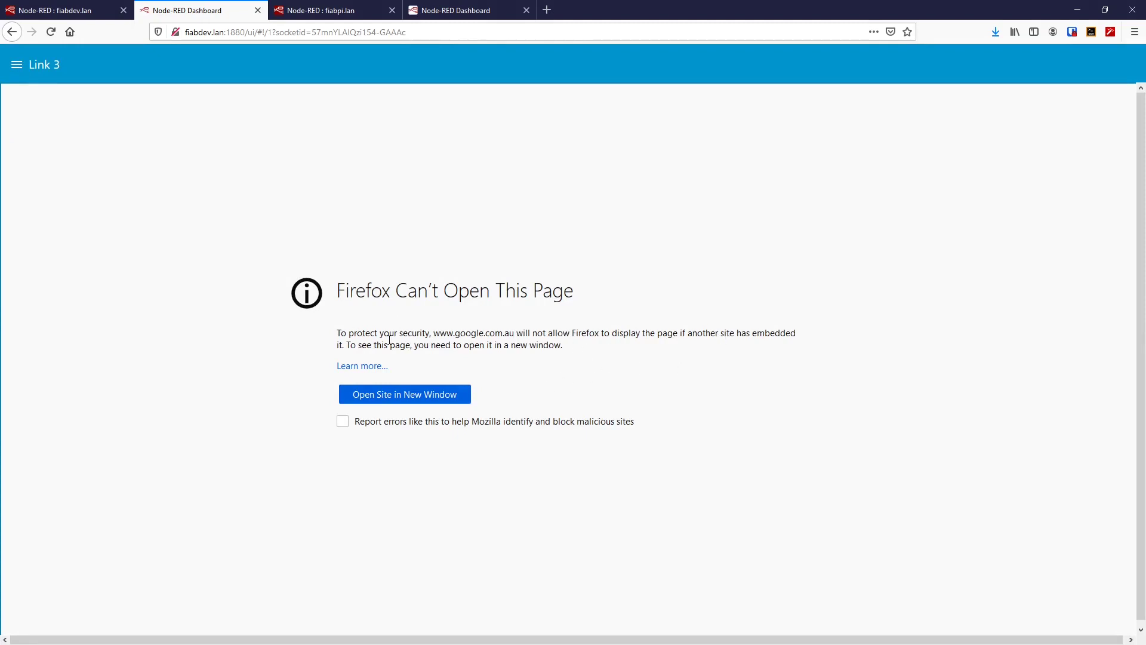
Set Link 3 to open in This Tab and deploy the change.
click(78, 12)
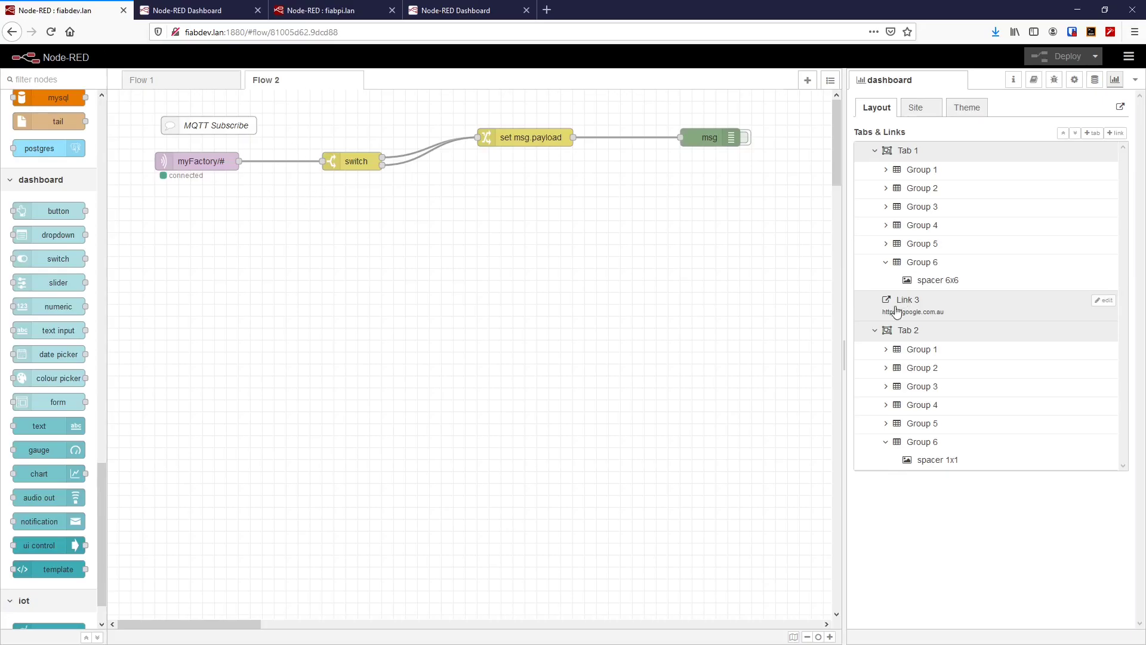
click(1104, 301)
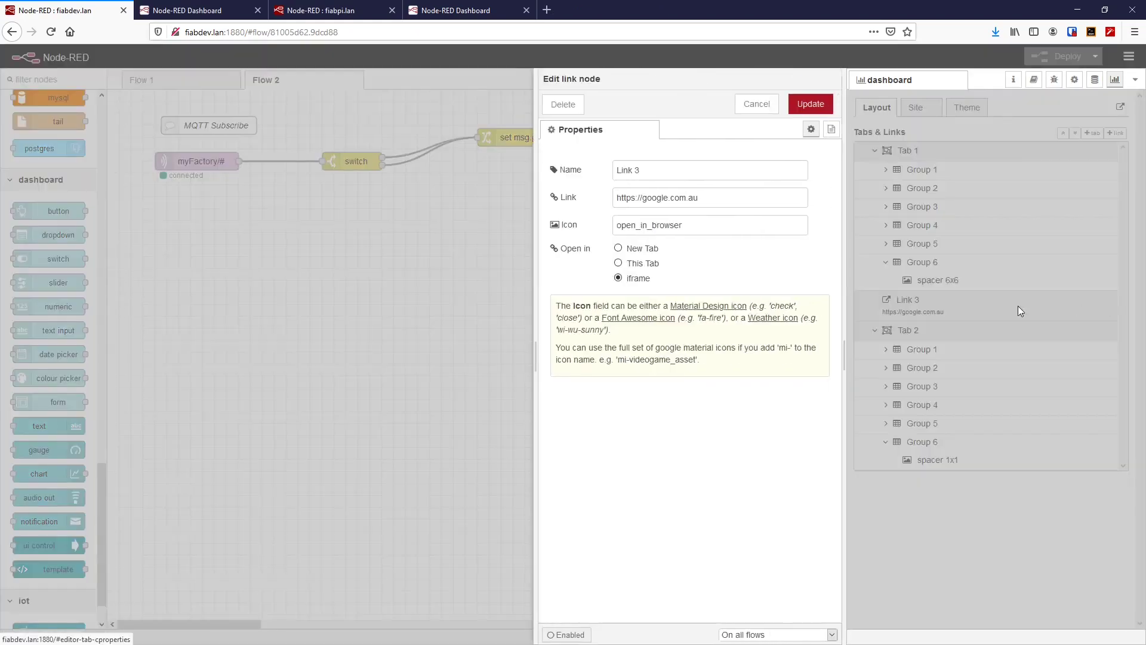
click(619, 263)
click(810, 104)
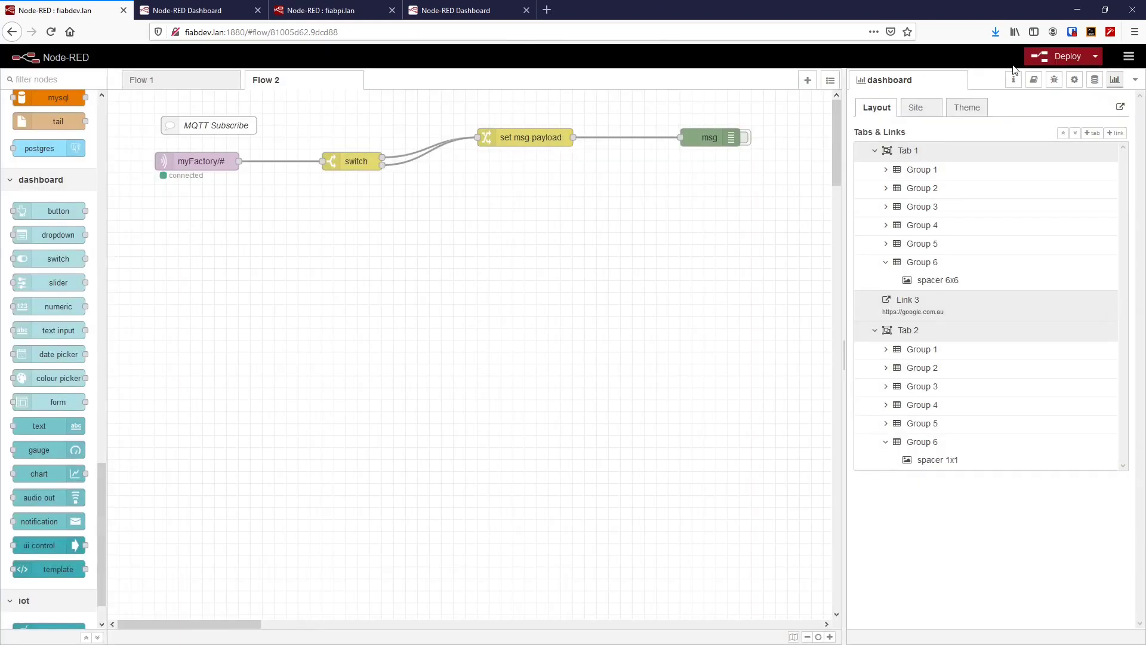
click(1060, 56)
Open Link 3 from the deployed dashboard's navigation to test the This Tab setting, and return to the dashboard.
click(187, 10)
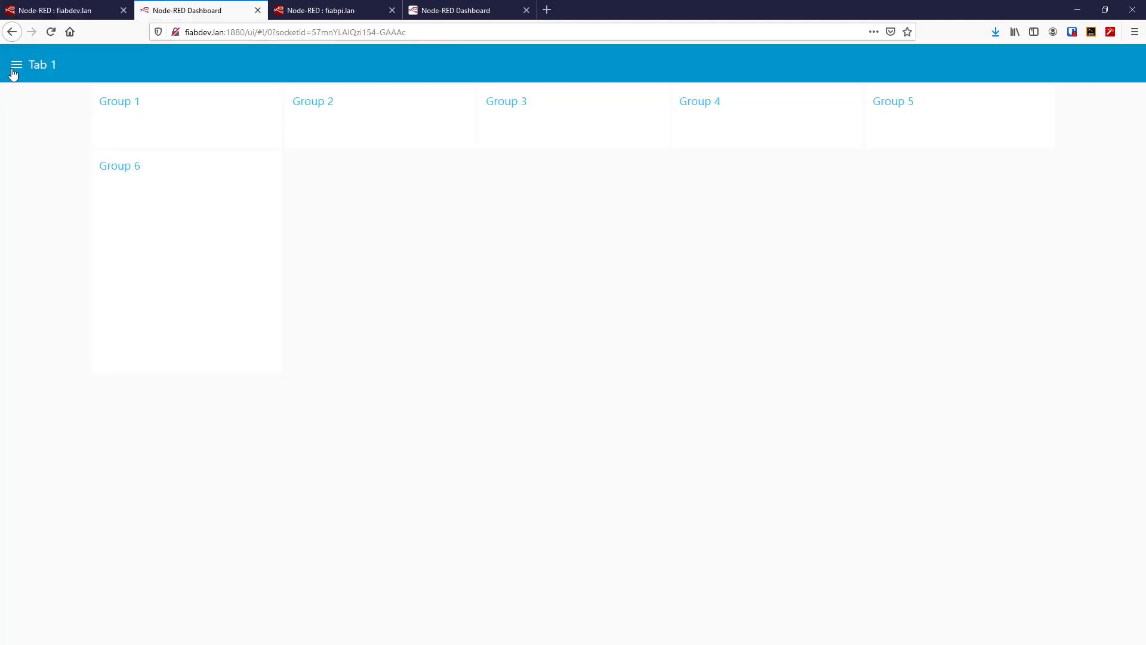
click(17, 65)
click(30, 132)
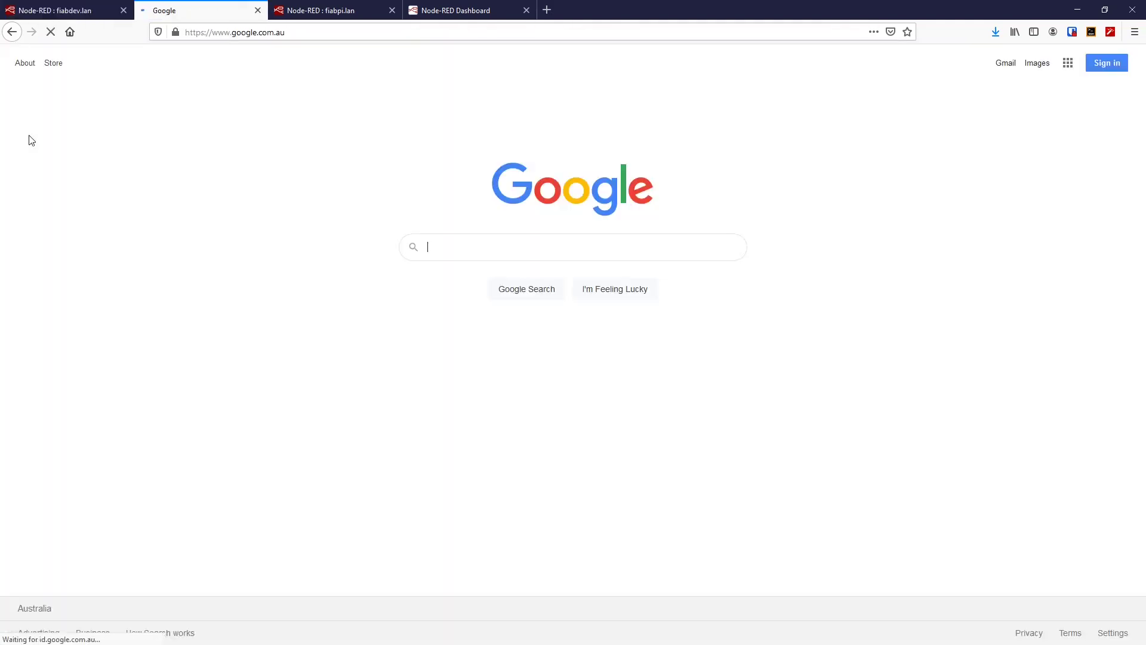
click(12, 32)
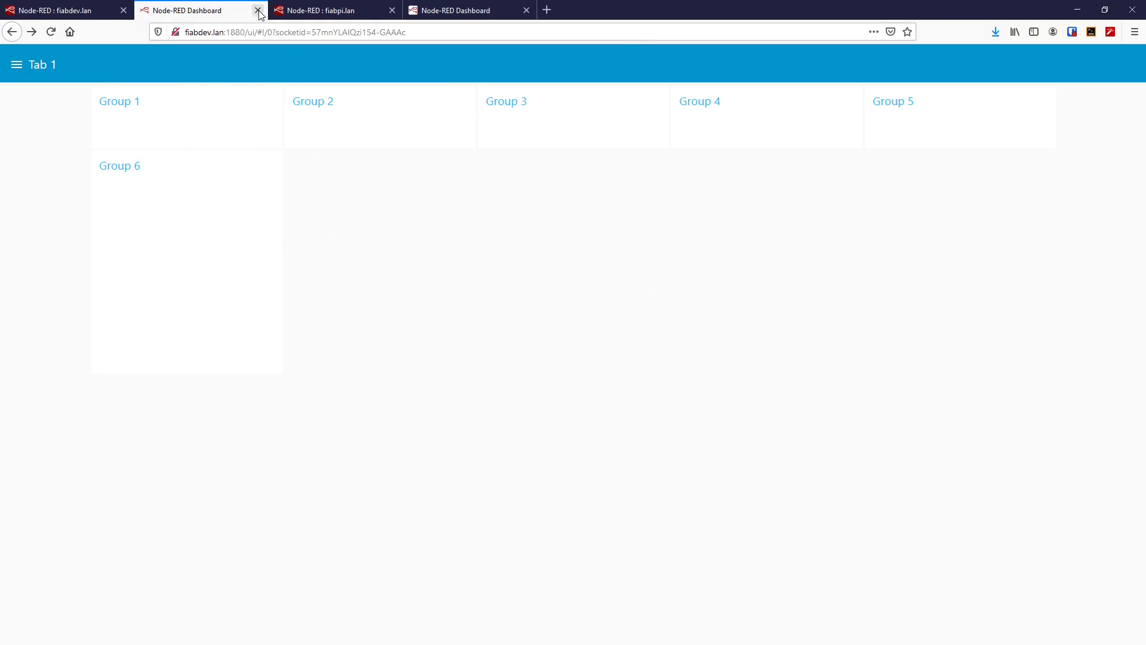
Set the dashboard theme style to Dark, deploy the change and view the dashboard page.
click(86, 11)
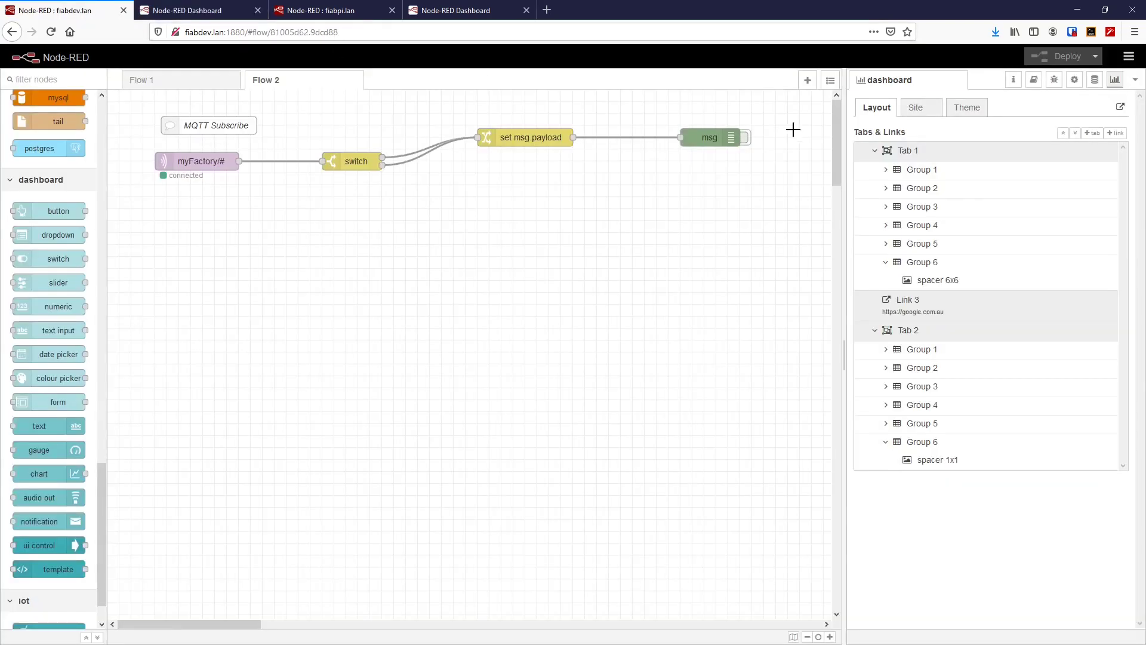
click(973, 107)
click(1121, 151)
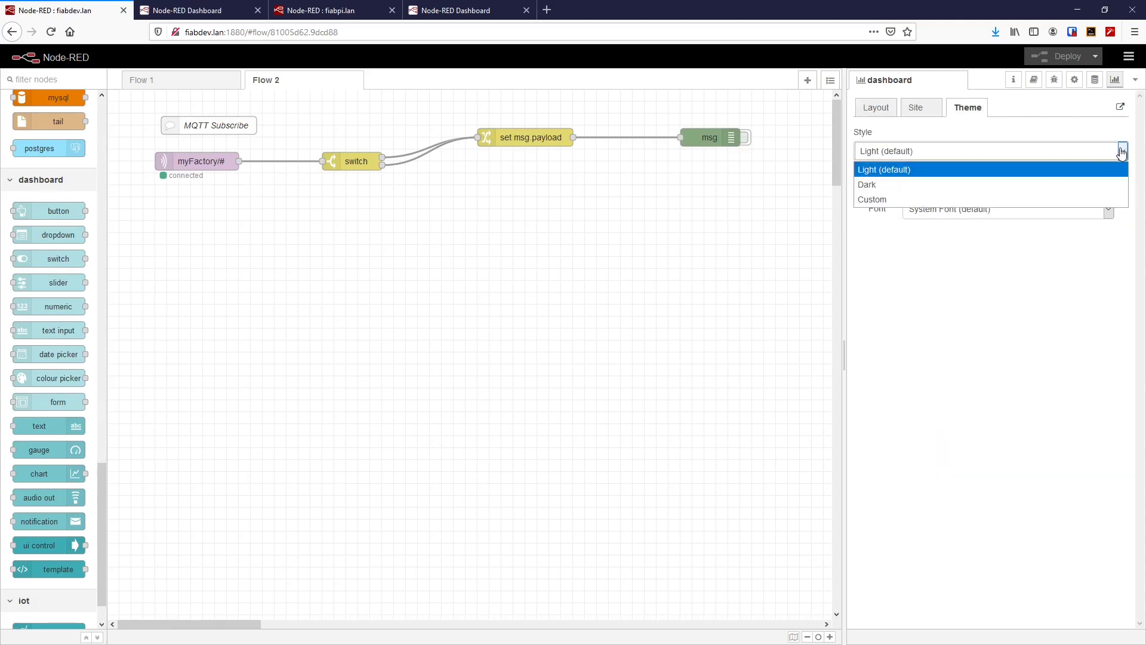
click(996, 185)
click(1063, 56)
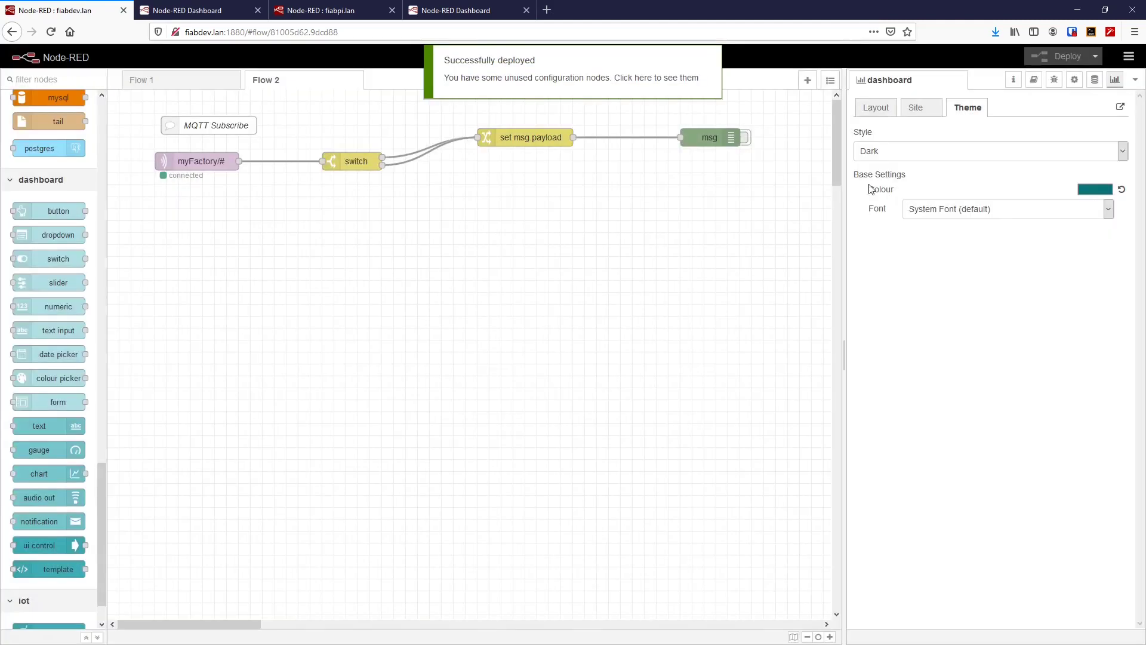
click(200, 13)
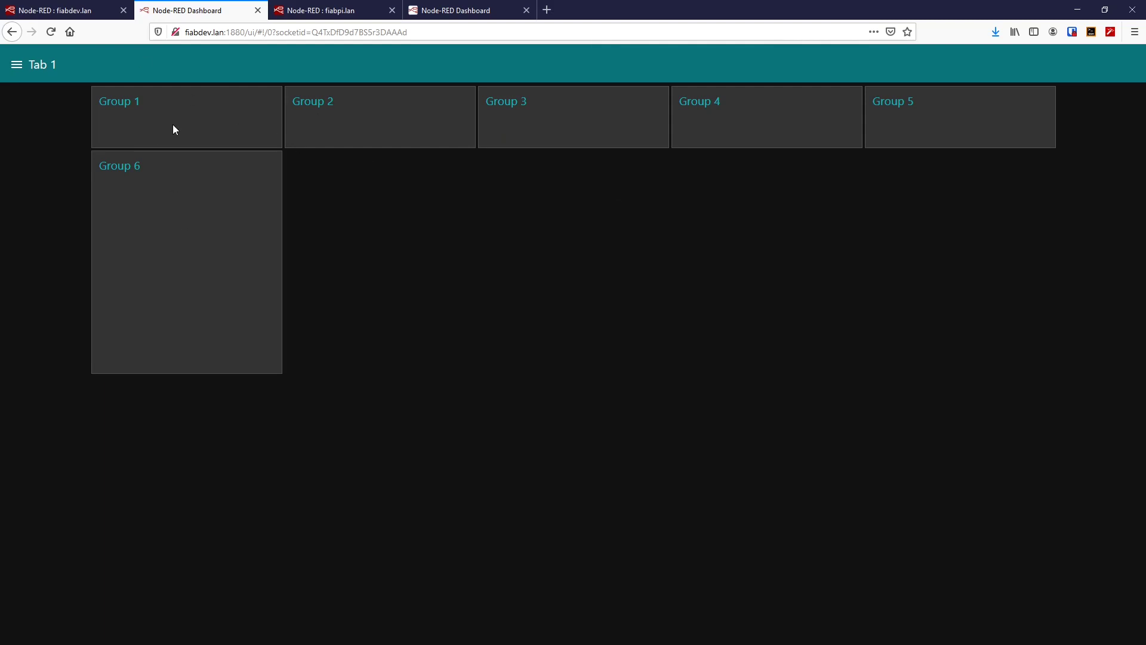
Set the width of Group 1 in Tab 1 to 30 and allow the group to be collapsed.
click(71, 12)
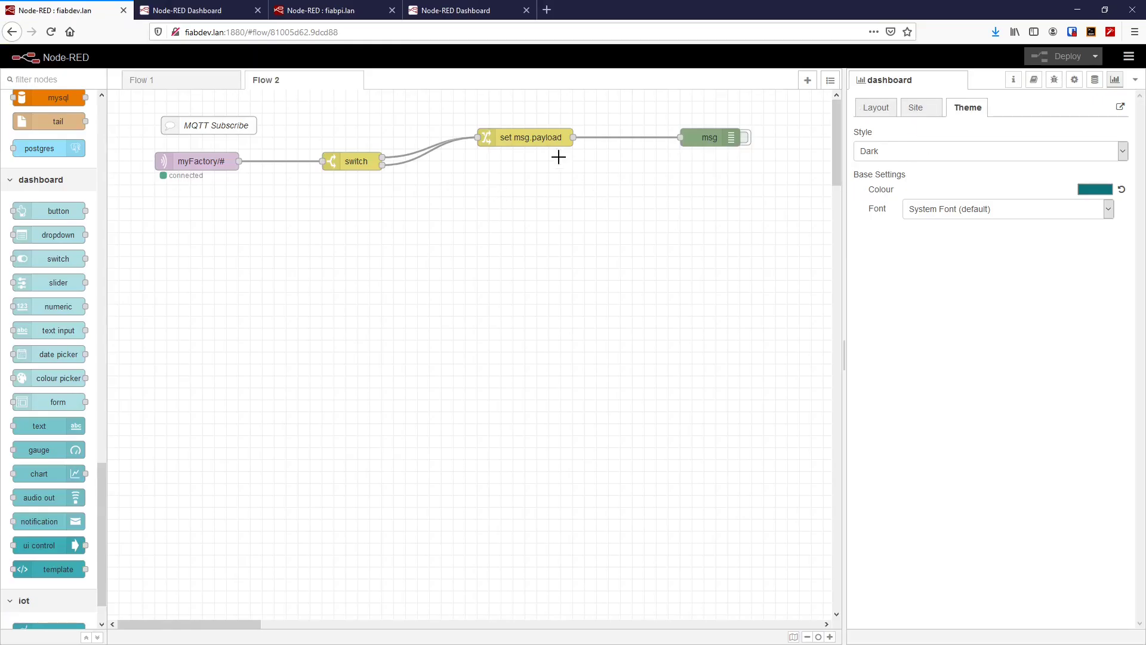
click(868, 115)
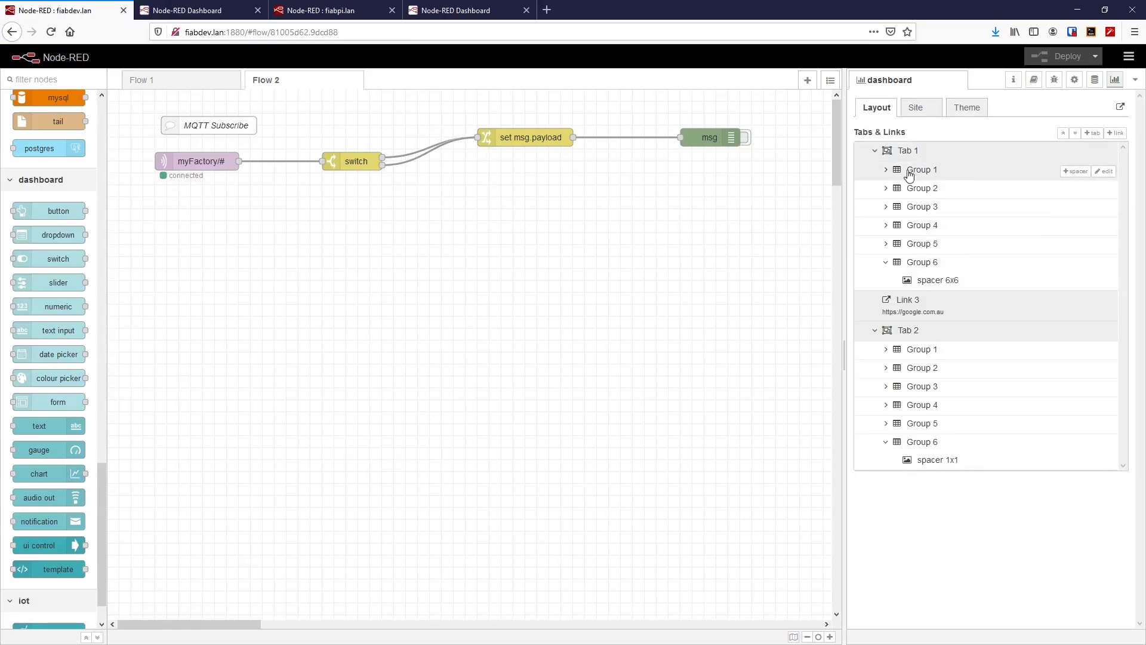
click(920, 171)
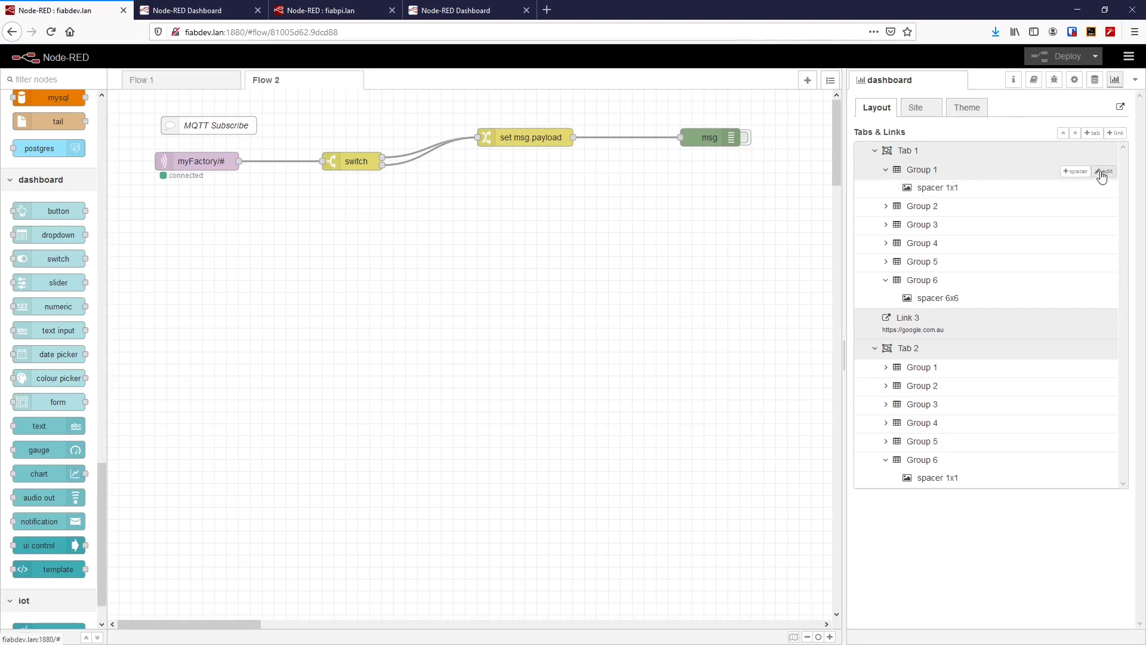
click(1104, 172)
click(630, 226)
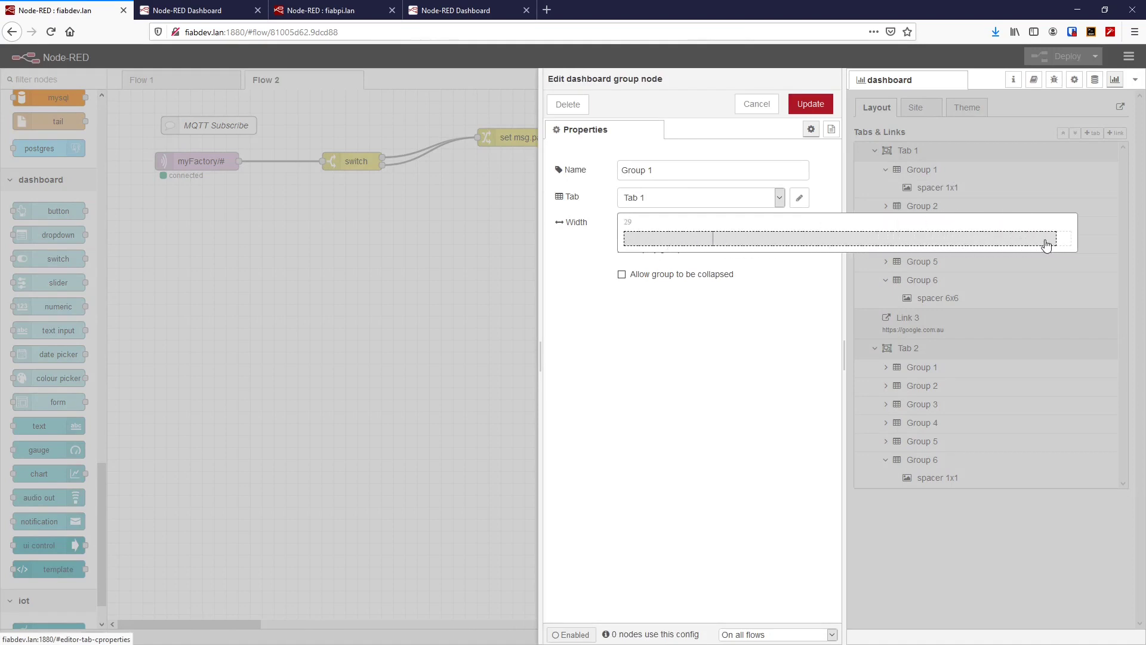
click(1069, 245)
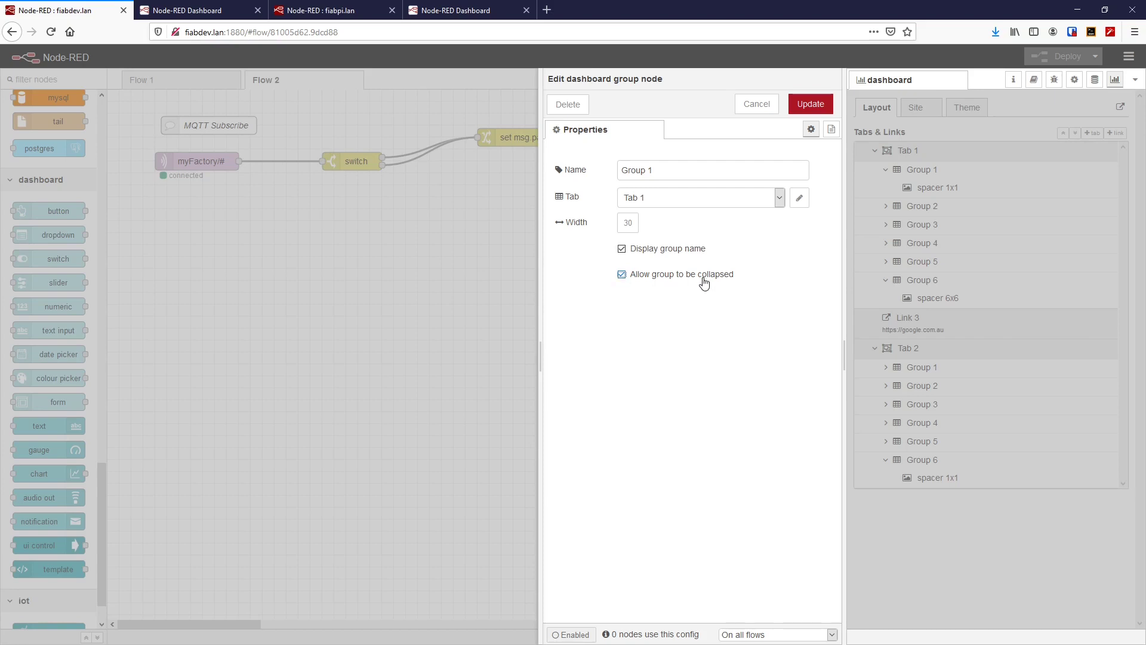
click(779, 198)
click(779, 199)
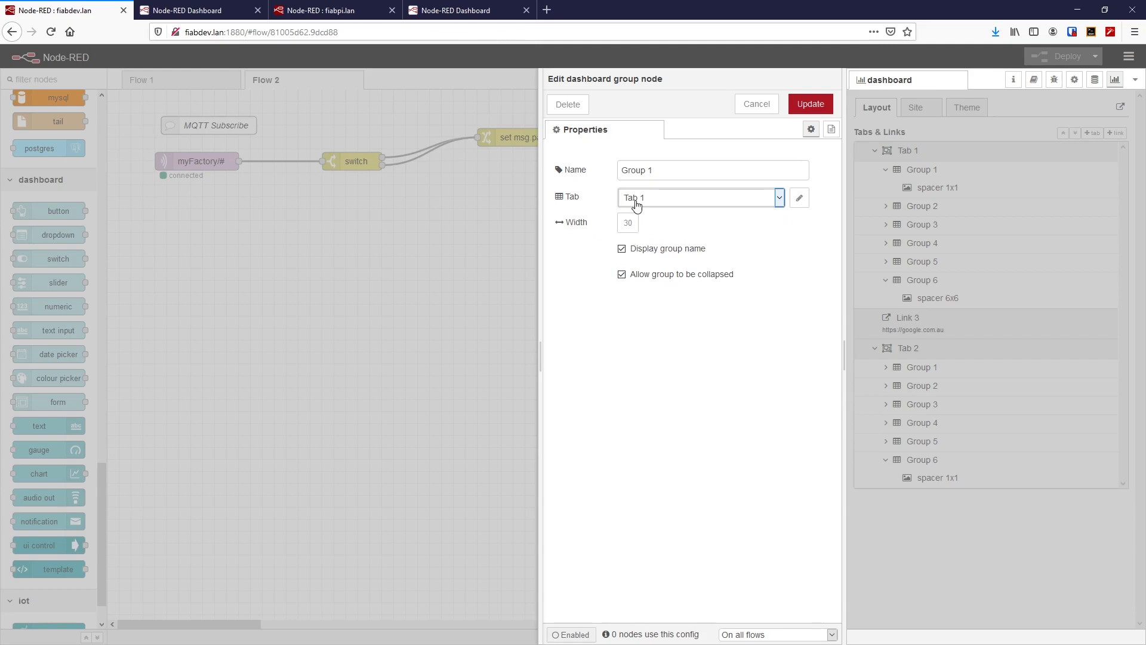
click(779, 200)
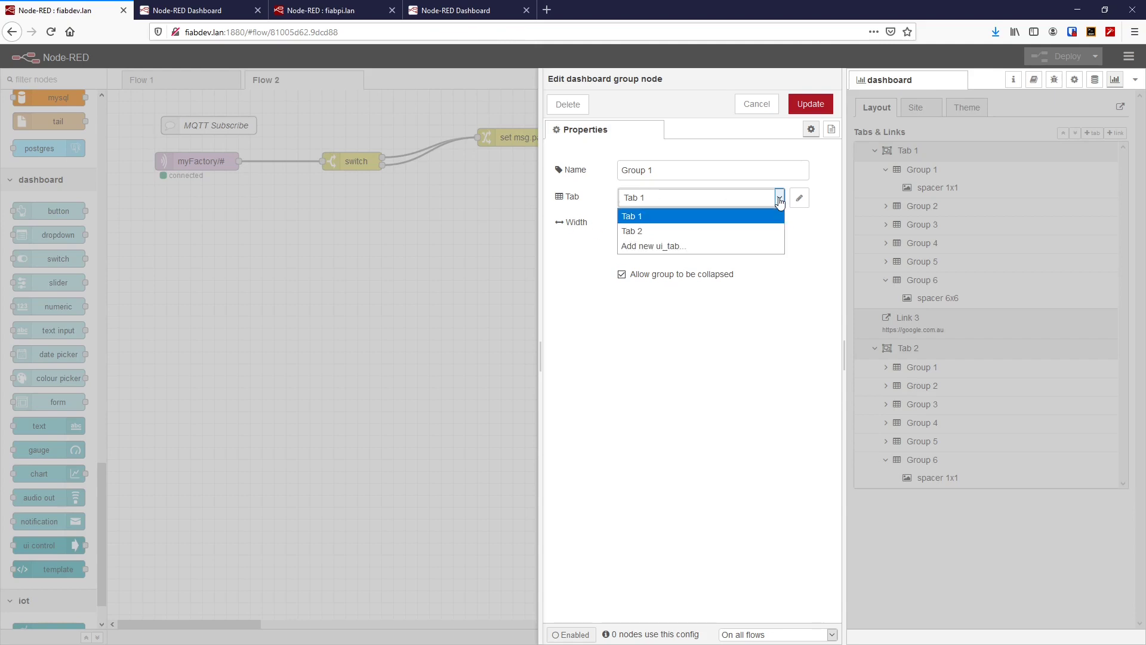
click(780, 199)
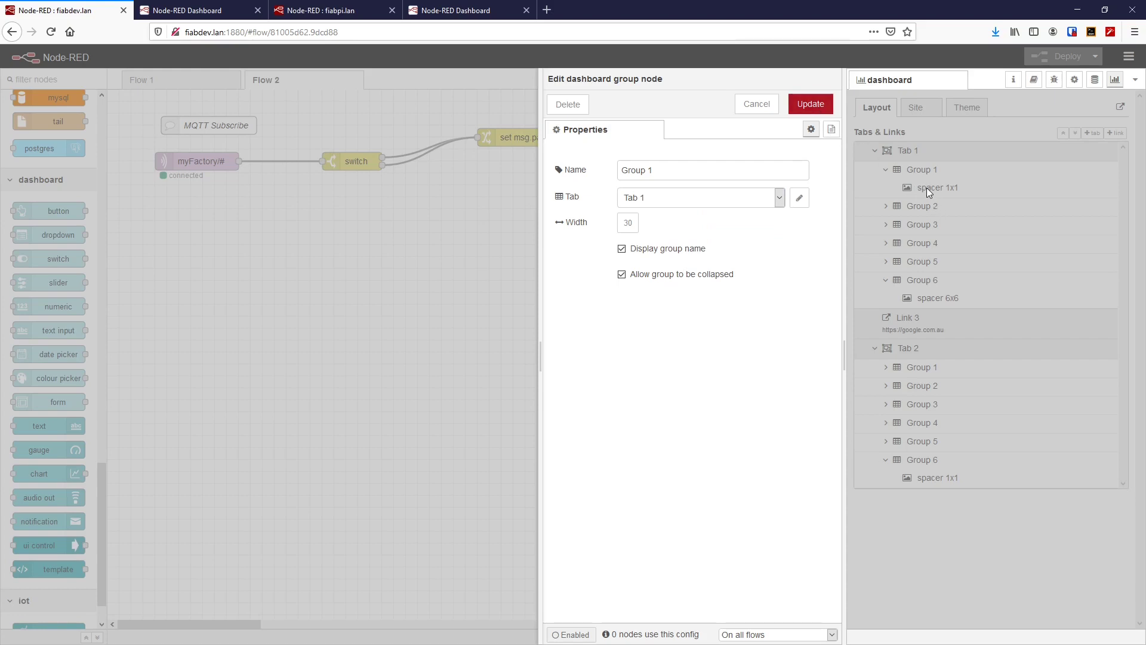
click(811, 104)
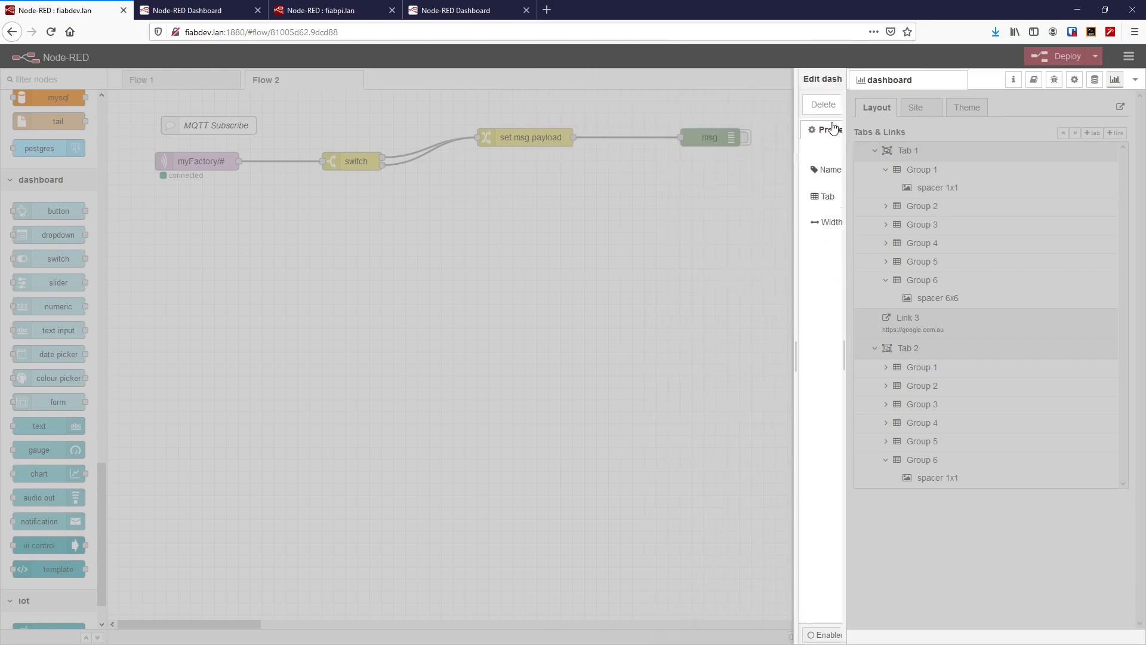
Resize the spacer in Tab 1's Group 1 to 1 x 13 and deploy the change.
click(1102, 189)
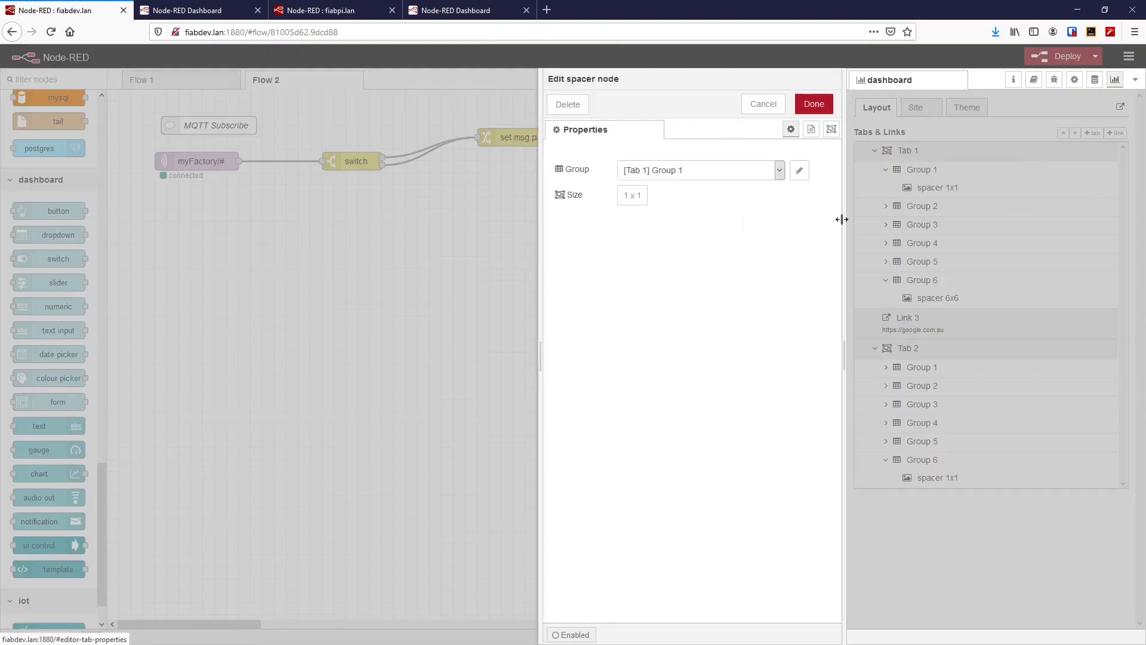
click(643, 202)
click(635, 239)
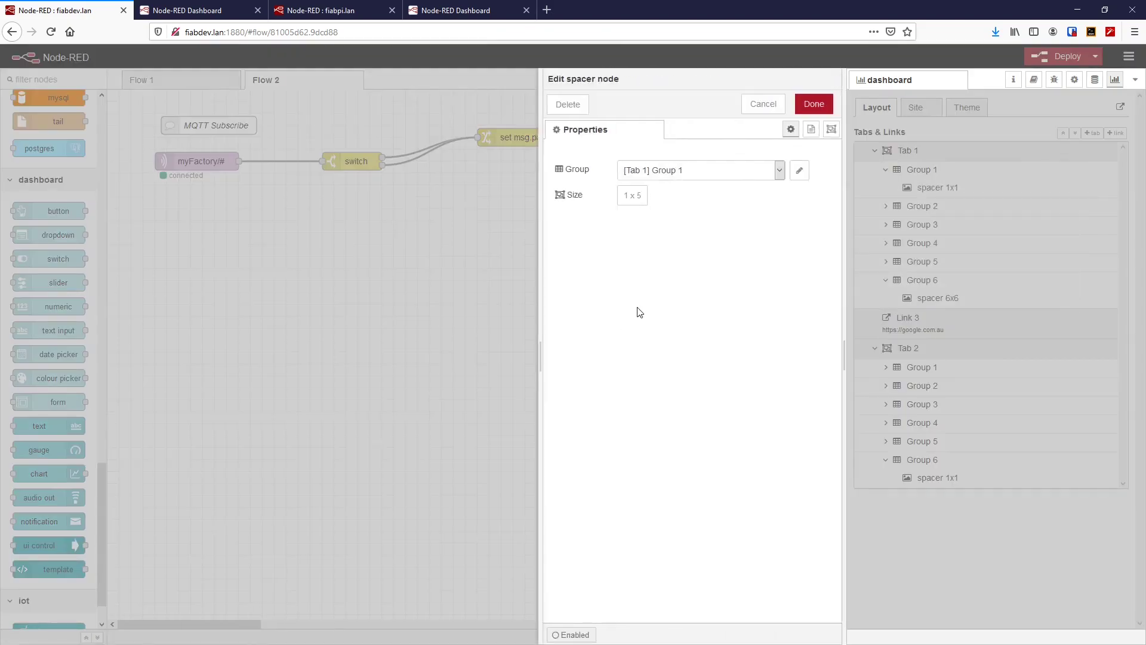
click(639, 206)
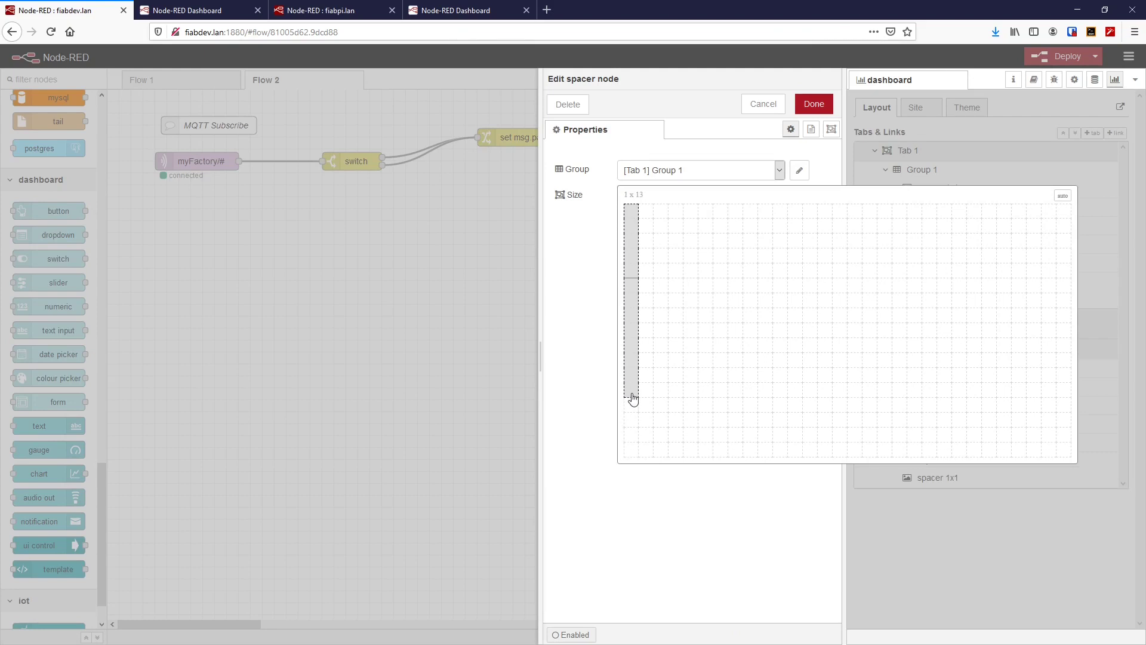
click(633, 398)
click(817, 104)
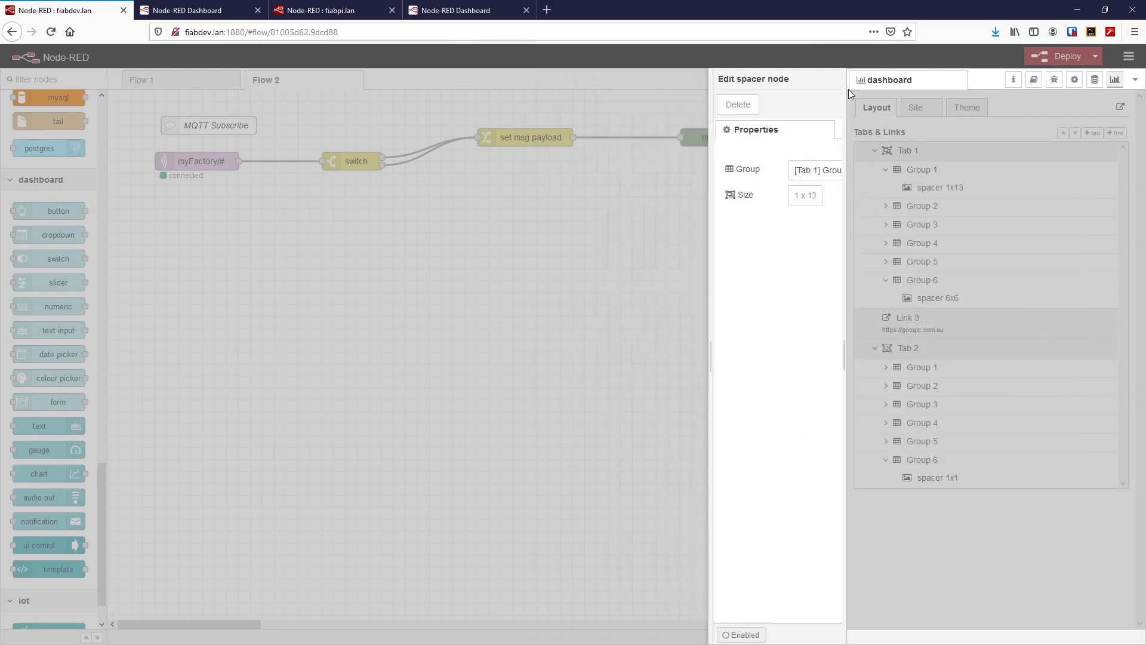
click(1057, 56)
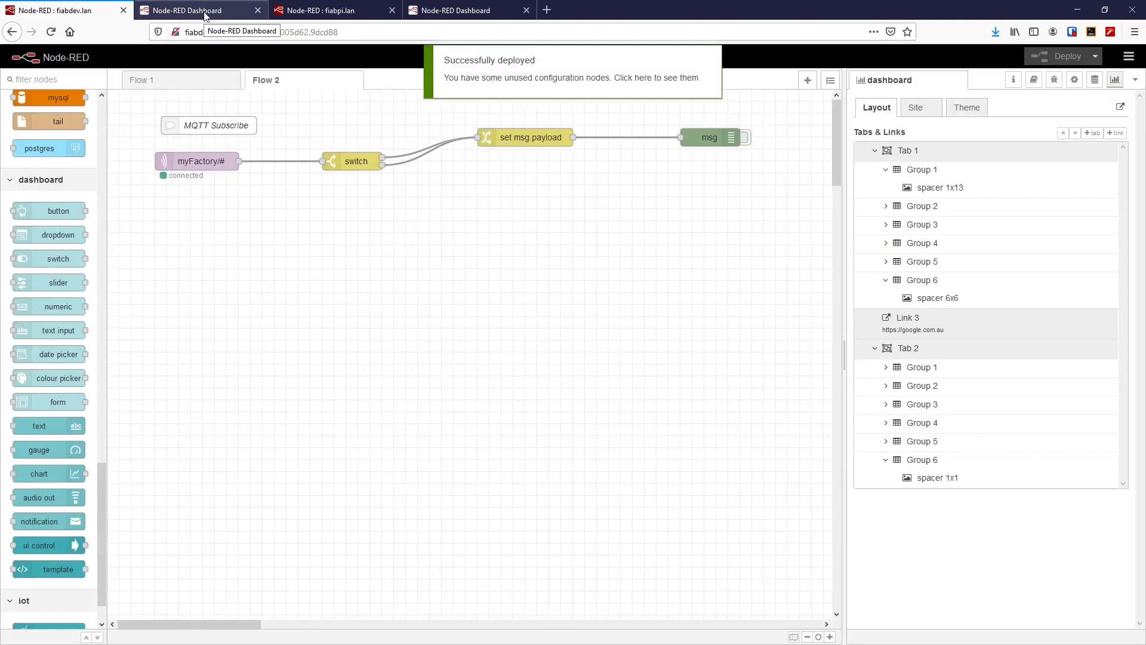
Test collapsing and expanding Group 1 on the deployed dashboard, leaving it collapsed.
click(205, 16)
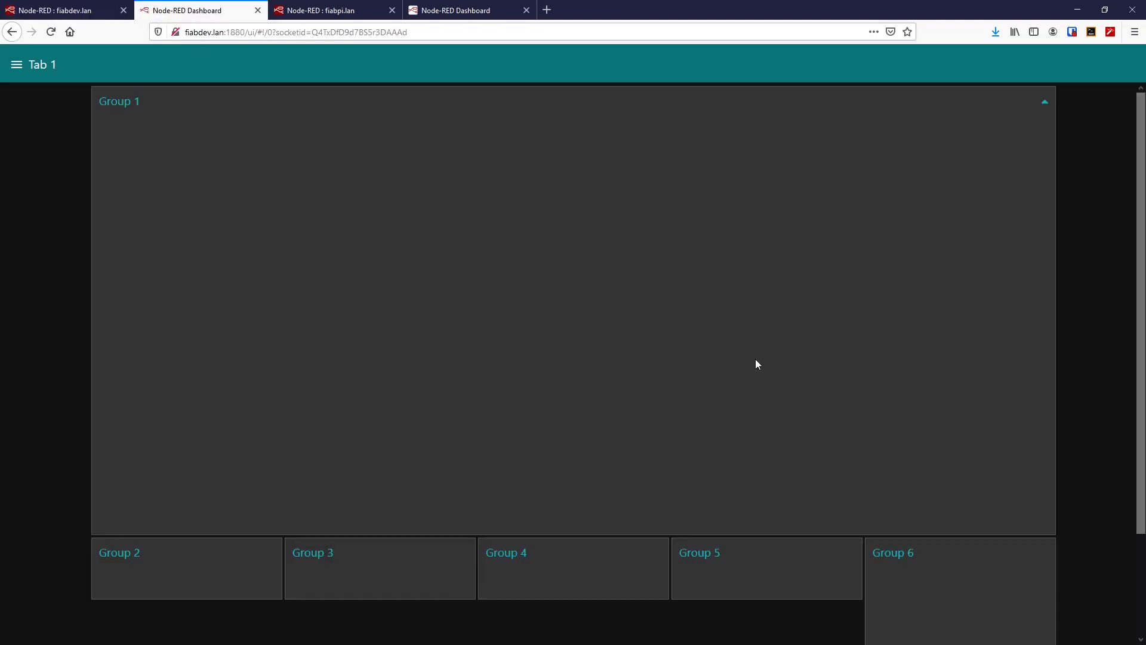
click(1047, 102)
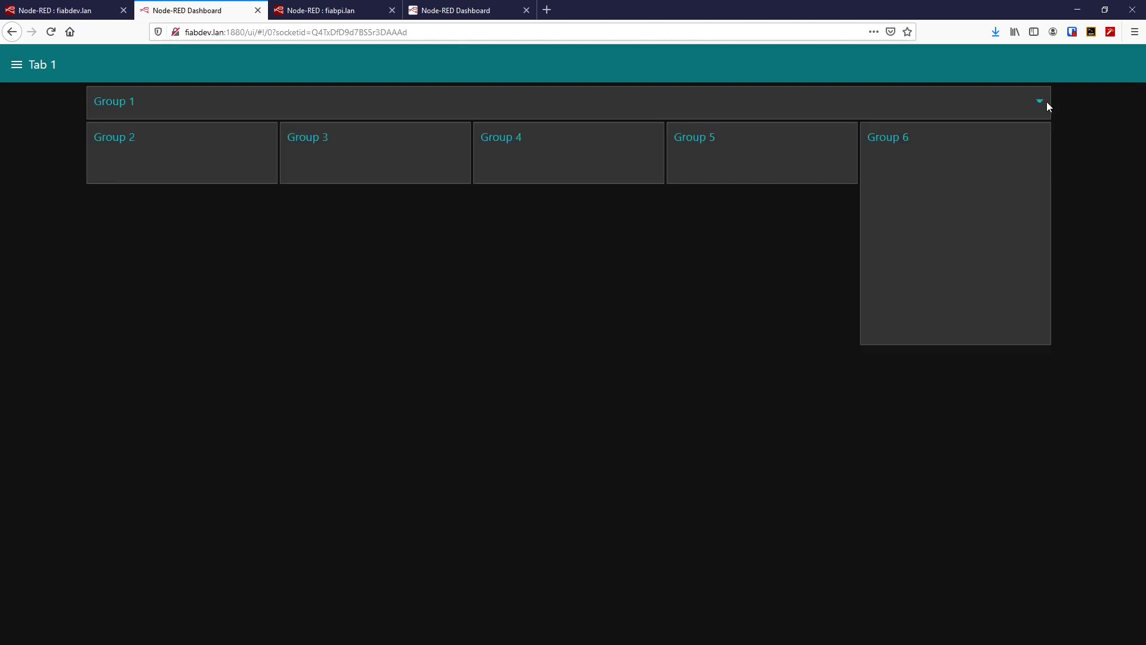
click(1042, 103)
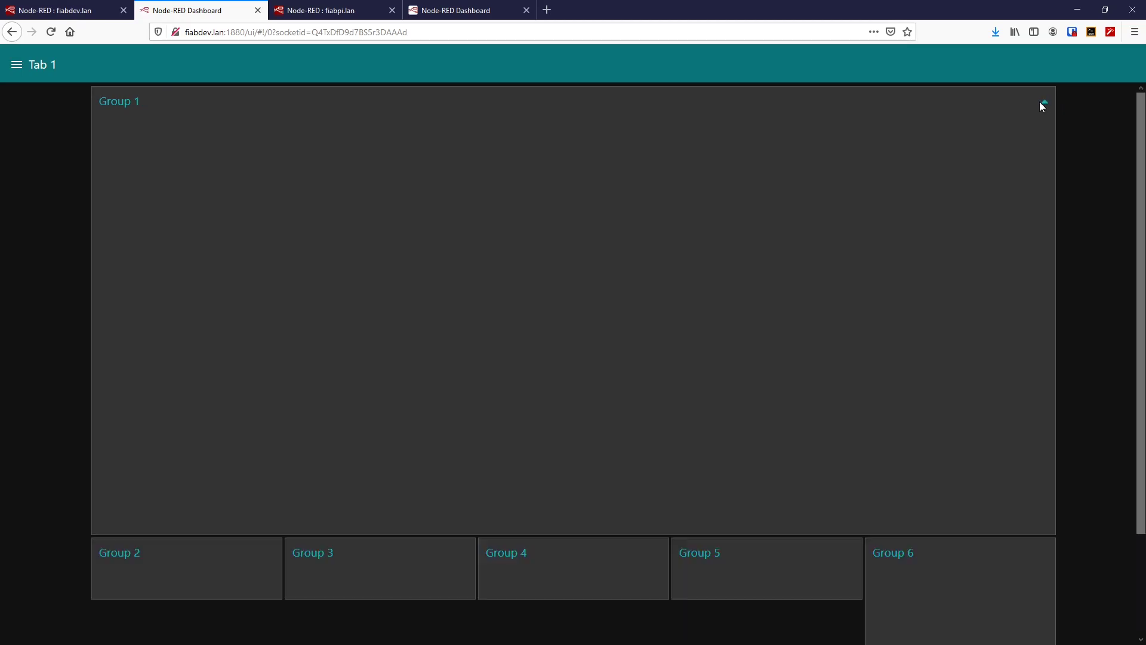
click(1045, 102)
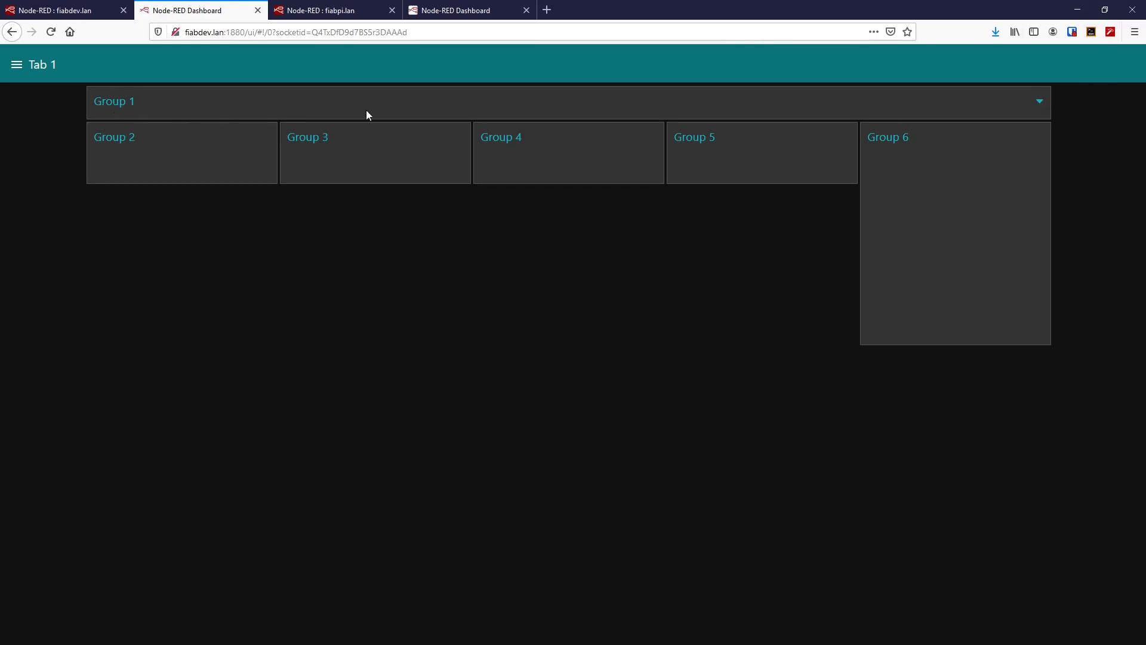
Narrow the browser window in stages to check how the groups reflow with Group 1 collapsed, and maximize it again.
click(1105, 9)
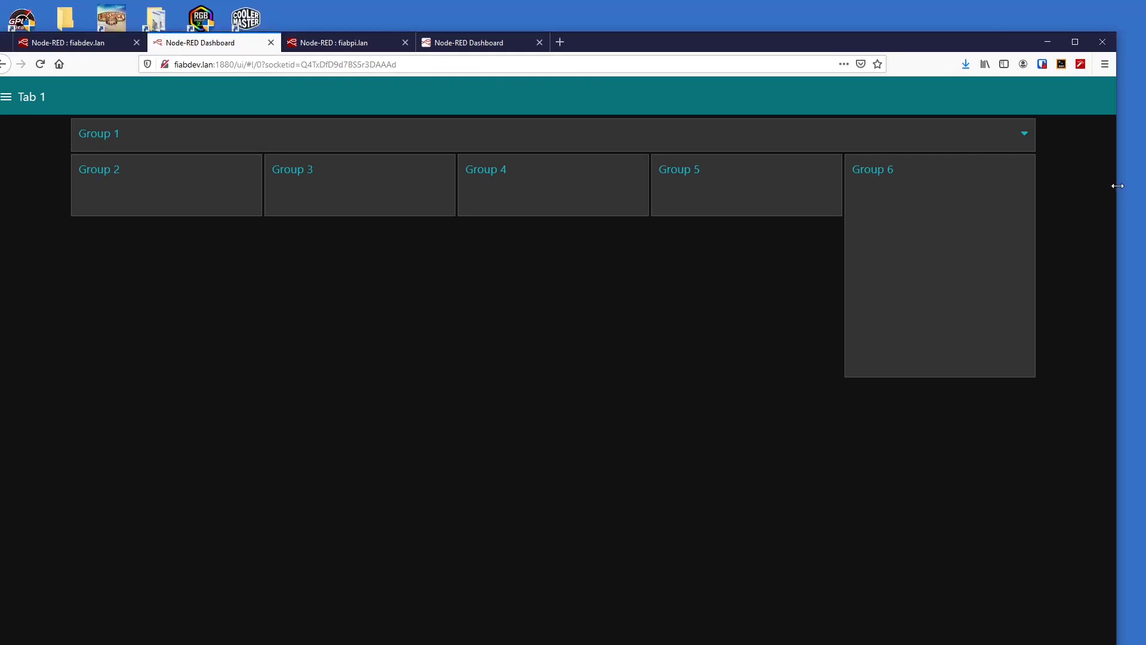
drag(1118, 186, 592, 164)
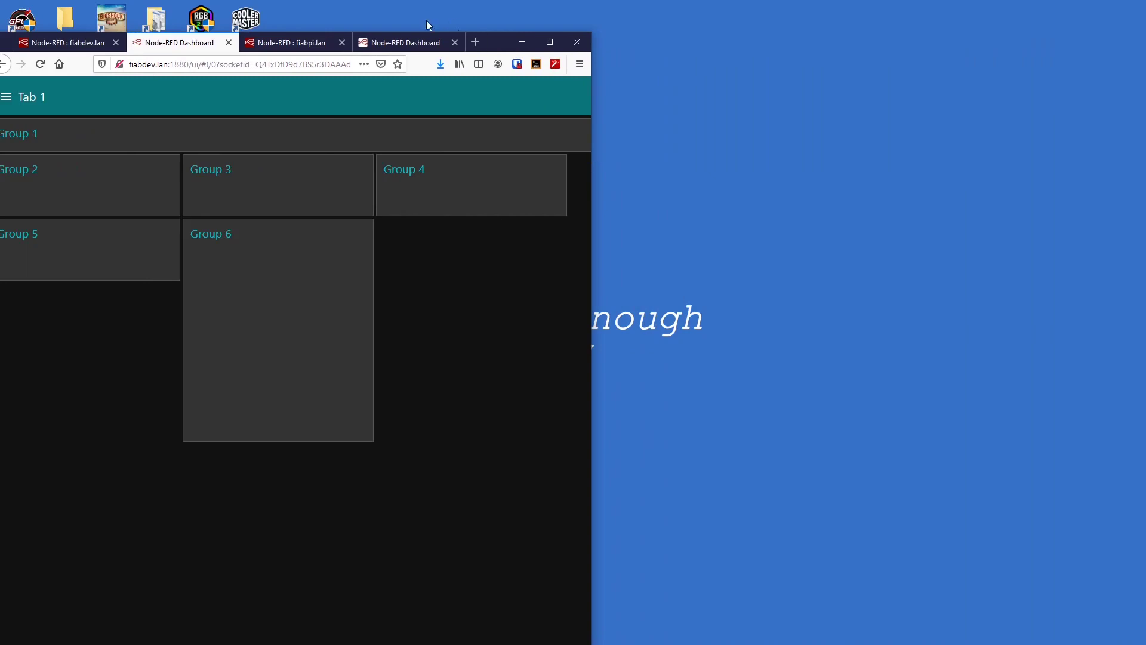
drag(492, 41, 872, 31)
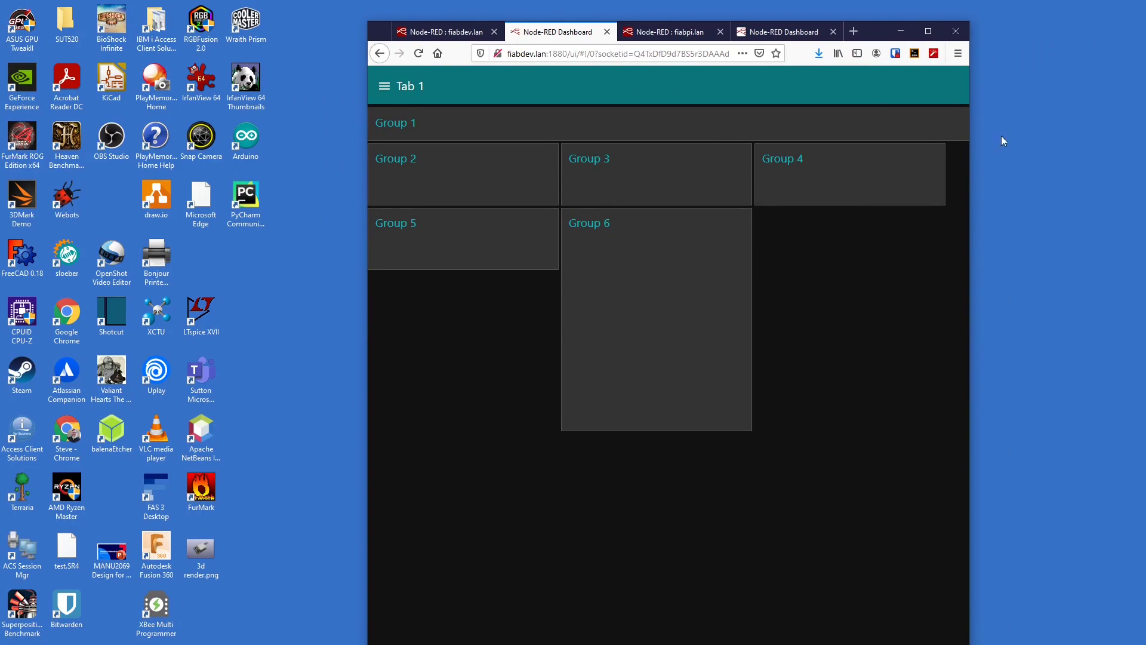
drag(972, 147, 742, 132)
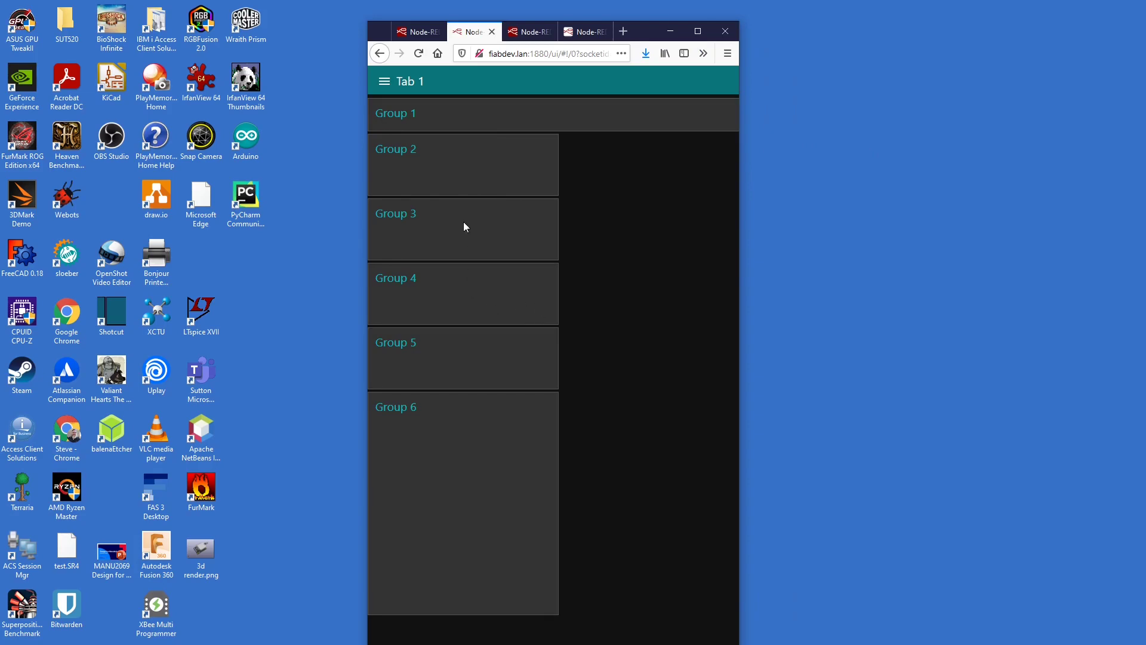
click(698, 31)
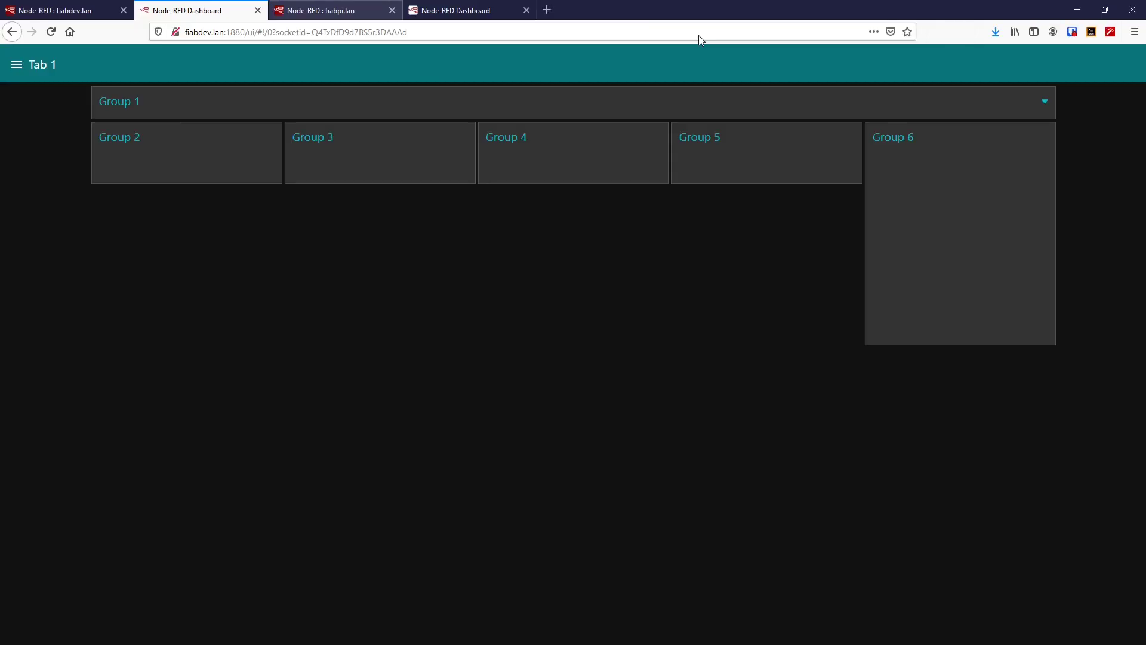
Expand Group 1, check its display in a narrow browser window and return the window to full size.
click(1046, 102)
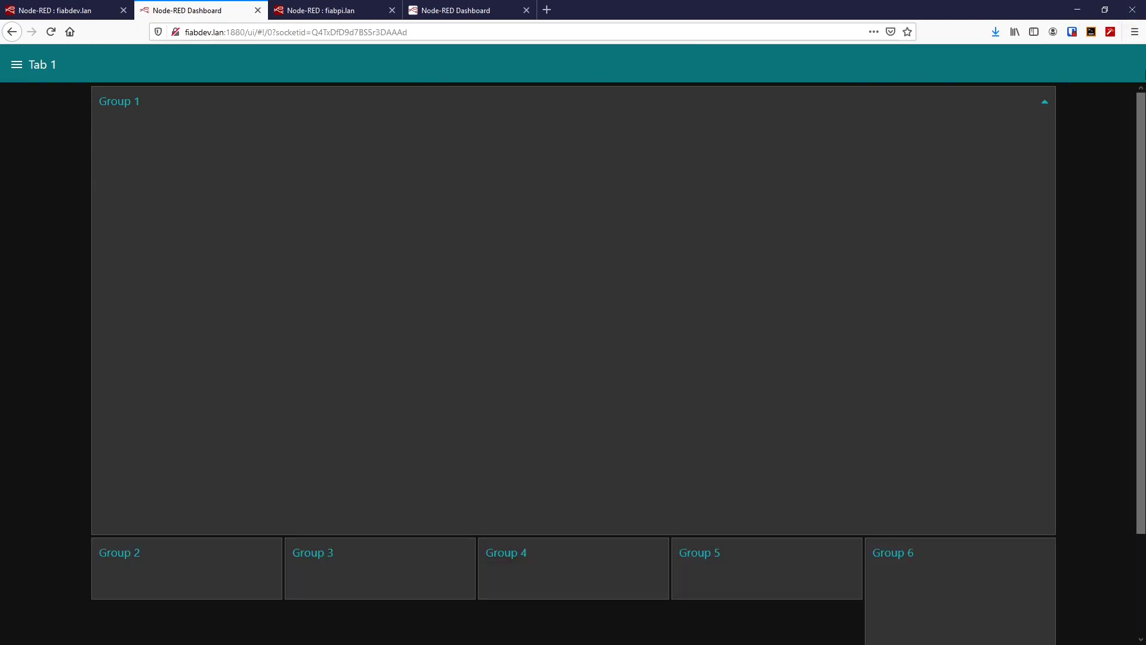
click(1107, 12)
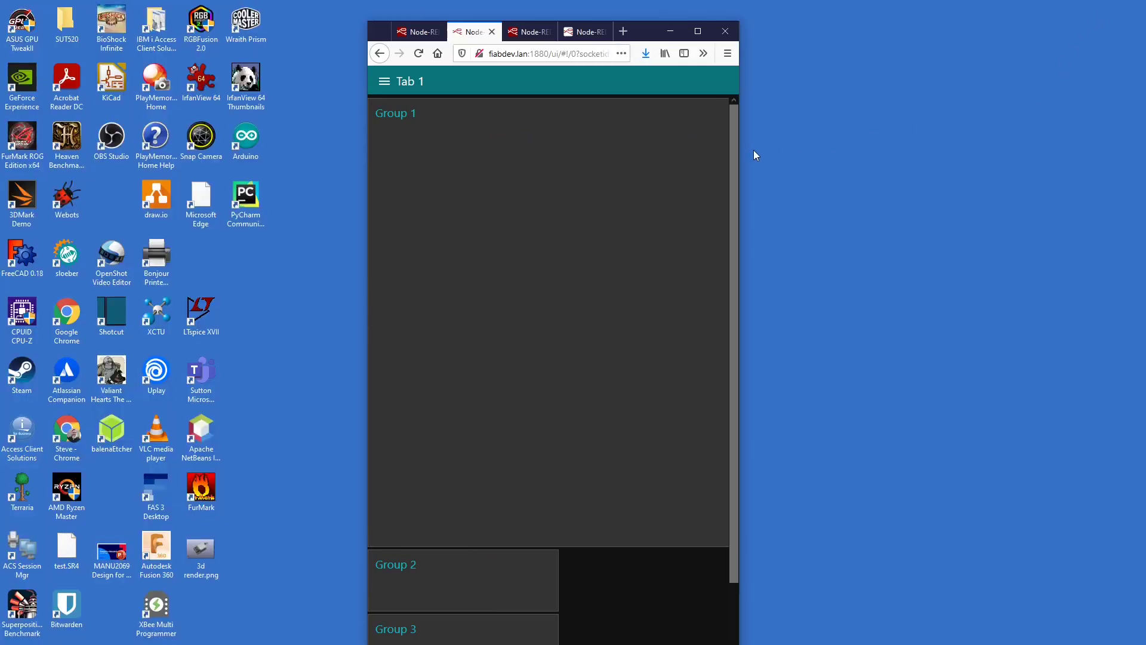
mouse_move(740, 169)
mouse_down()
mouse_move(896, 174)
mouse_move(591, 146)
mouse_move(1032, 167)
mouse_move(686, 161)
mouse_move(722, 158)
mouse_up()
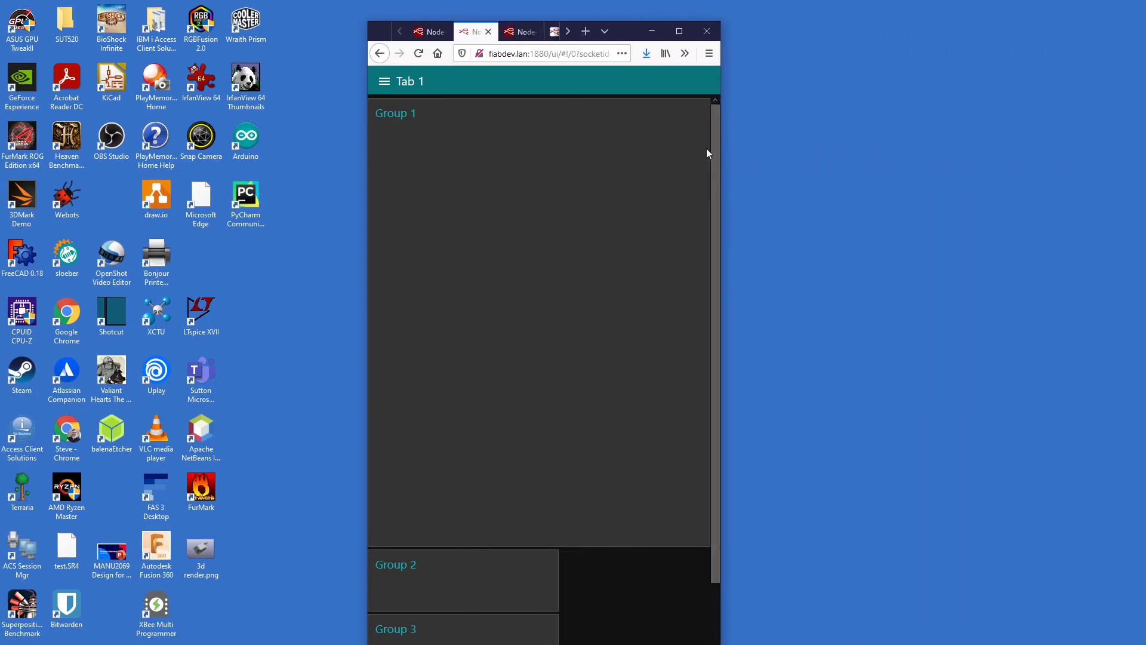
double_click(699, 113)
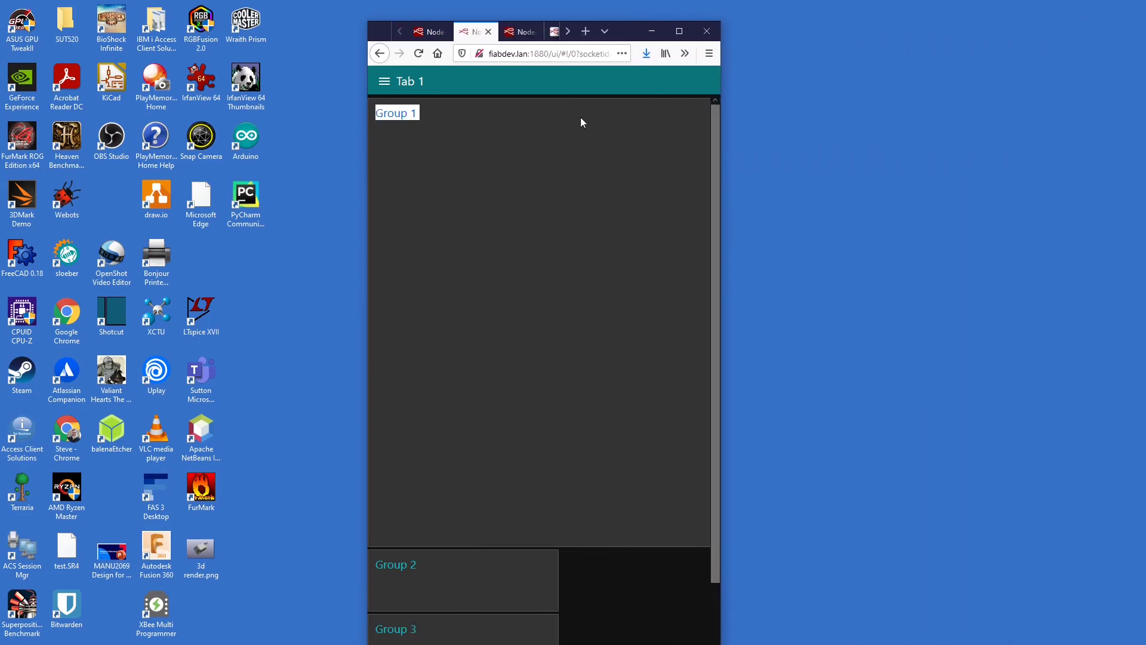
drag(625, 32, 634, 4)
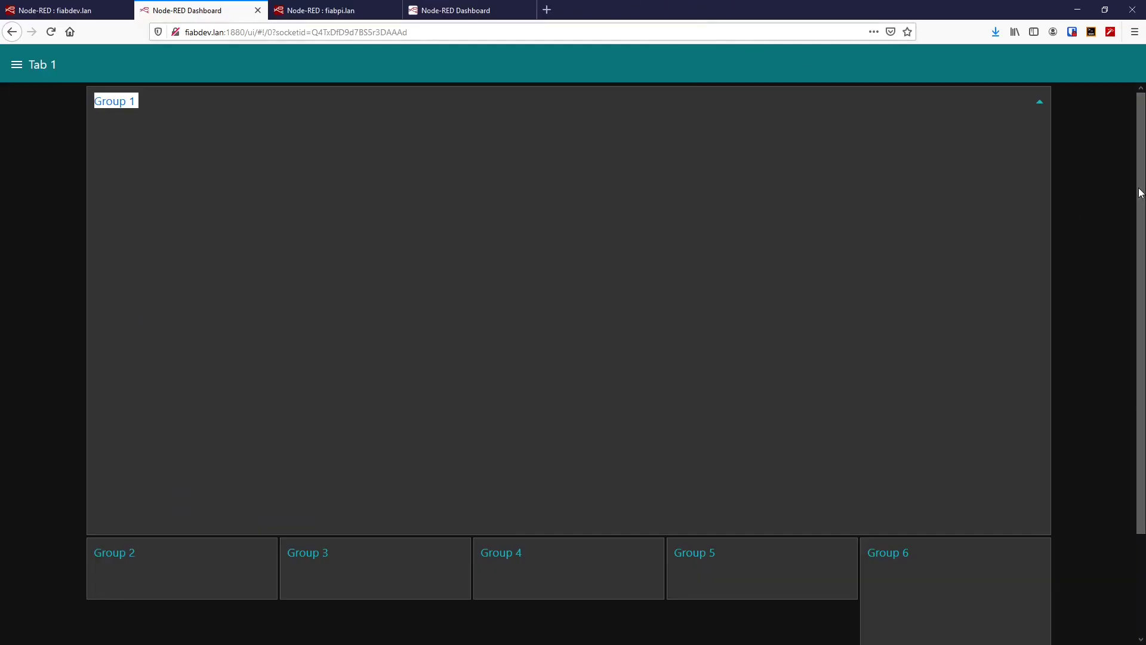
Examine the layout of the groups on the deployed Tab 1 dashboard with Group 1 expanded.
mouse_move(1140, 188)
mouse_down()
mouse_move(1141, 362)
mouse_move(1142, 173)
mouse_up()
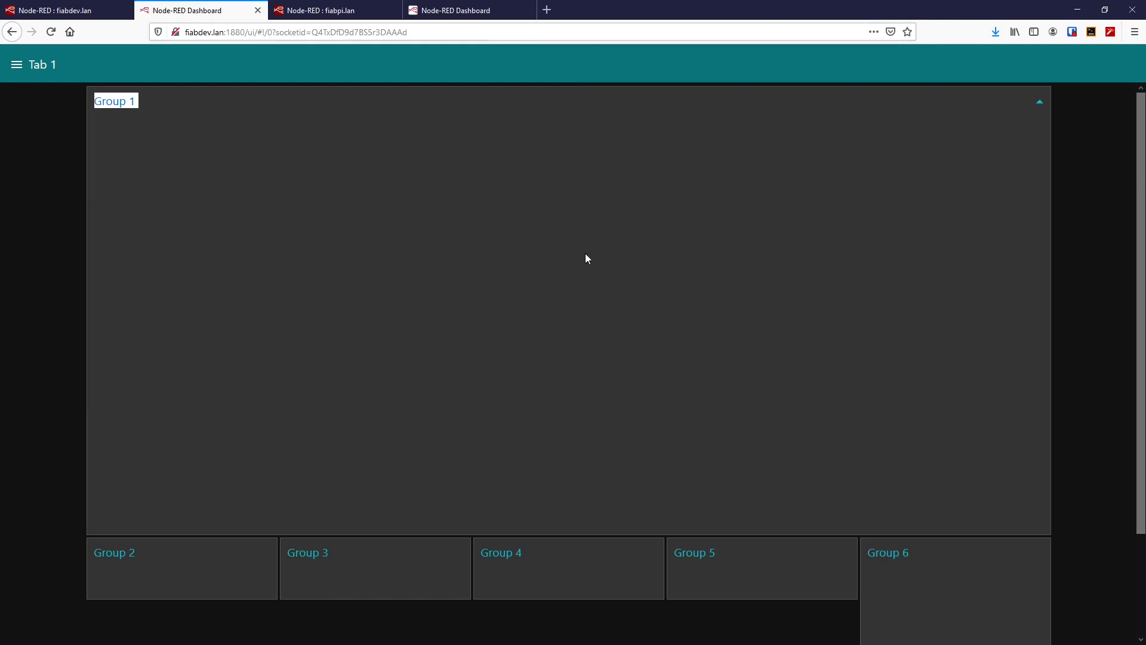
scroll(586, 249, down, 2)
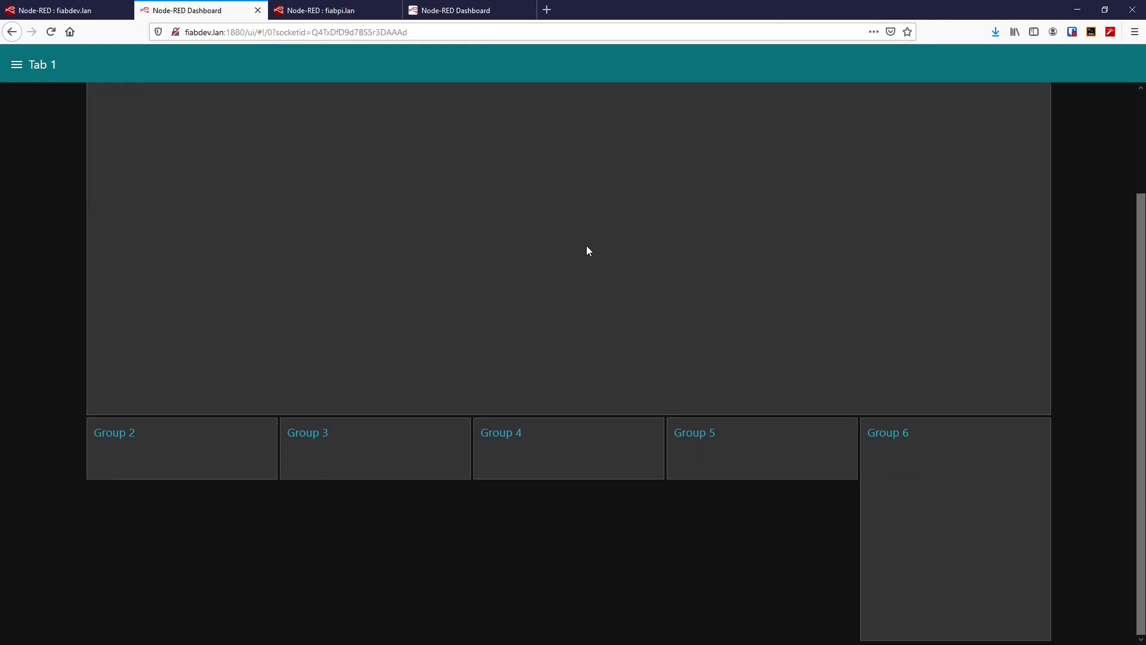
scroll(587, 246, up, 2)
scroll(588, 244, down, 2)
scroll(590, 242, up, 2)
scroll(593, 245, down, 2)
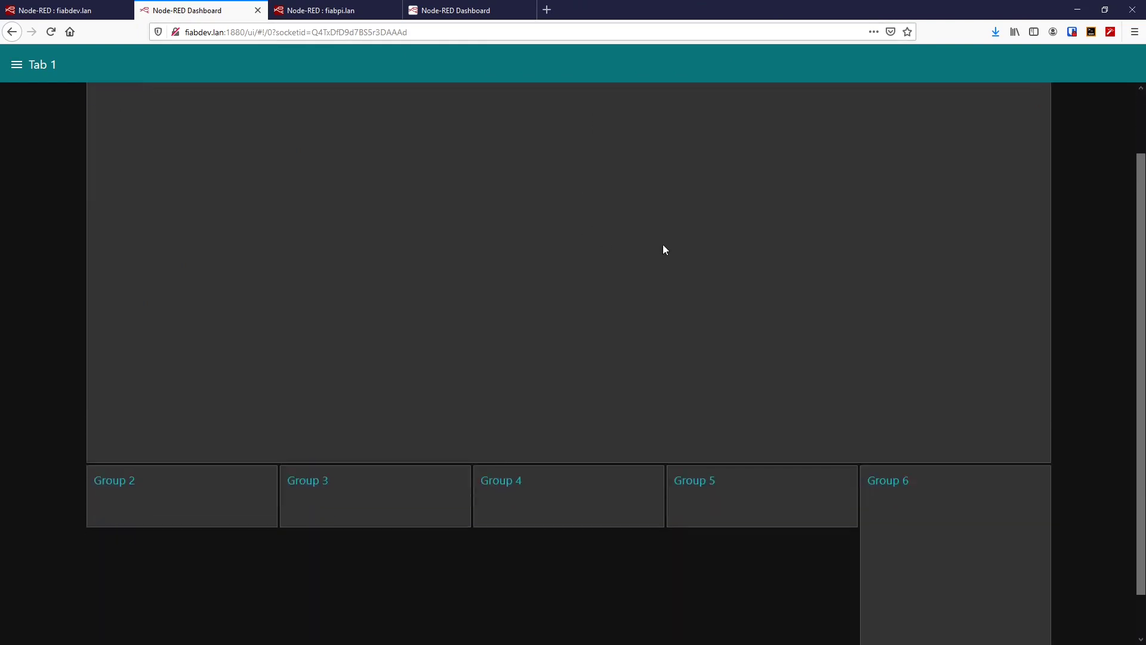
scroll(663, 249, up, 2)
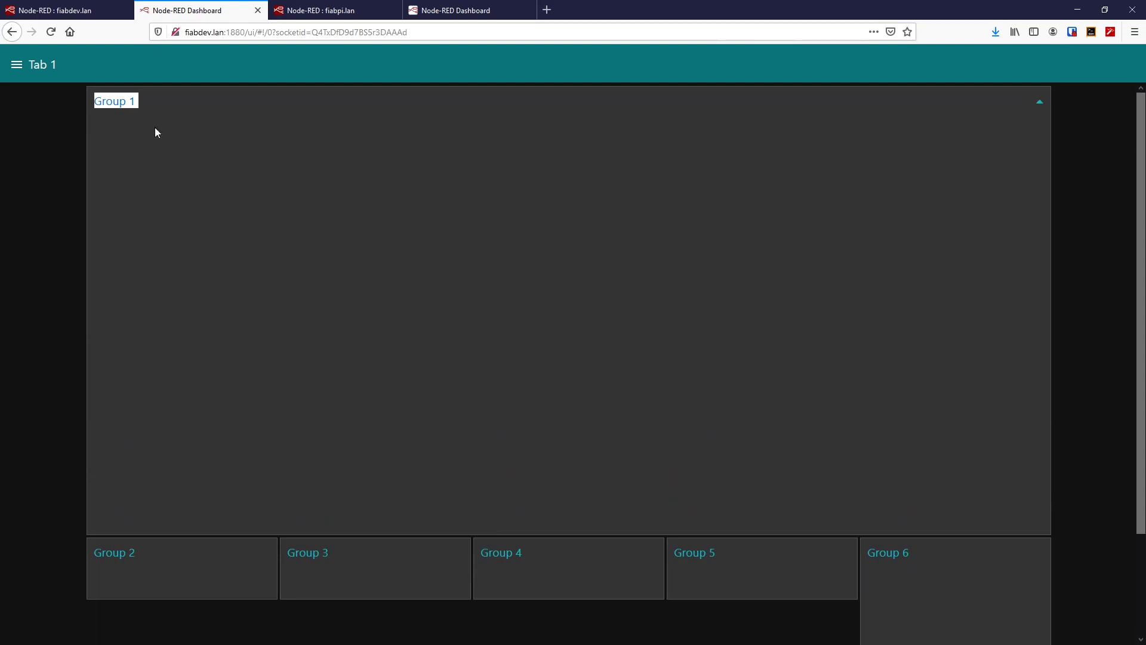
click(195, 133)
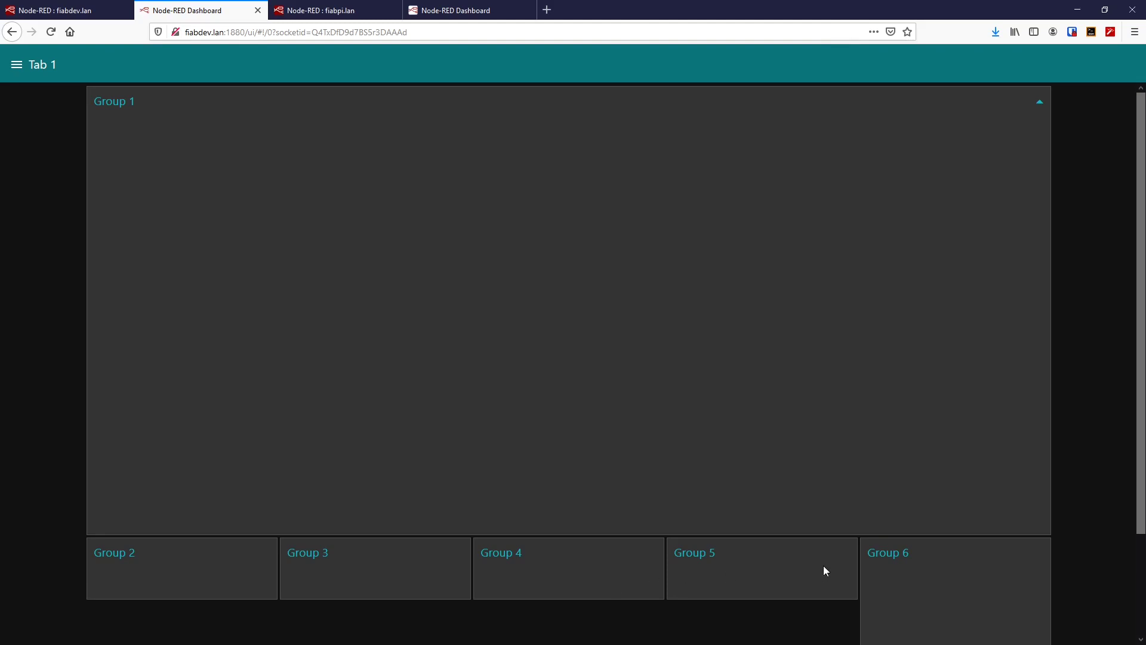
Test collapsing and expanding Group 1 again, leave it collapsed, and view the dashboard's list of tabs and links.
click(1041, 102)
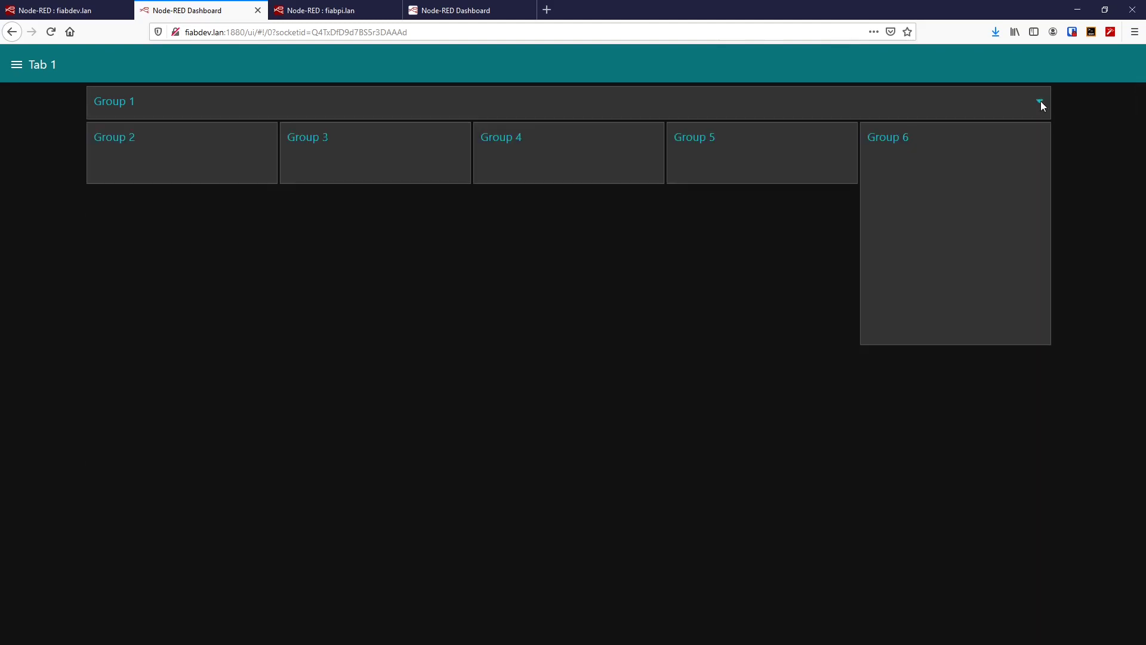
click(1041, 103)
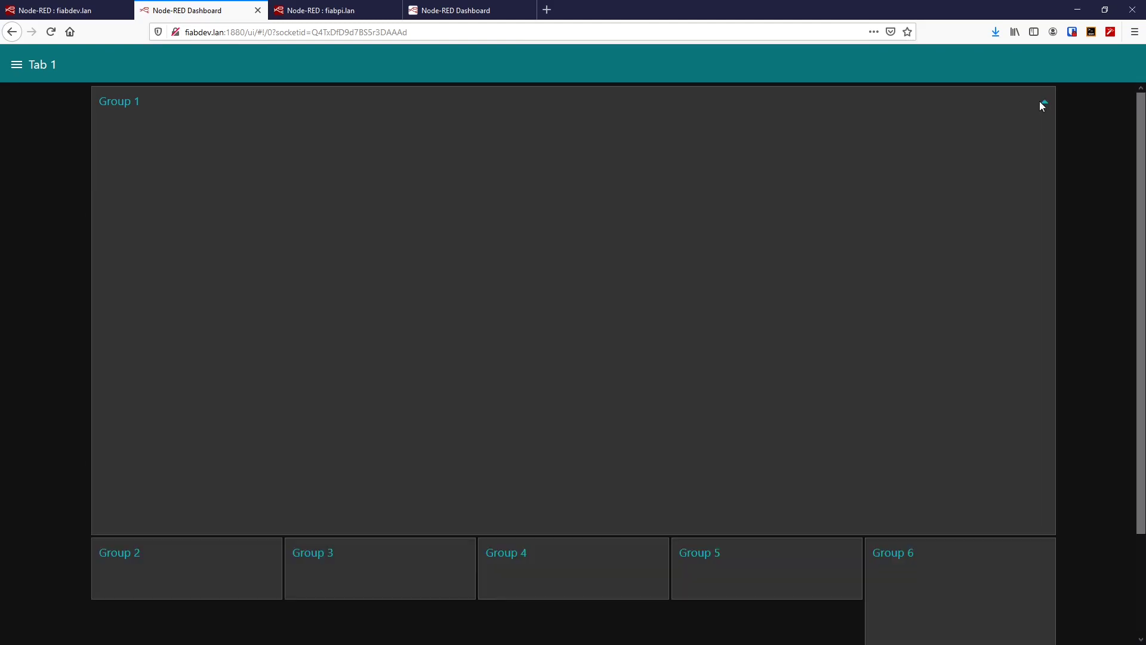
click(1044, 104)
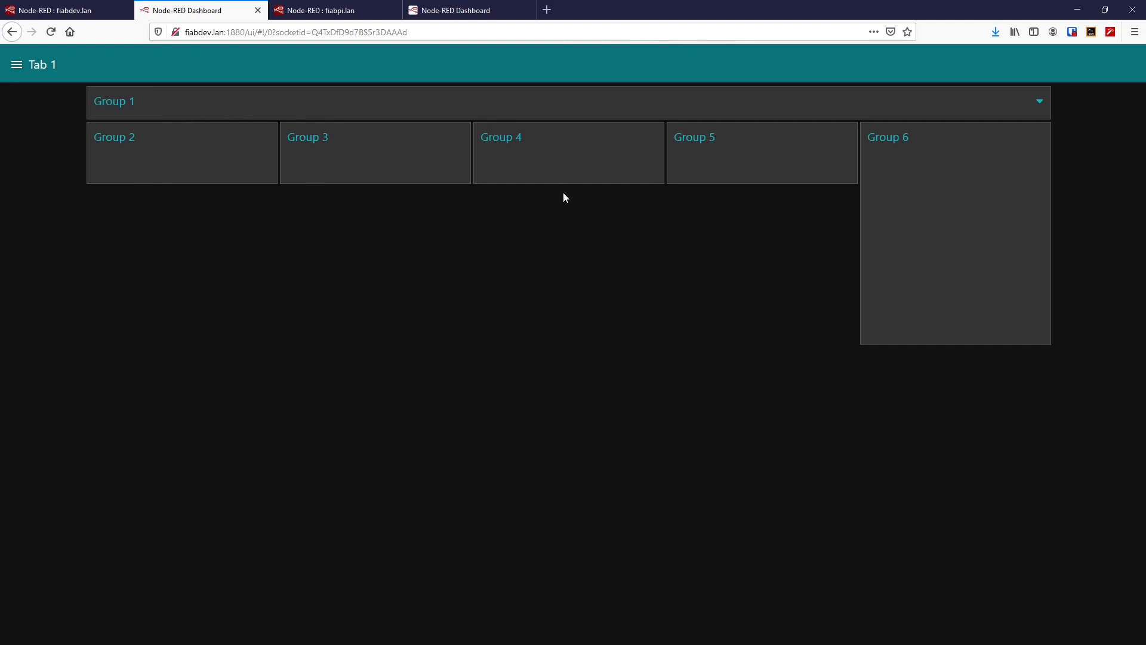
click(19, 69)
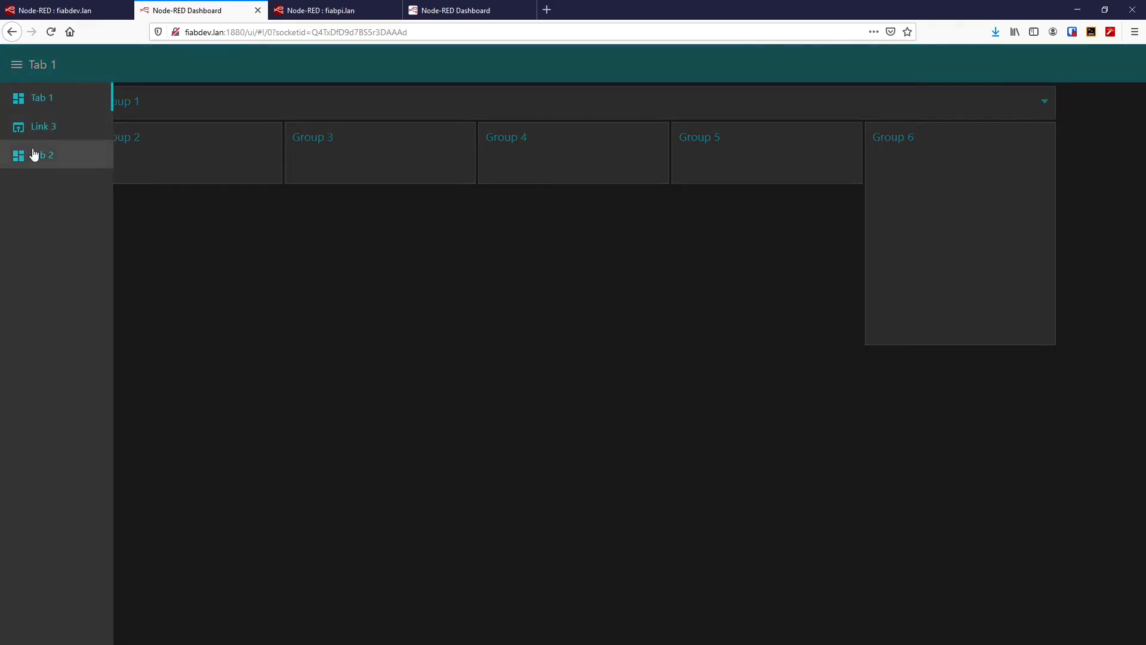
click(192, 56)
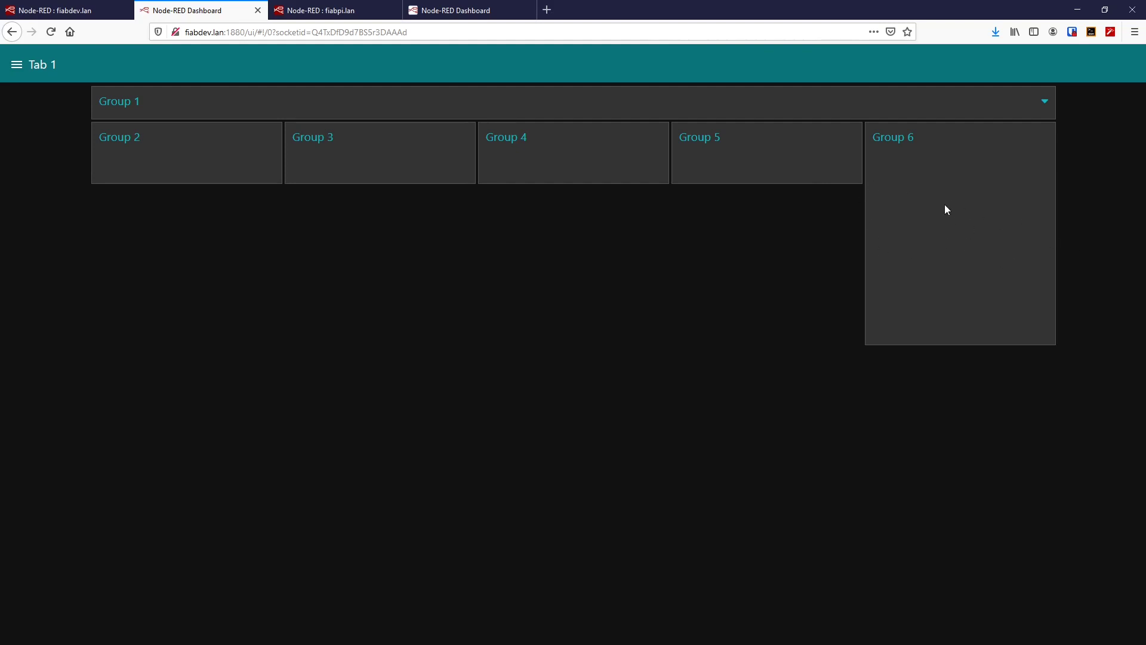
Delete the 1x1 spacer from Tab 1's Group 2, deploy the change and check the result on the dashboard.
click(67, 8)
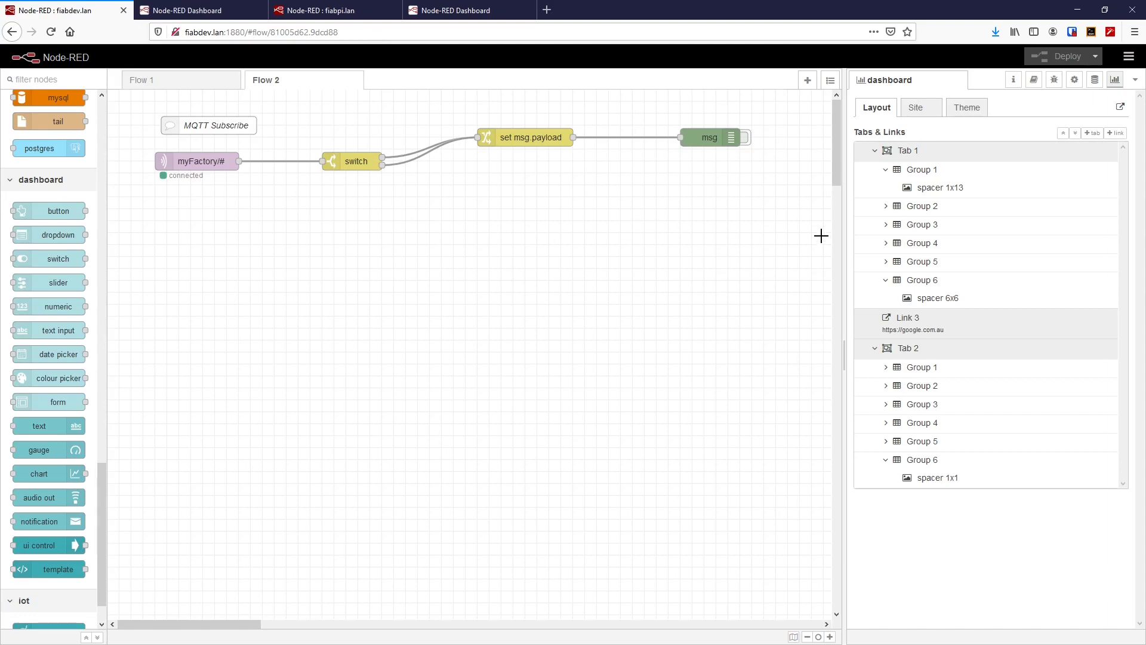
click(887, 209)
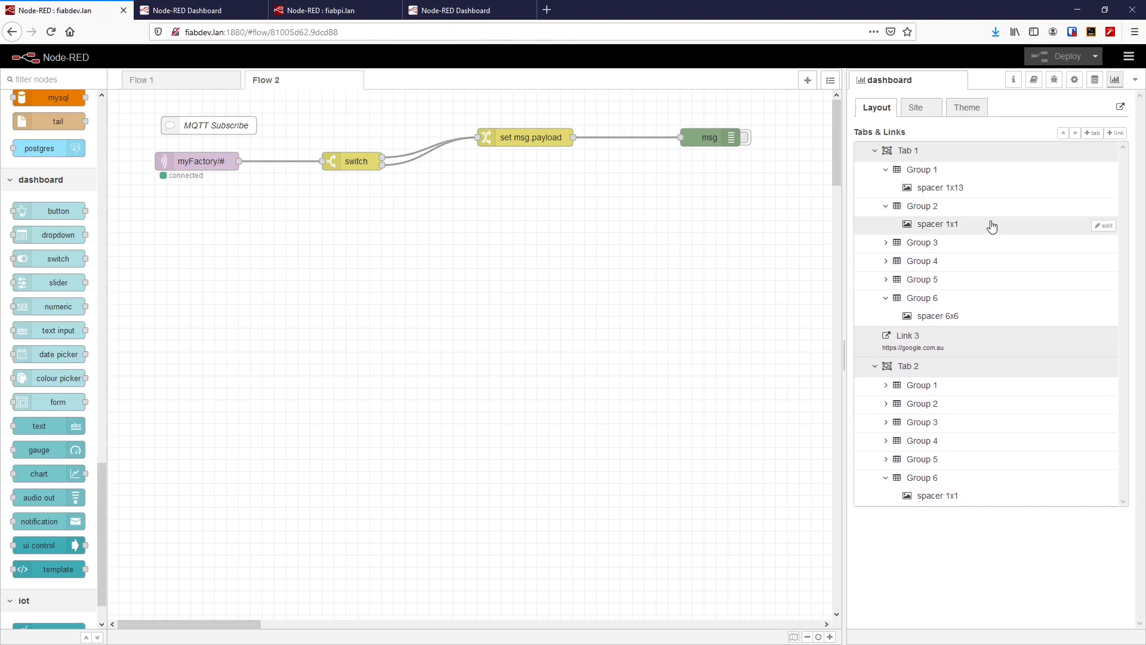
click(1105, 226)
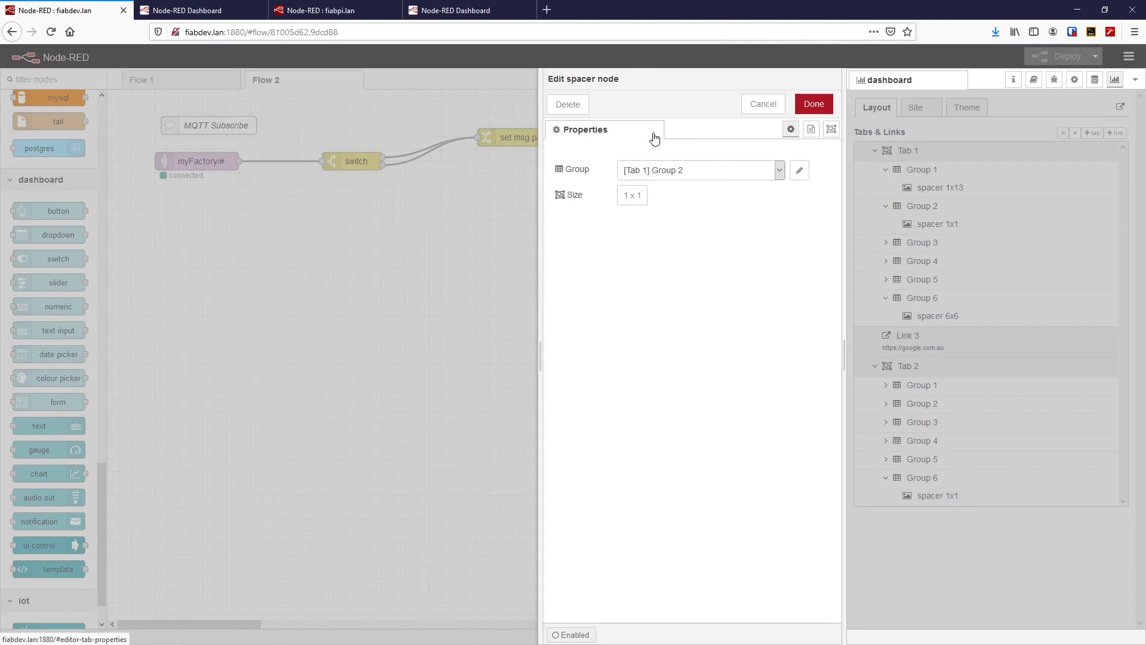
click(570, 105)
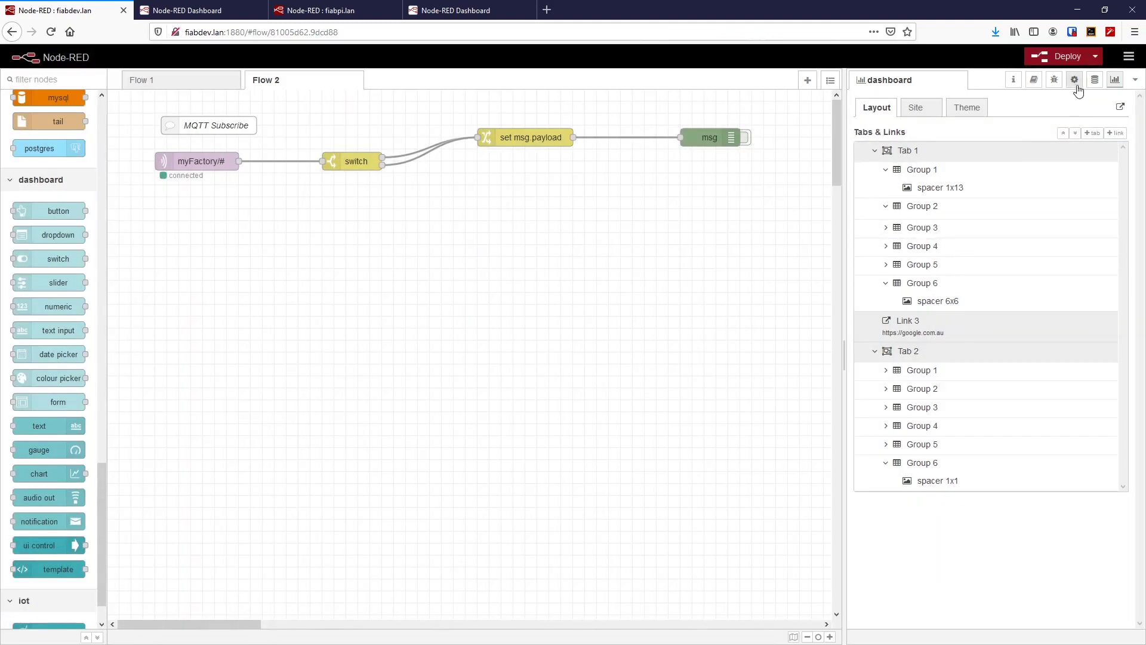
click(1061, 58)
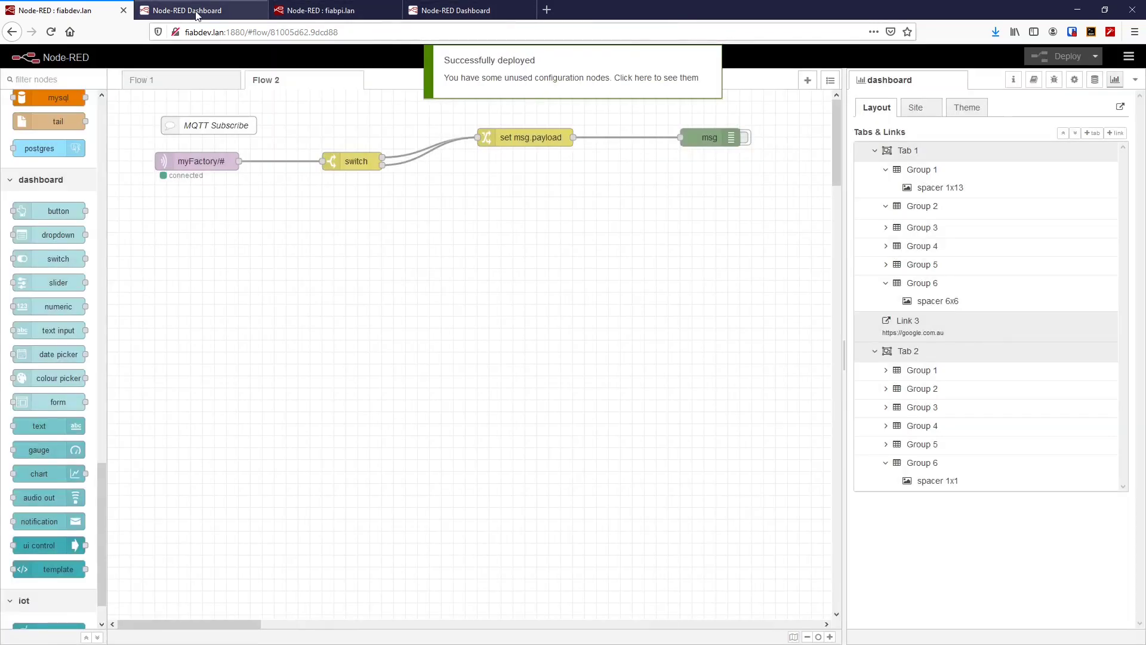
click(197, 12)
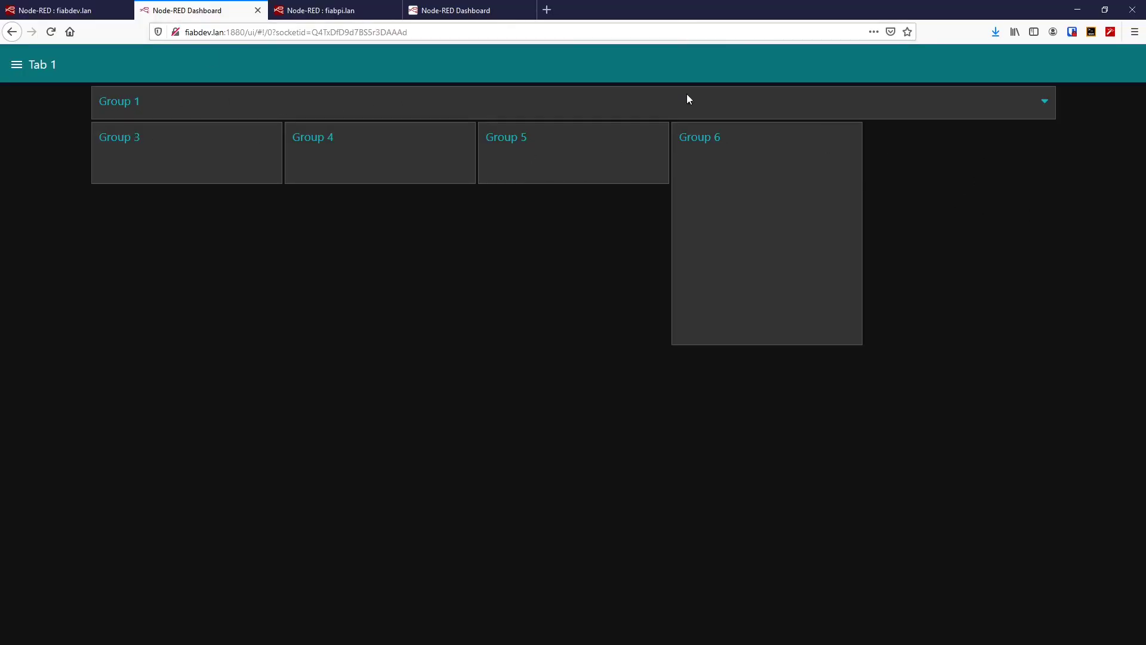
Add a dashboard chart node, a button node and a text node to Flow 2 in the editor.
click(62, 10)
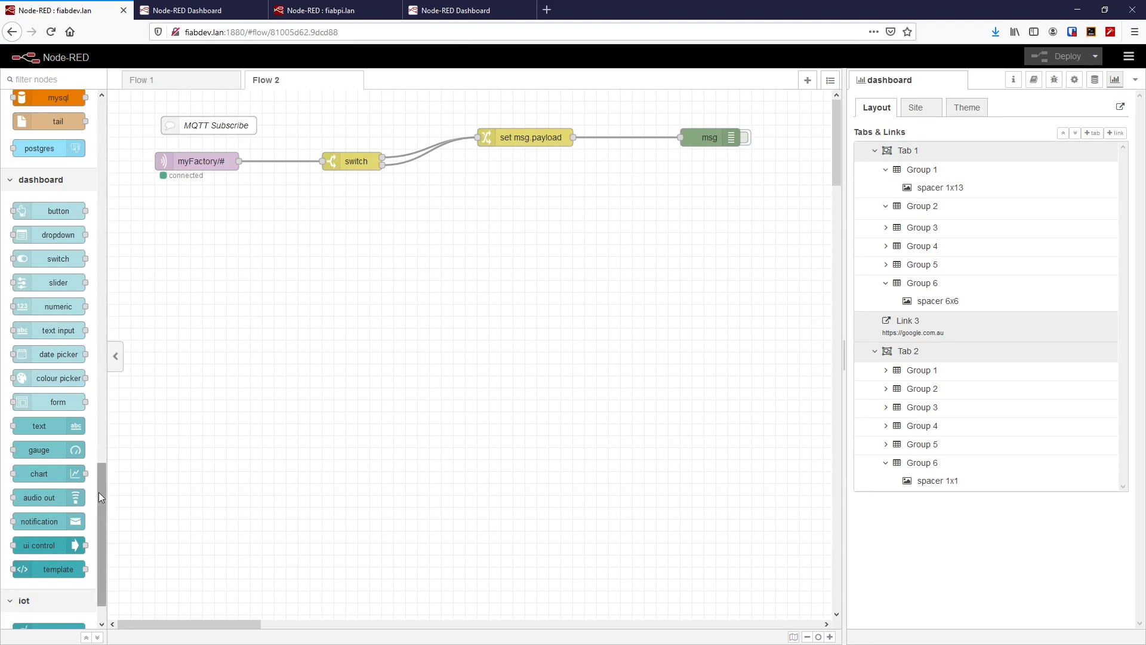
drag(40, 473, 530, 285)
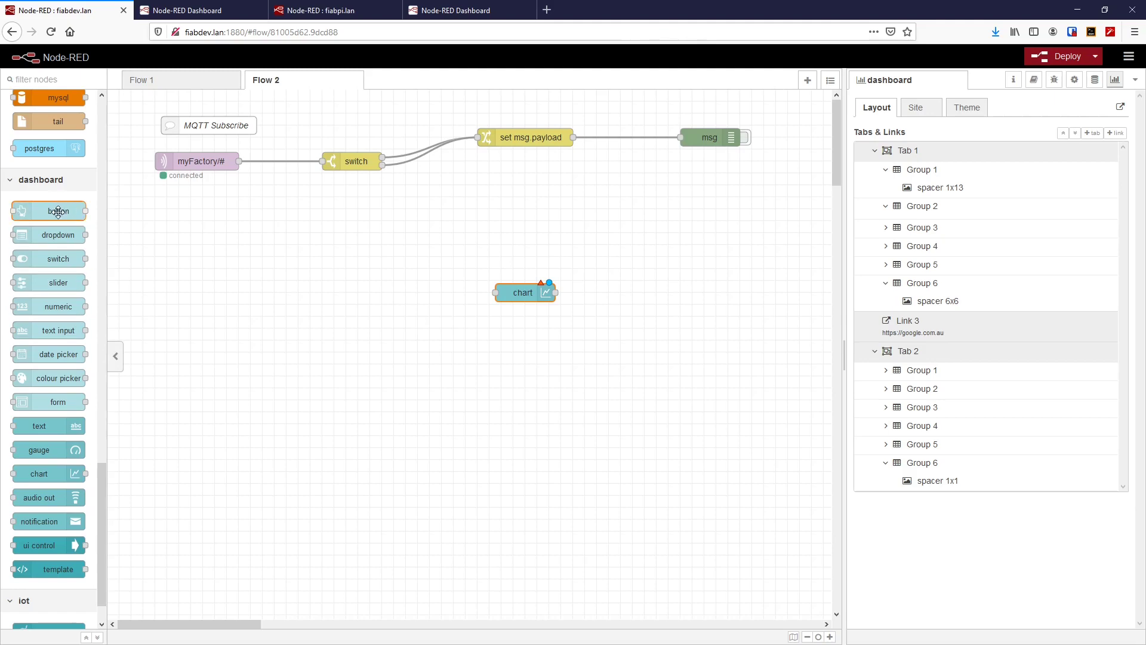
drag(58, 212, 522, 209)
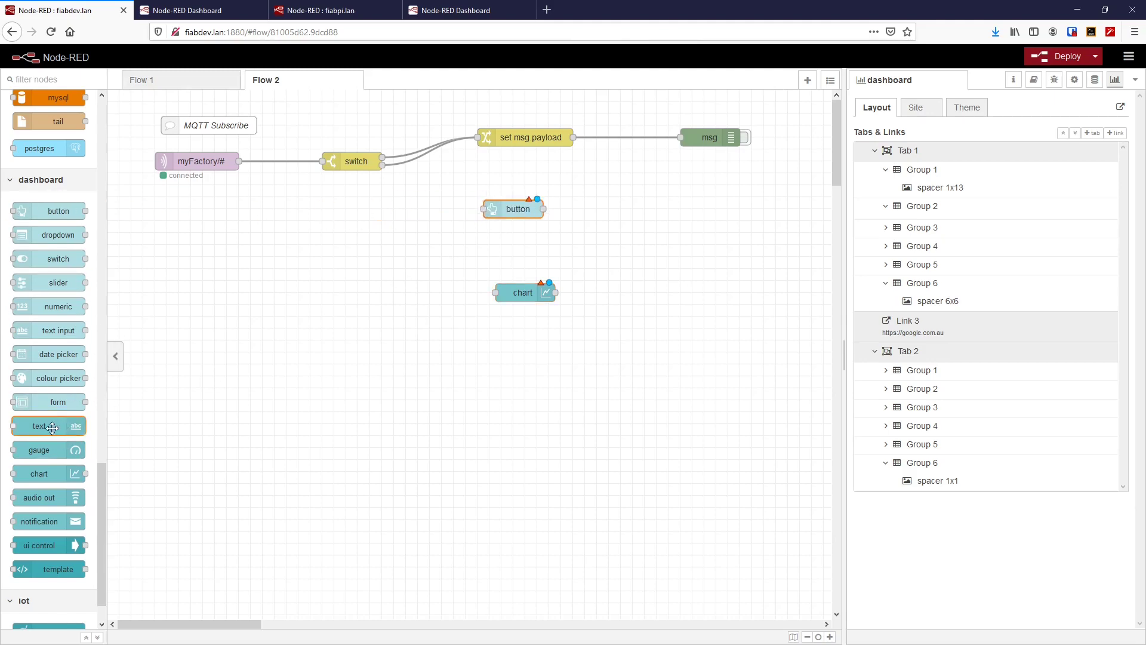
drag(58, 426, 546, 255)
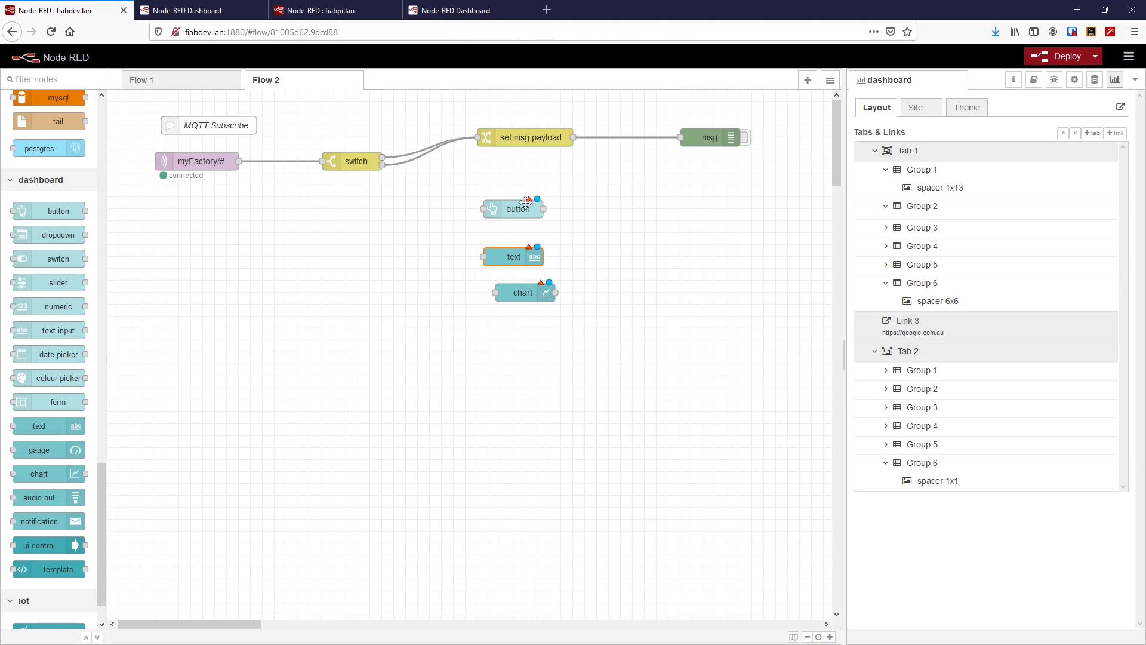
mouse_move(529, 199)
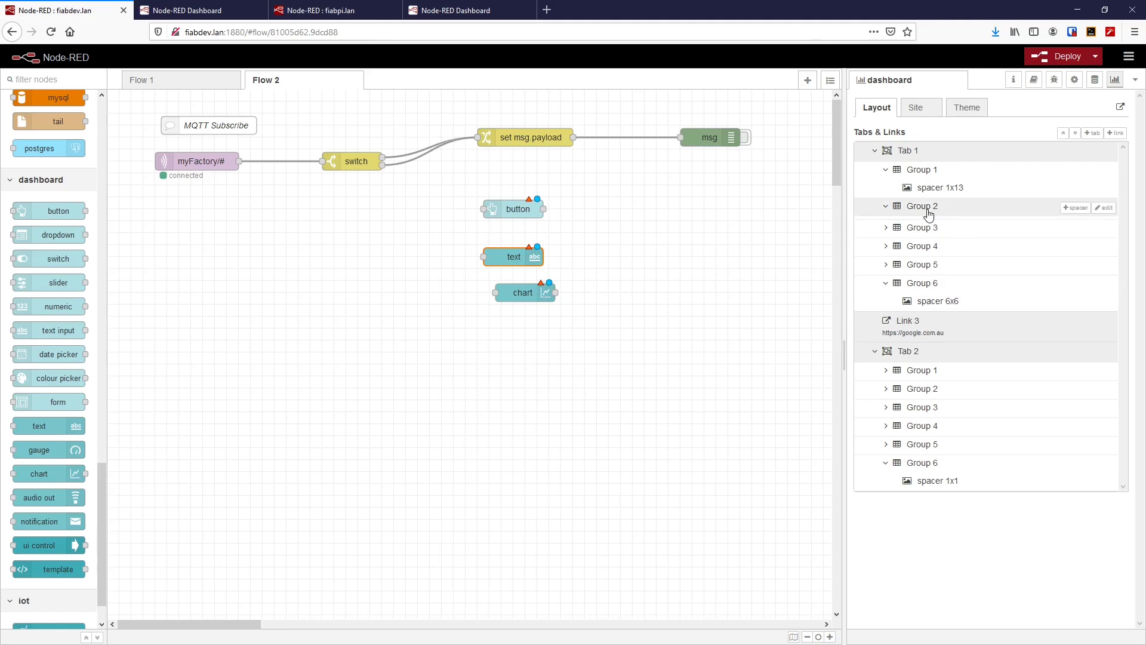
click(885, 209)
click(885, 209)
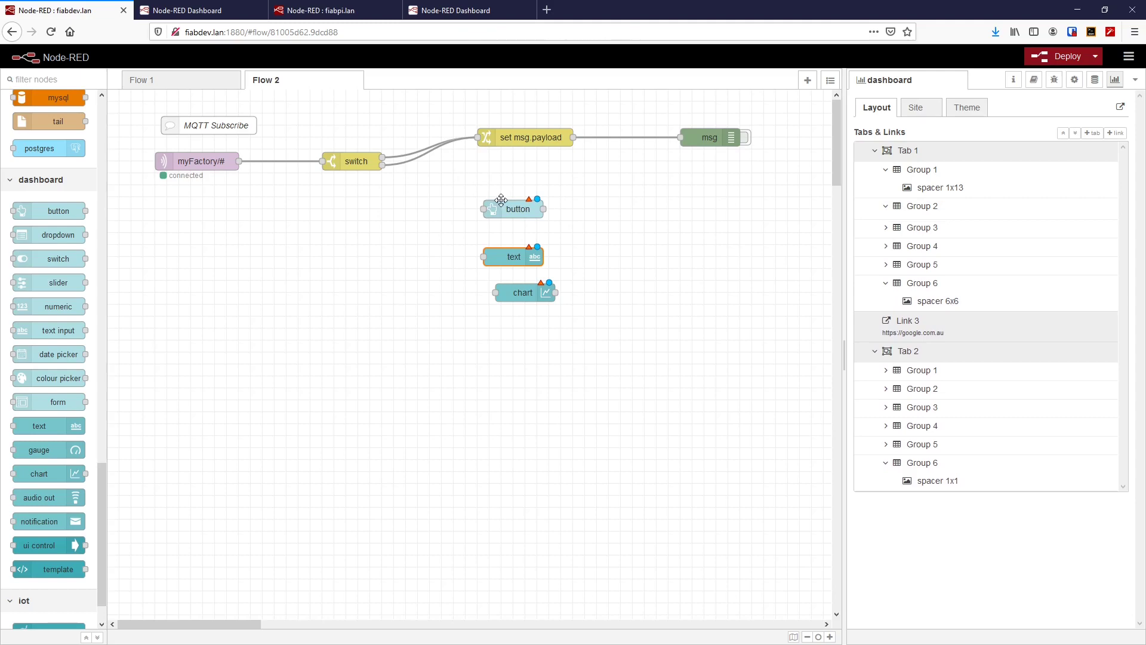
Rearrange the new dashboard nodes, placing text above button and moving chart apart from them, below the set msg.payload node.
drag(512, 206, 567, 206)
drag(520, 256, 570, 254)
drag(520, 297, 567, 295)
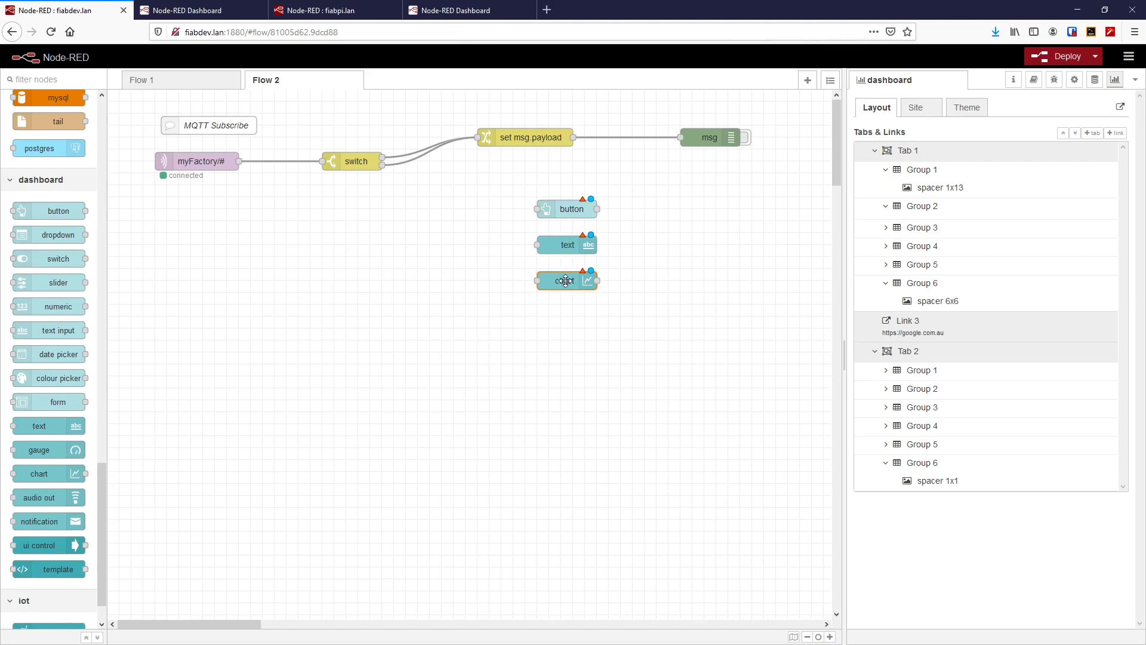
drag(568, 216, 437, 300)
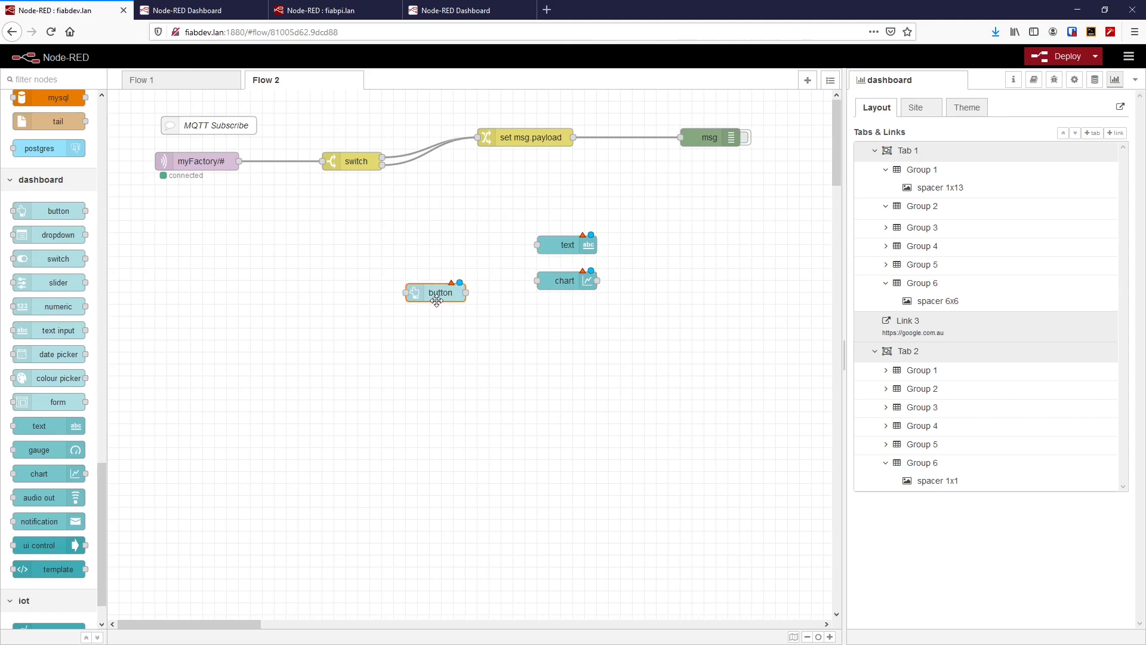
drag(567, 244, 437, 268)
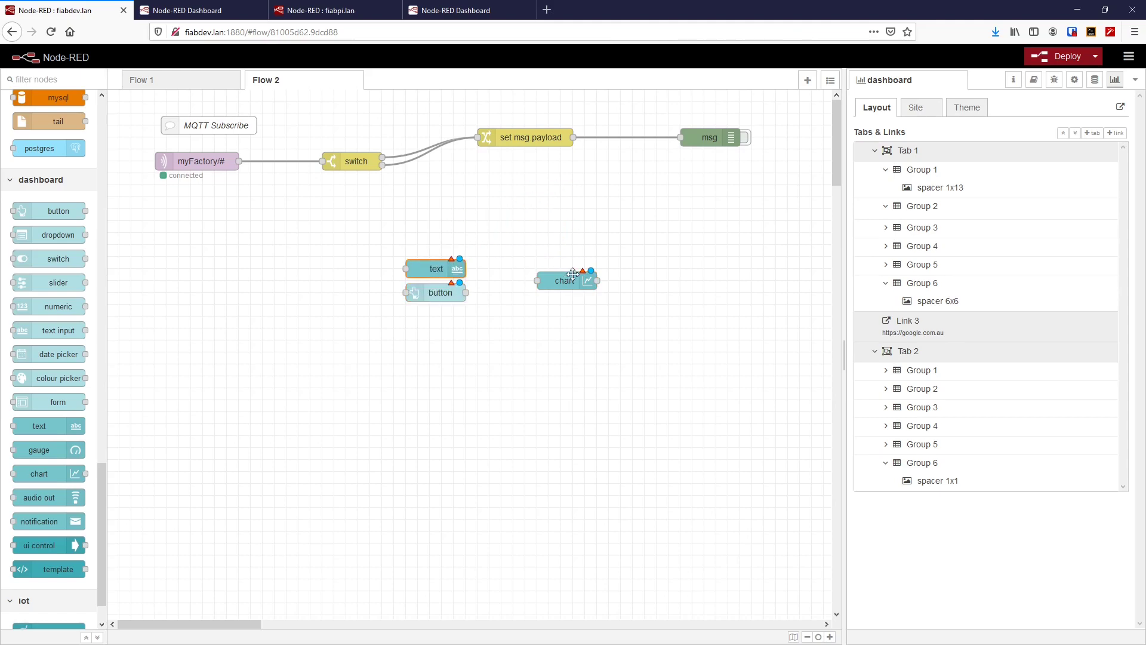
drag(573, 275, 576, 212)
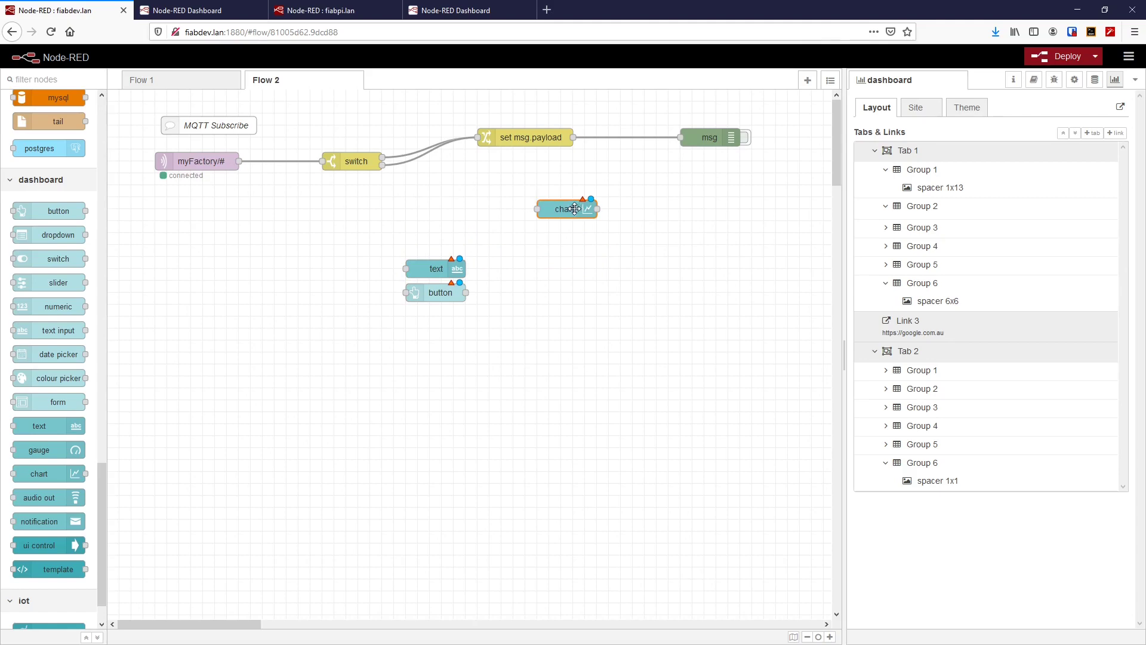
Inspect the switch node's rules, align it with set msg.payload, and move the three dashboard nodes together to the empty lower canvas area.
double_click(351, 163)
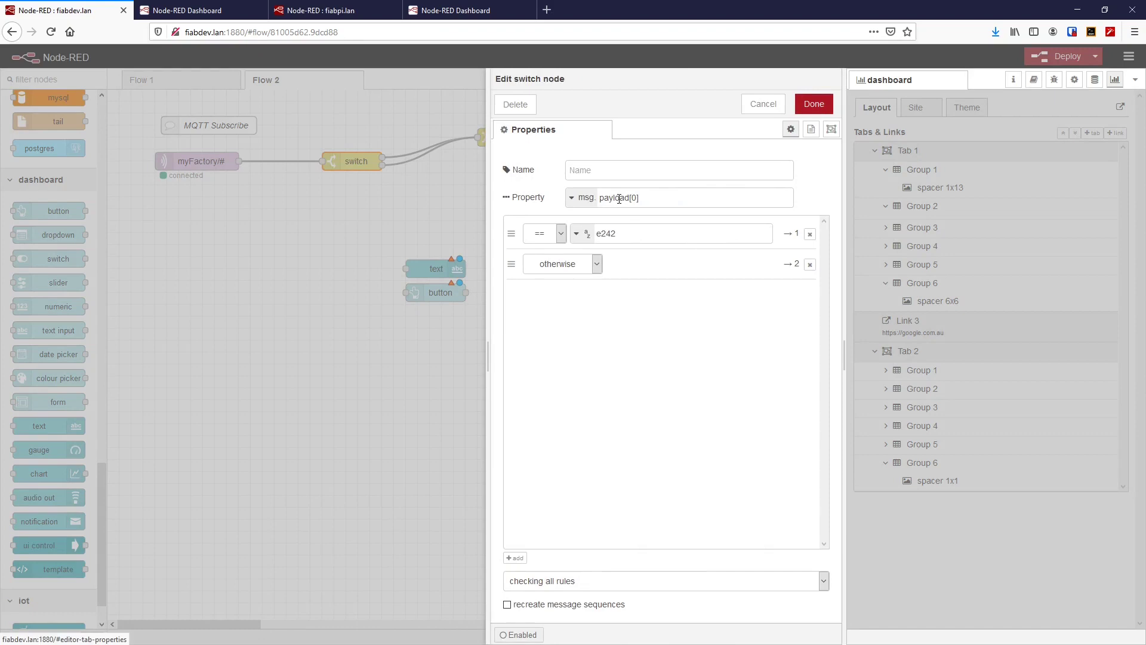
key(Escape)
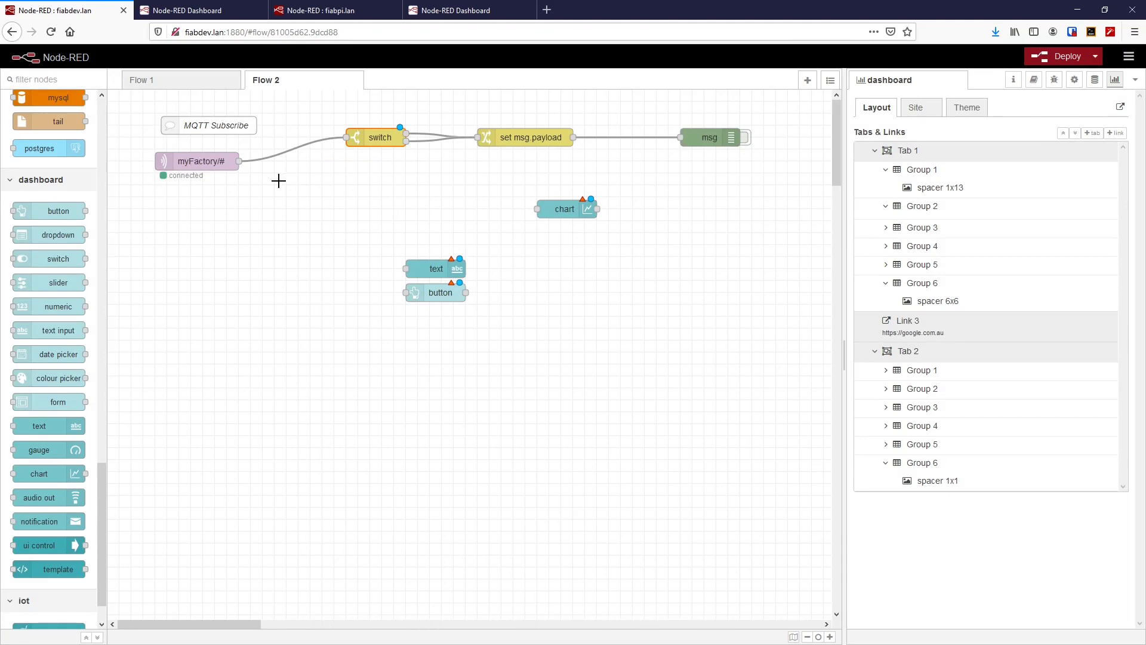
drag(396, 192, 660, 316)
drag(423, 266, 631, 488)
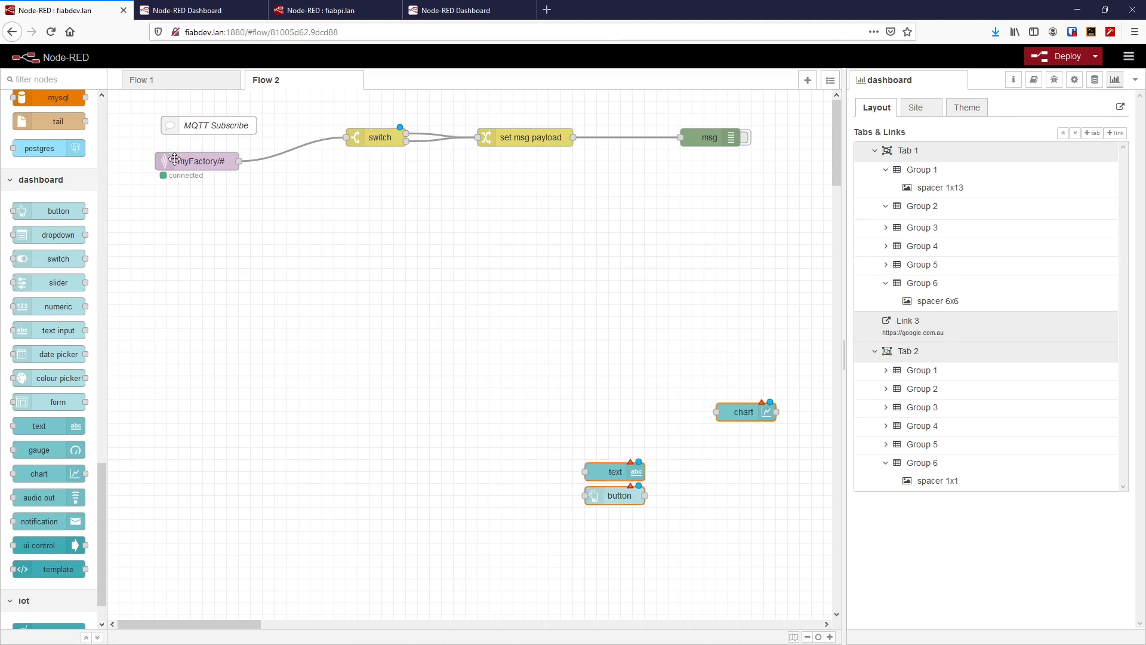
Add an mqtt in node to Flow 2 and set the existing MQTT subscription's topic to myFactory/myCell/myMachines/+.
drag(102, 473, 98, 106)
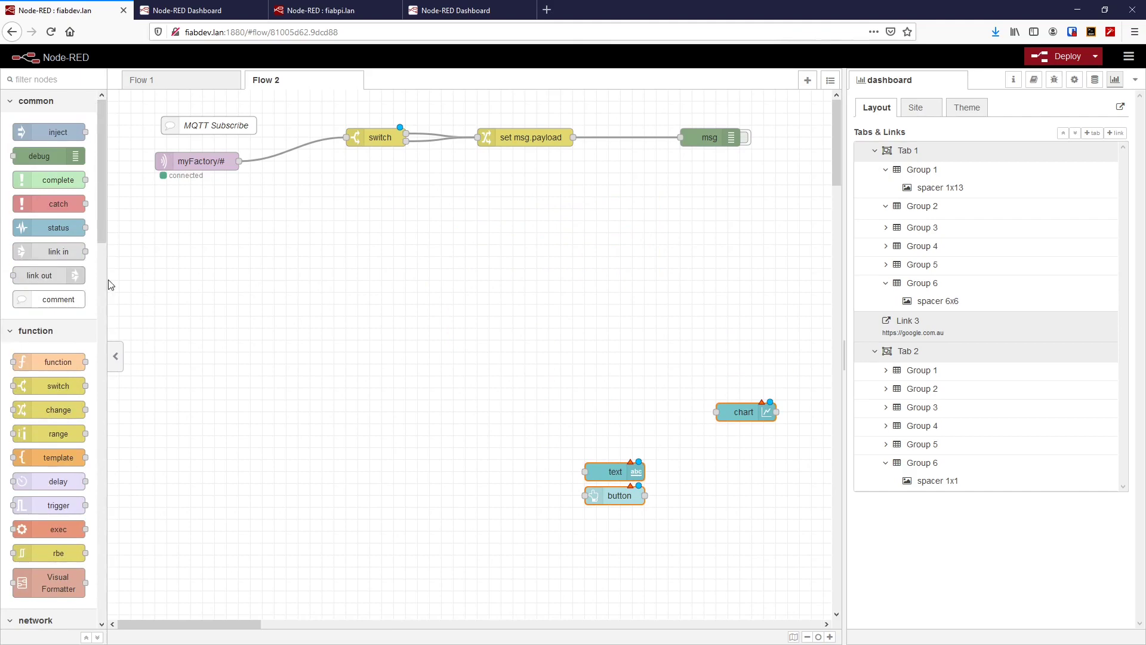
drag(103, 167, 198, 268)
double_click(200, 162)
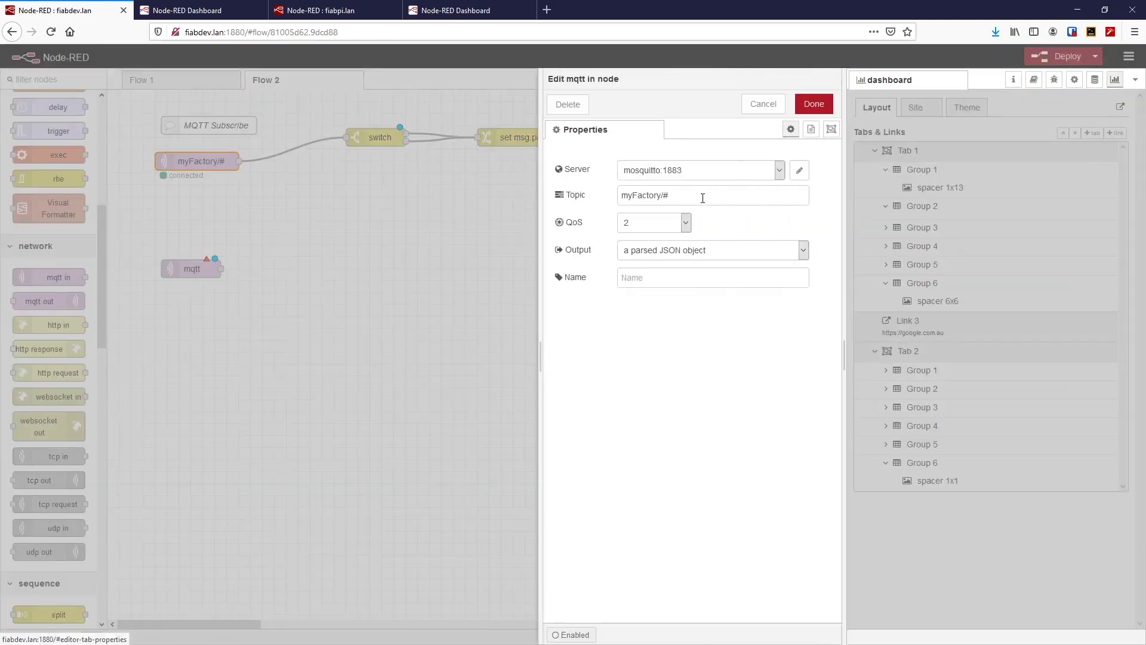
drag(664, 195, 739, 192)
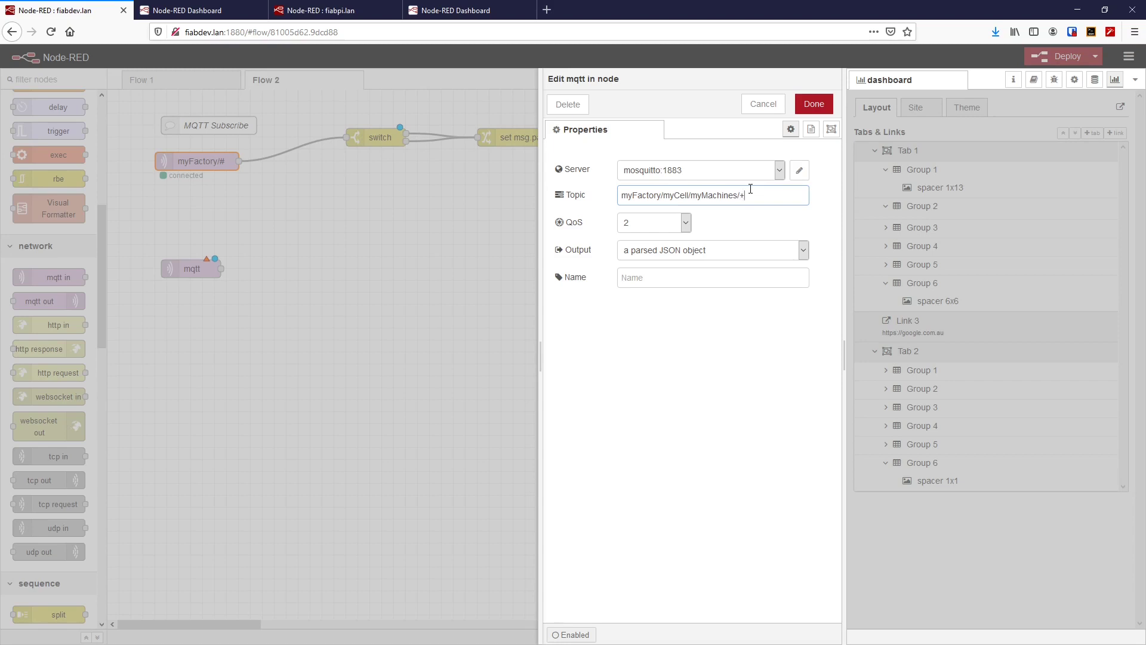
click(814, 105)
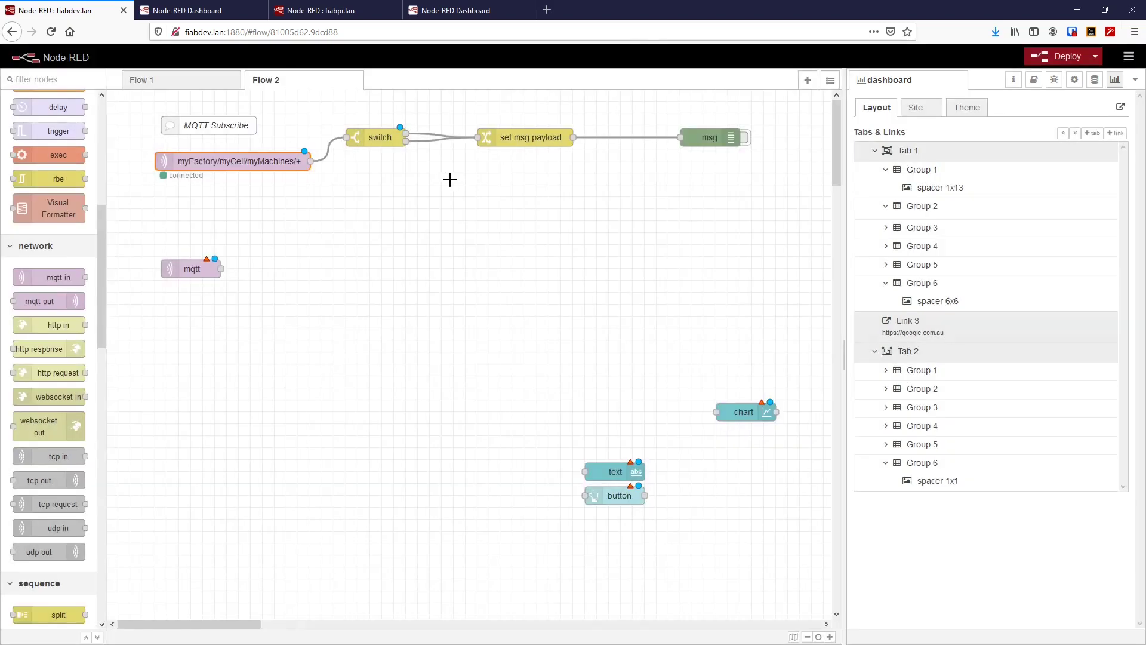
Delete the unconfigured mqtt node and paste a copy of the myFactory/myCell/myMachines/+ subscription below the original.
click(196, 267)
key(Delete)
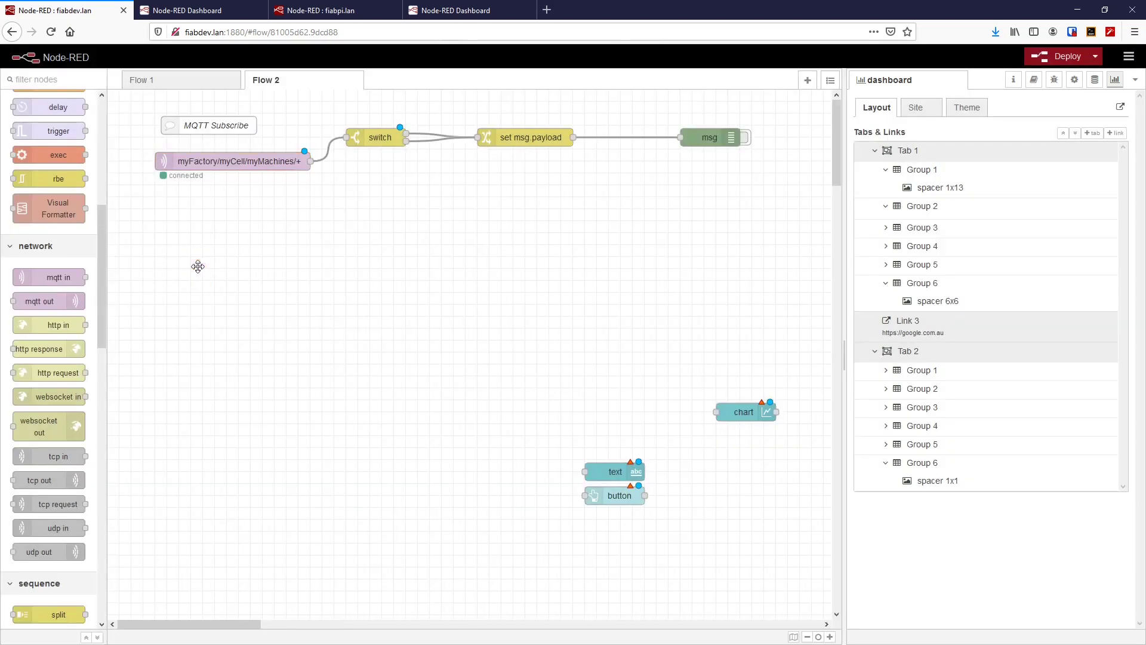
click(210, 163)
key(ctrl+c)
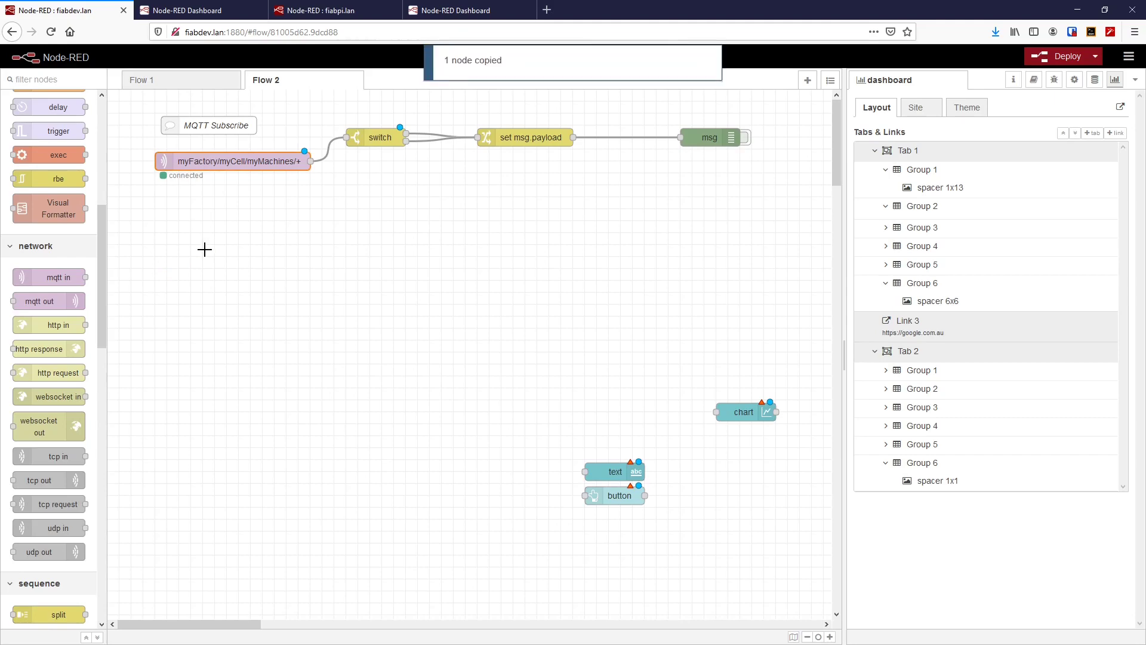
key(ctrl+v)
click(226, 242)
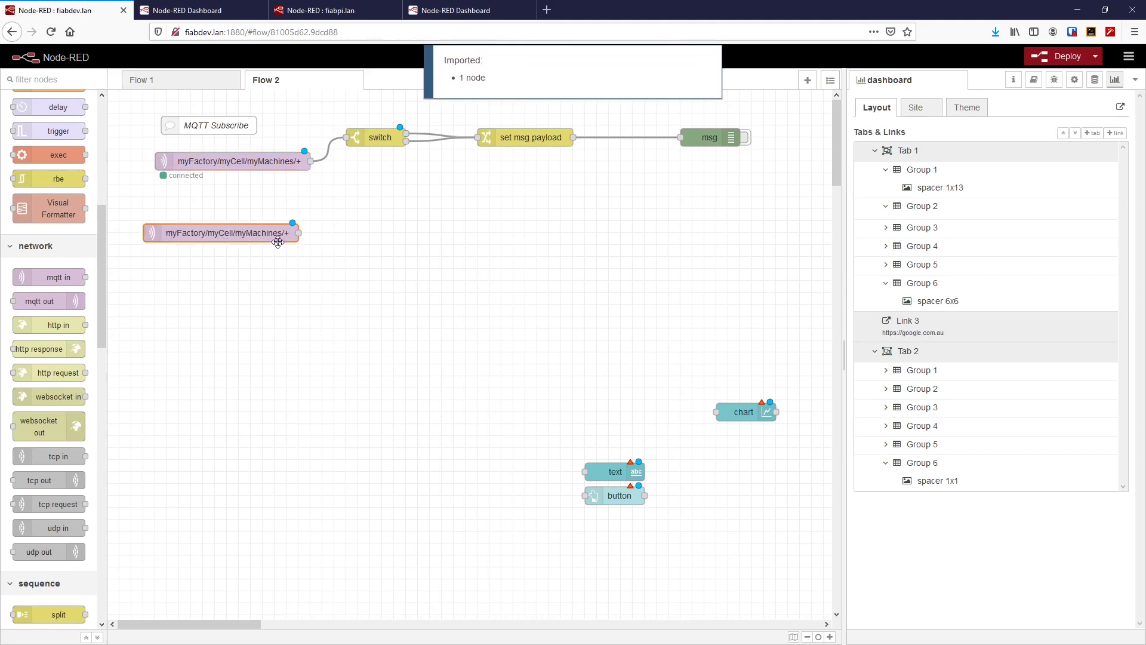
Set the copied MQTT subscription's topic to myFactory/myCell/myRFIDReaders/+.
double_click(269, 234)
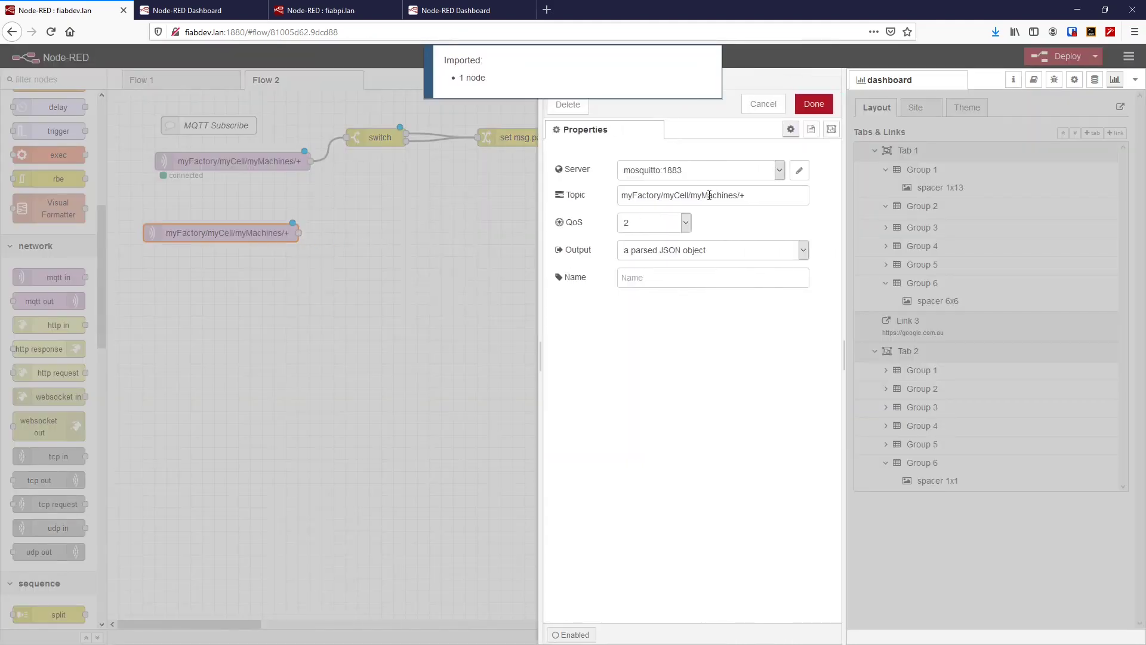
drag(702, 196, 735, 192)
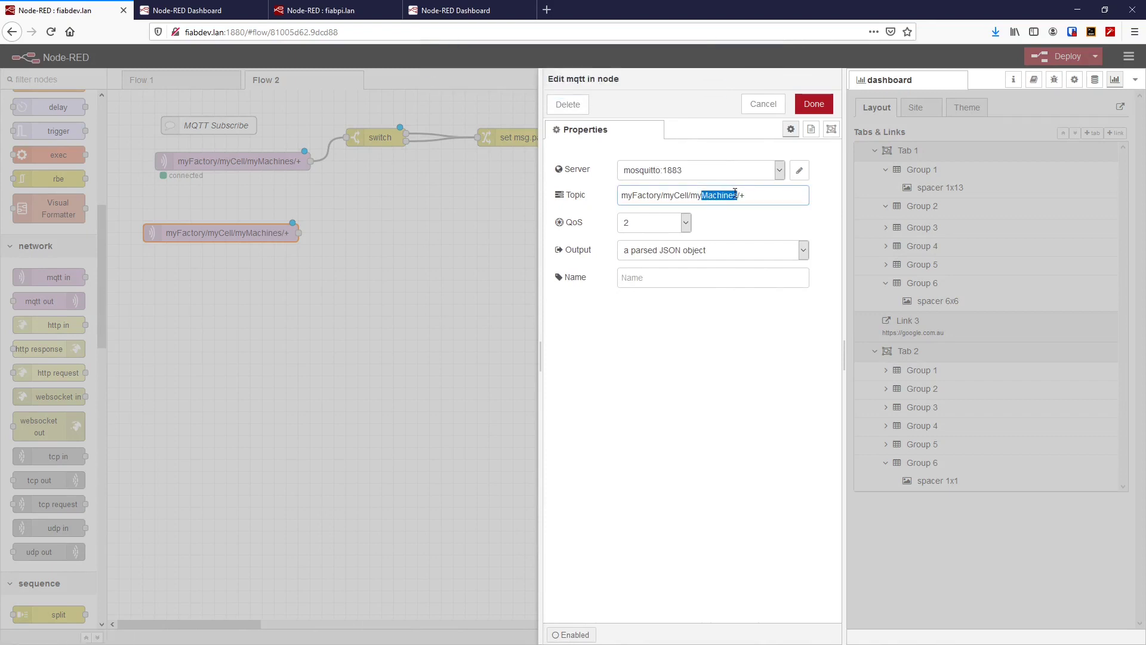
text(RFIDReader)
click(811, 108)
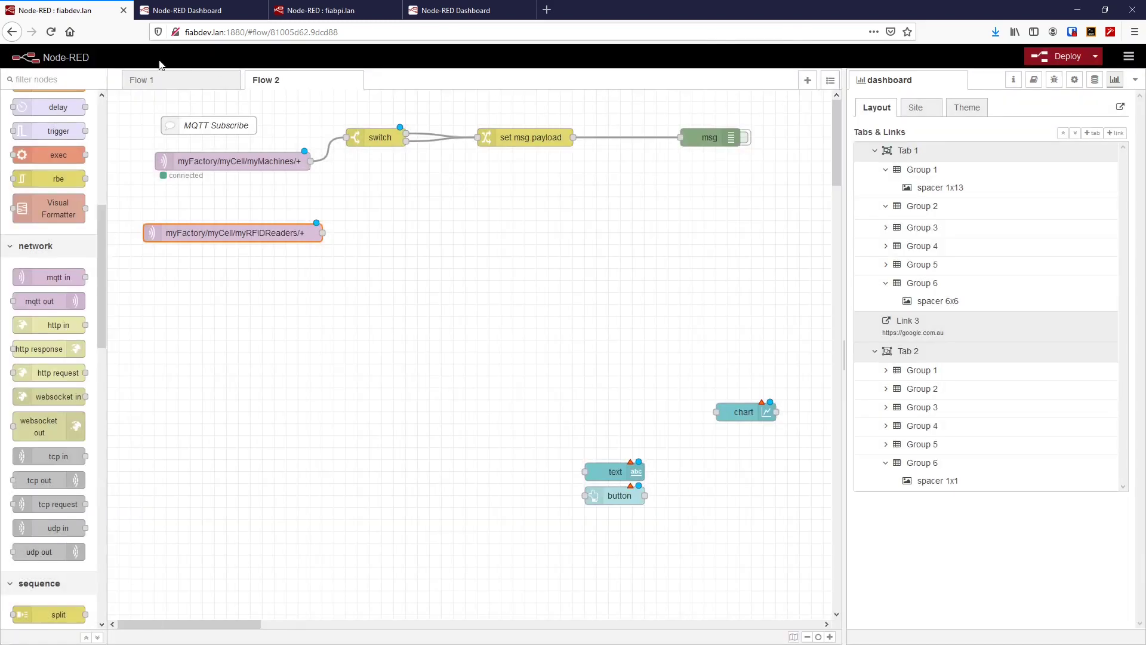
Check the published topic names in the msg.topic expression of Flow 1's change node.
click(155, 88)
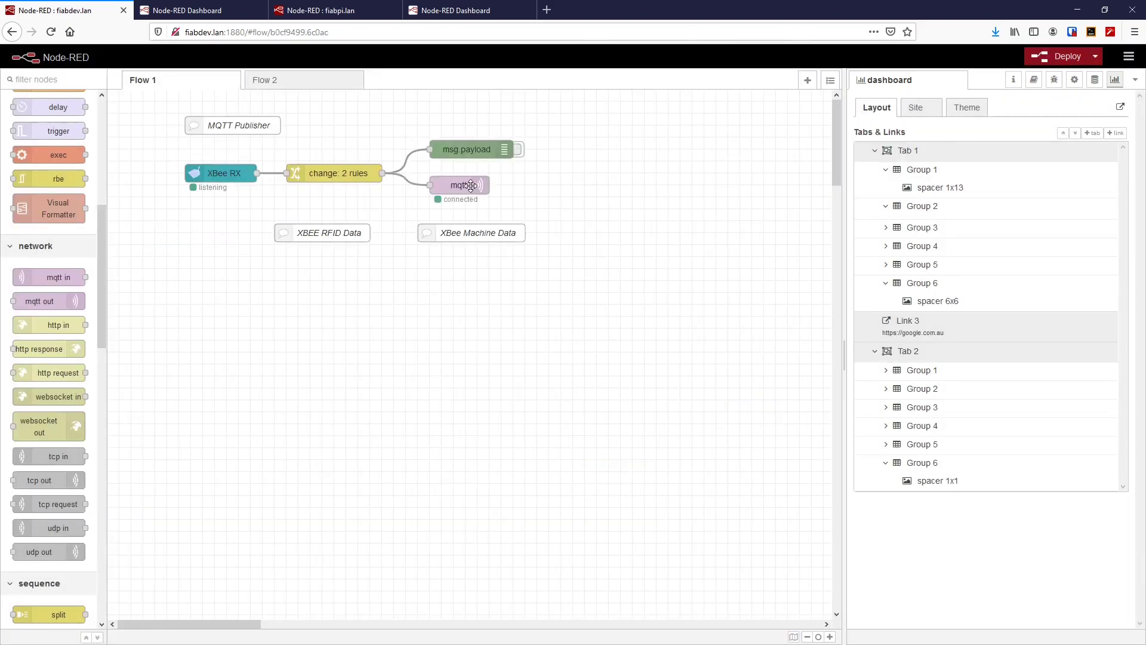
double_click(333, 173)
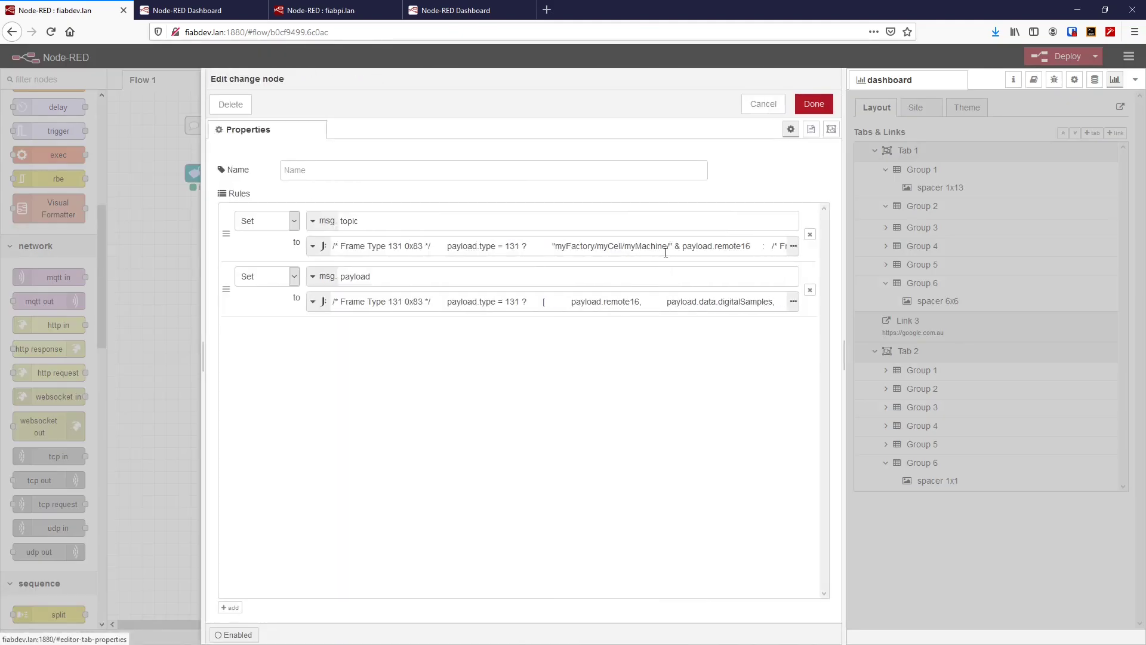
click(793, 246)
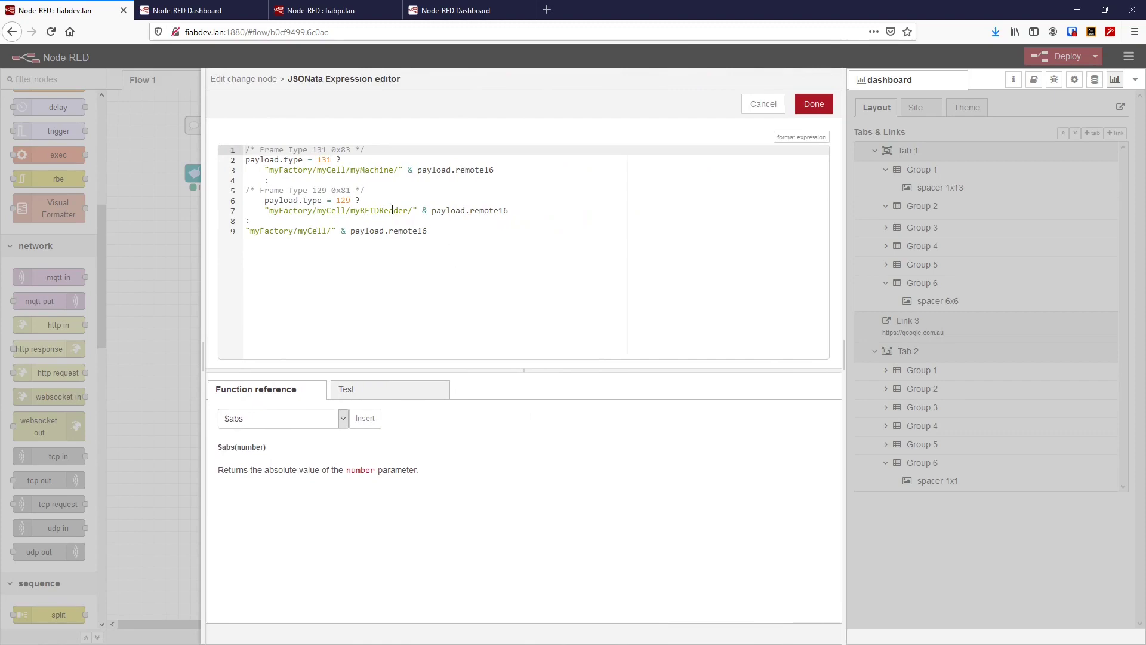
click(761, 106)
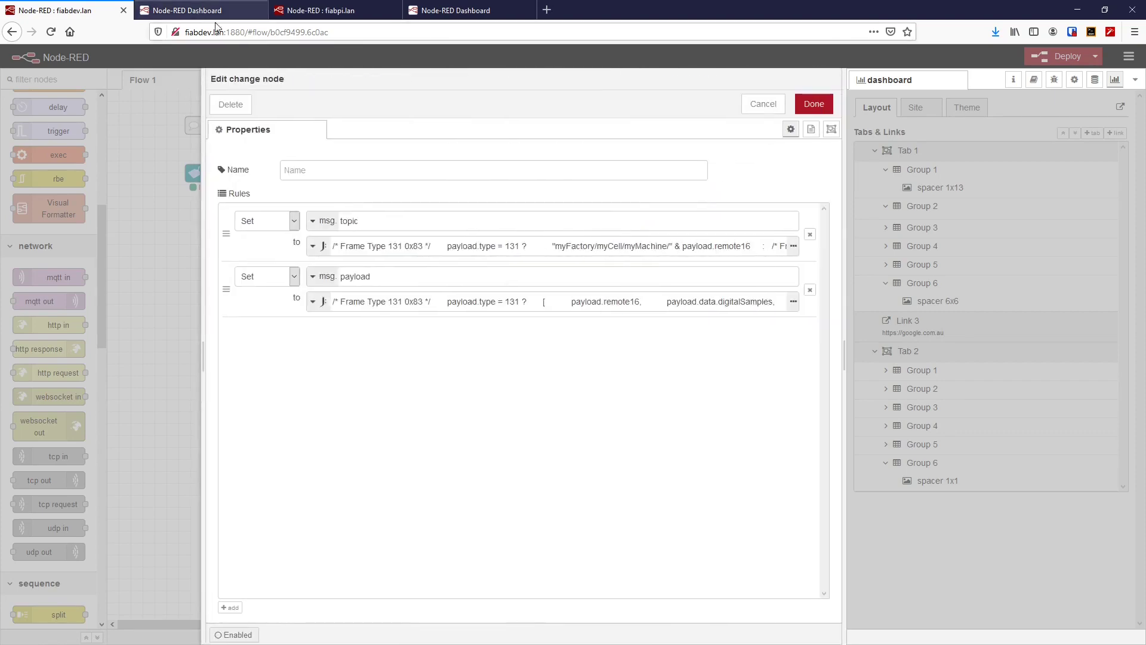
click(136, 334)
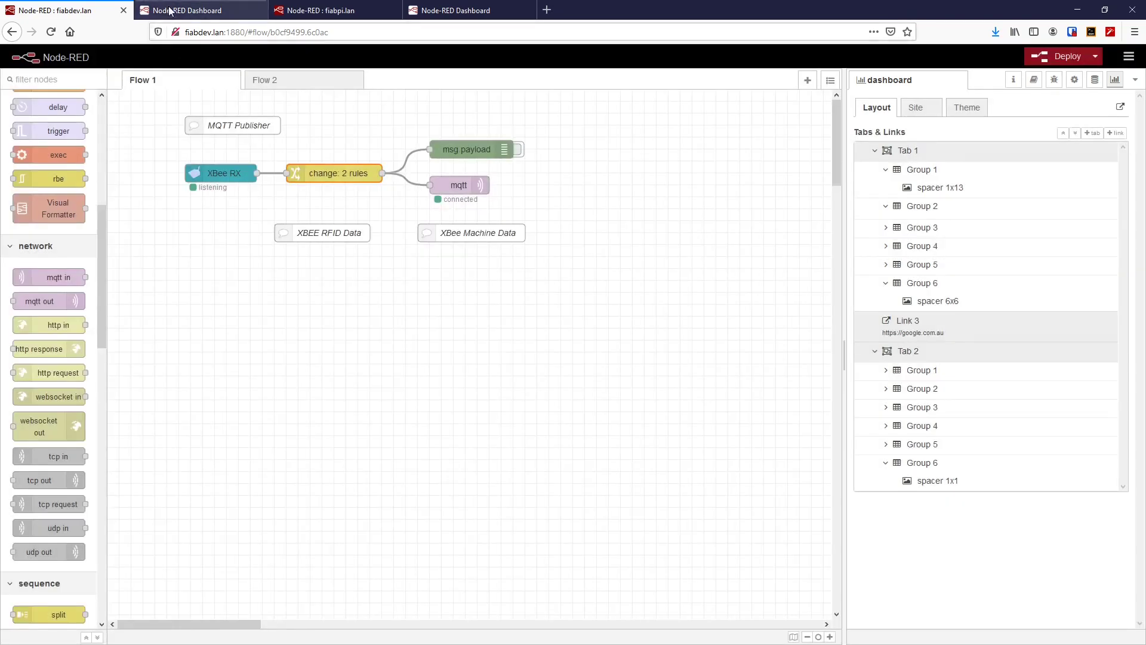
Set the topic of Flow 2's machine subscription to the singular form myFactory/myCell/myMachine/+.
click(276, 80)
click(248, 163)
double_click(248, 163)
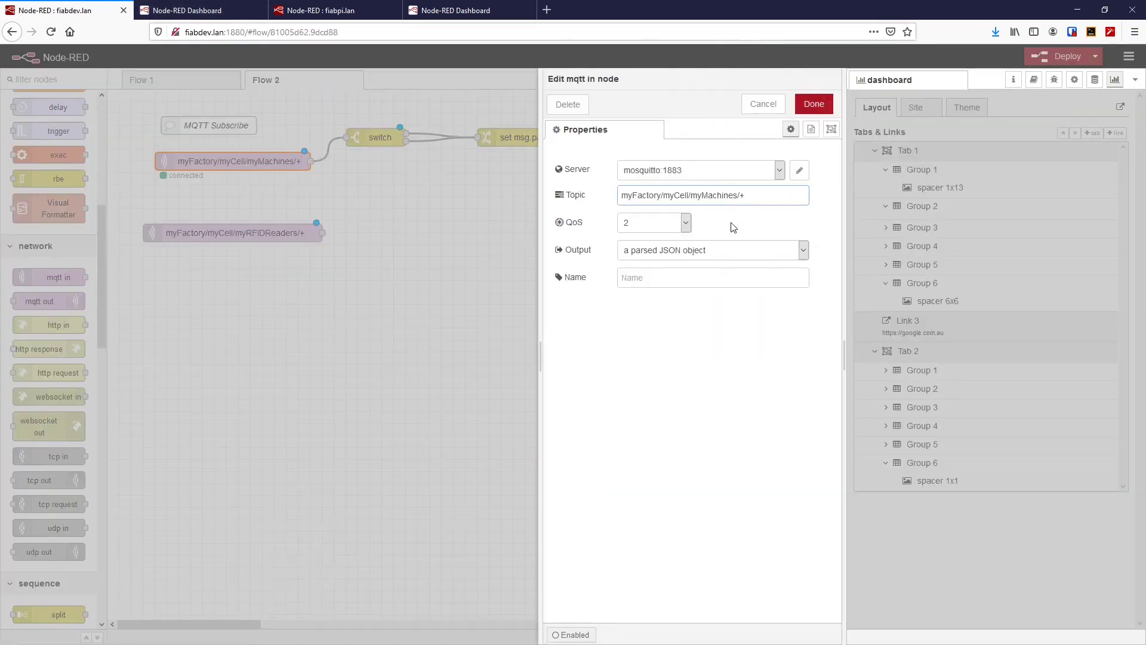
click(814, 106)
Set the topic of the RFID subscription to the singular form myFactory/myCell/myRFIDReader/+.
double_click(259, 236)
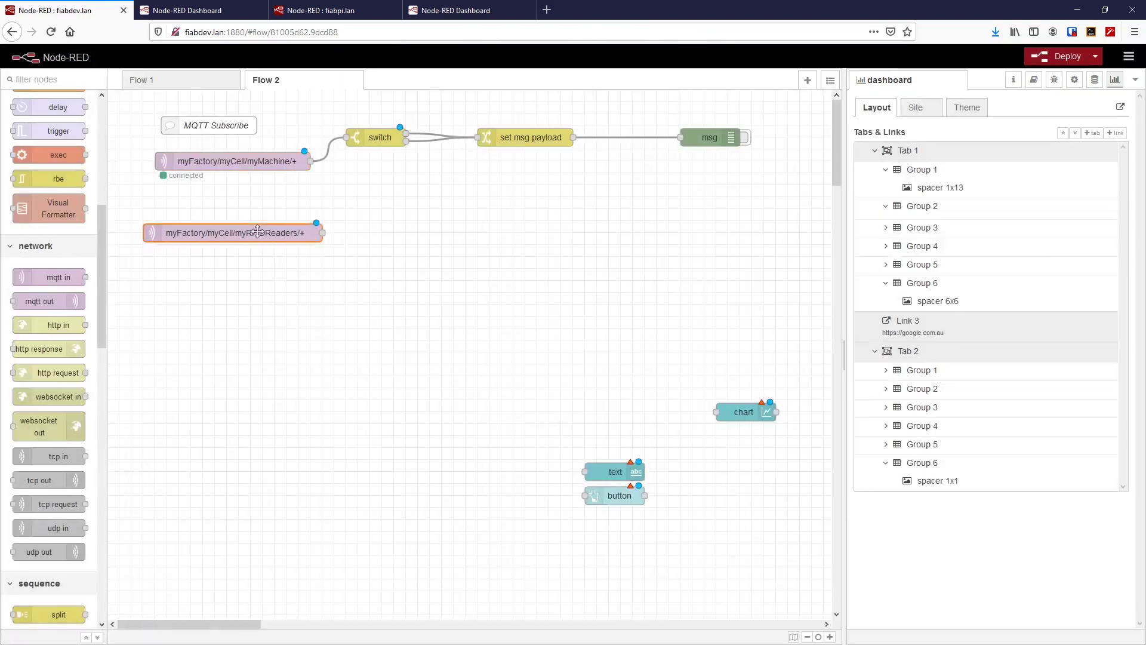
click(751, 196)
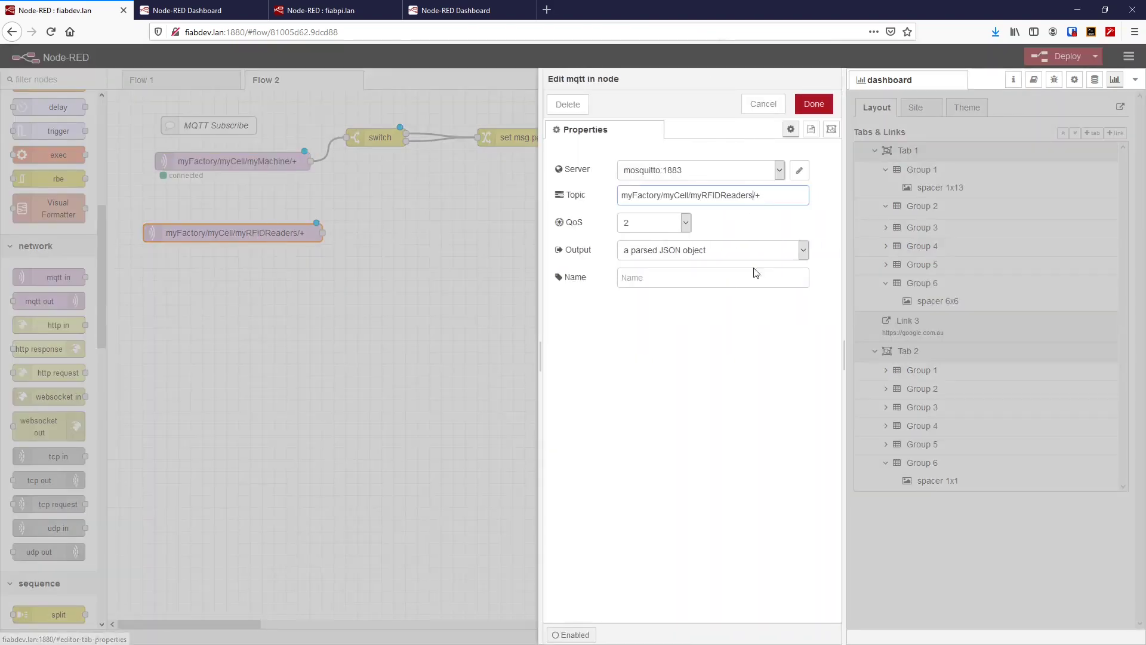
key(BackSpace)
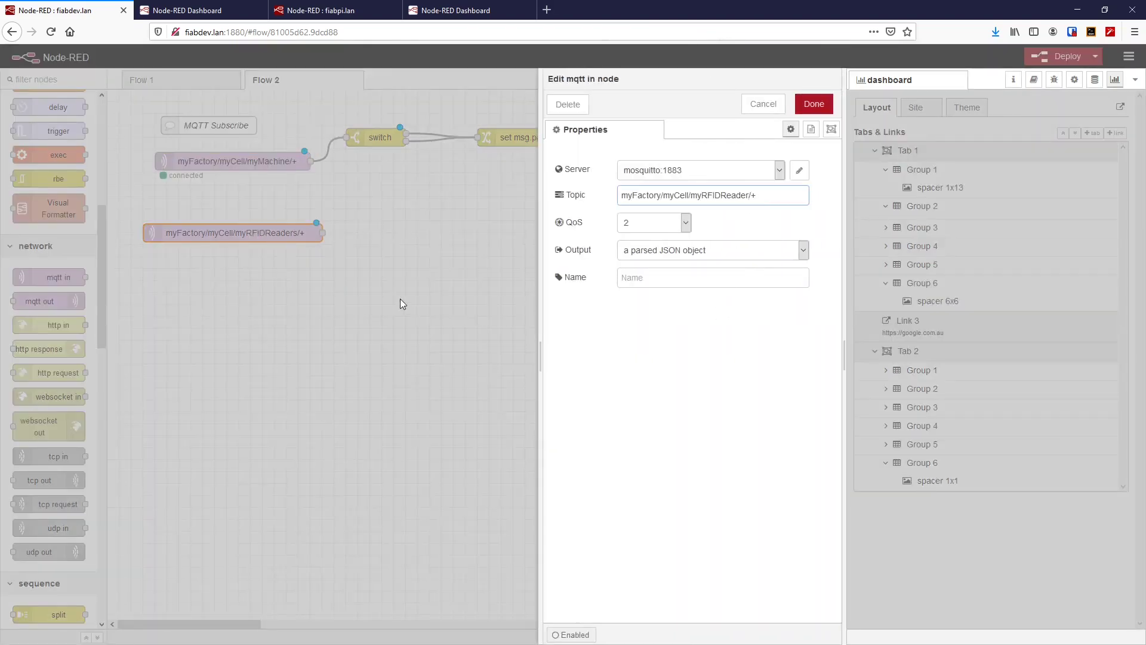
key(Return)
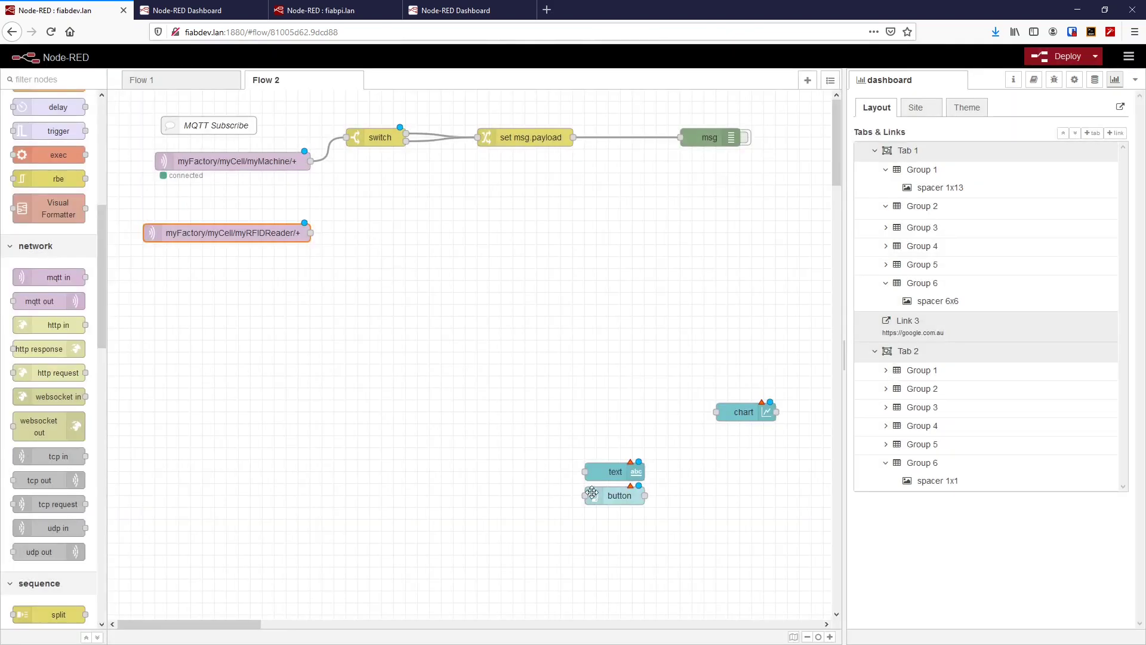
Move the text node near the RFID reader subscription and the chart node just below the set msg.payload node.
drag(611, 478, 470, 244)
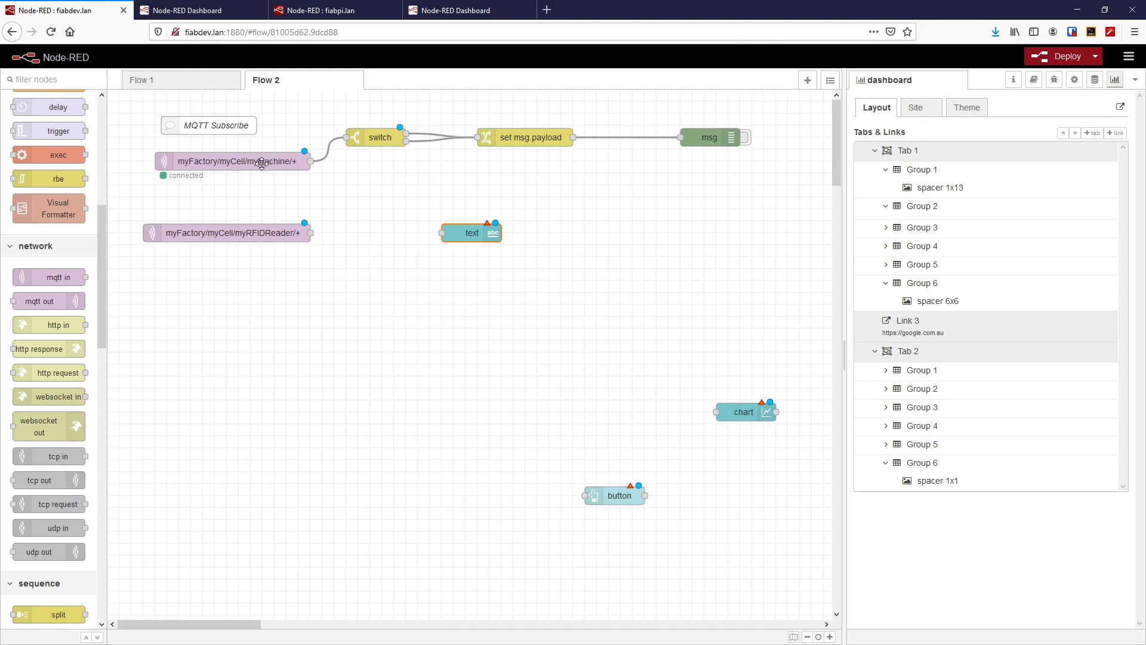
click(751, 416)
drag(751, 416, 572, 189)
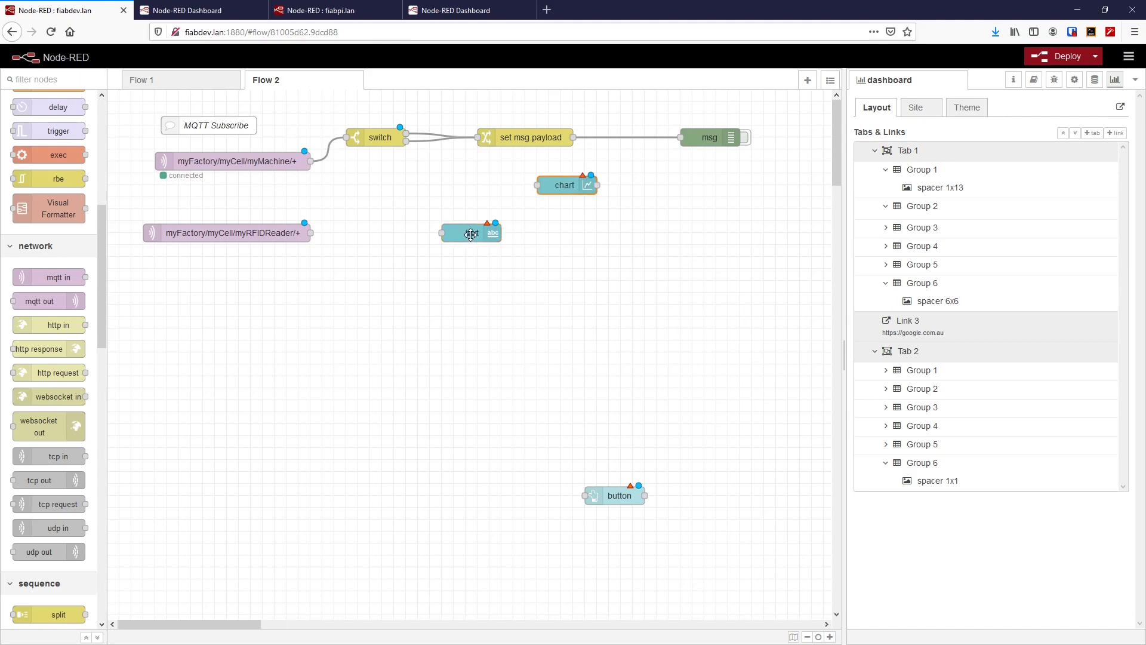
drag(470, 237, 473, 272)
drag(559, 195, 536, 198)
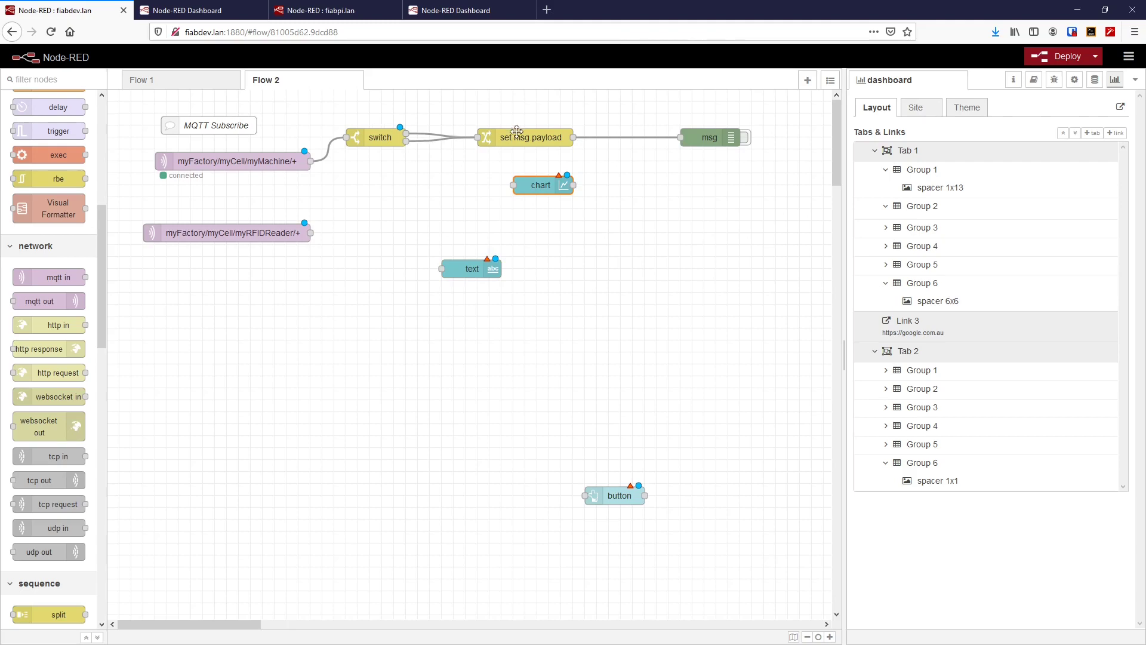
Replace the switch node with a direct wire from the machine subscription to set msg.payload, and insert the chart before the aligned msg debug node.
click(374, 133)
key(Delete)
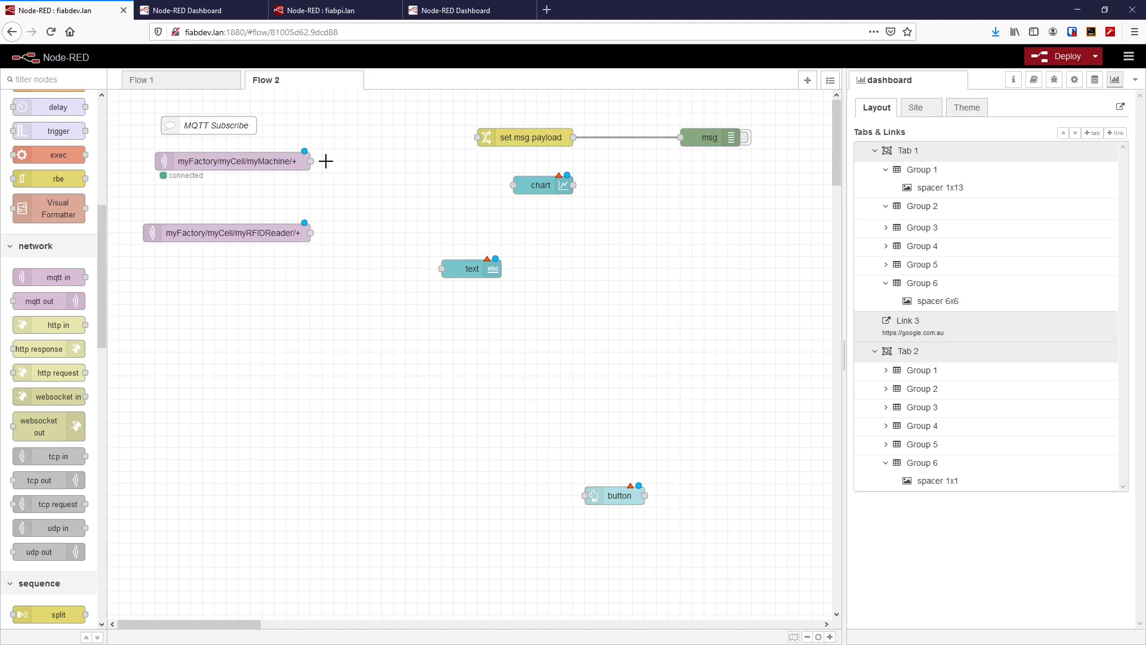
drag(539, 136, 443, 161)
drag(314, 161, 383, 161)
drag(545, 185, 555, 160)
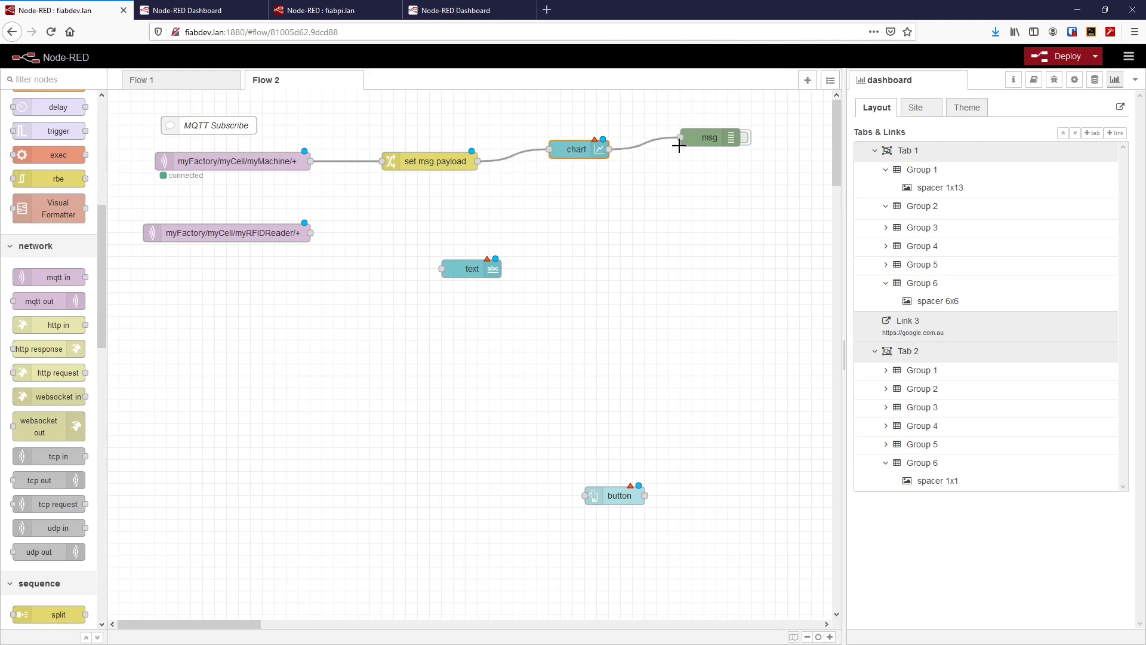
drag(698, 137, 699, 149)
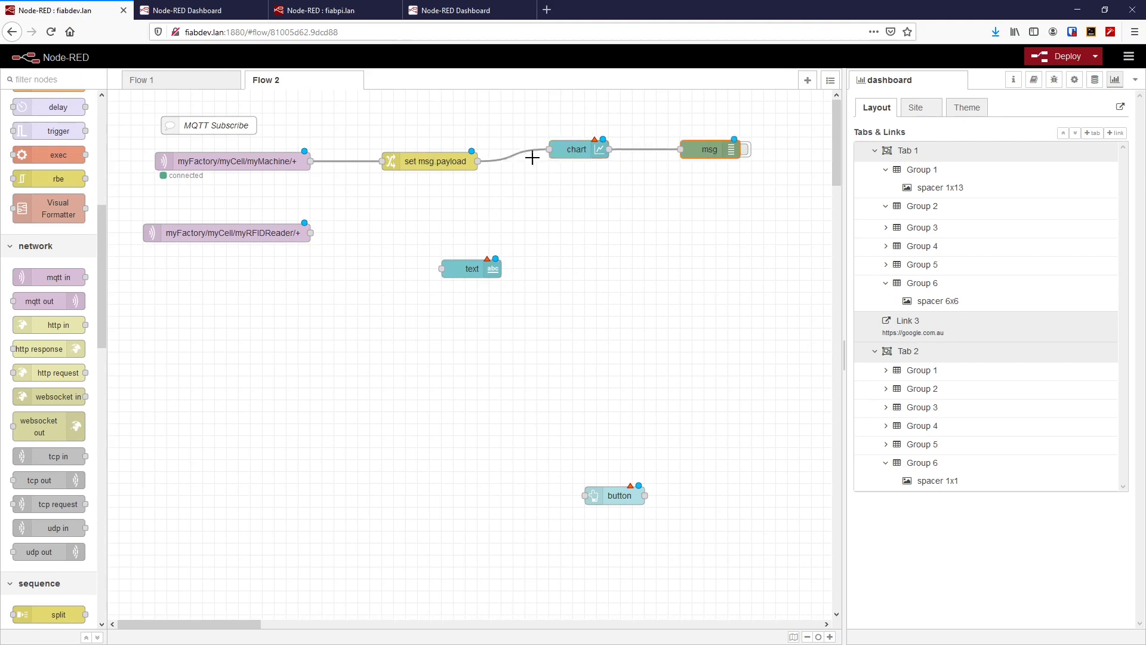
Review the set msg.payload node's rule and read the chart node's help on its msg.payload input.
double_click(428, 161)
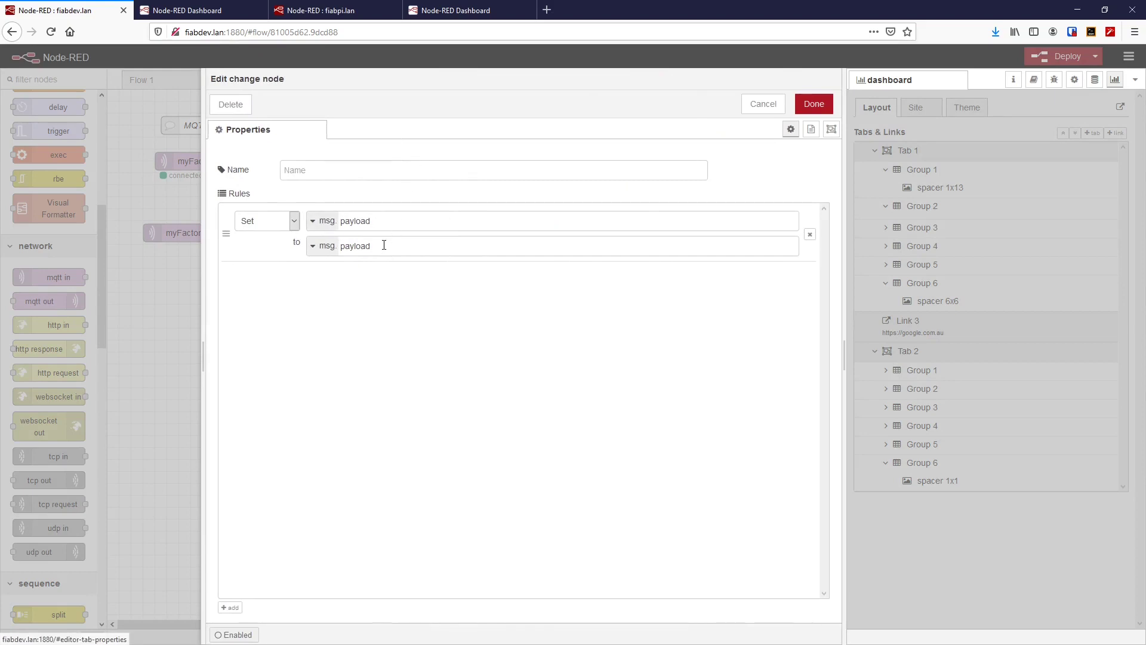
click(378, 247)
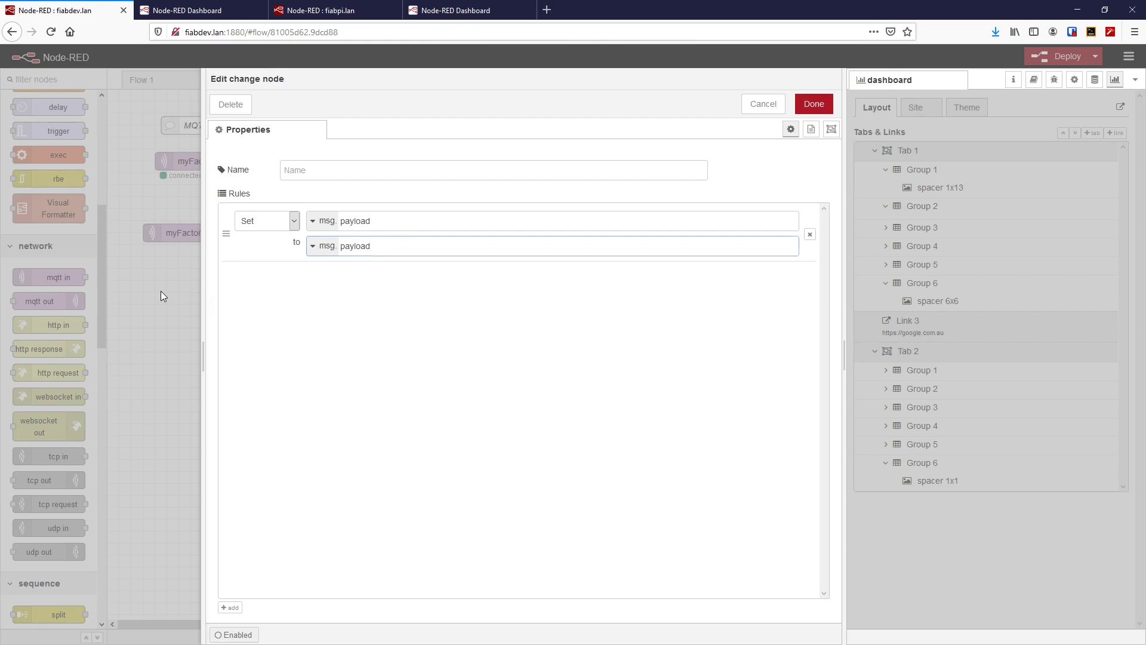
key(ctrl+Return)
click(574, 150)
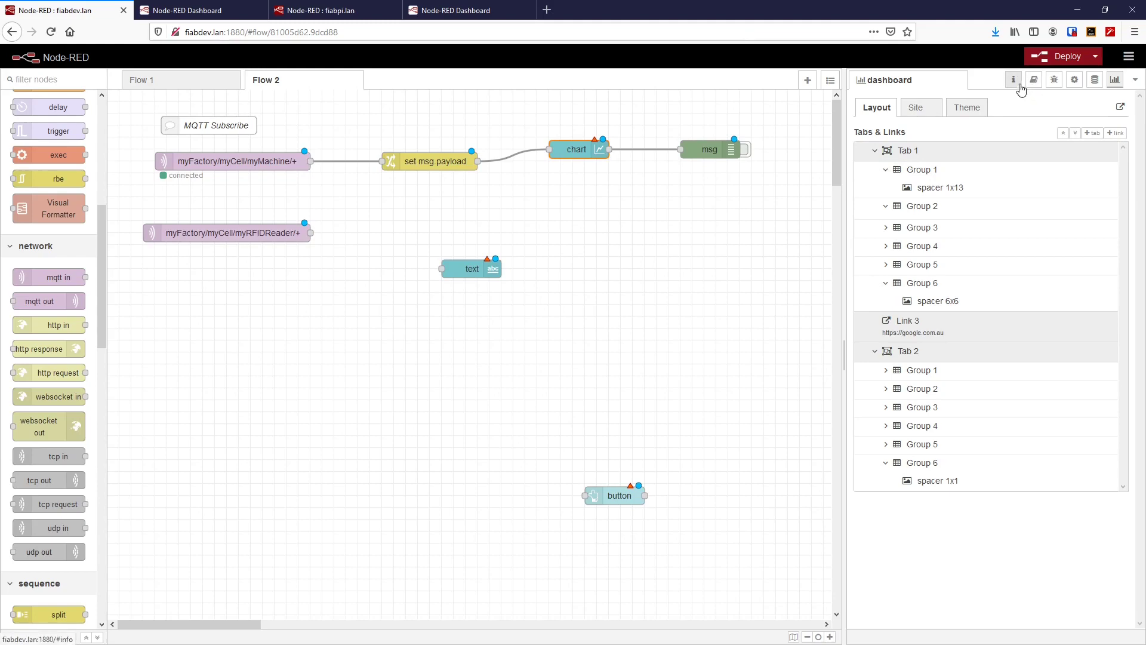
click(1035, 81)
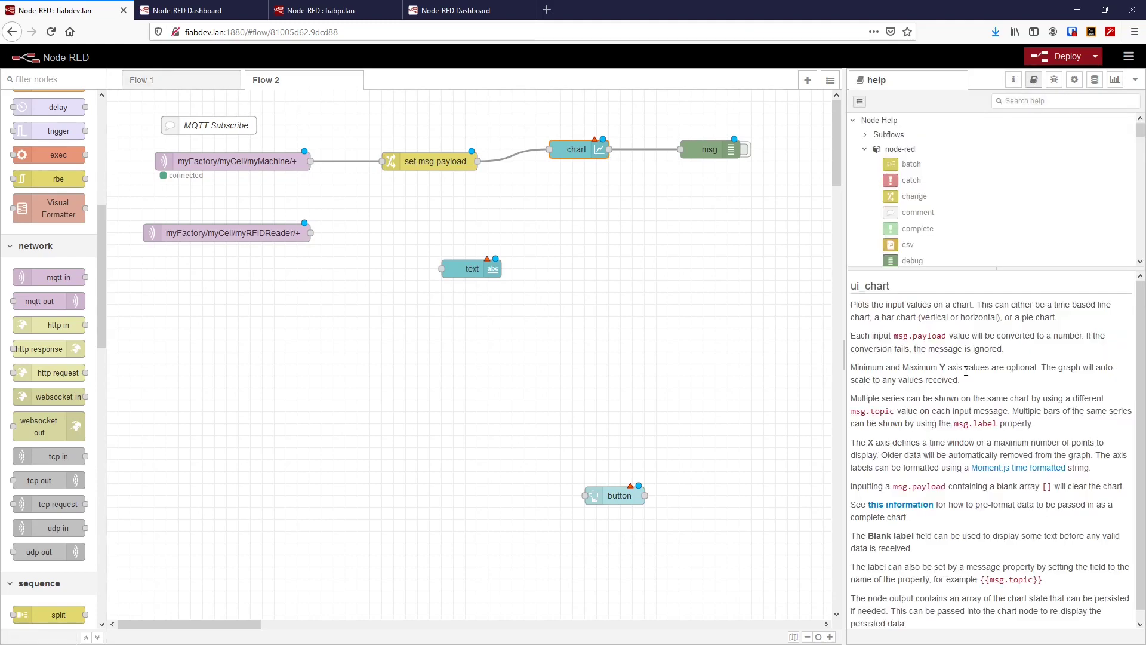
drag(897, 338, 951, 338)
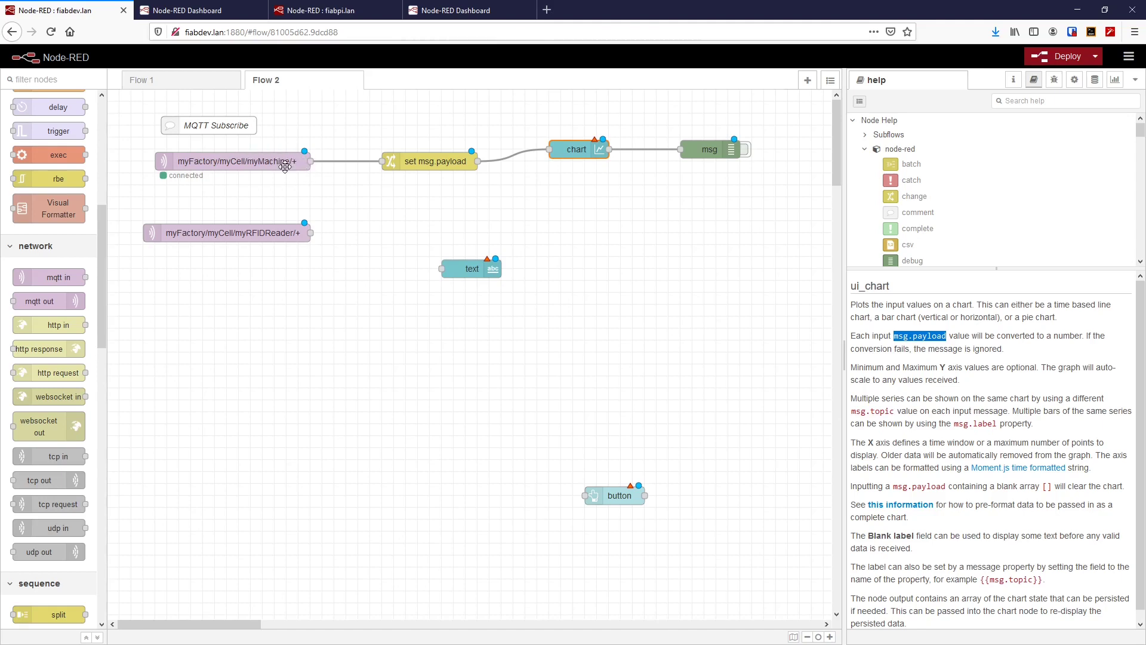
Make the set msg.payload node take its value from msg.payload[1] and deploy the flows despite the unconfigured dashboard nodes.
click(424, 161)
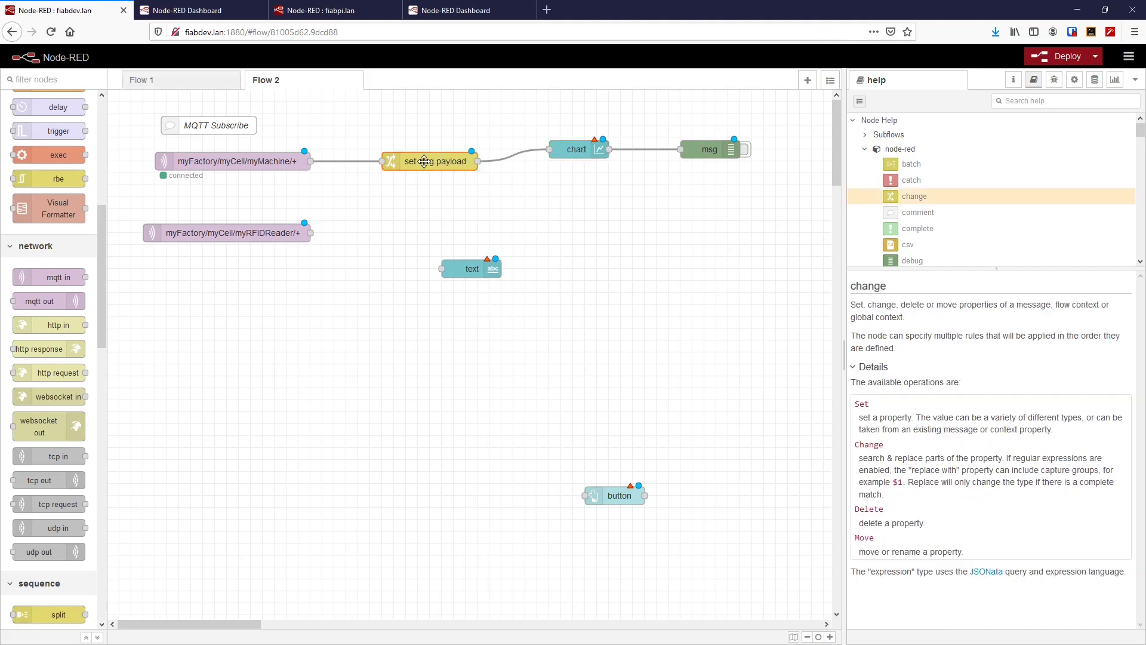
double_click(424, 161)
click(405, 244)
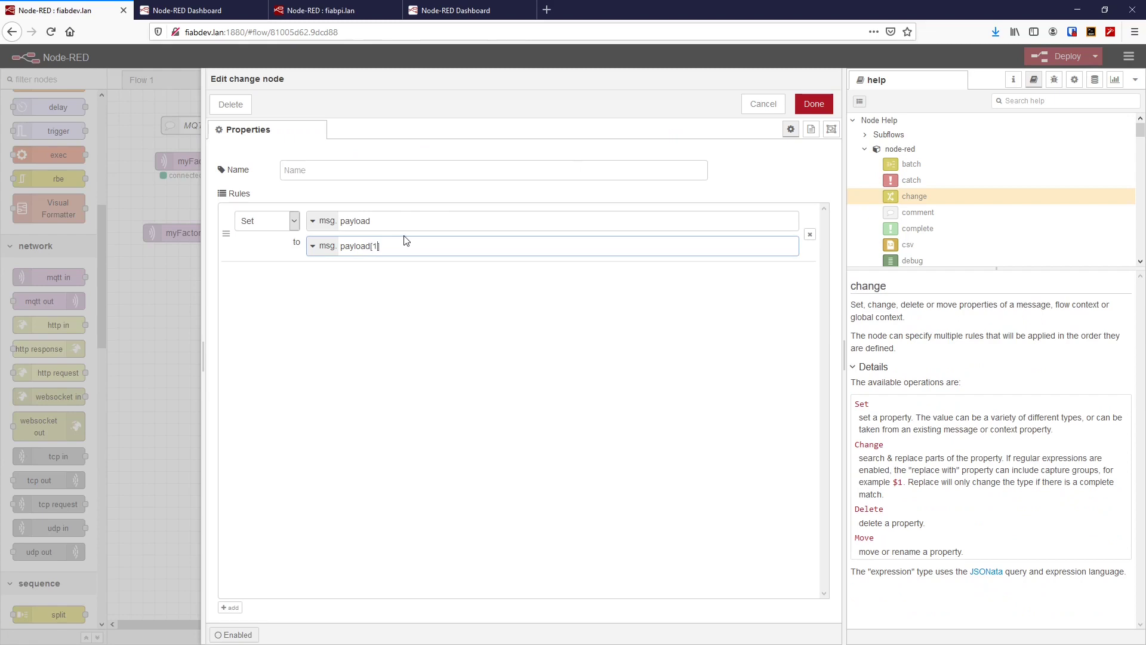
click(814, 104)
click(1060, 57)
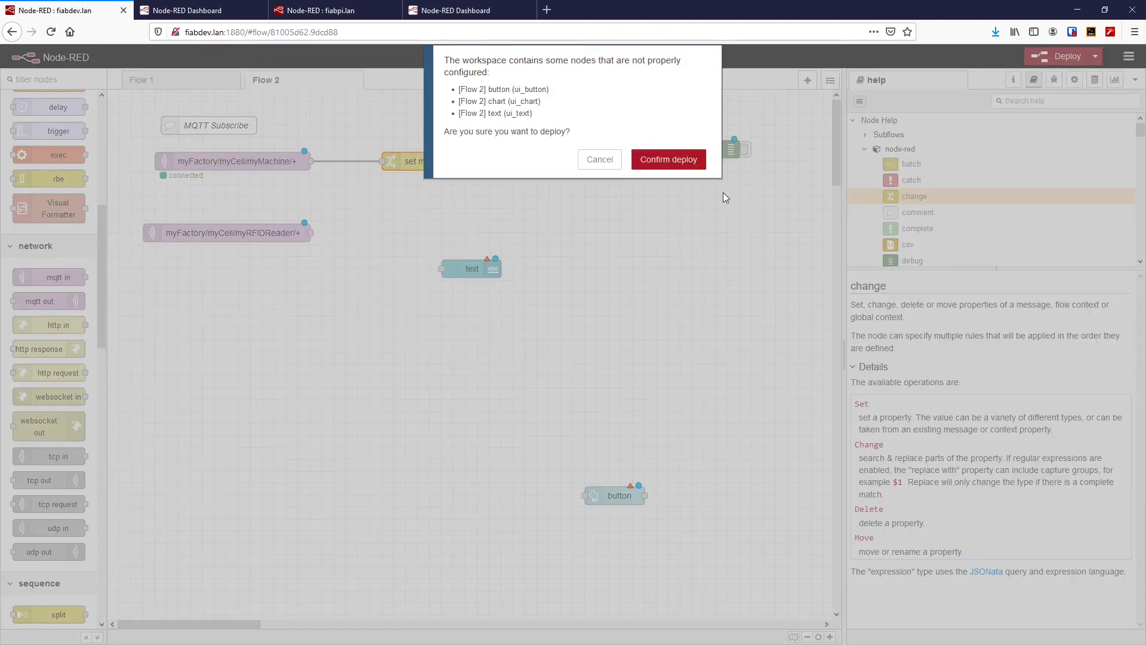
click(666, 160)
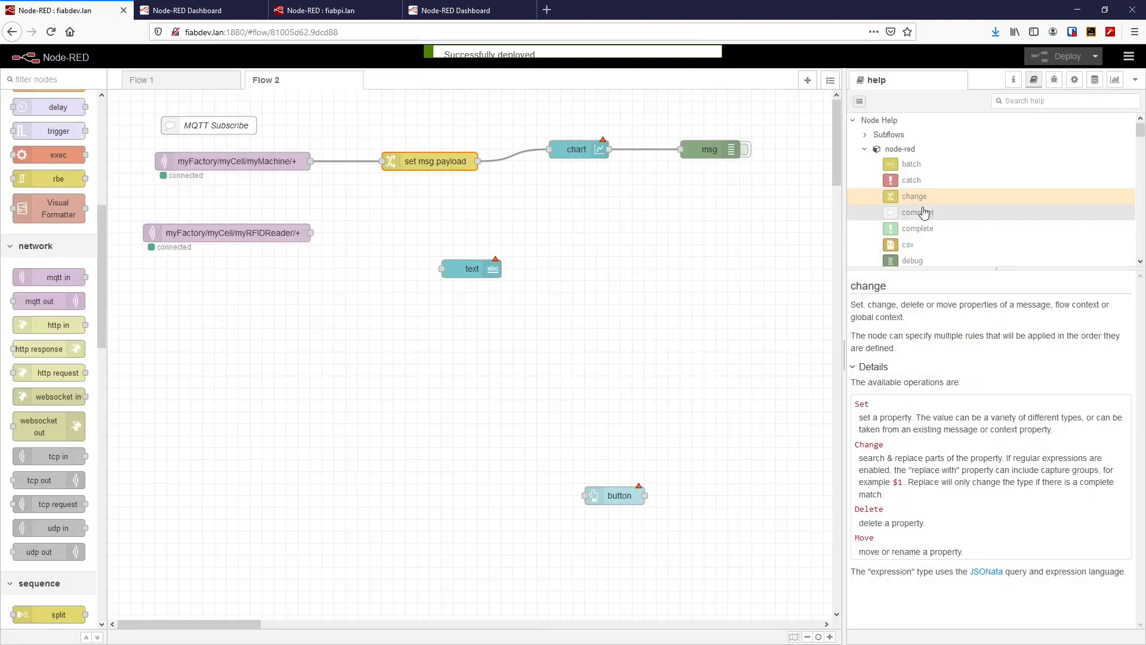
Configure the chart node as a line chart with step interpolation and an X-axis covering the last 10 minutes.
double_click(584, 153)
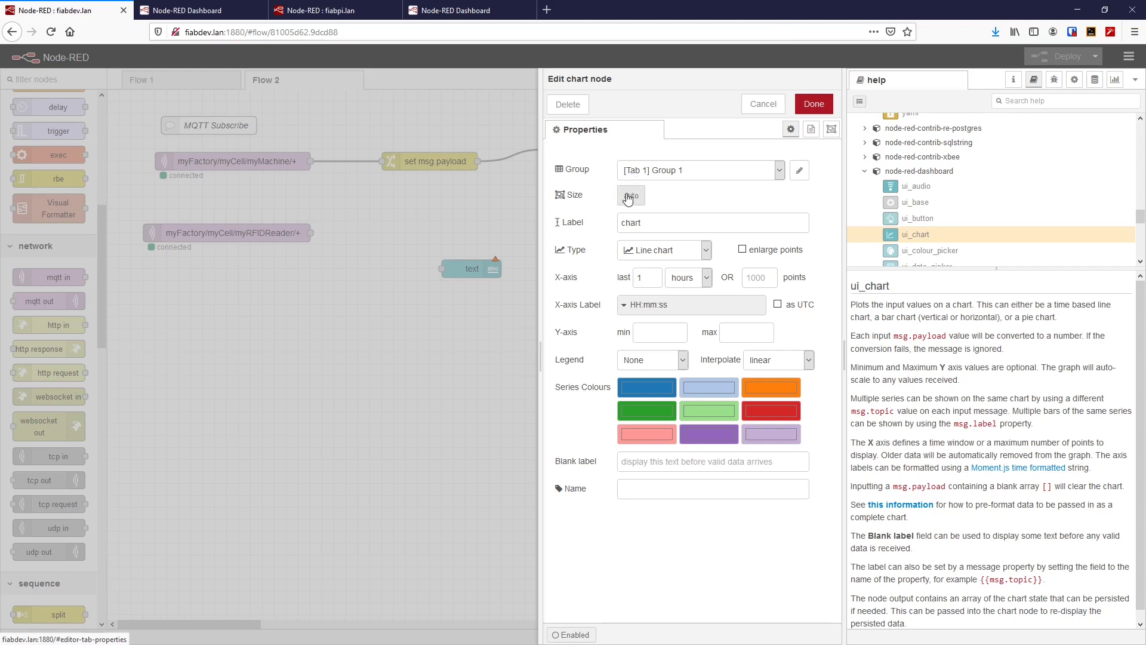
click(705, 254)
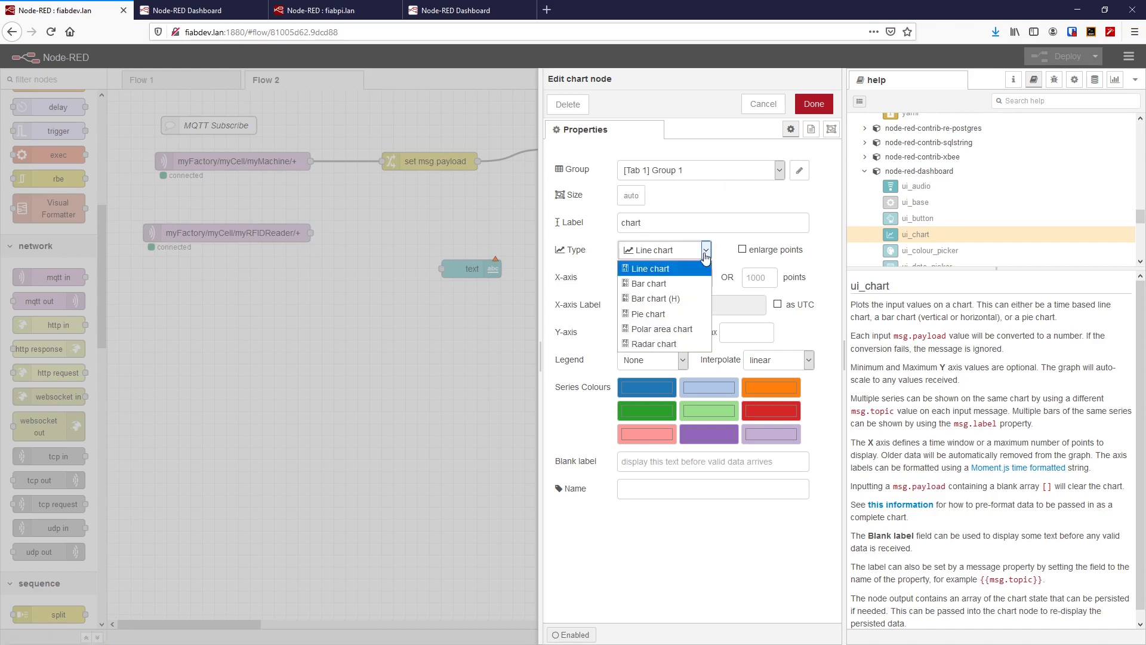
click(671, 259)
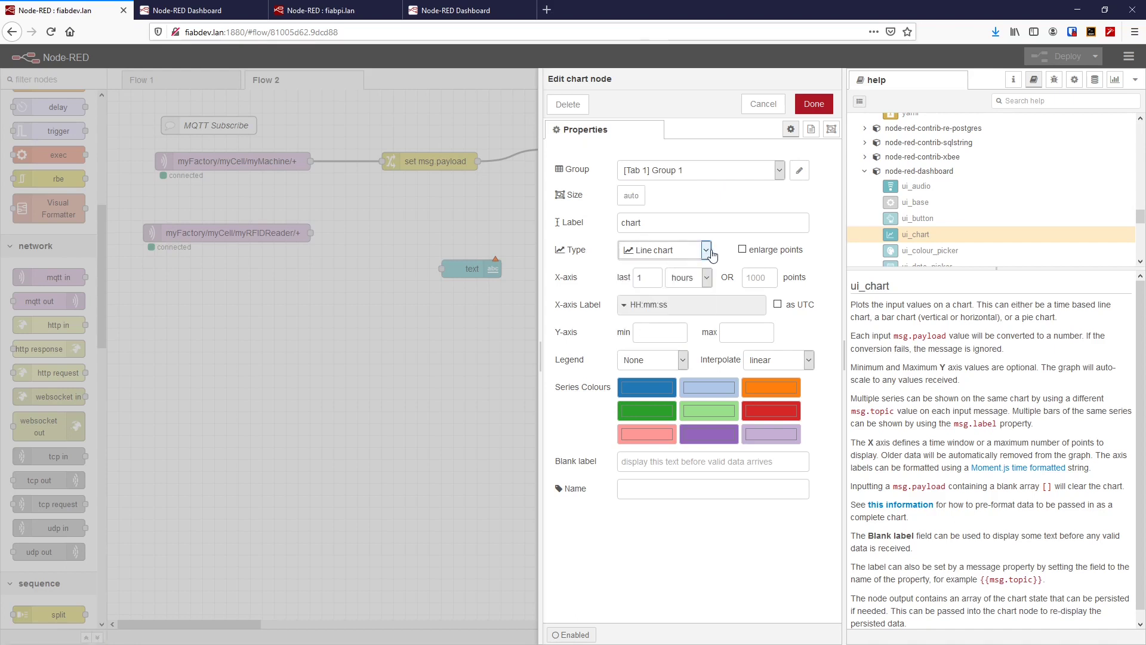
click(809, 361)
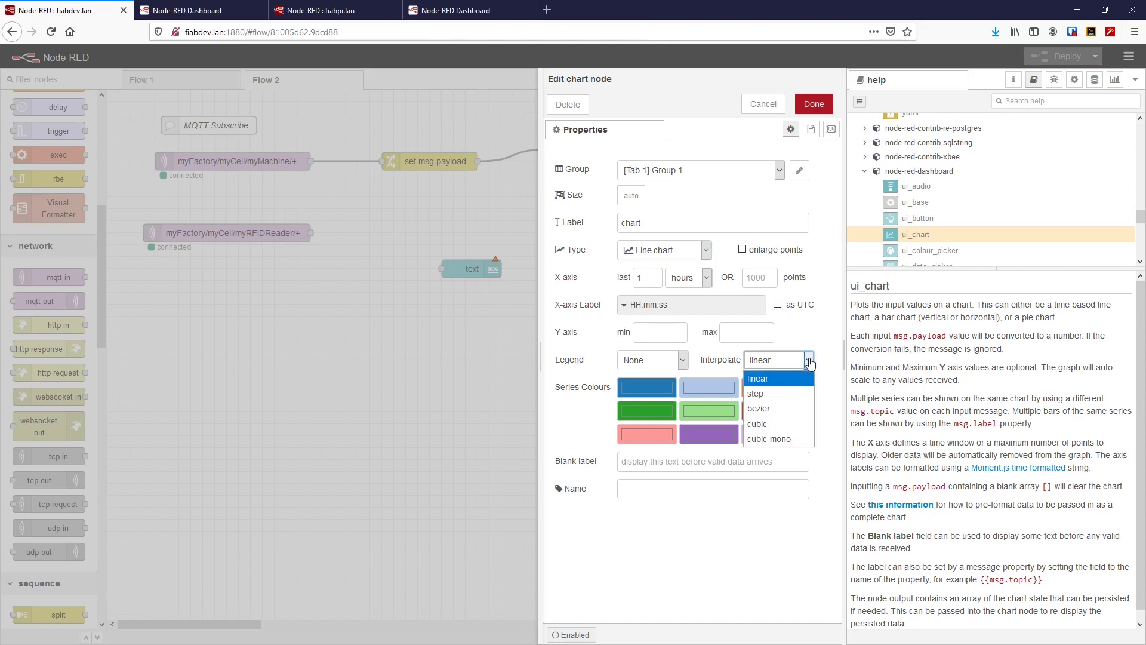
click(762, 394)
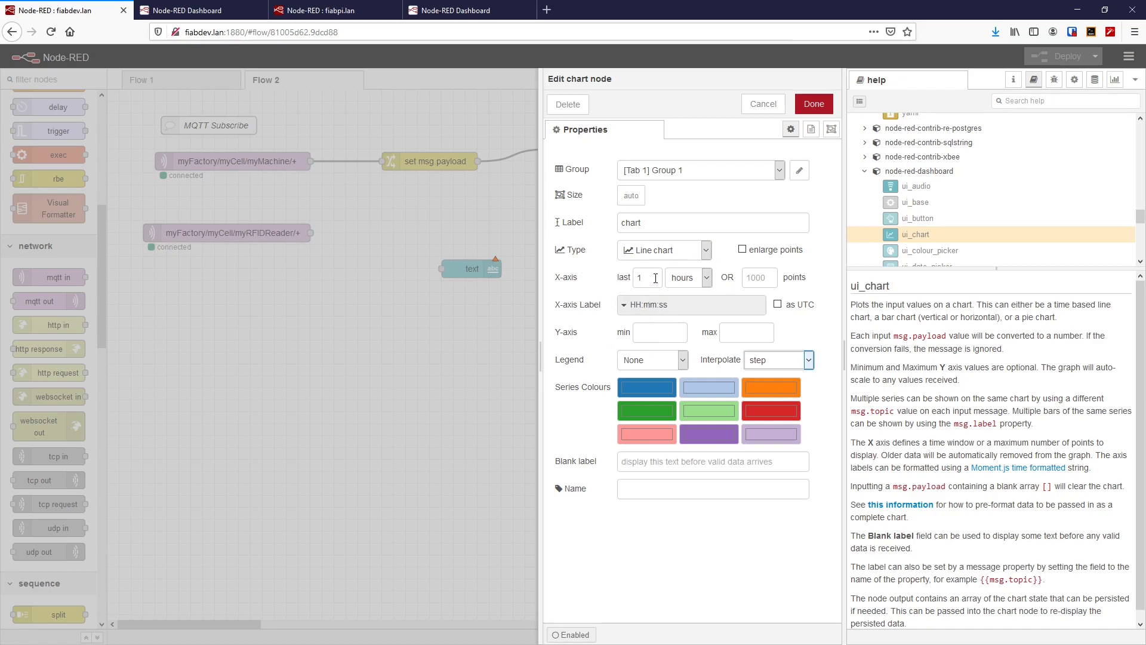
click(707, 280)
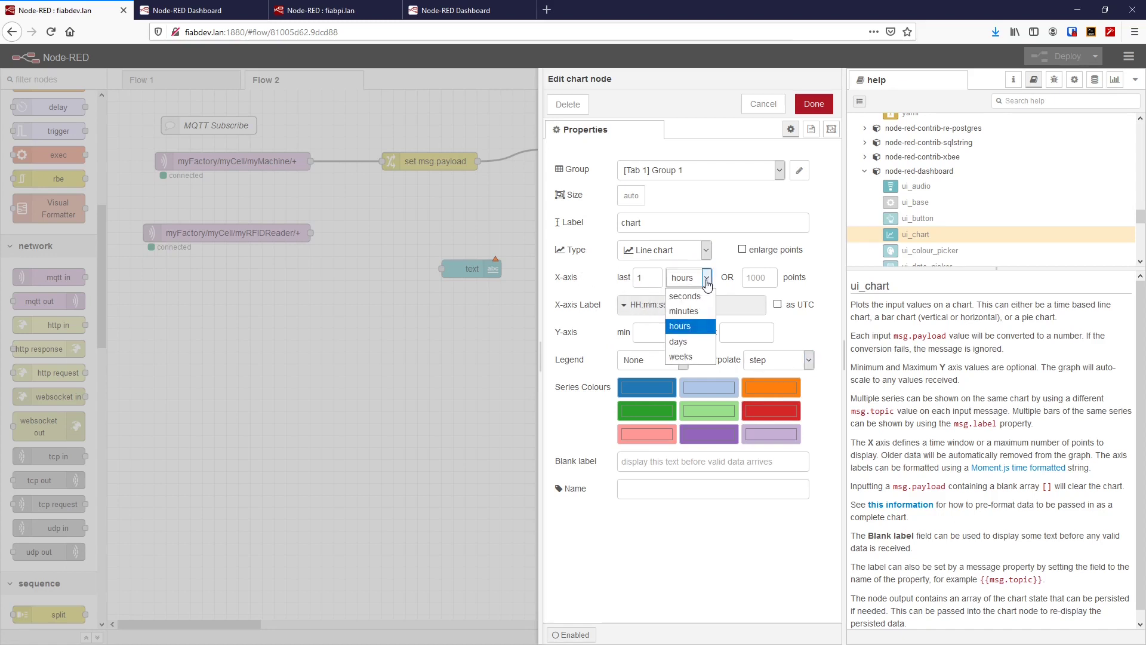
click(684, 311)
click(644, 277)
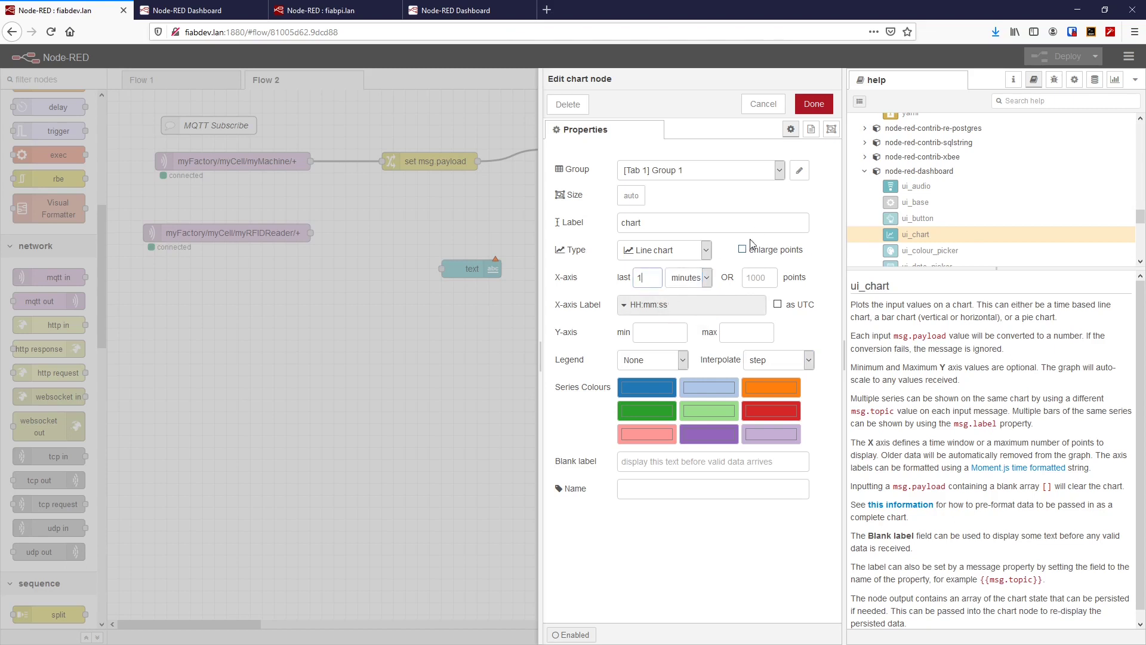
text(0)
Label the chart "Raw machine Data" and save its settings in [Tab 1] Group 1.
double_click(631, 222)
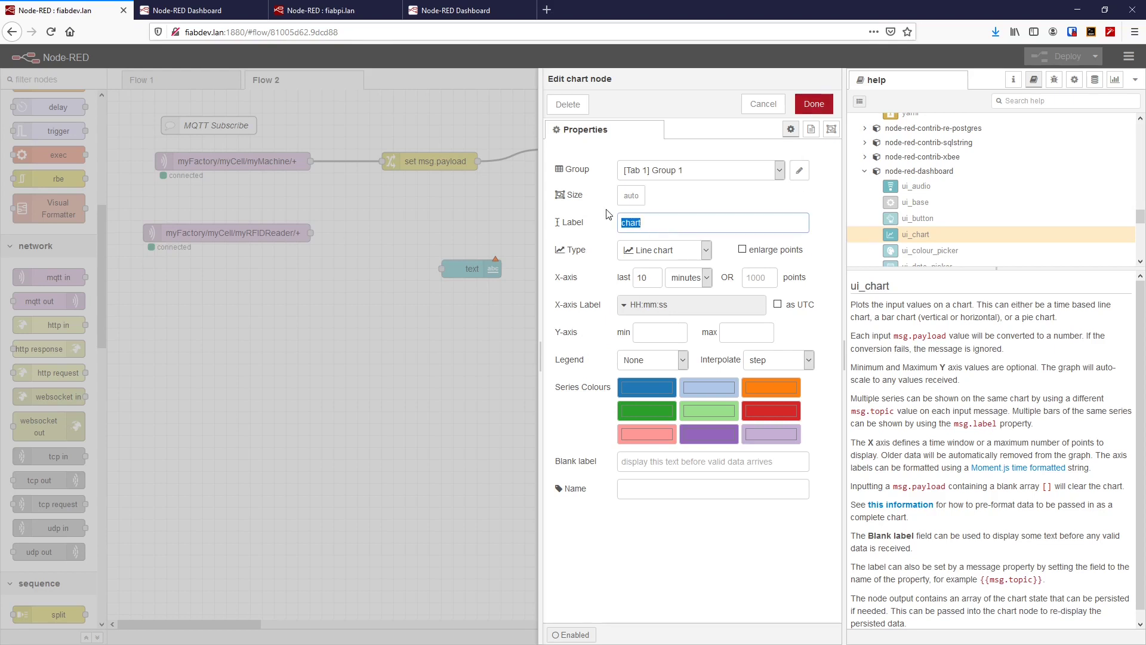
text(M)
key(BackSpace)
text(Raw machine Data)
click(813, 106)
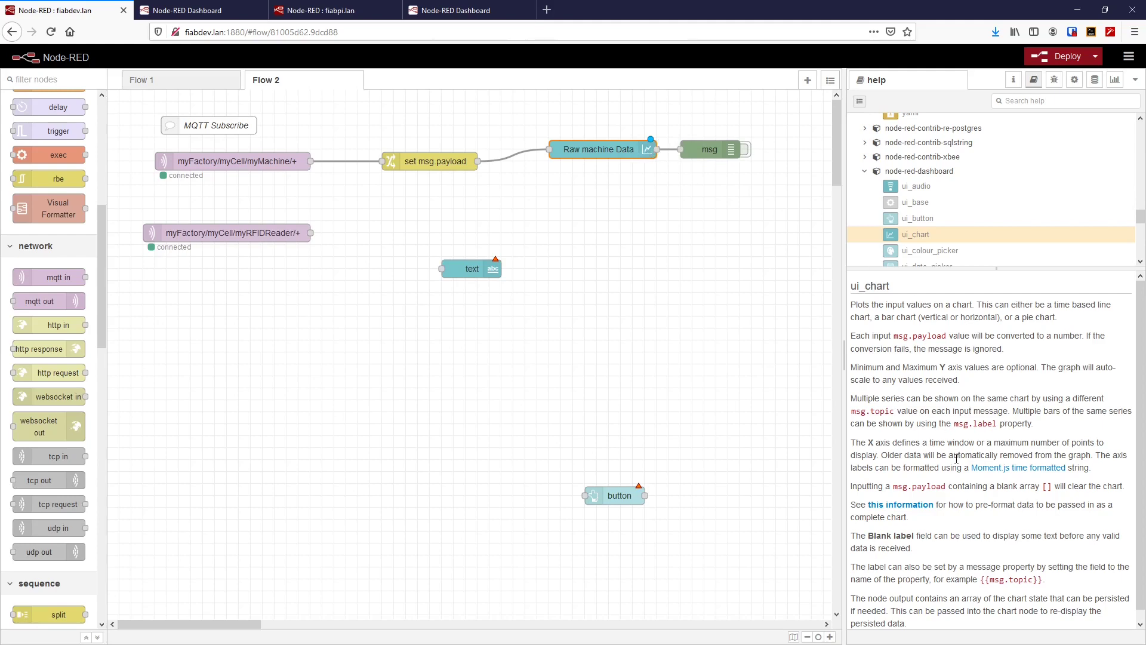
Align the Raw machine Data chart node horizontally with the set msg.payload node.
scroll(957, 458, down, 1)
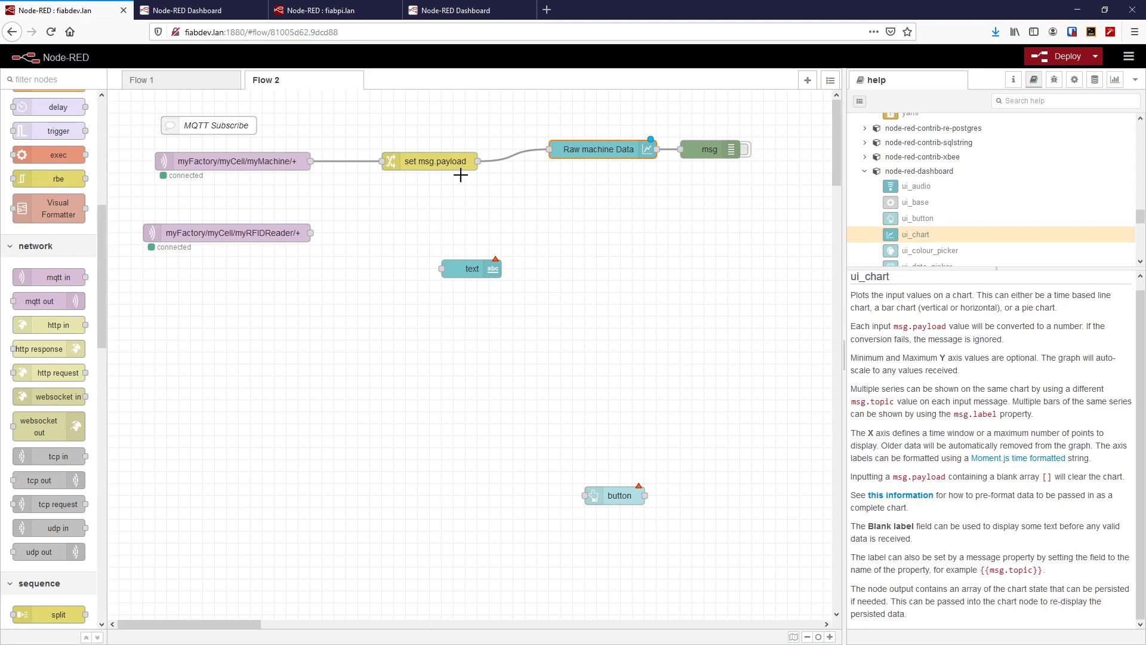
drag(589, 158, 578, 170)
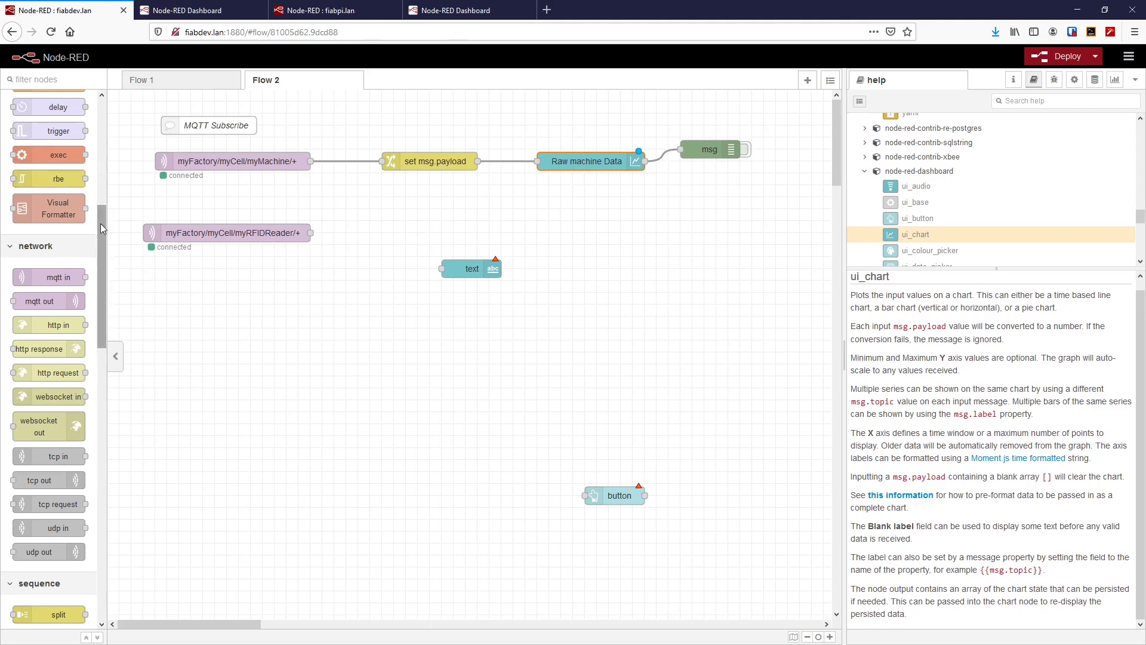
drag(103, 229, 108, 124)
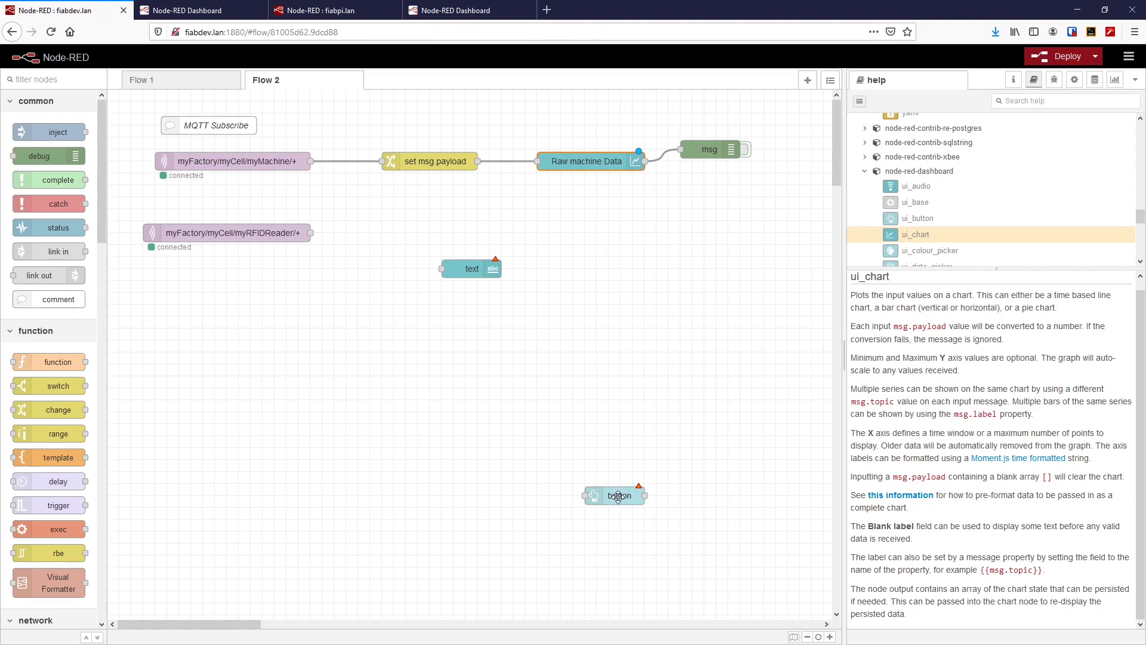
Move the button node up closer to the other nodes and assign it to [Tab 1] Group 1.
drag(618, 494, 589, 360)
double_click(590, 362)
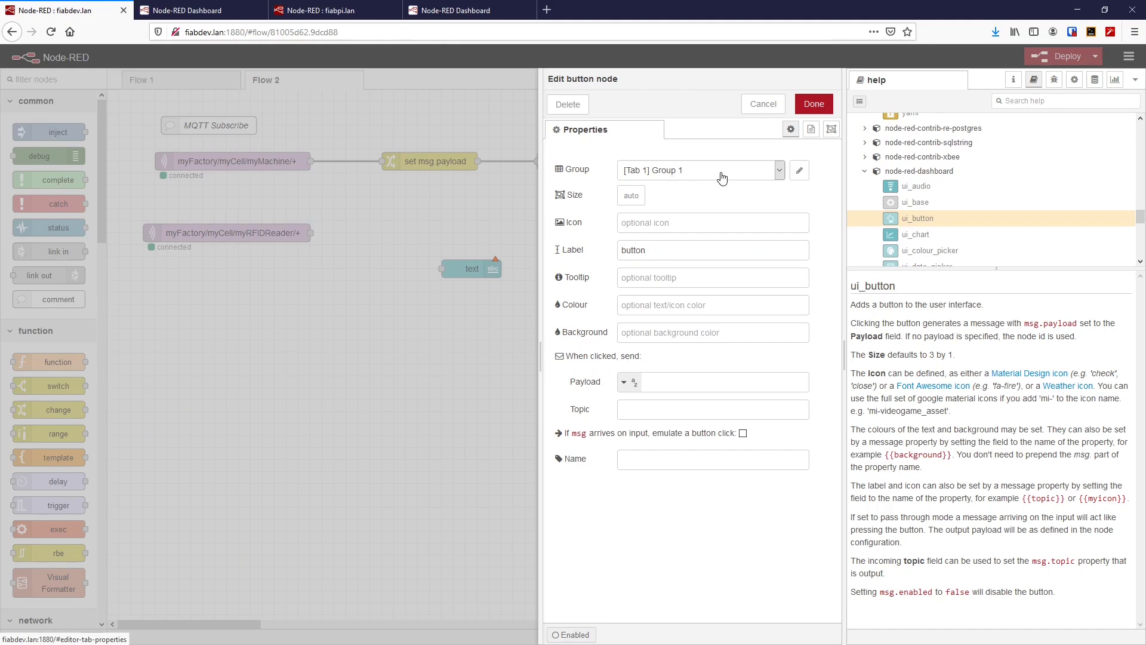
click(814, 104)
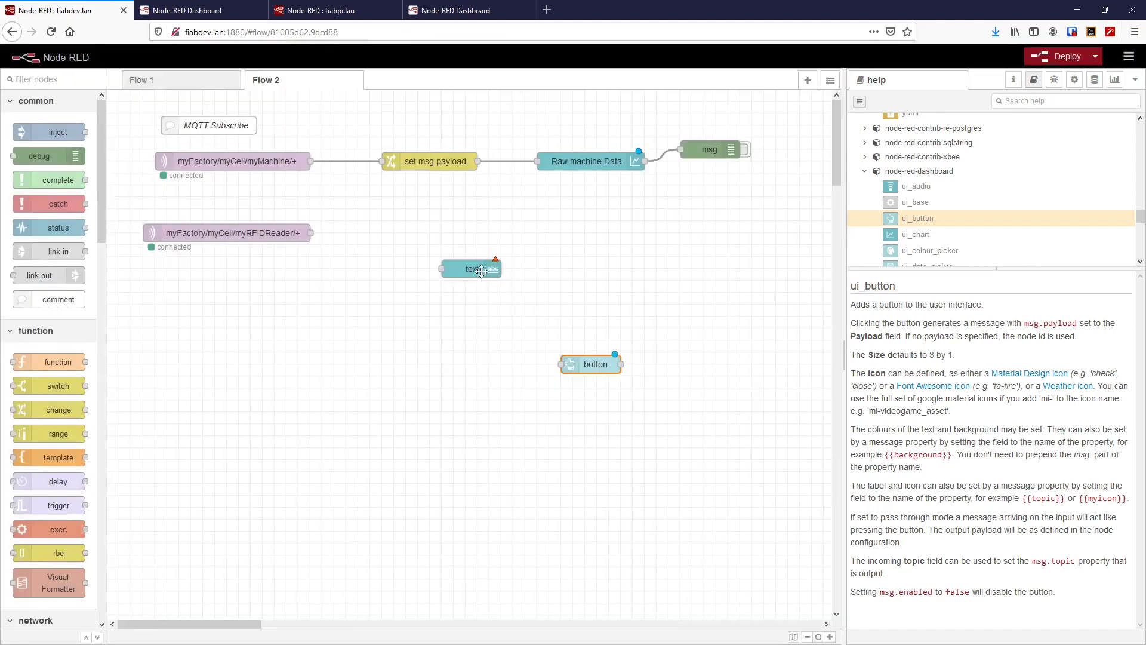
Assign the text node to [Tab 1] Group 1 and move it to just below the chart node.
double_click(496, 269)
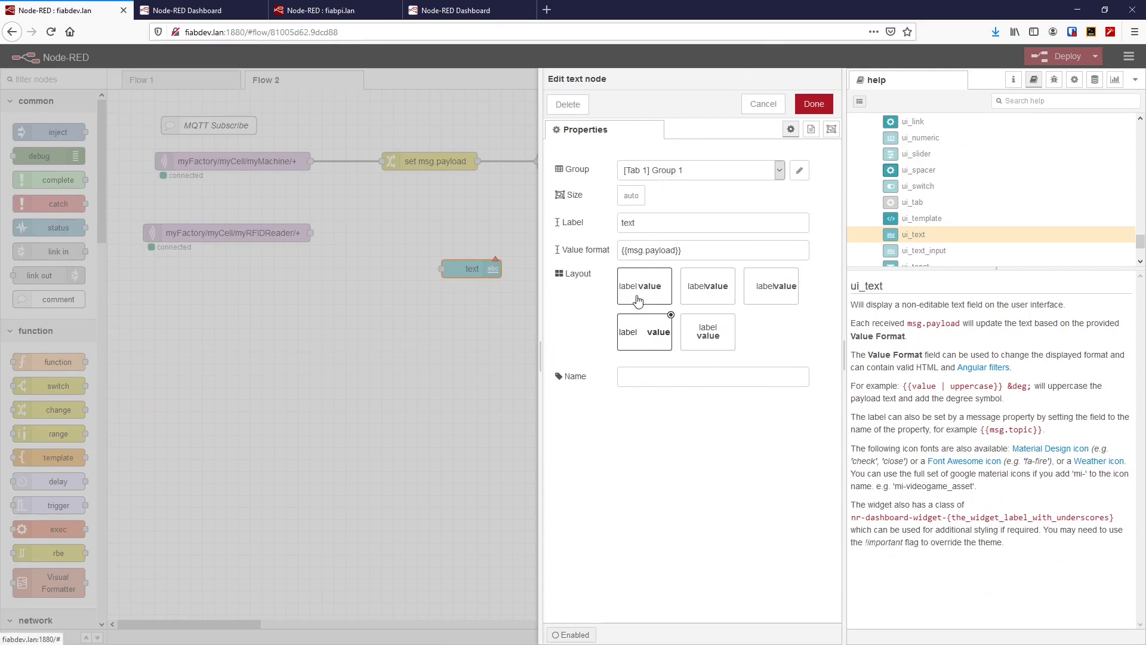
key(ctrl+Return)
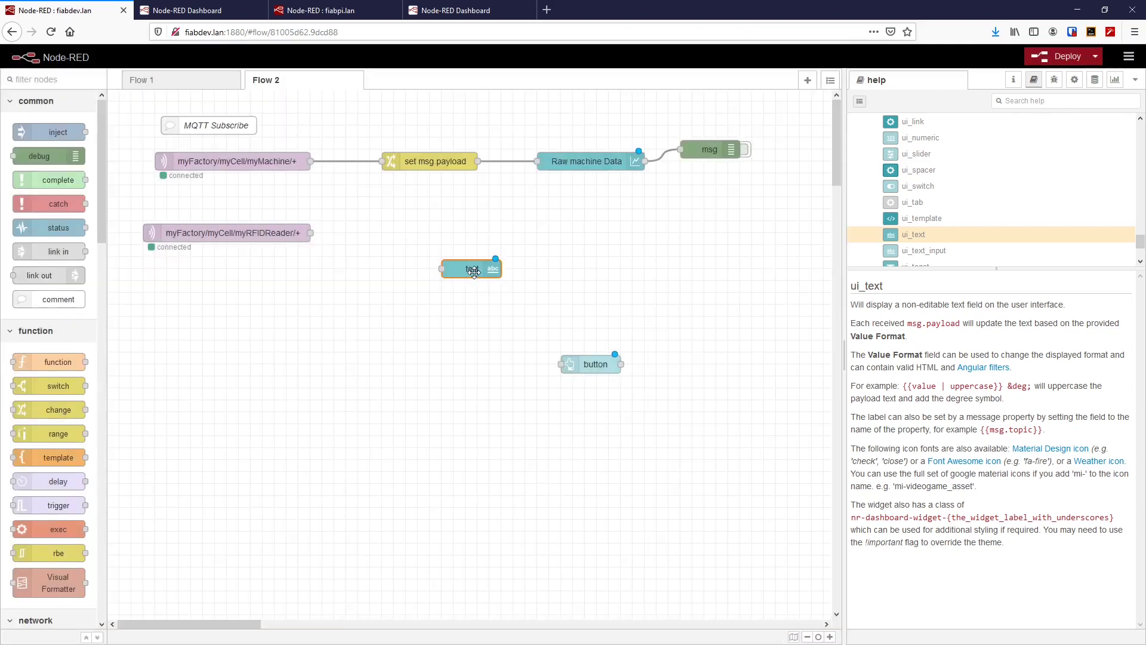
drag(477, 270, 548, 222)
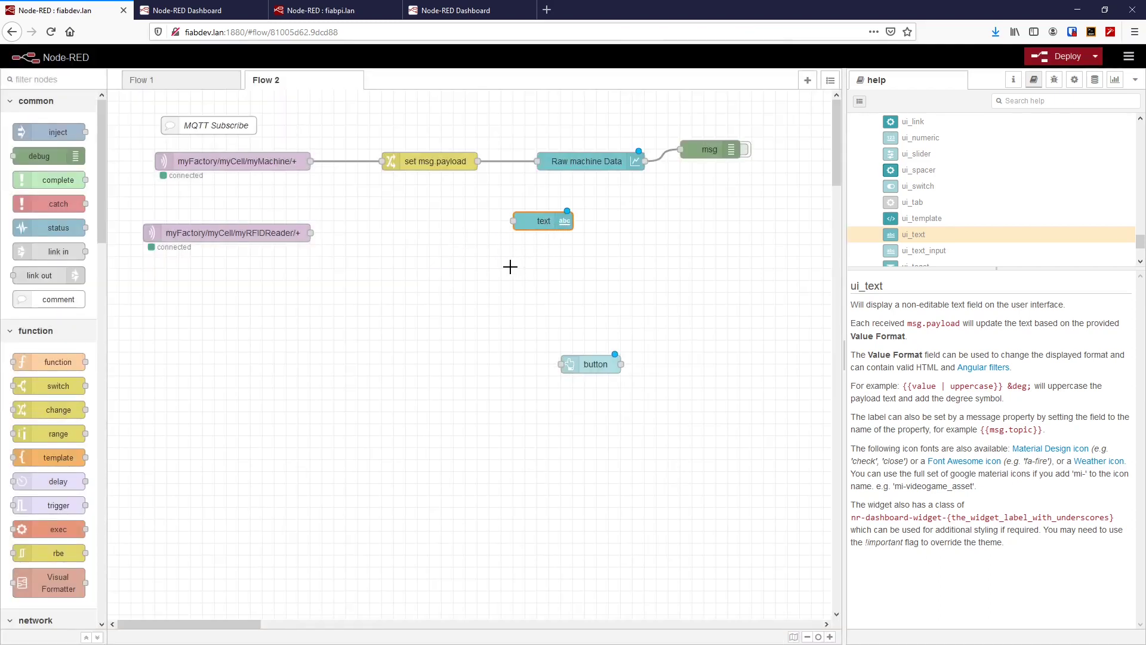
Check the text node's group and layout settings, then deploy the flows.
double_click(541, 224)
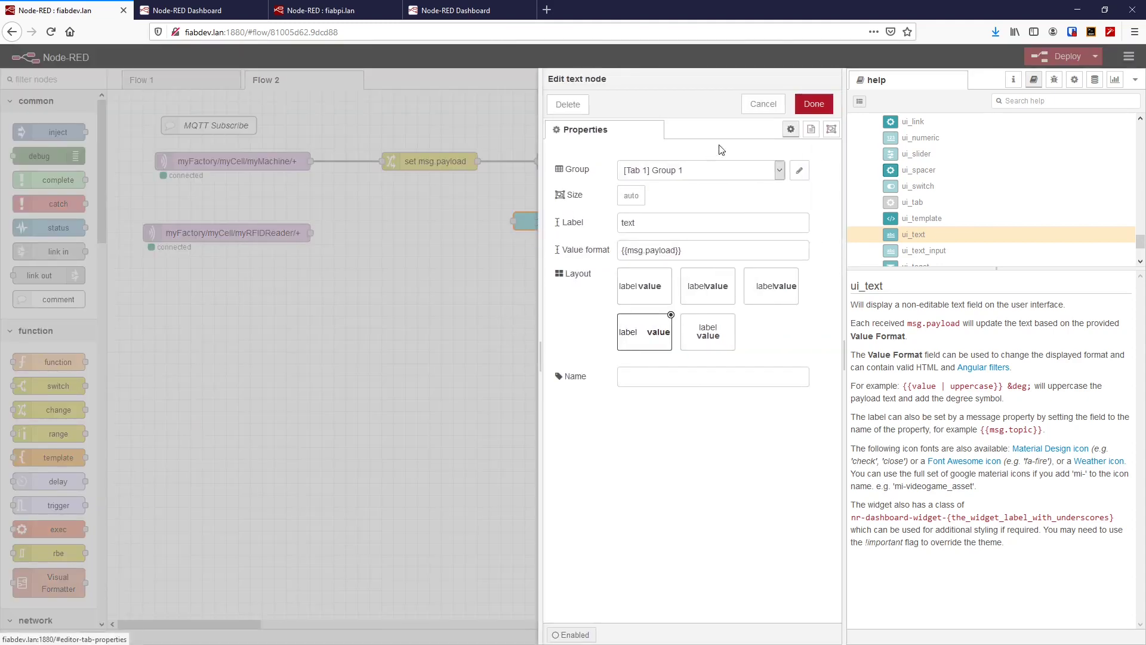
click(813, 104)
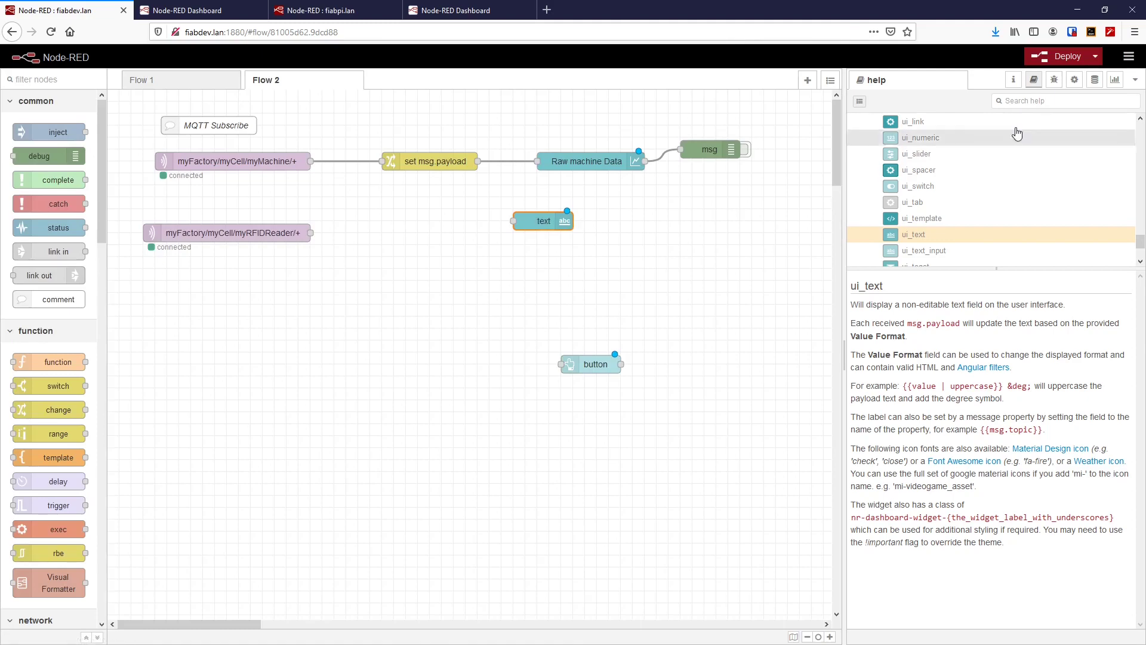
click(1051, 60)
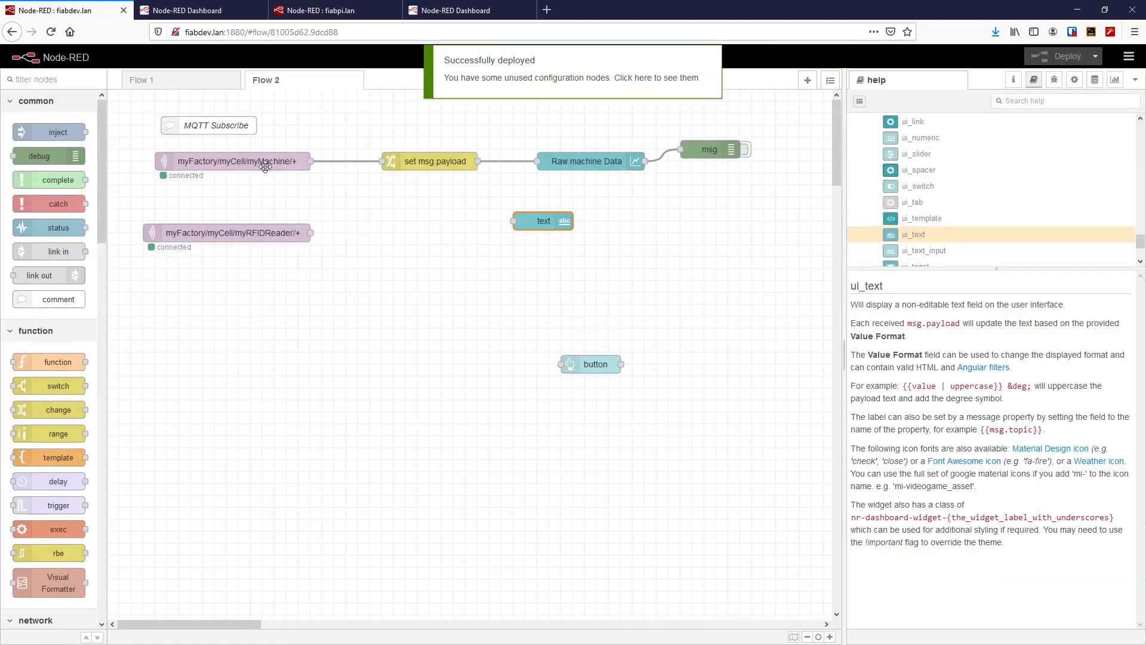
Expand Group 1 on the dashboard page and examine its chart, button and text widgets.
click(182, 10)
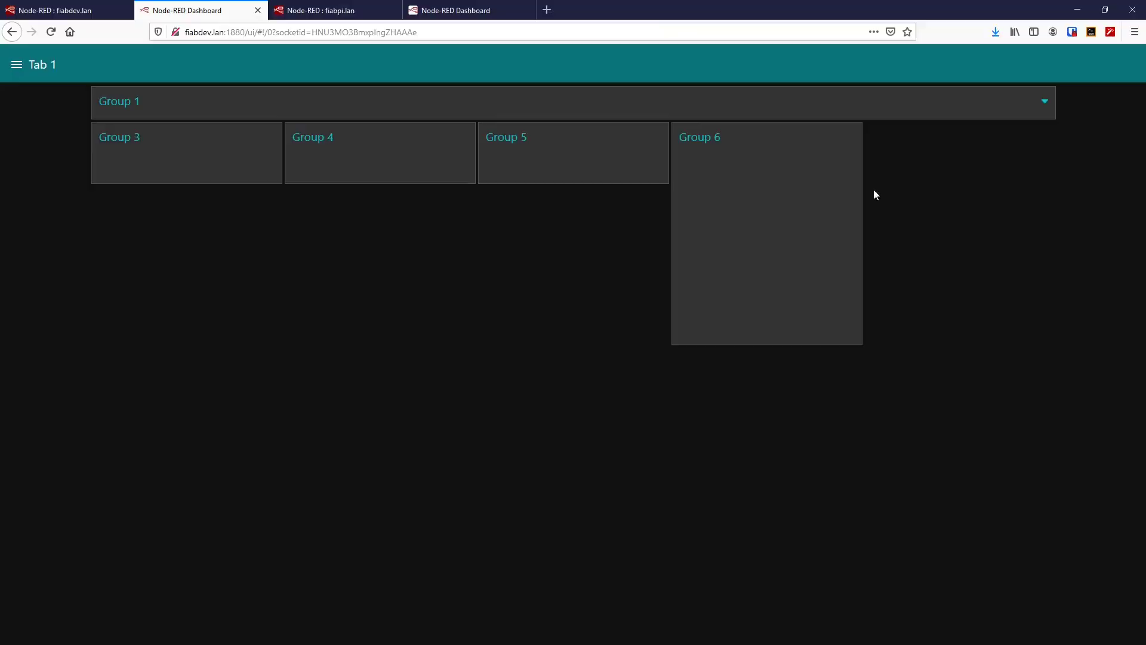
click(1045, 103)
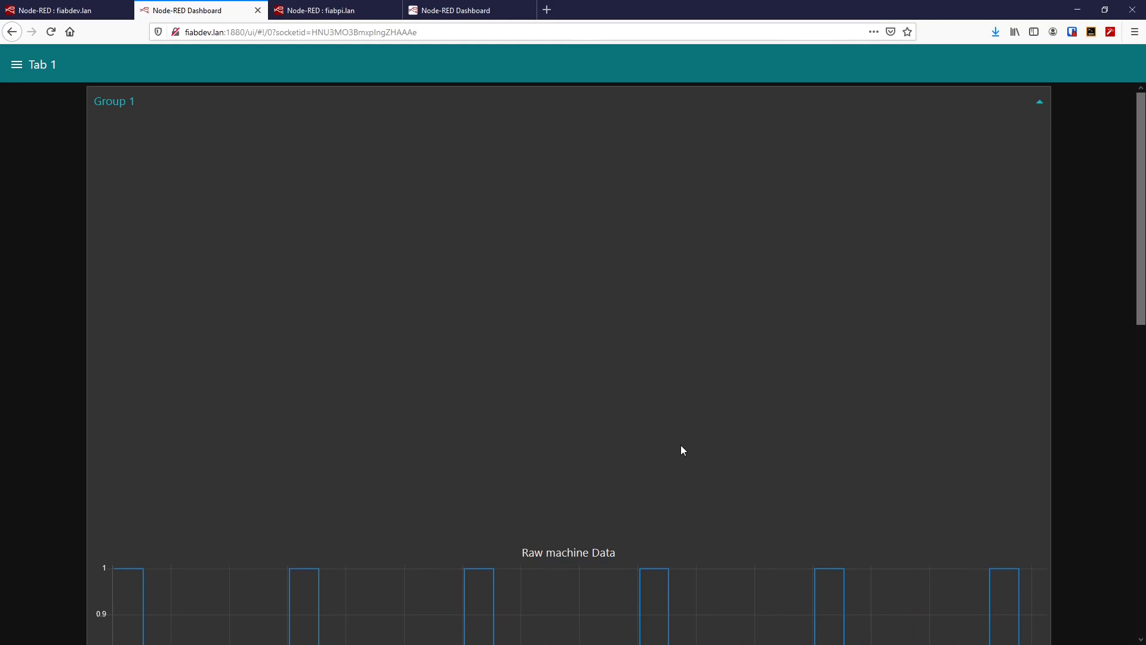
scroll(681, 445, down, 4)
scroll(692, 440, down, 6)
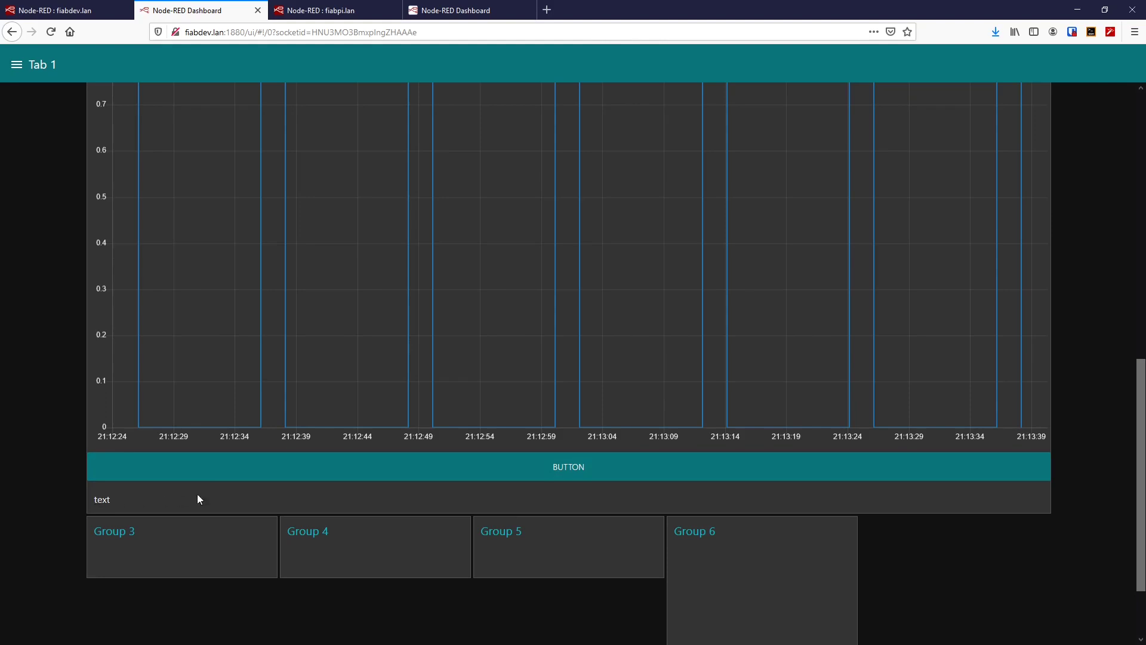
scroll(582, 479, up, 10)
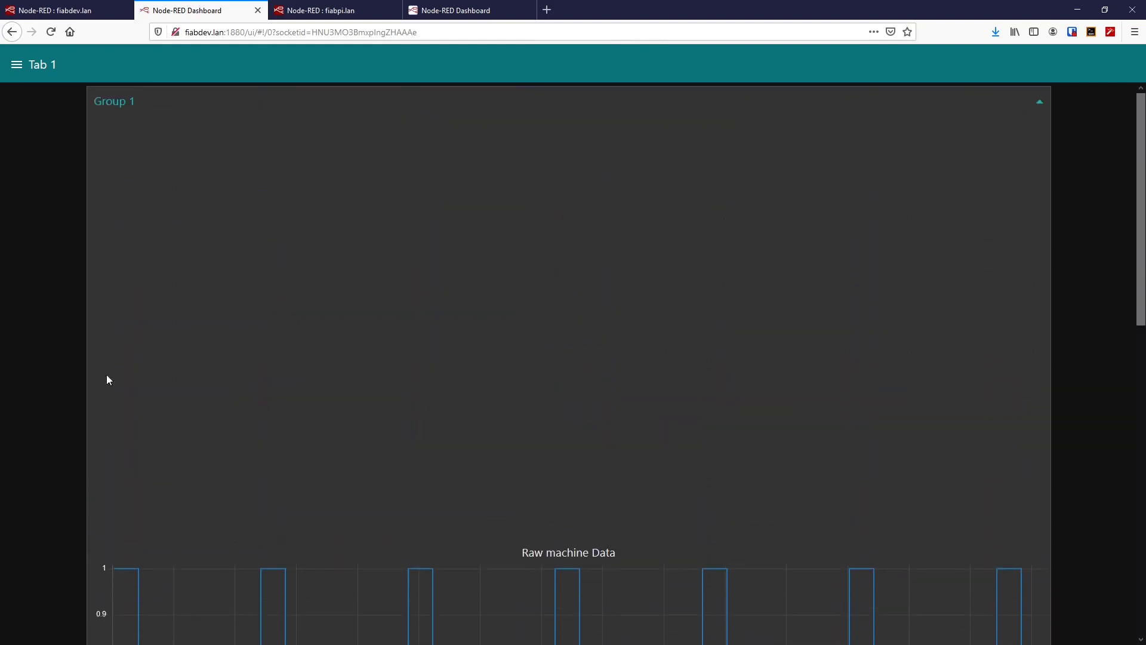
Back in the flow editor, reorder the Tab 1 Group 1 layout so the spacer comes after Raw machine Data.
click(88, 12)
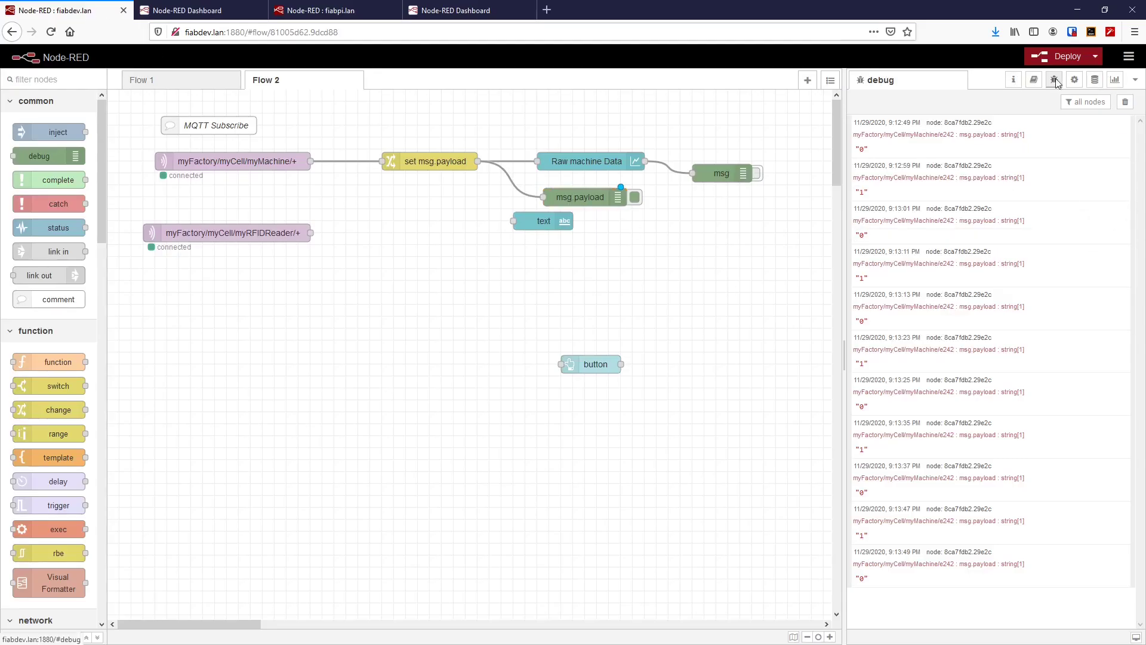
click(1115, 83)
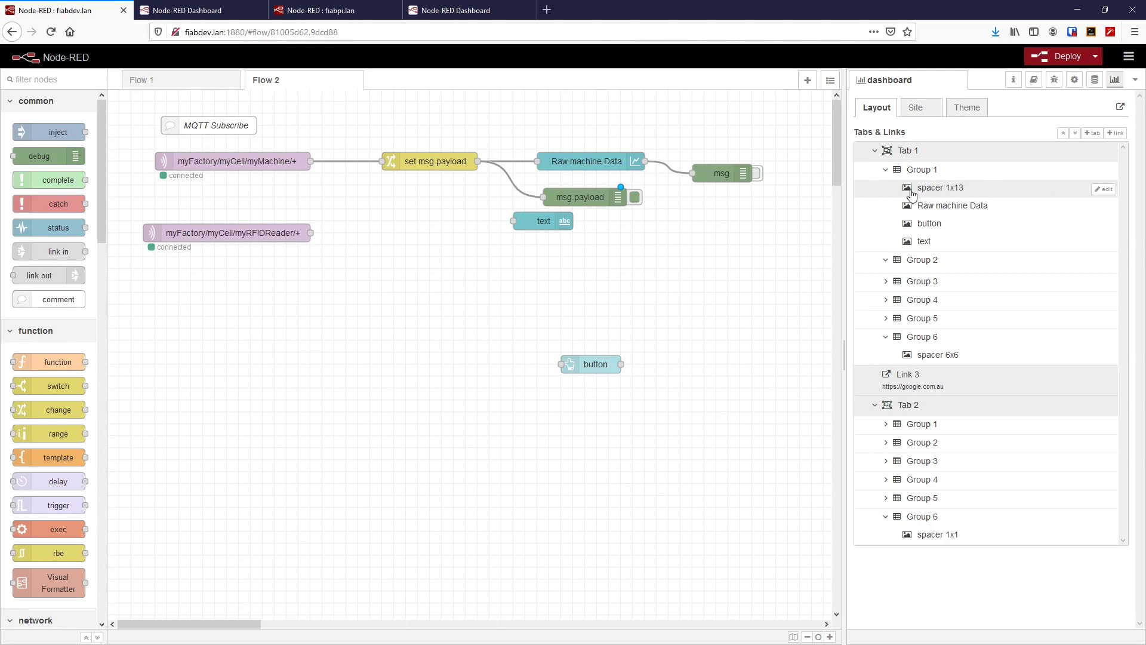
drag(909, 188, 951, 206)
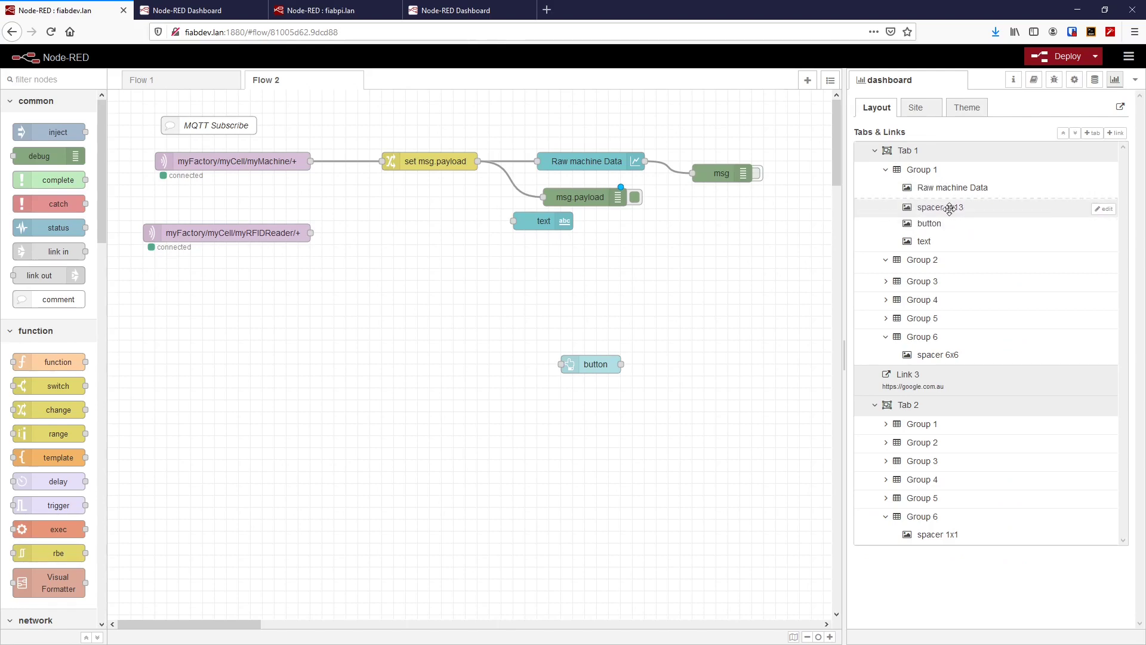
Resize the Group 1 spacer to 4 x 1 and deploy the flows.
click(1106, 208)
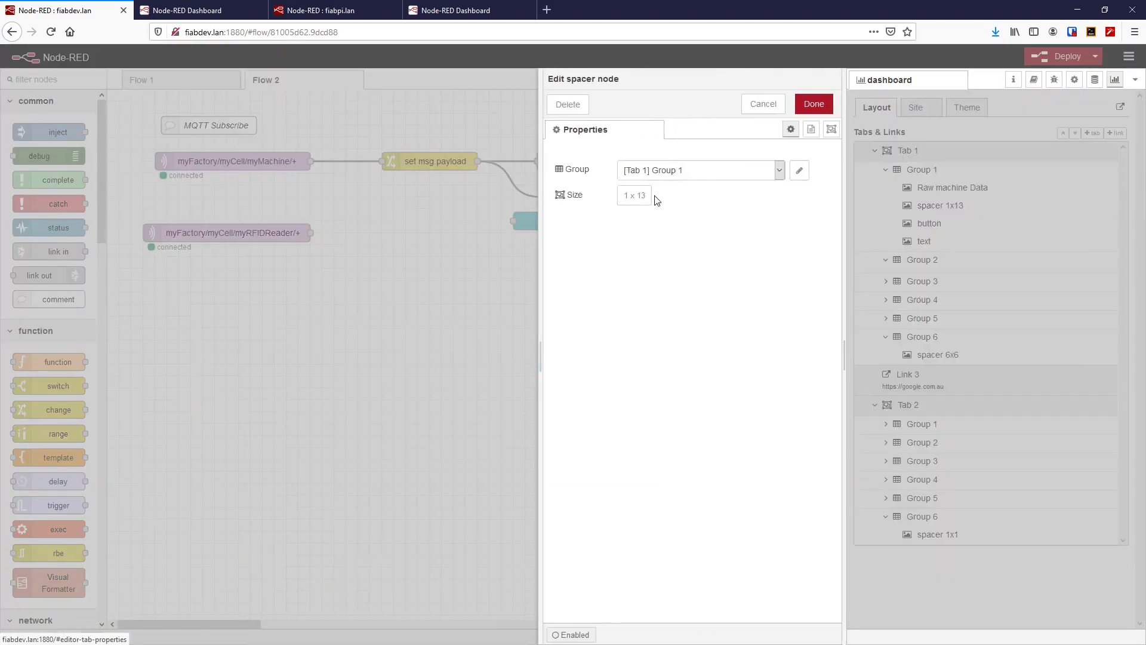
click(644, 195)
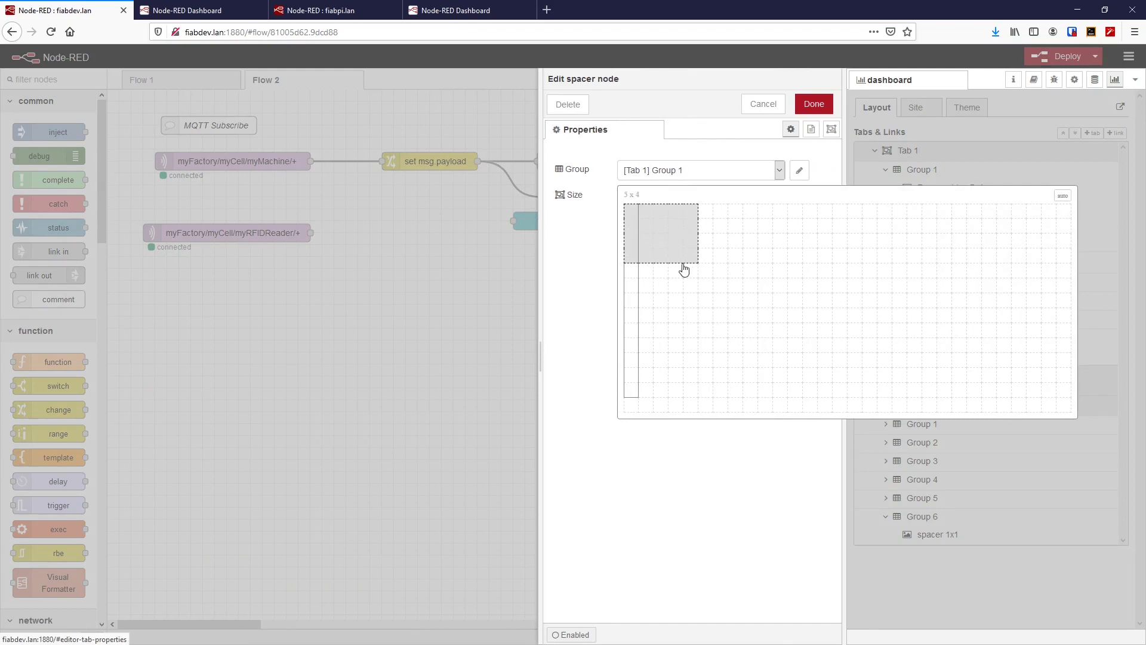
click(677, 217)
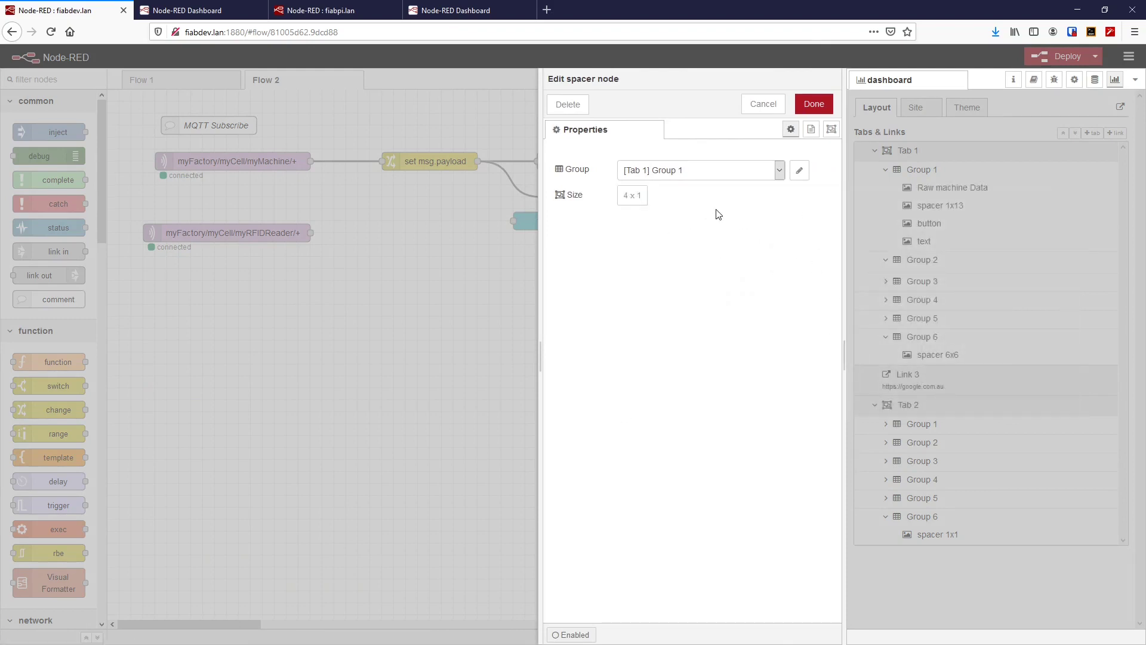
click(814, 104)
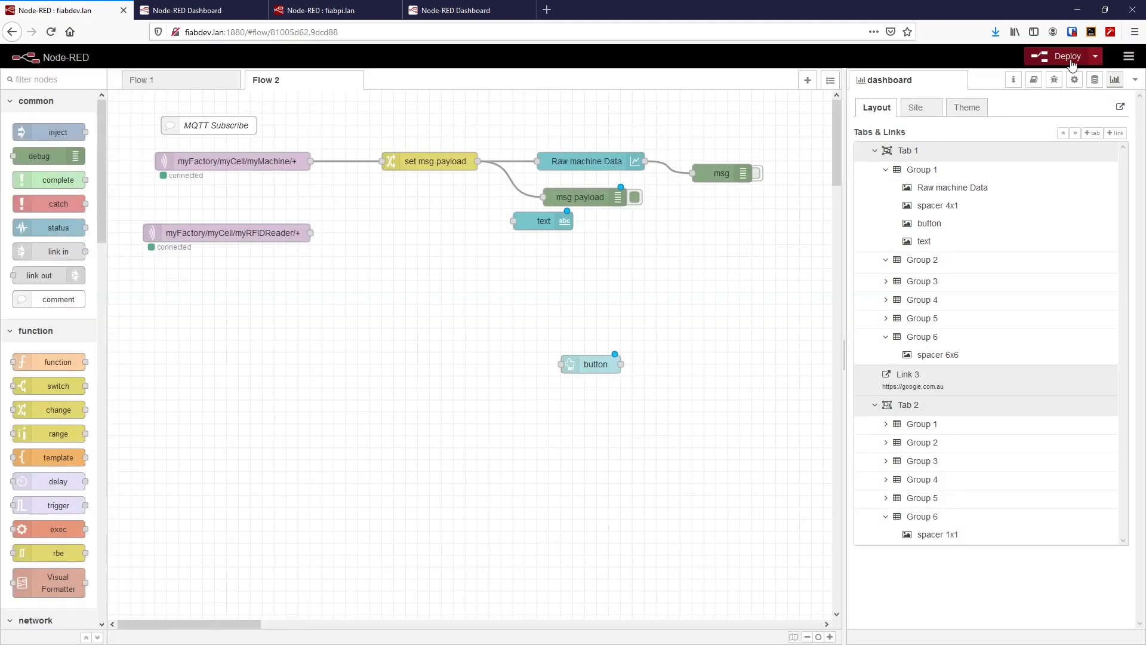
click(1067, 57)
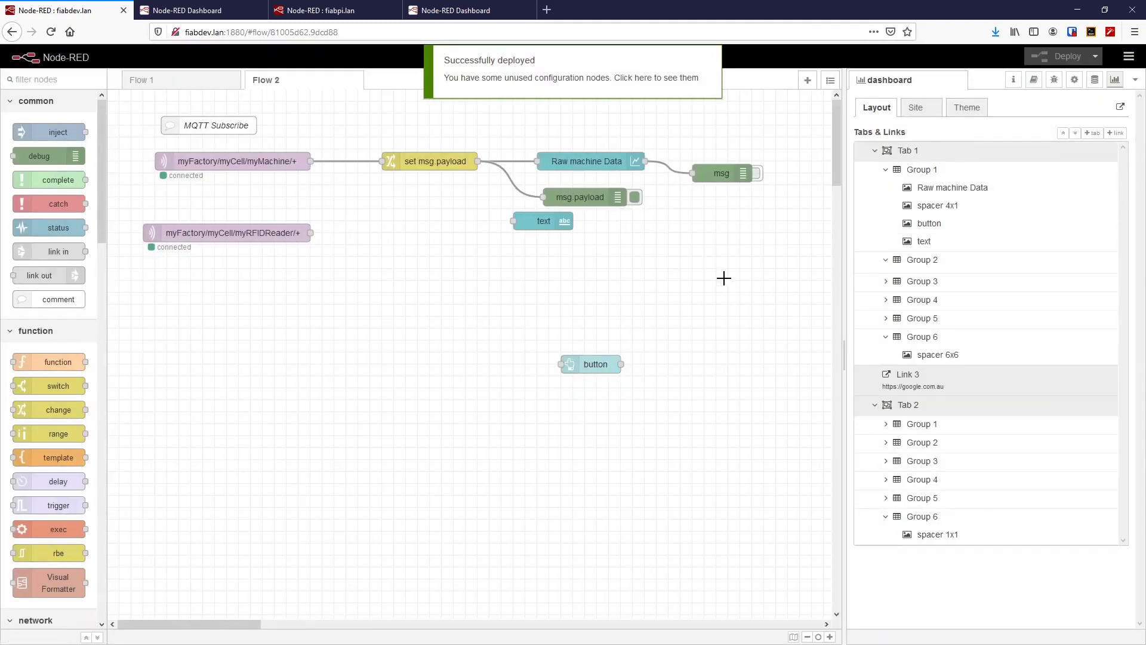
Review the button node's settings and its ui_button help, closing with the dashboard layout shown again.
double_click(605, 364)
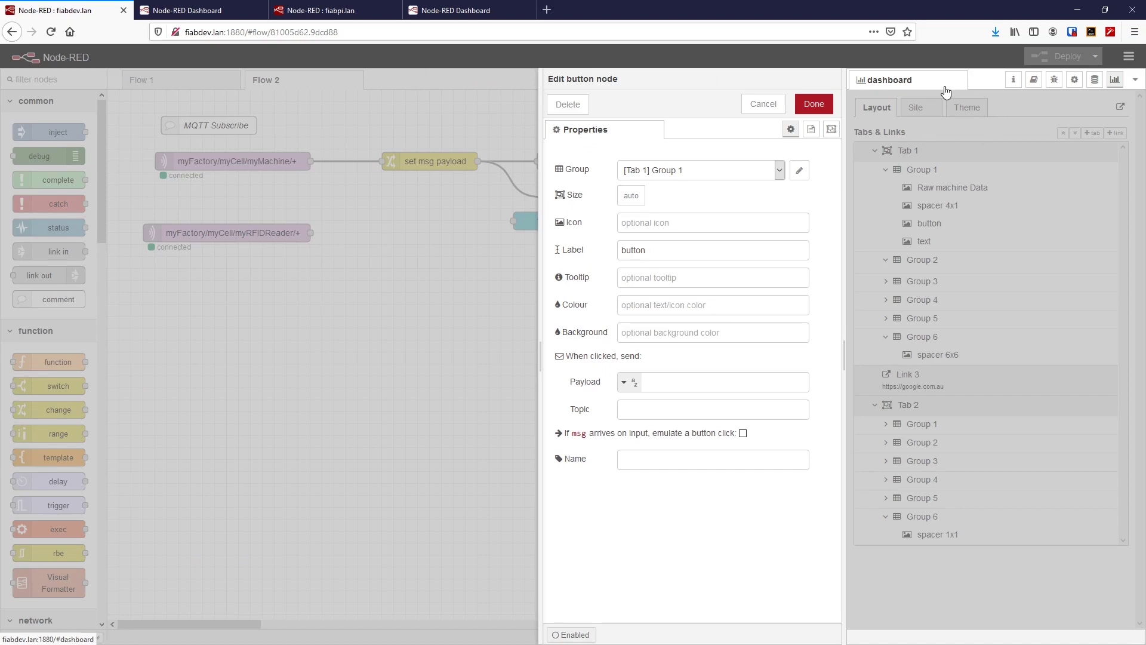
click(1034, 80)
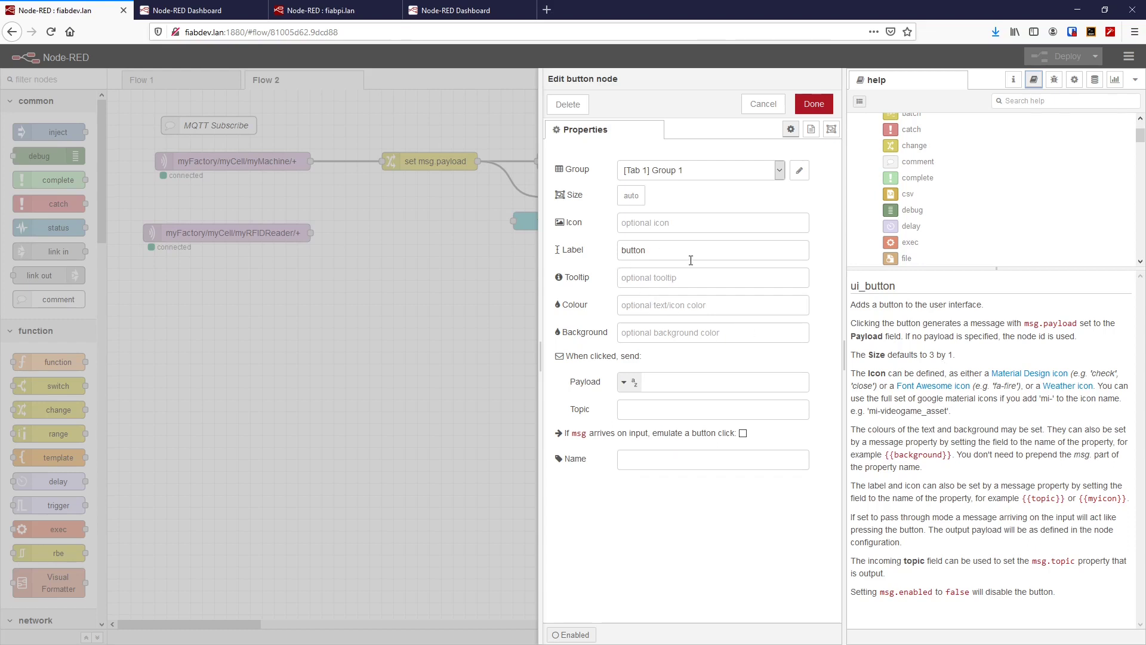
click(814, 104)
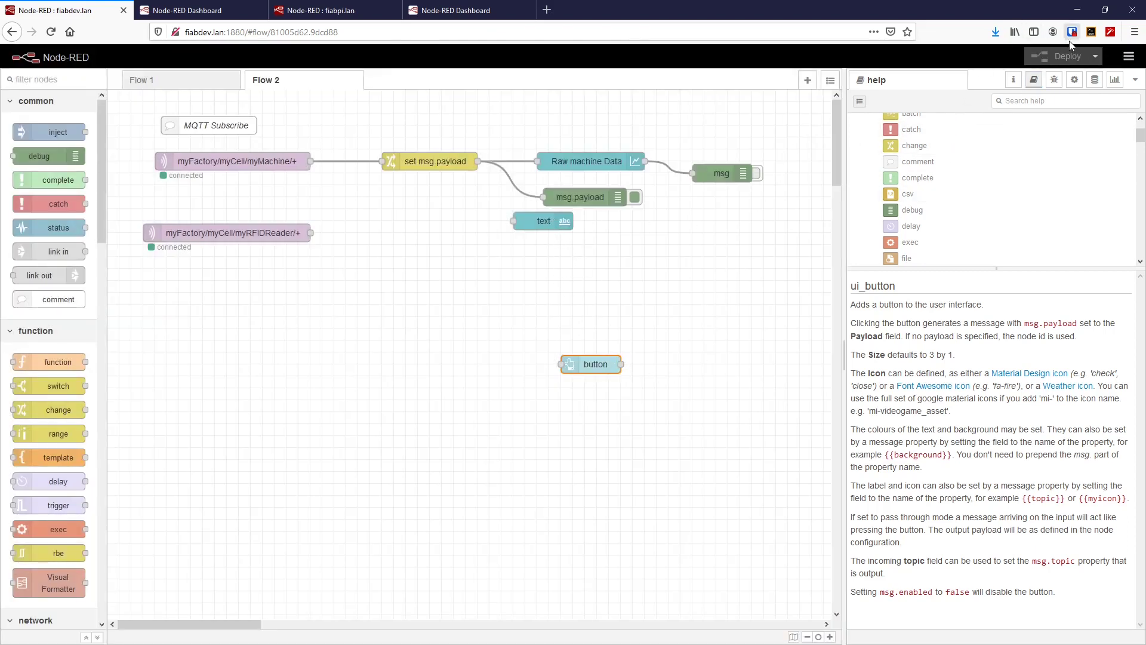
click(1114, 81)
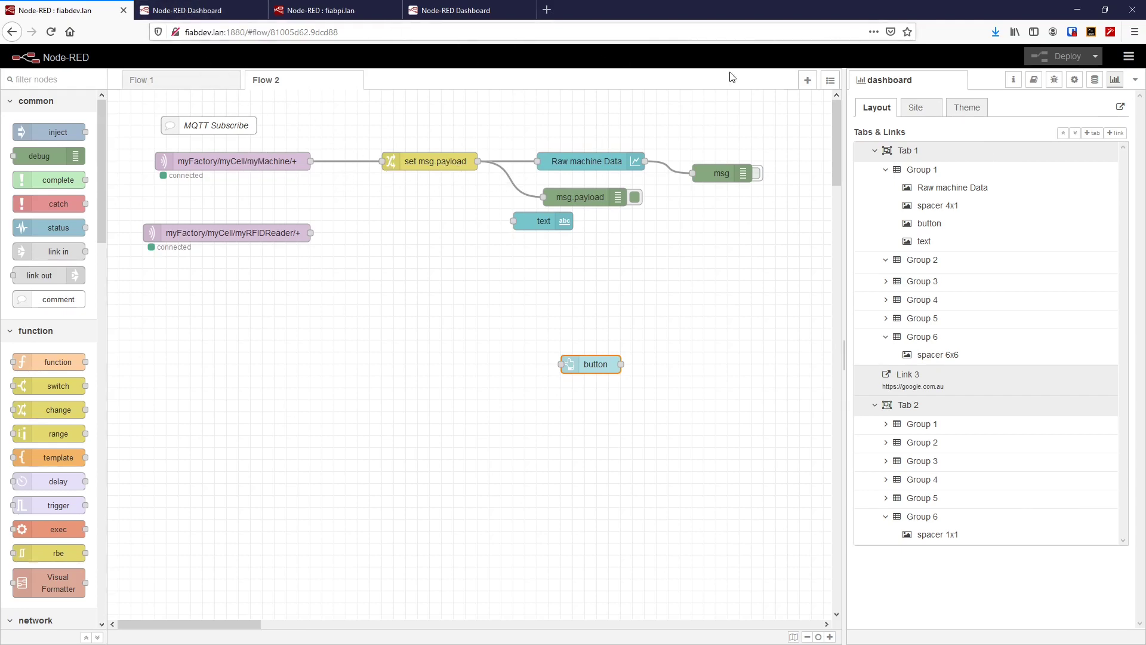
Examine the Raw machine Data chart in Group 1 on the dashboard page.
click(212, 14)
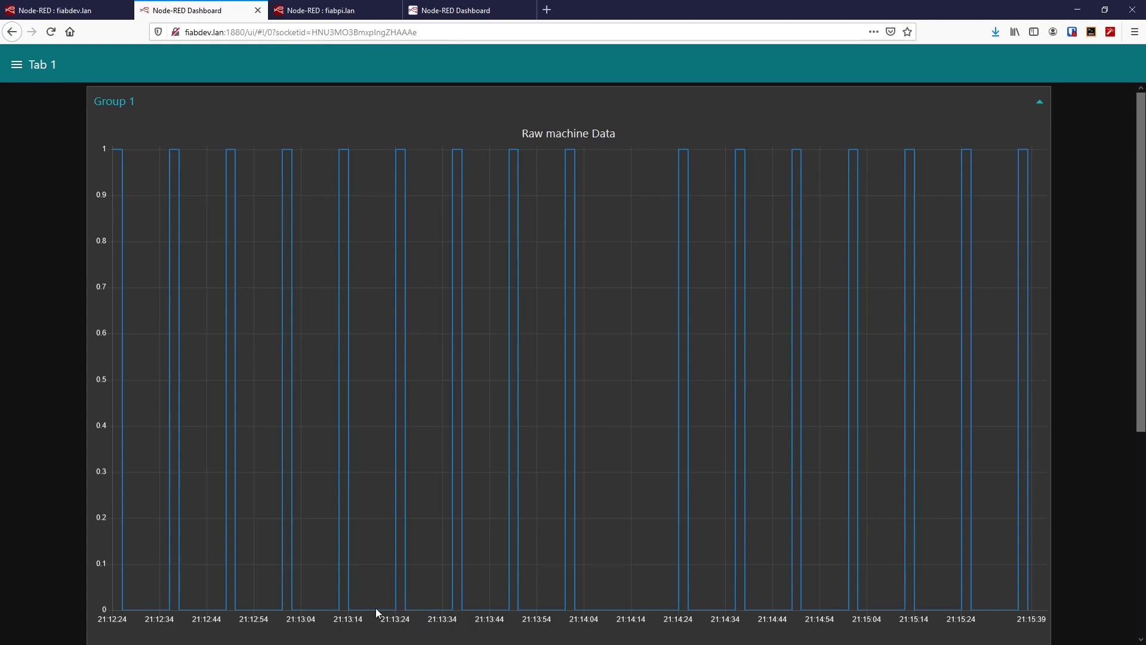
mouse_move(394, 609)
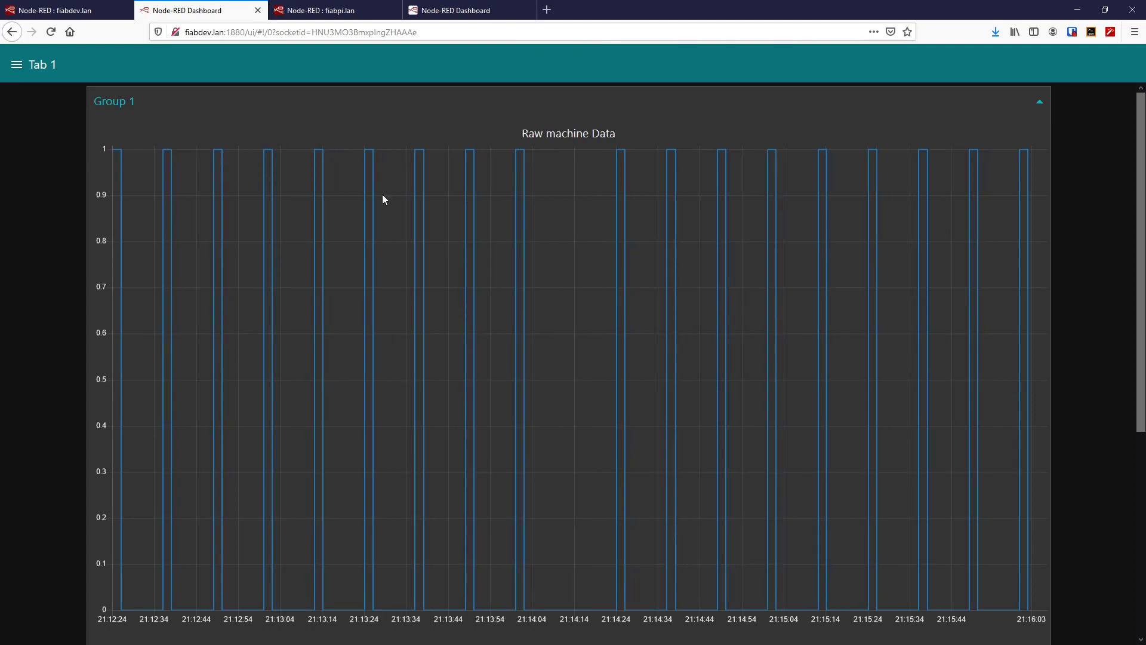
Return to the flow editor and open the Raw machine Data chart node's settings.
click(66, 12)
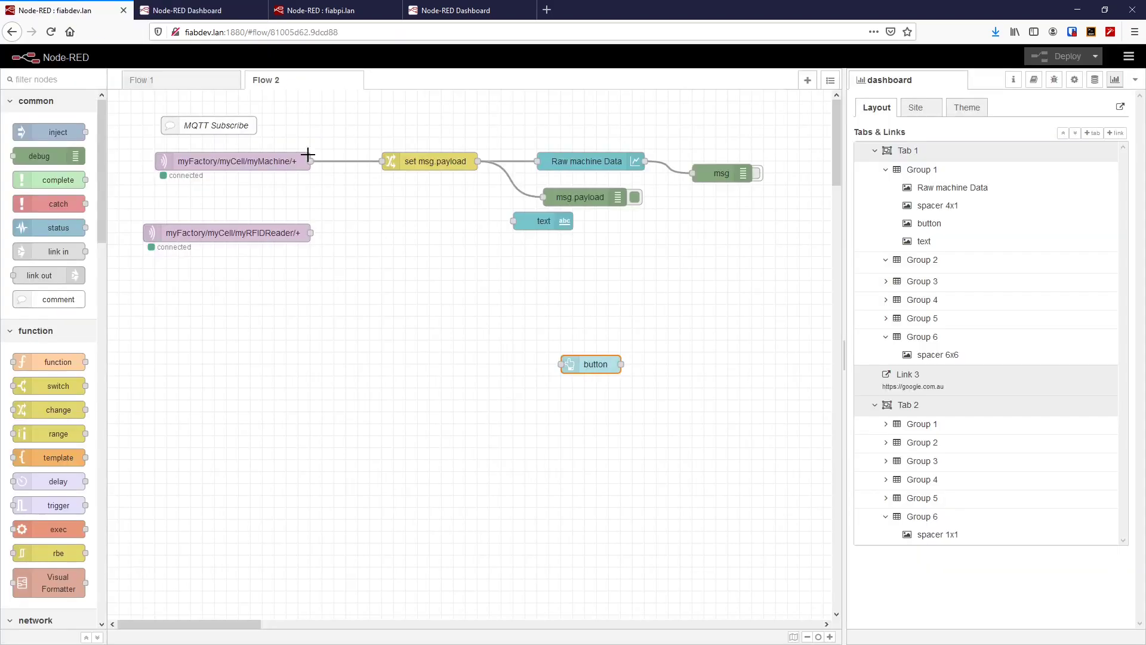
double_click(603, 160)
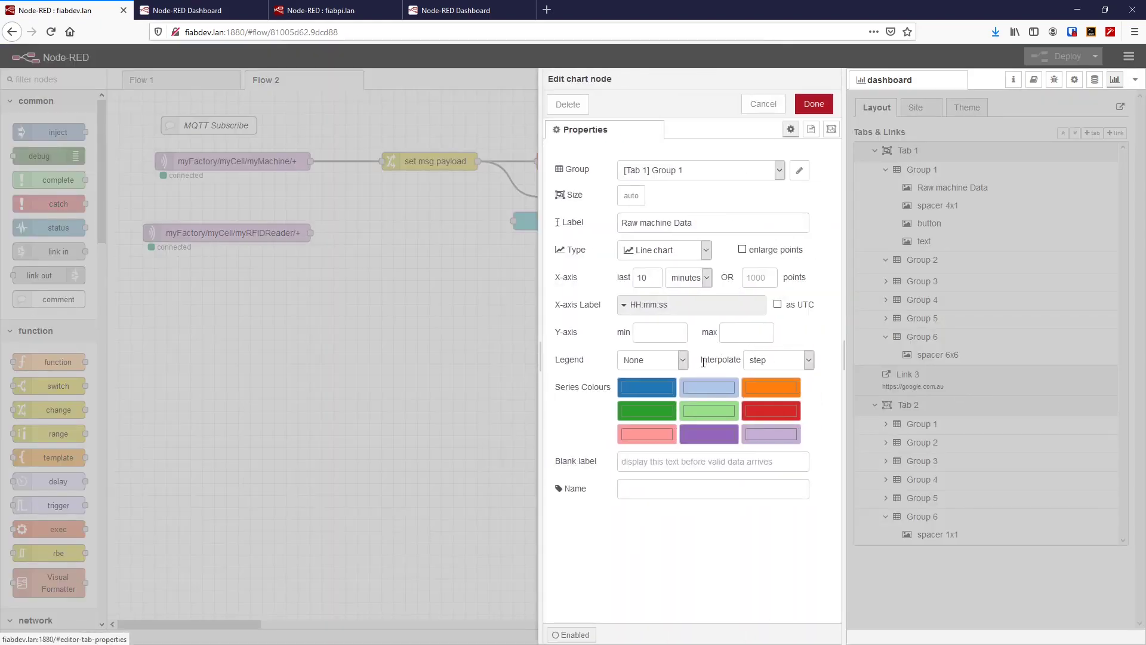
Set the Raw machine Data chart's interpolation to linear and deploy the flow.
click(809, 361)
click(776, 380)
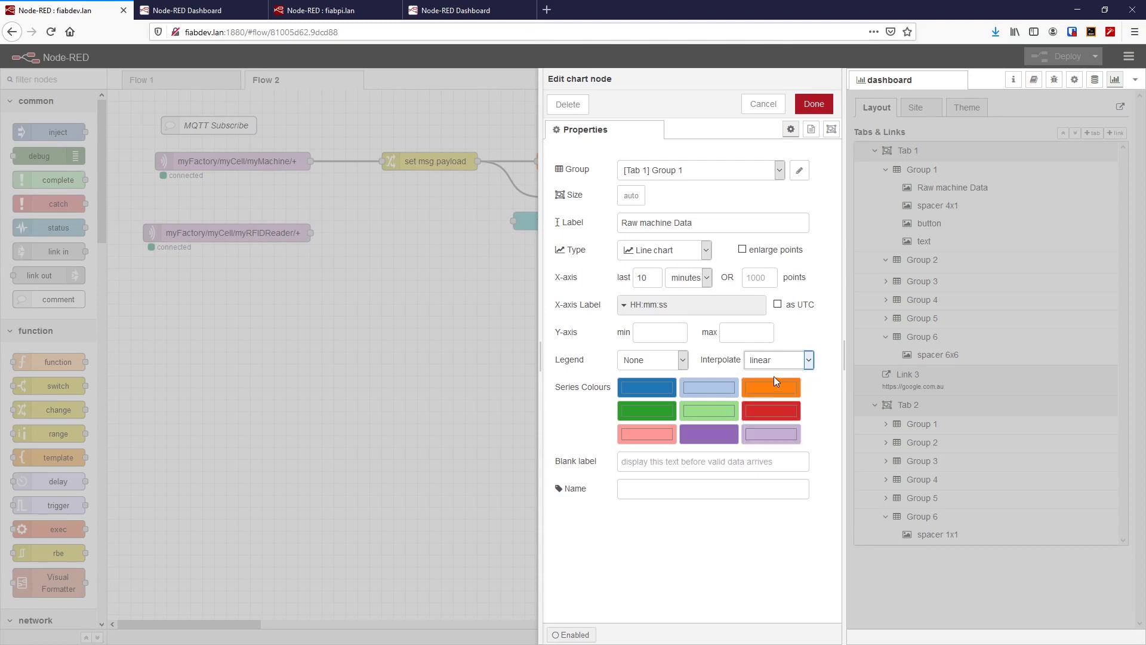
click(814, 104)
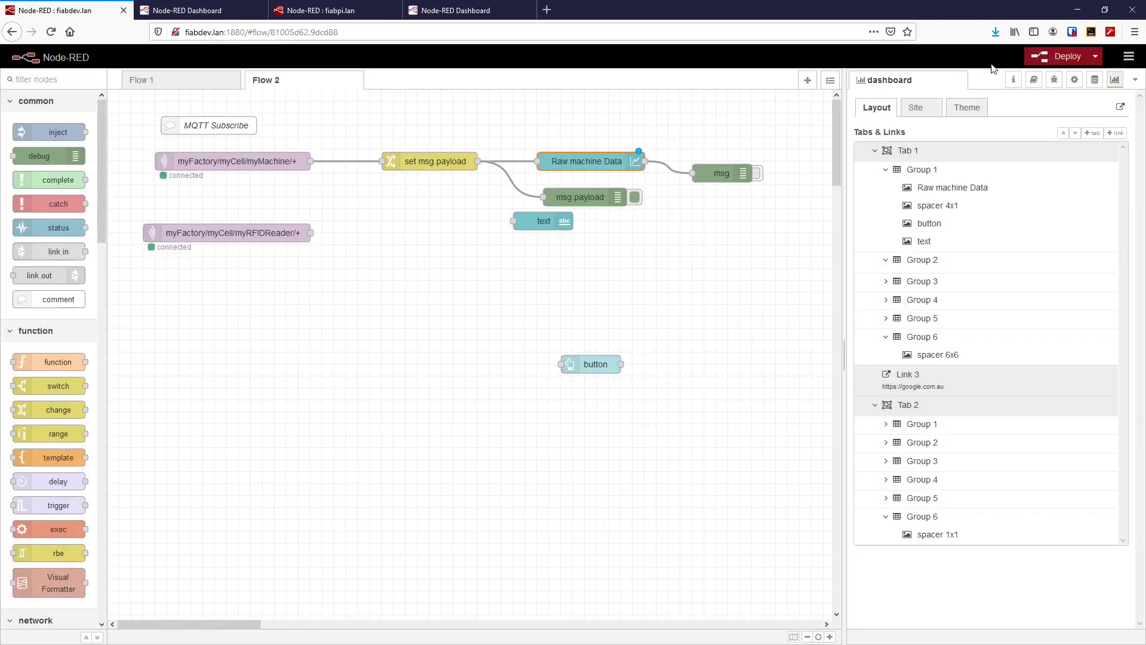
click(1051, 57)
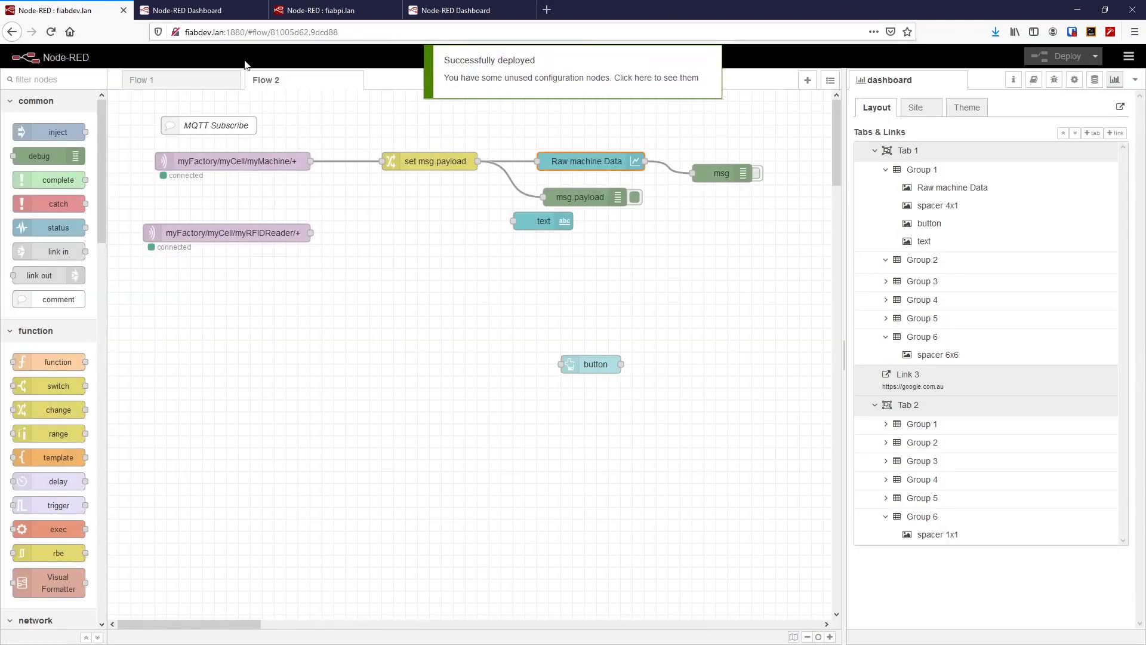
Inspect the time and value of several data points on the linear Raw machine Data chart in the dashboard.
click(196, 15)
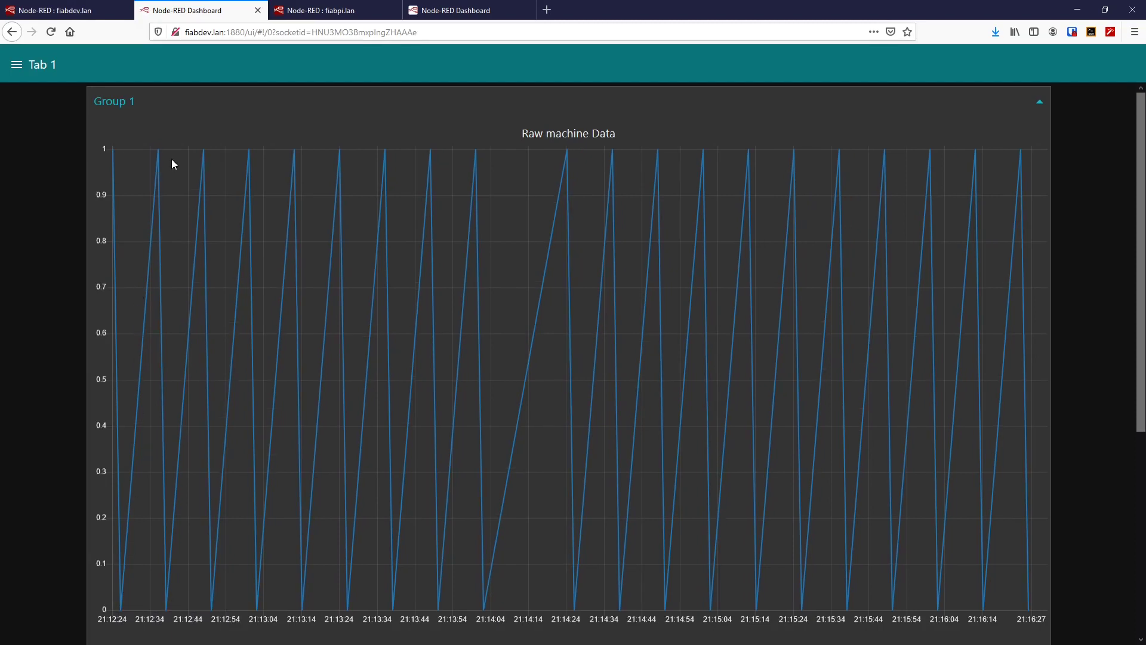
mouse_move(158, 149)
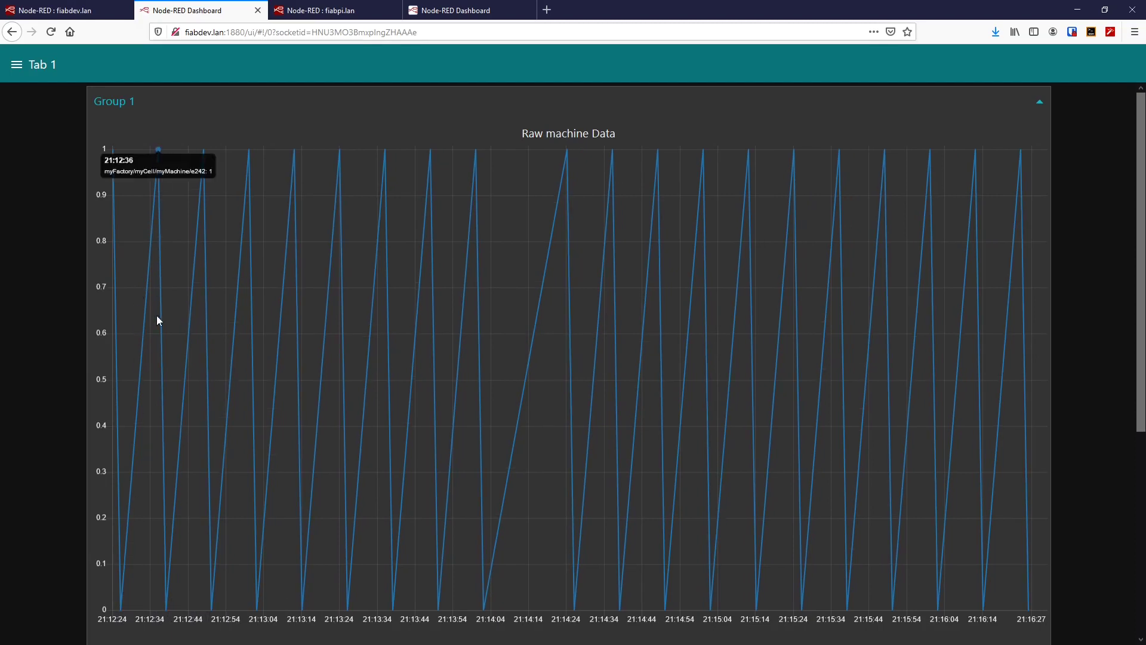
mouse_move(167, 613)
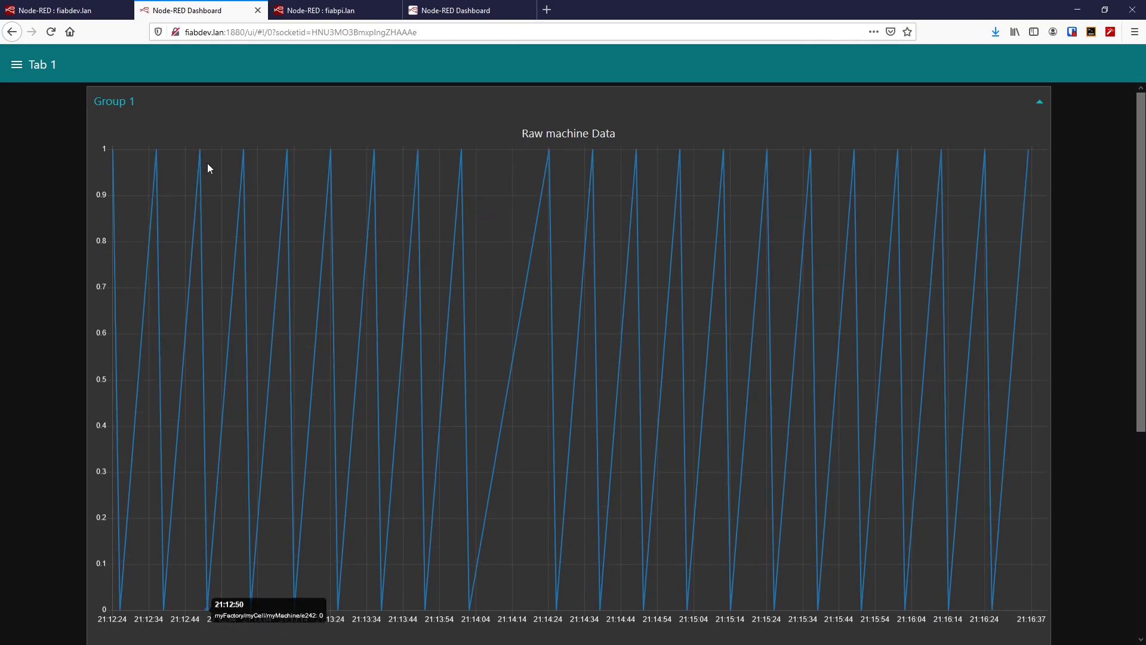
mouse_move(200, 153)
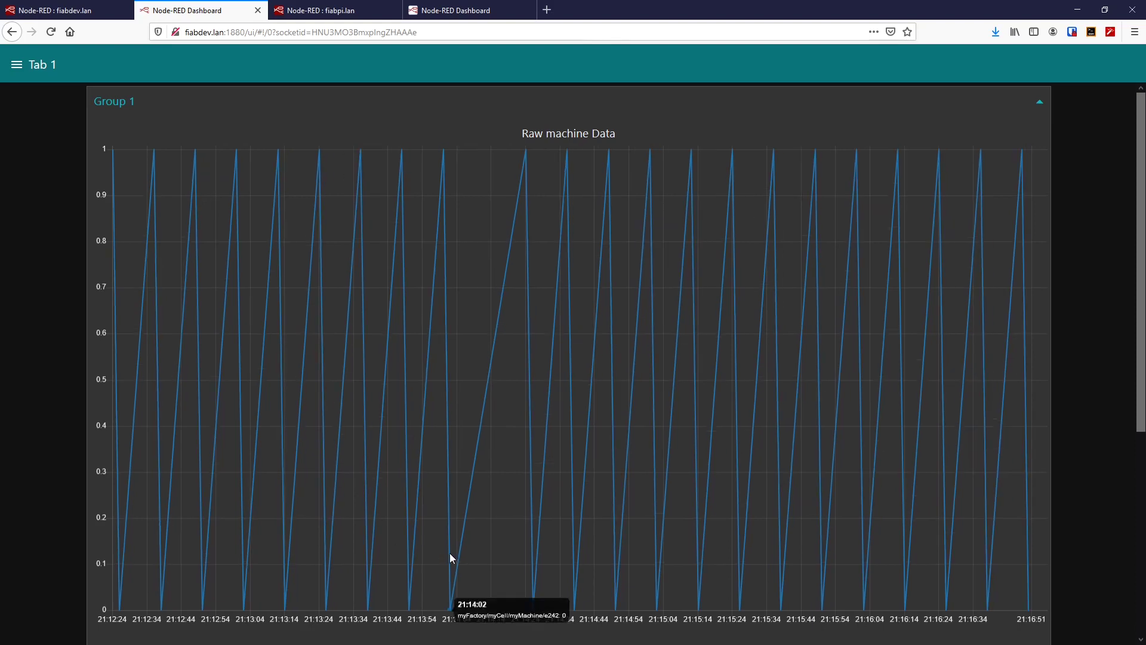
Set the Raw machine Data chart node's interpolation to step and deploy the flow.
click(79, 12)
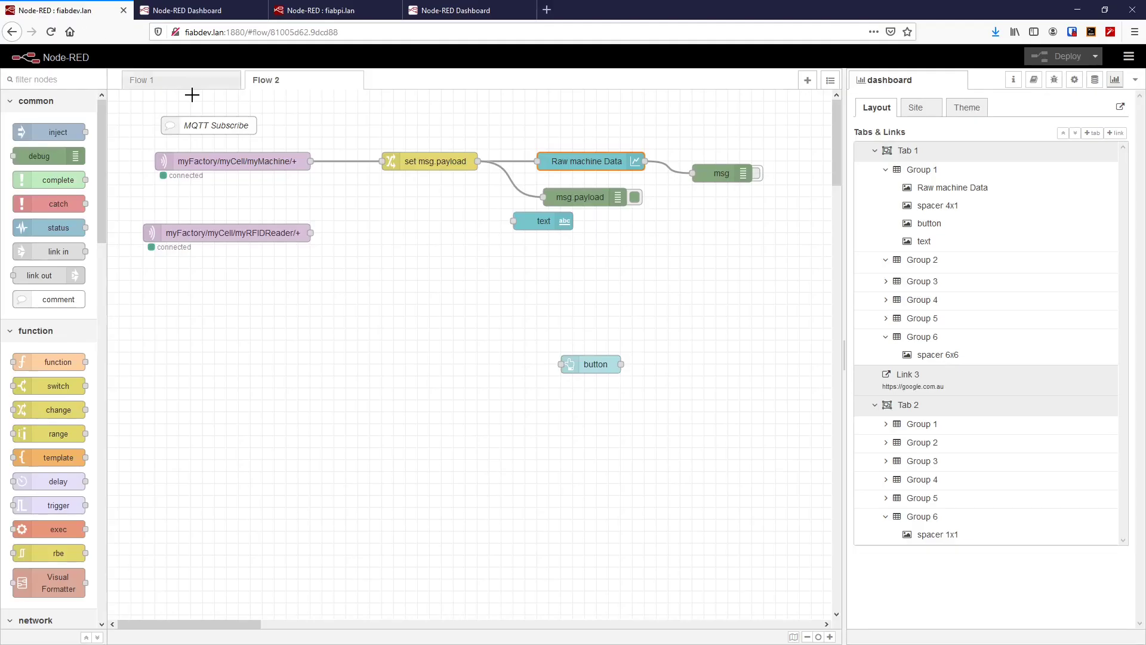
double_click(601, 162)
click(808, 360)
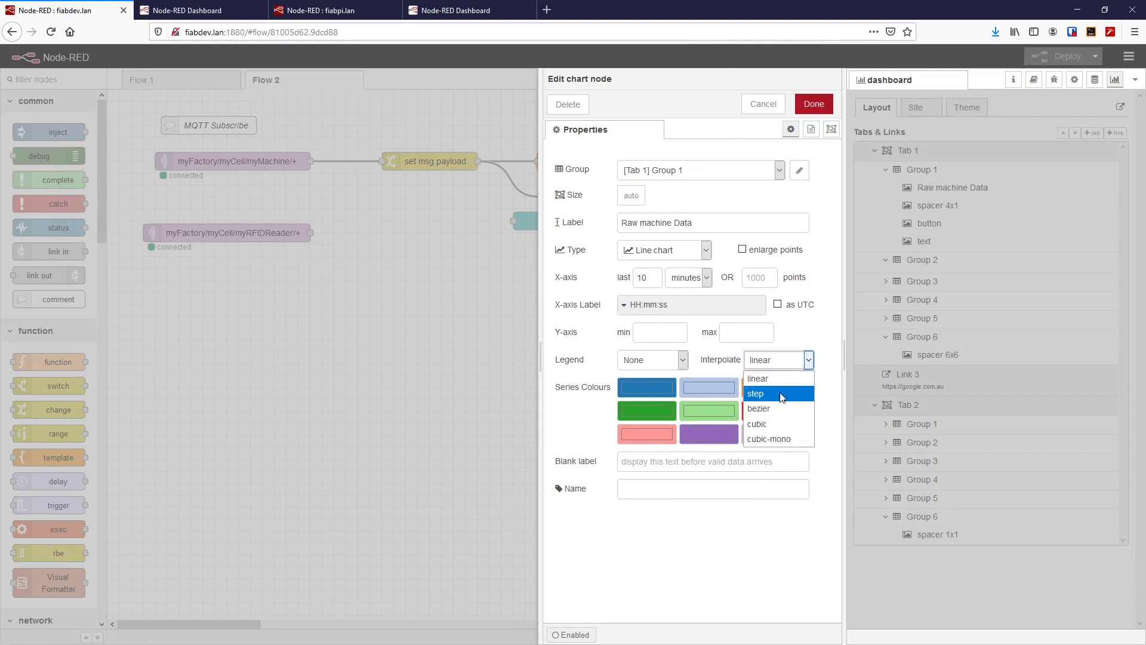
click(763, 388)
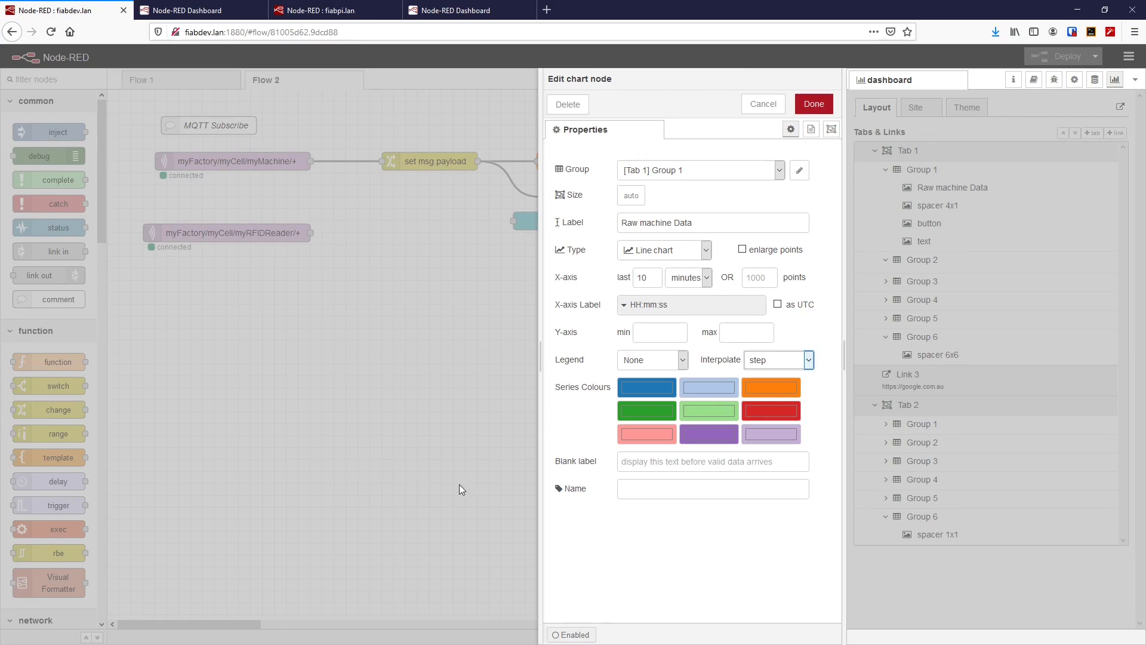
click(815, 105)
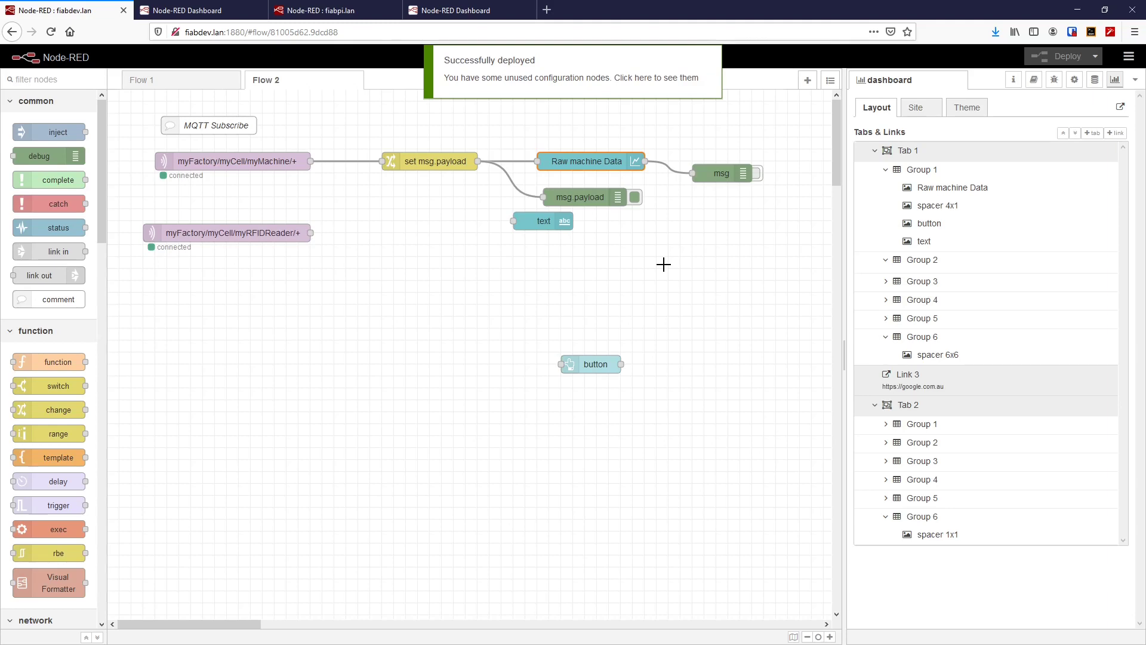
View the stepped chart on the dashboard, collapsing and re-expanding Group 1.
click(207, 13)
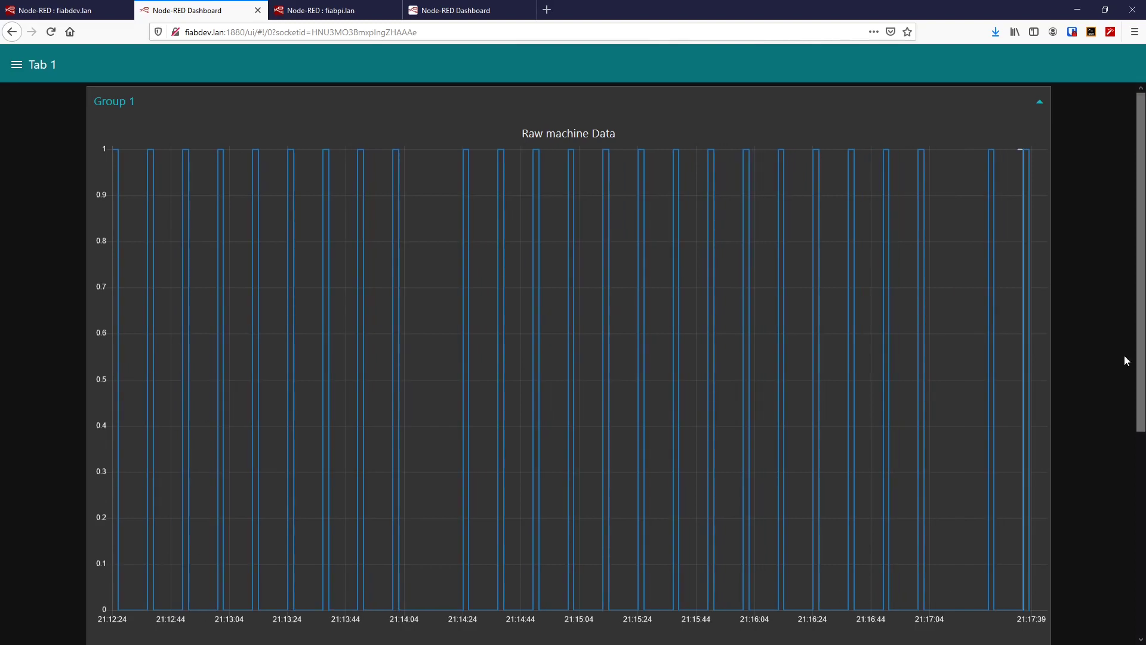
mouse_move(1019, 155)
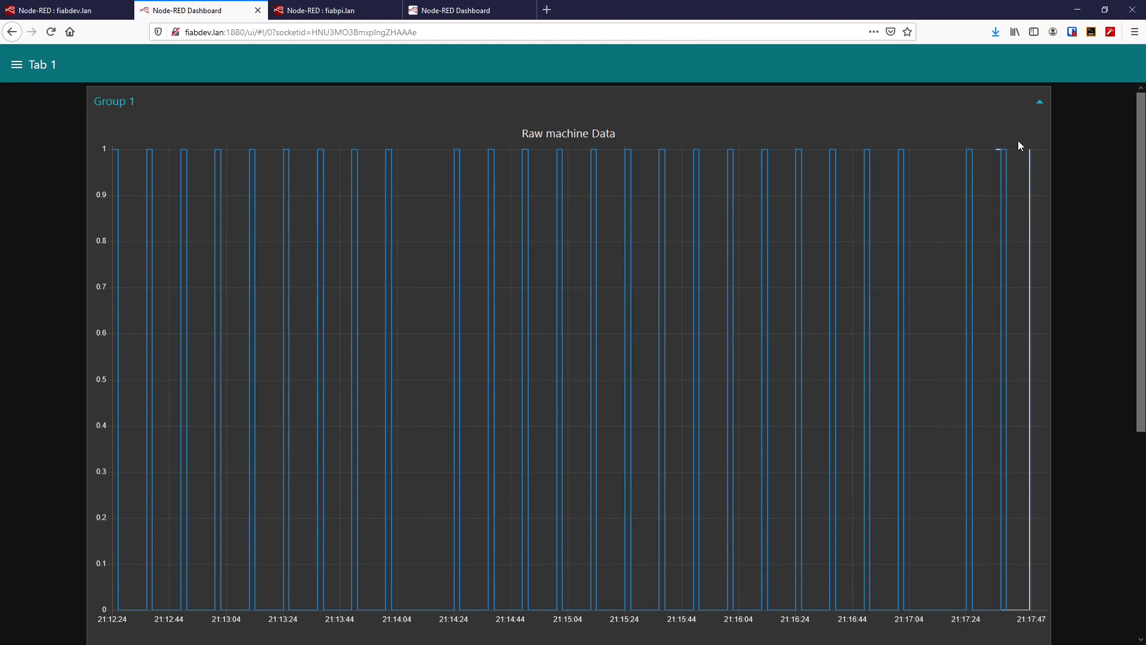
click(1040, 103)
click(1040, 104)
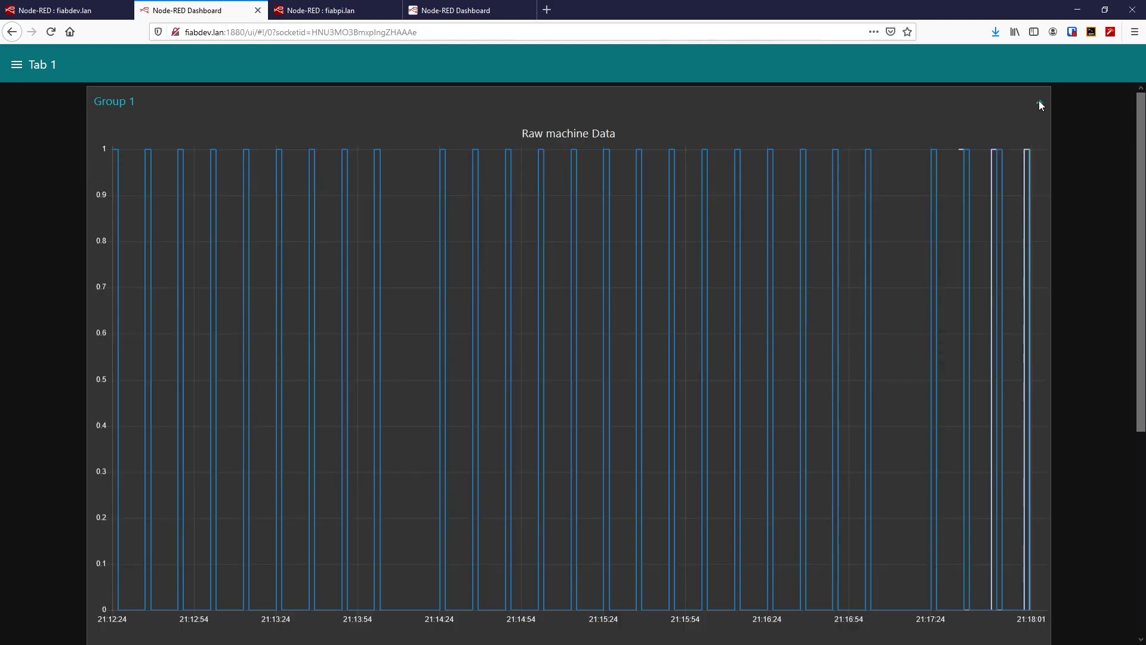
click(1040, 104)
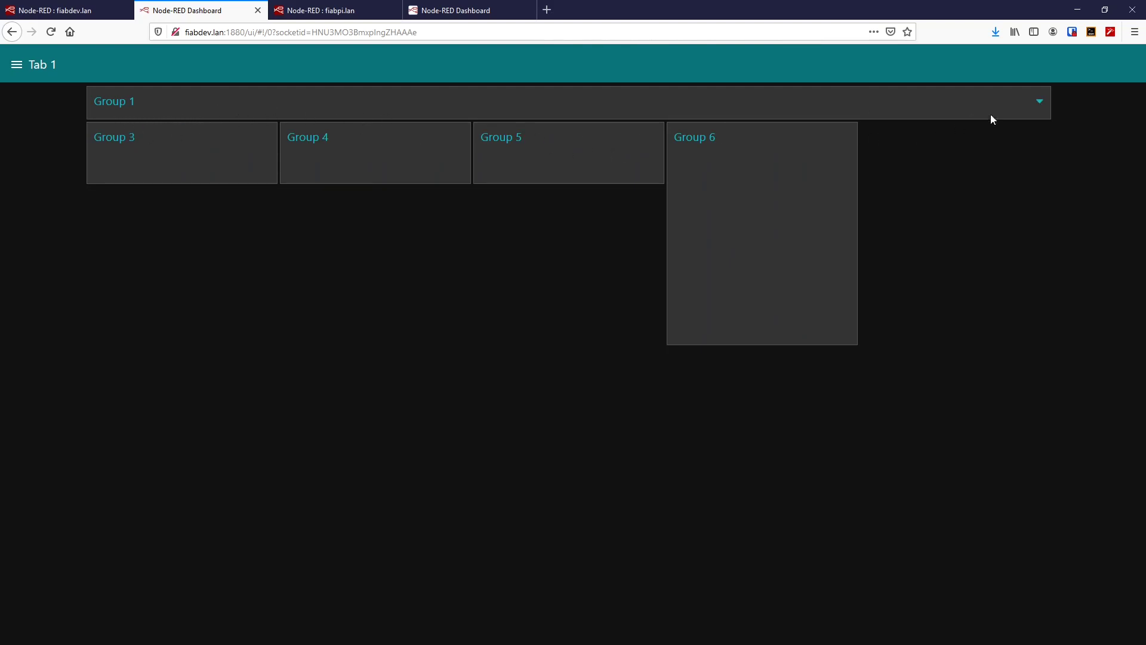
click(1039, 102)
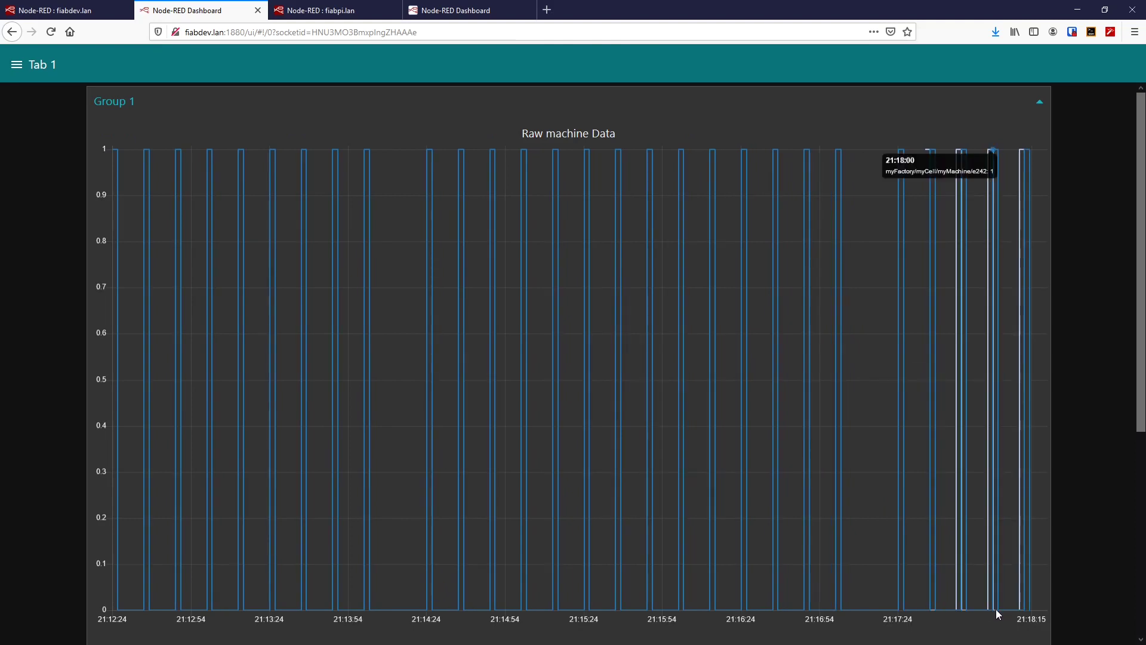
Examine the time, topic and value of the Raw machine Data chart's pulses and try the dashboard button below the chart.
mouse_move(924, 157)
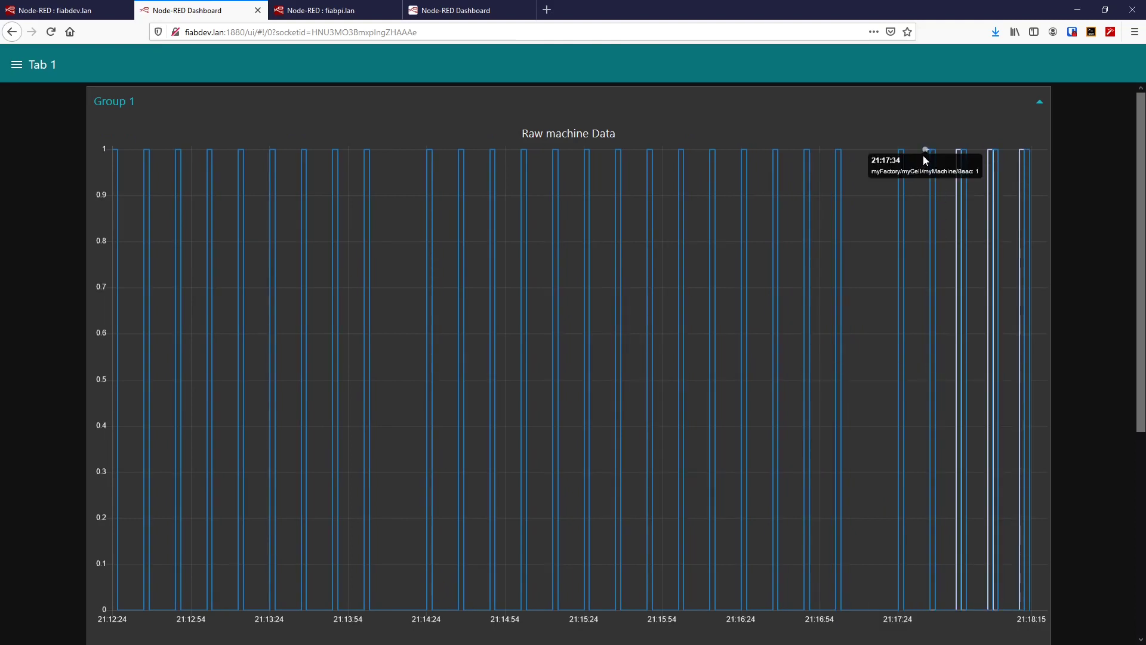
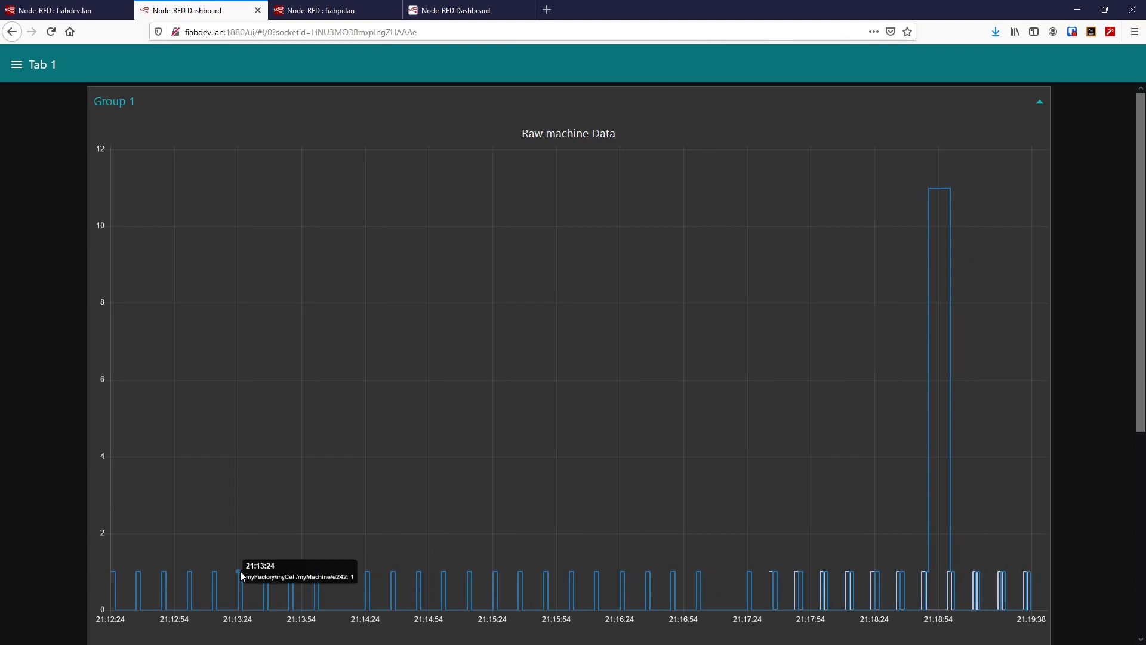
mouse_move(240, 575)
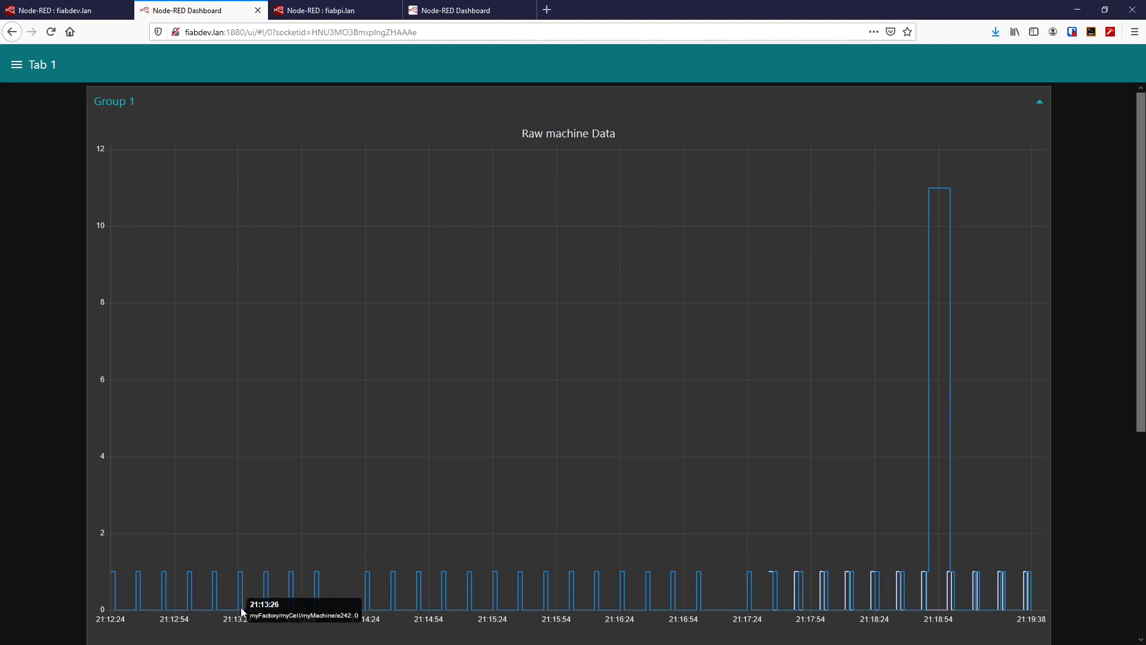
mouse_move(241, 610)
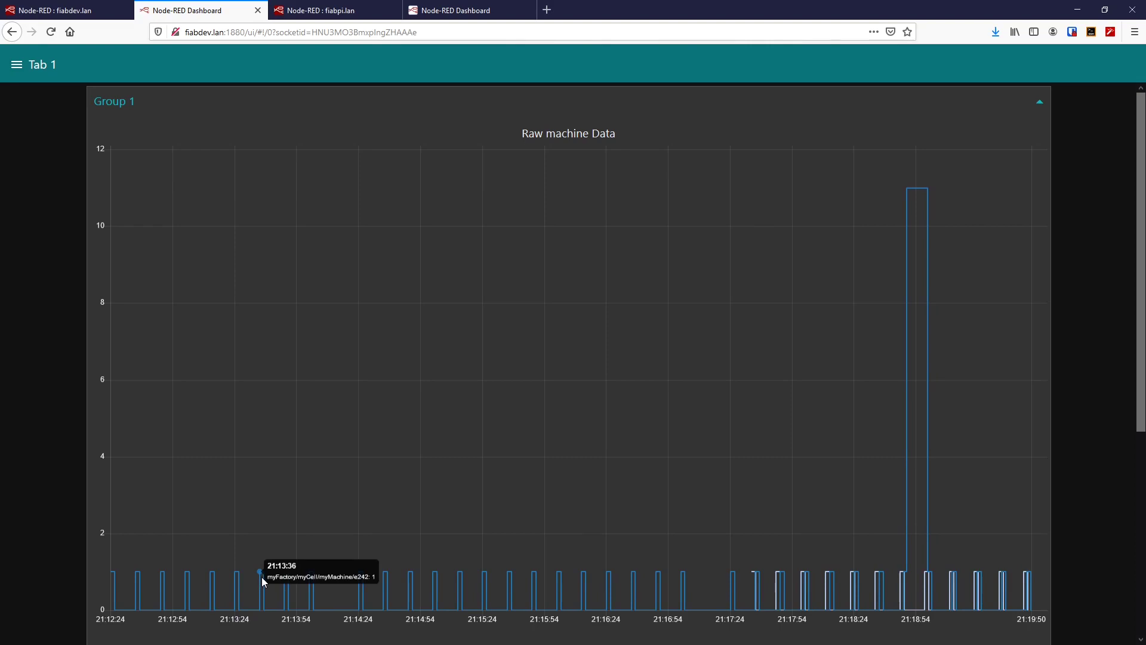
mouse_move(285, 613)
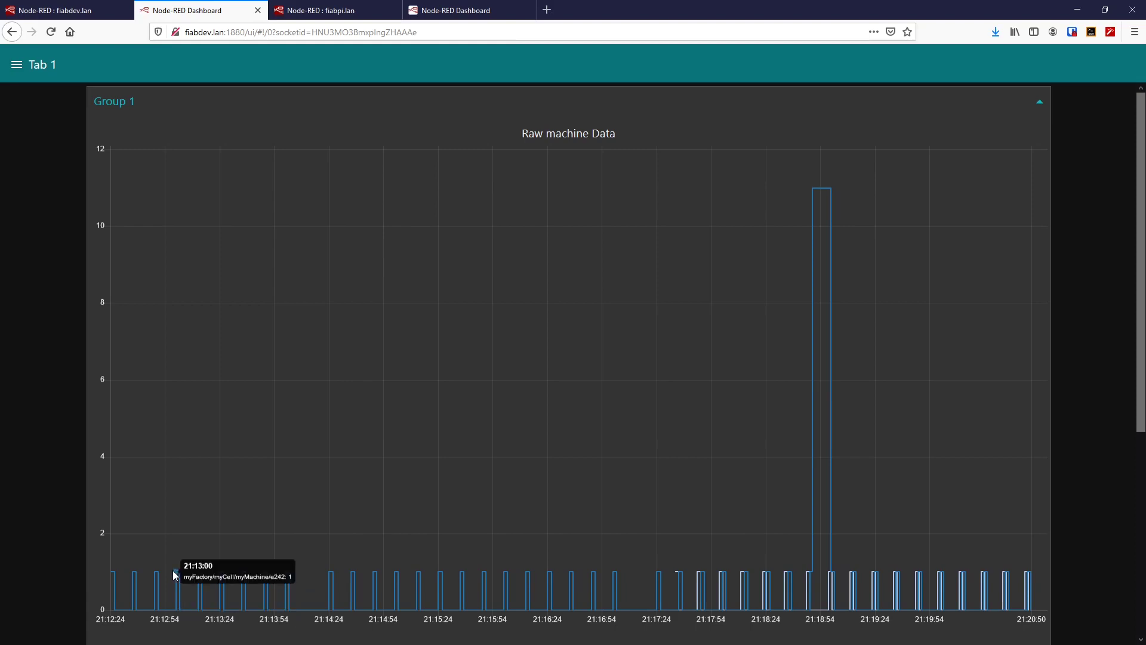
mouse_move(197, 572)
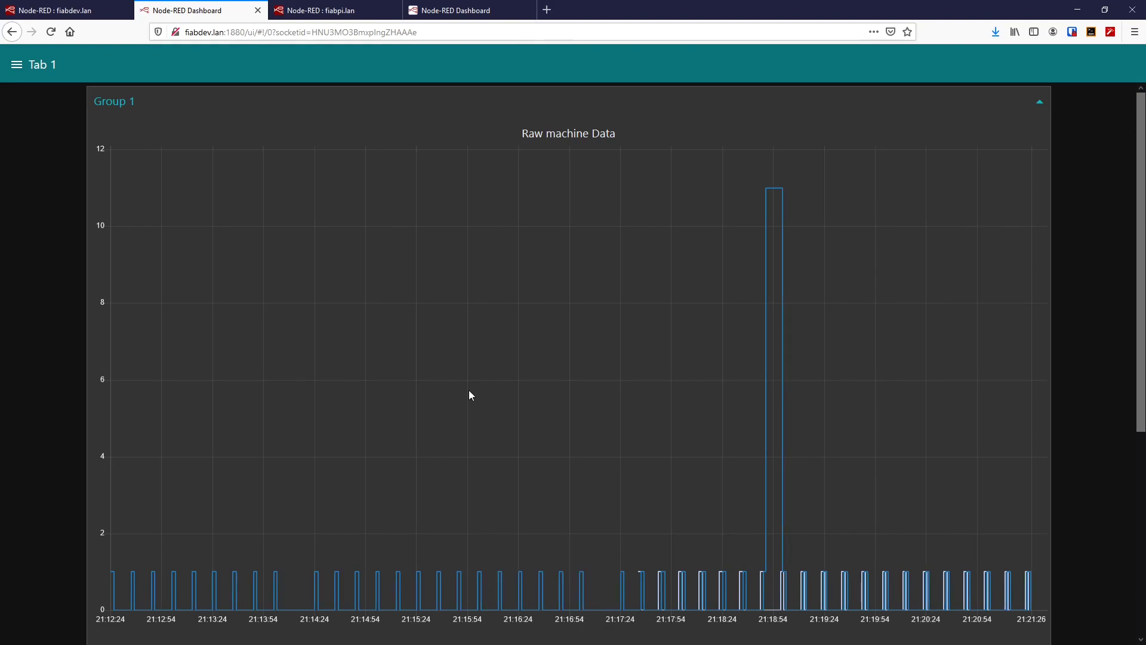
mouse_move(319, 578)
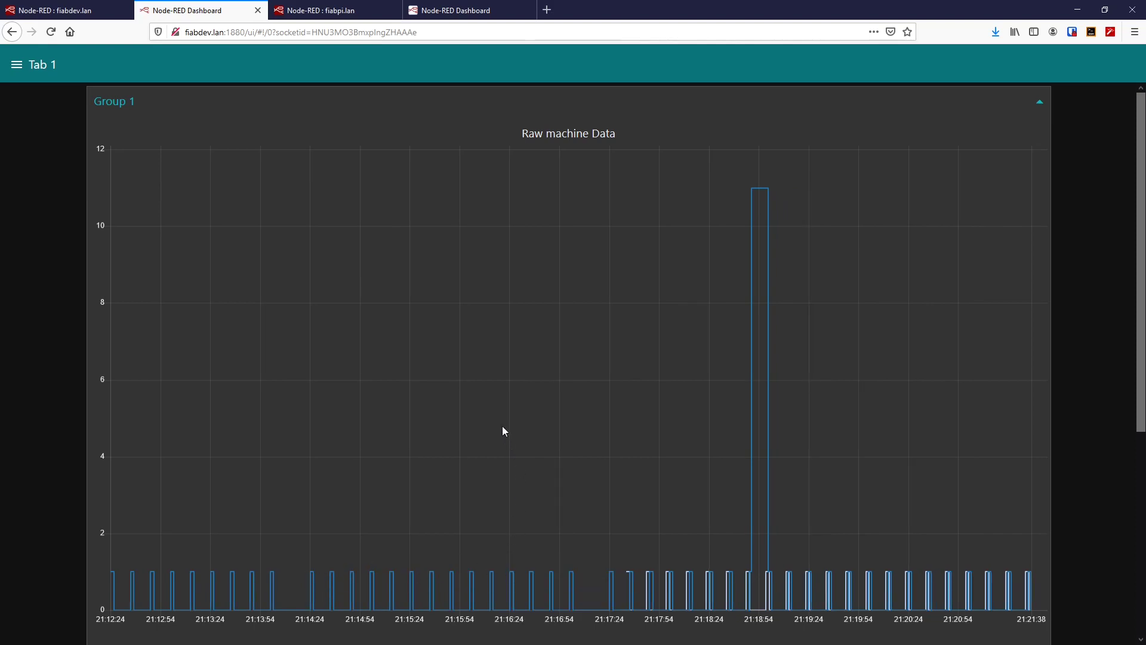
mouse_move(510, 483)
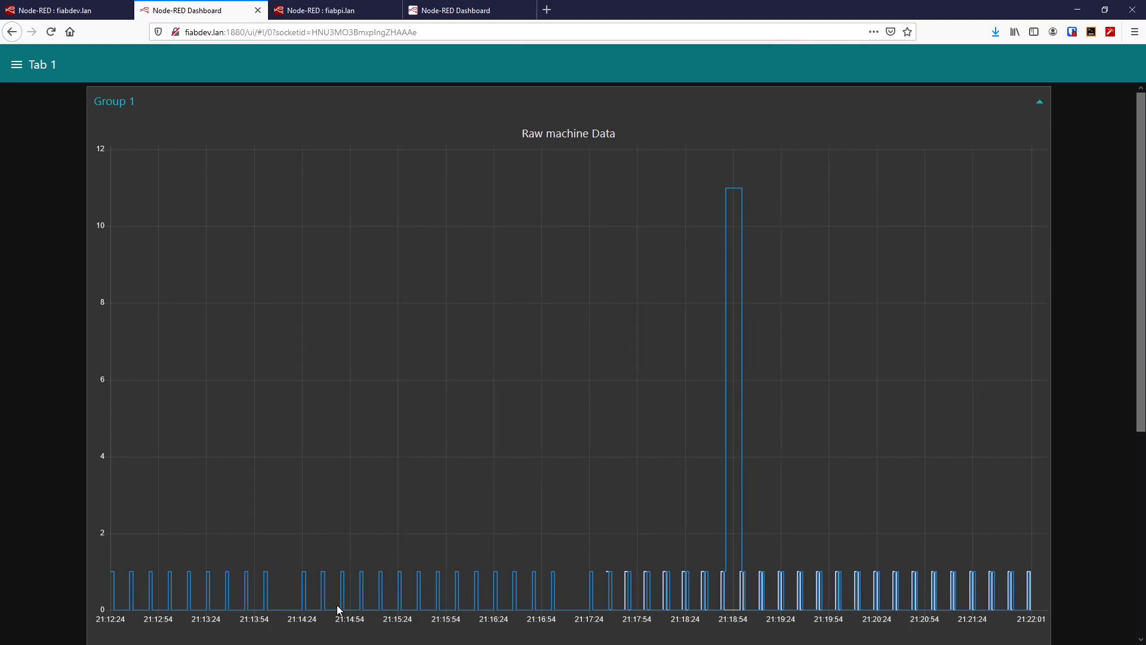
mouse_move(340, 603)
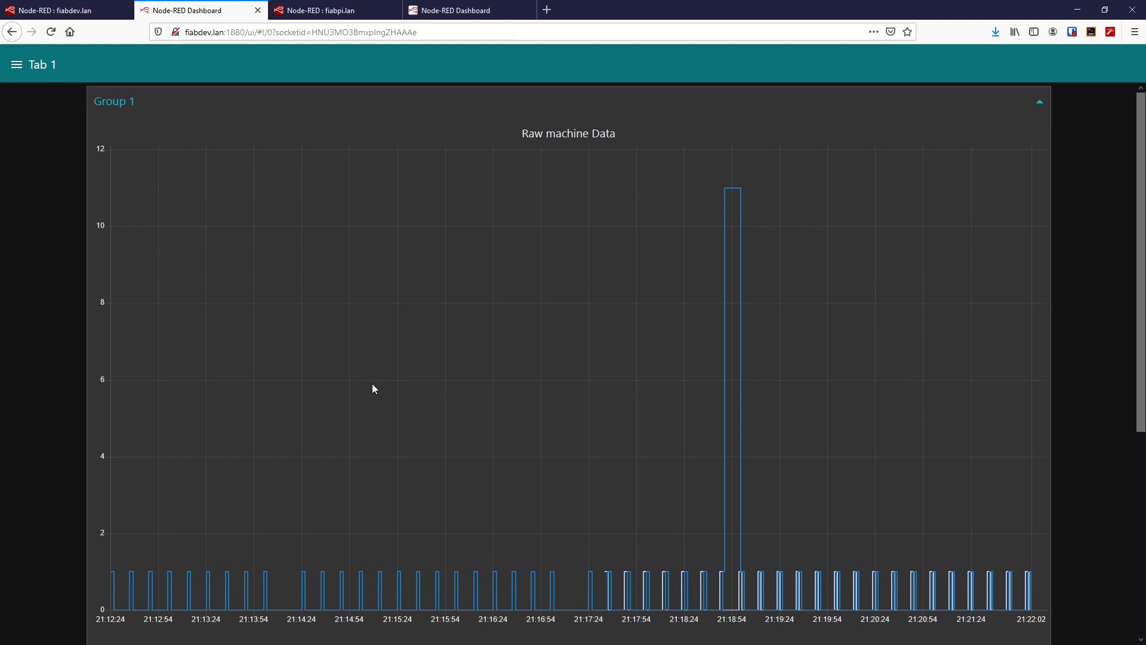
scroll(531, 406, down, 4)
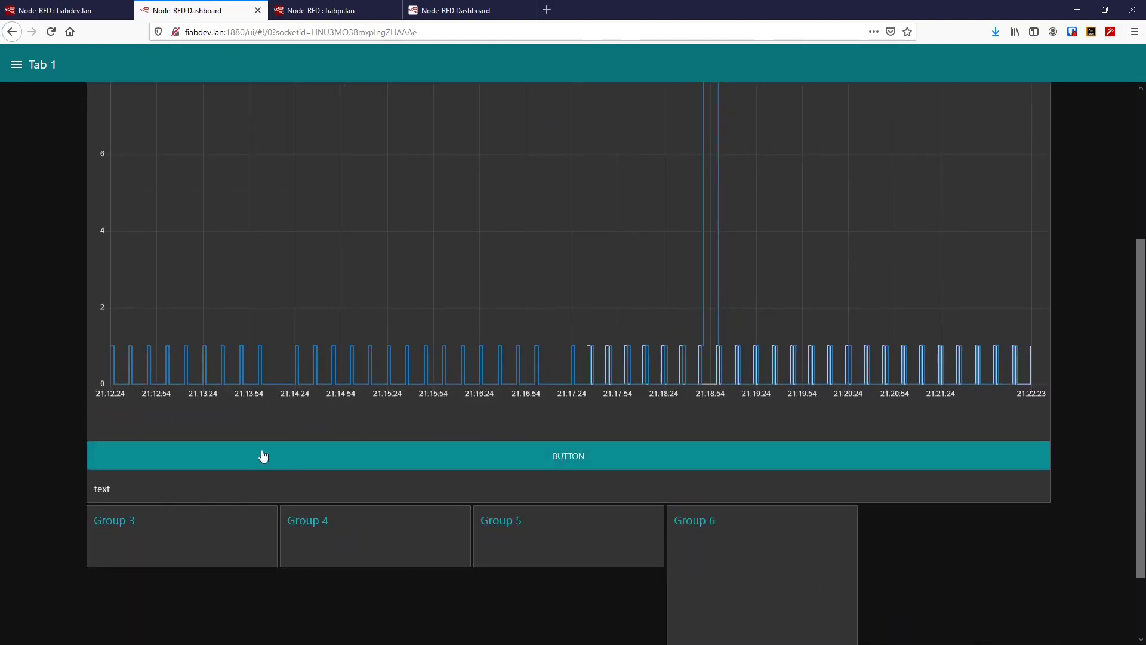
click(581, 463)
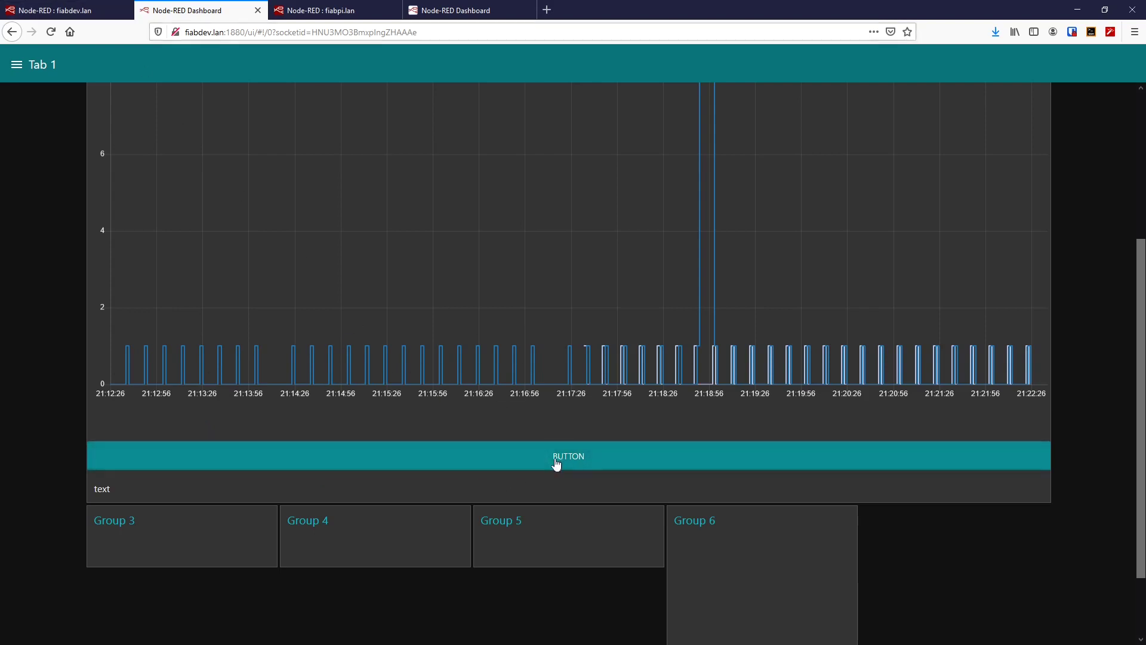
Rearrange the text, msg.payload debug, set msg.payload and Raw machine Data nodes in Flow 2 to widen the gap before the chart.
click(67, 12)
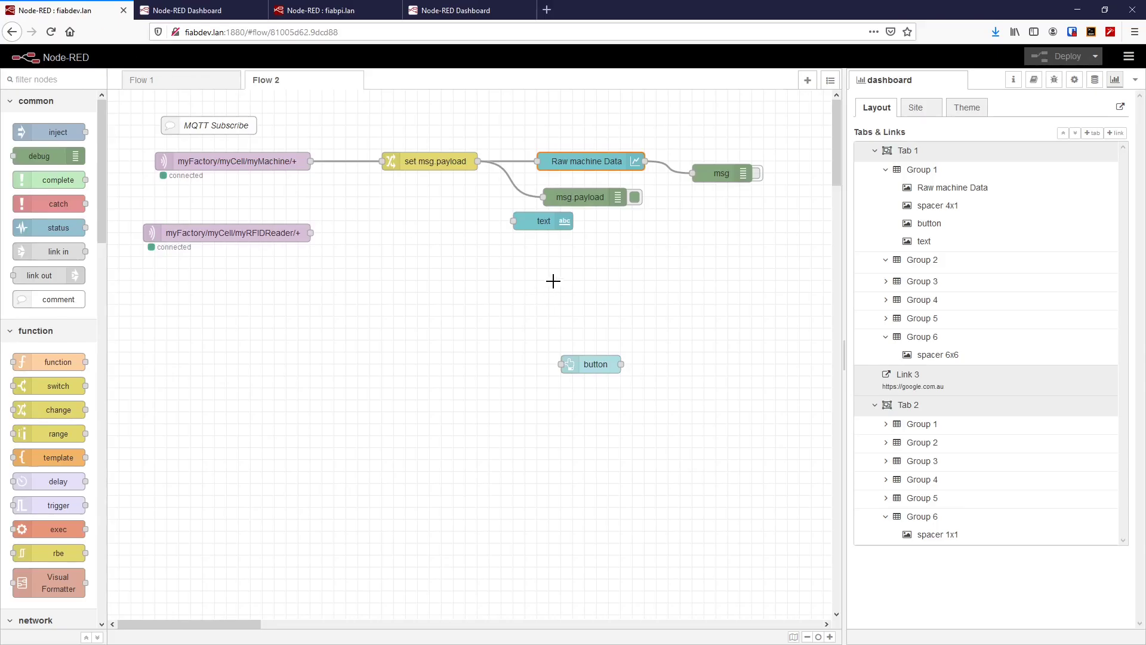
drag(546, 221, 487, 292)
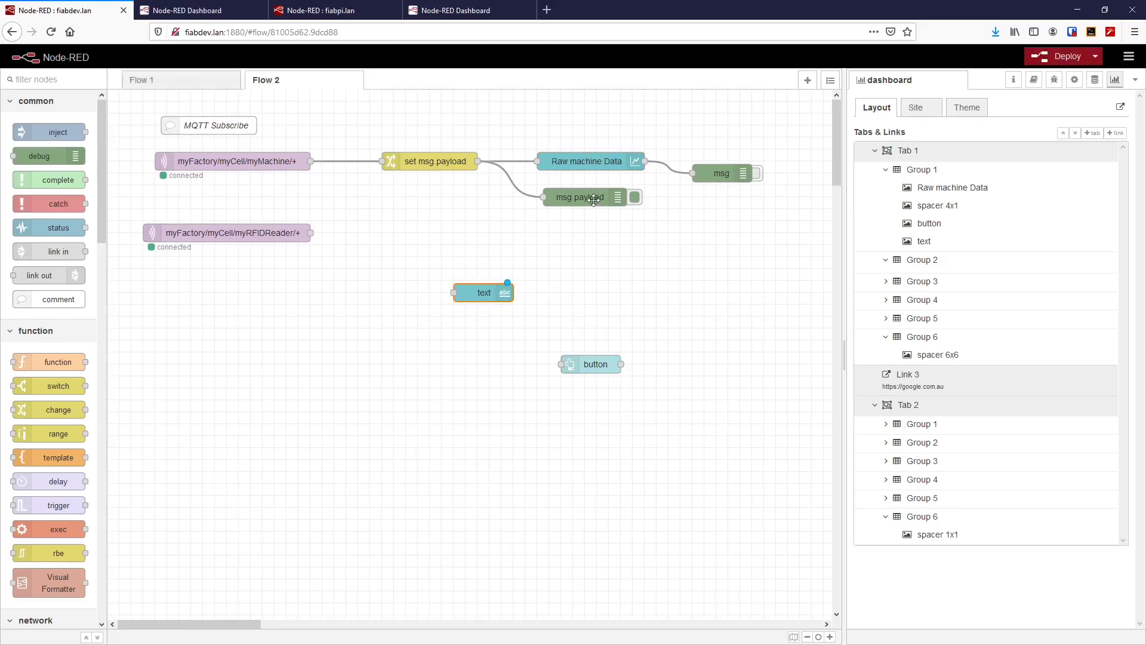
drag(591, 201, 635, 279)
drag(430, 161, 393, 161)
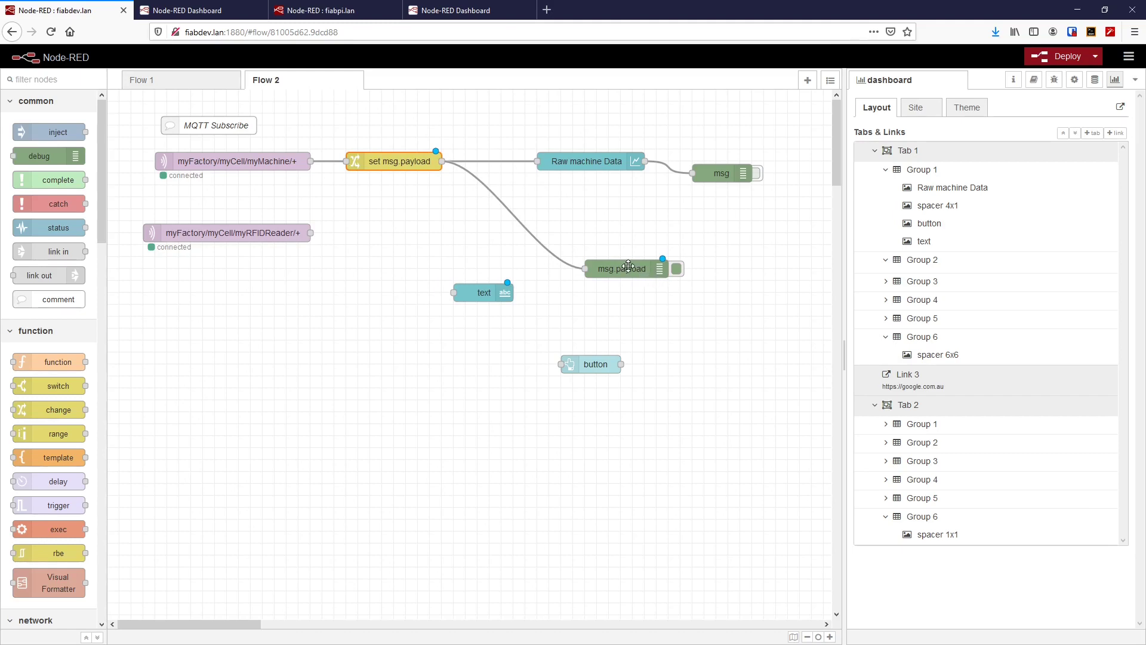
drag(641, 276, 654, 288)
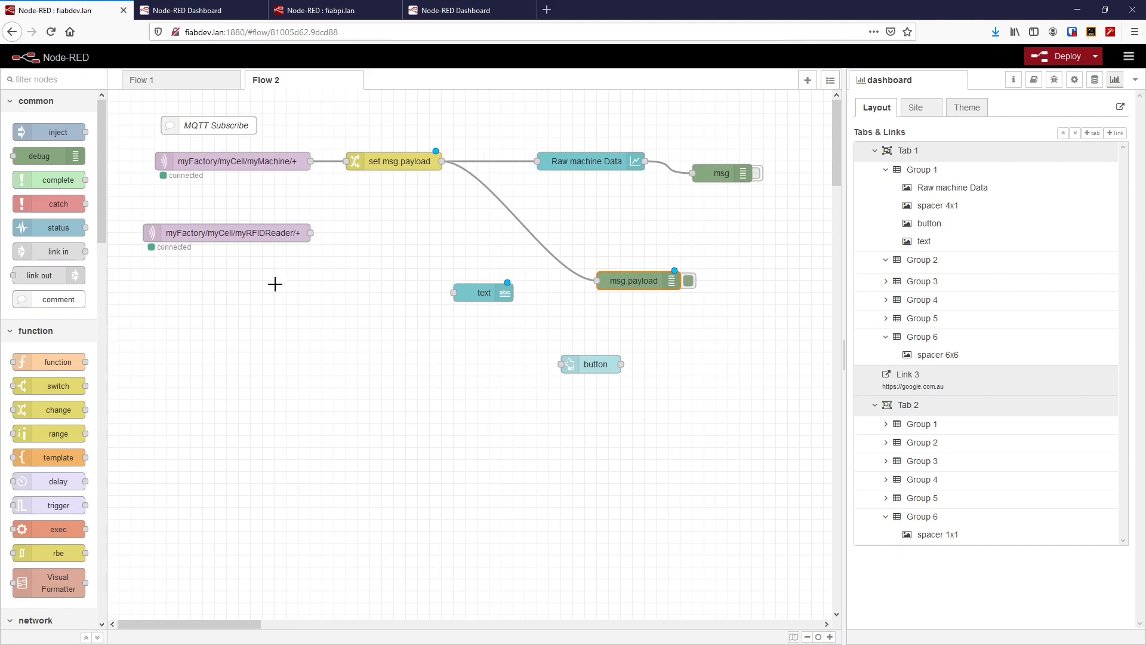
drag(582, 164, 594, 165)
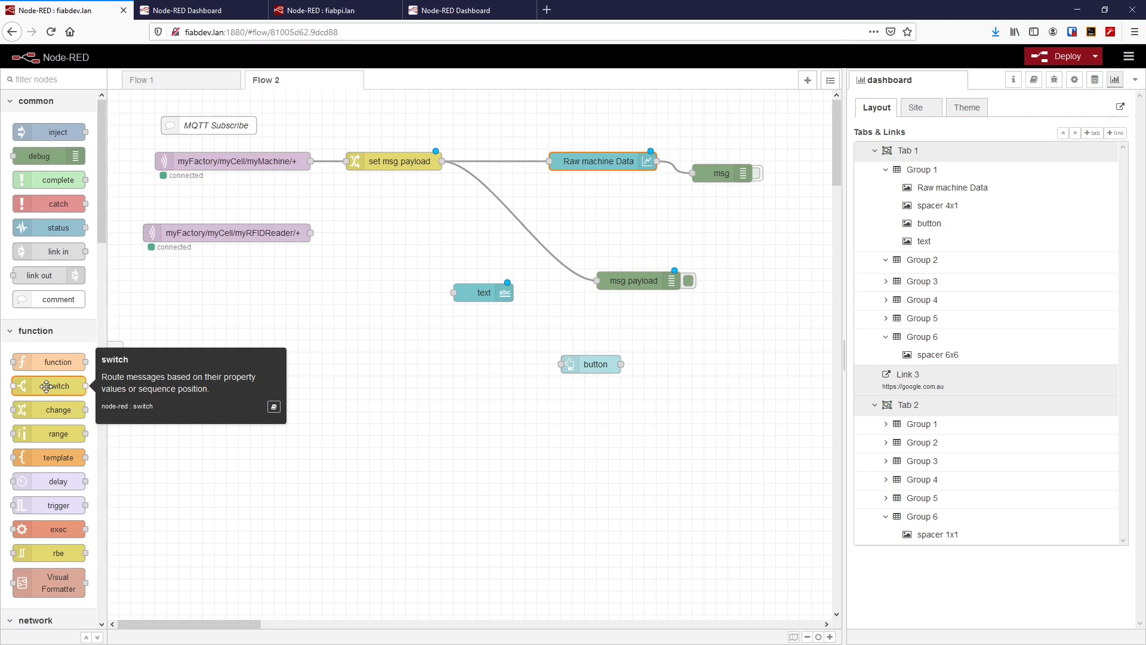
Insert a switch node into the wire between set msg.payload and Raw machine Data, moving the msg.payload debug node out of the way.
drag(46, 386, 509, 172)
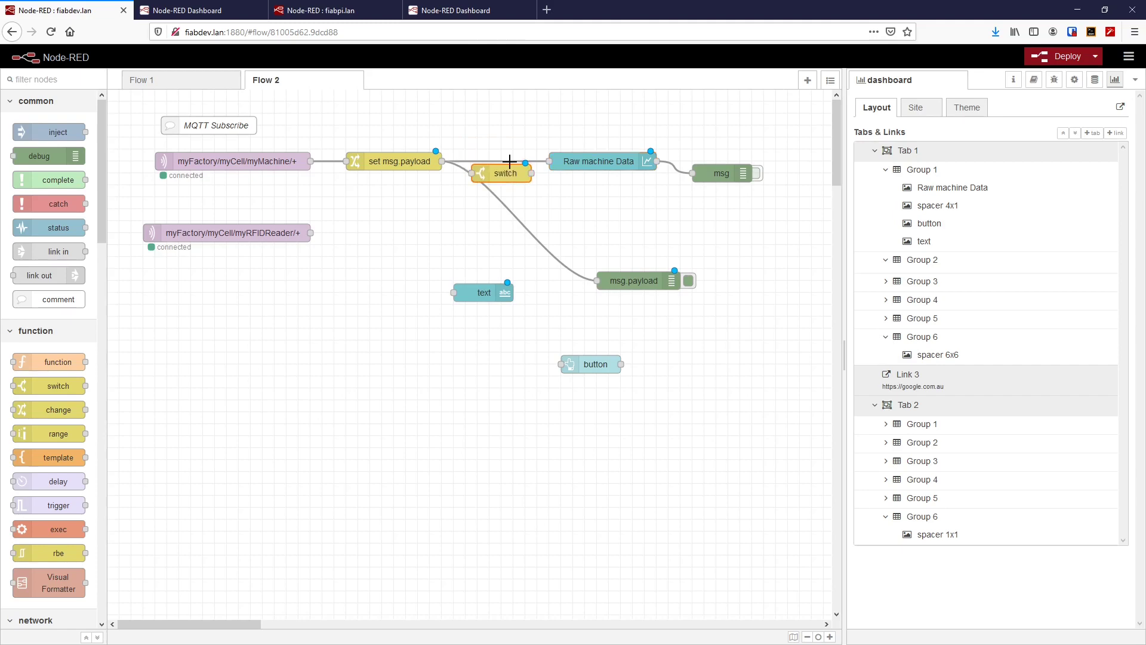
drag(637, 284, 460, 261)
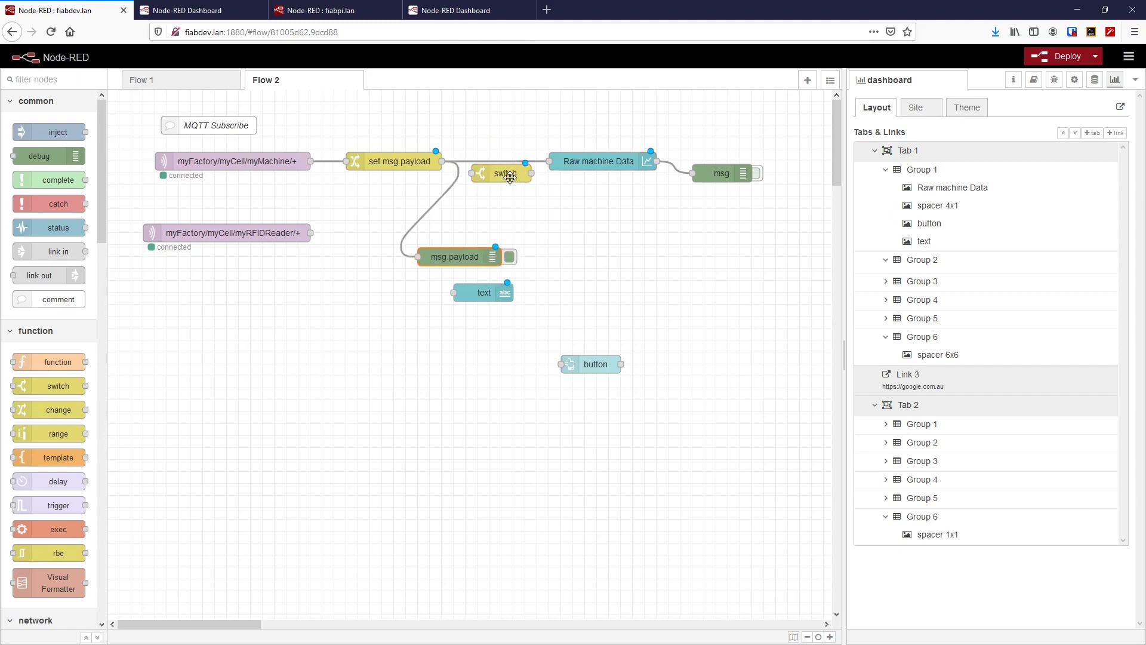
drag(505, 178, 499, 167)
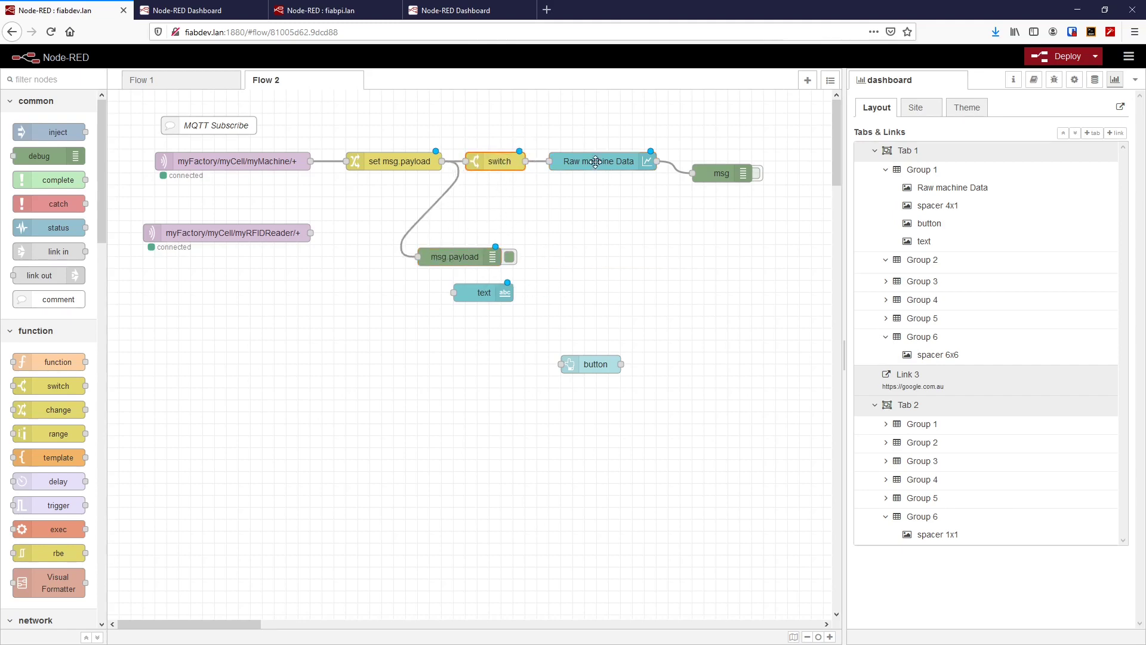
Move the Raw machine Data chart node up and to the right, and raise the switch node slightly.
drag(597, 161, 645, 138)
drag(495, 170, 506, 158)
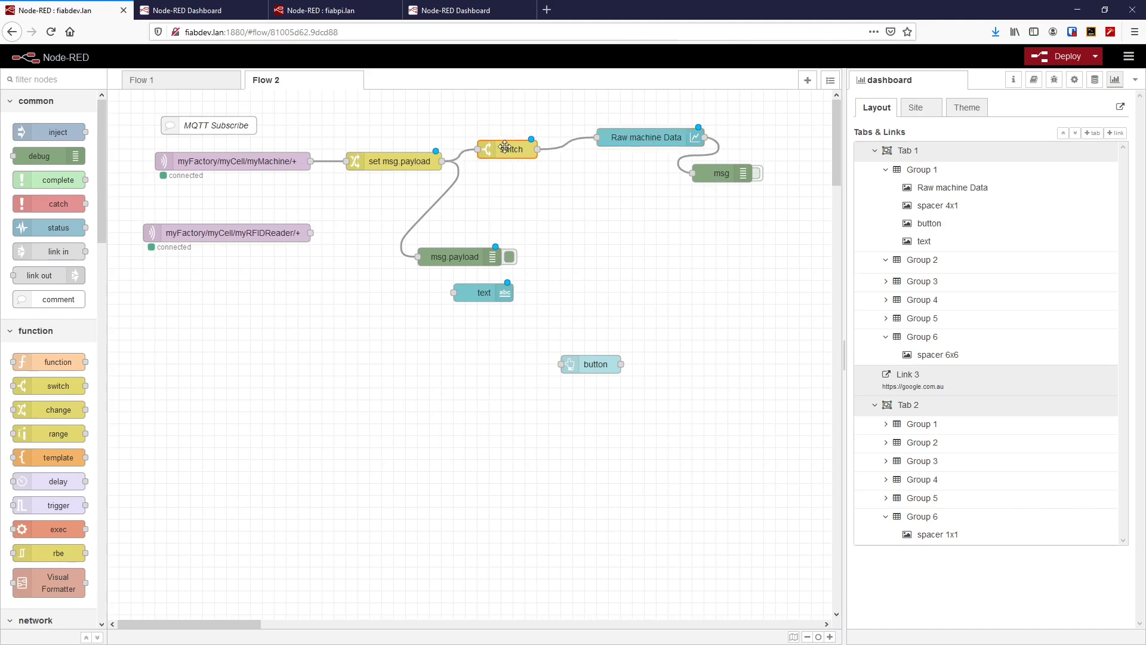
Set the switch node's evaluated property to msg.payload[0].
double_click(505, 148)
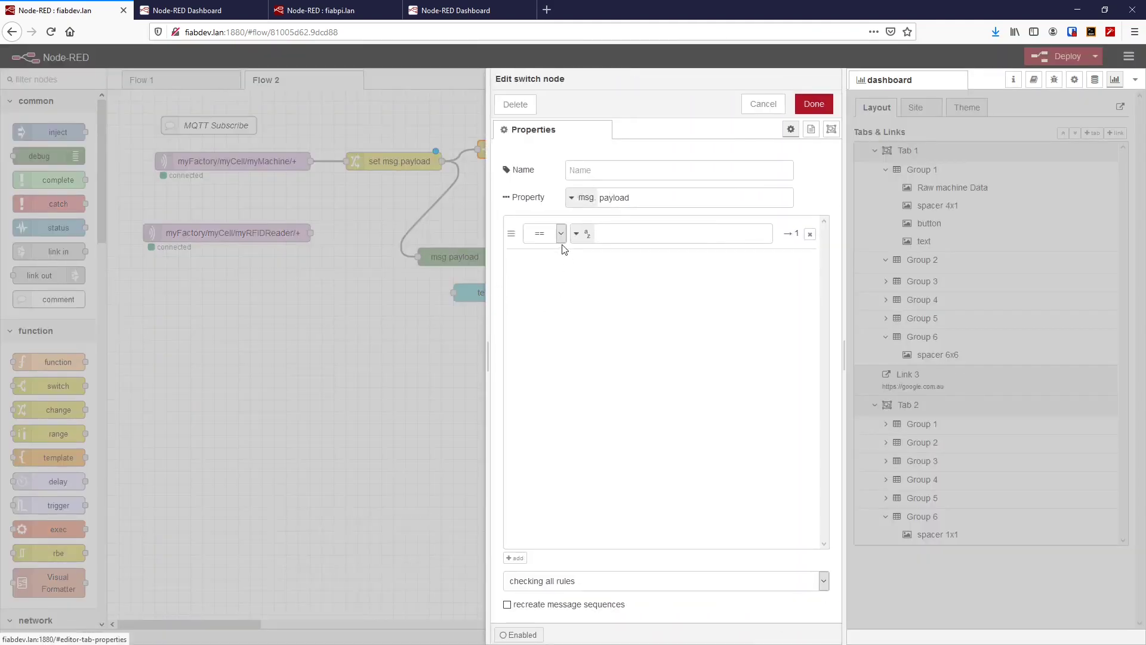
click(575, 203)
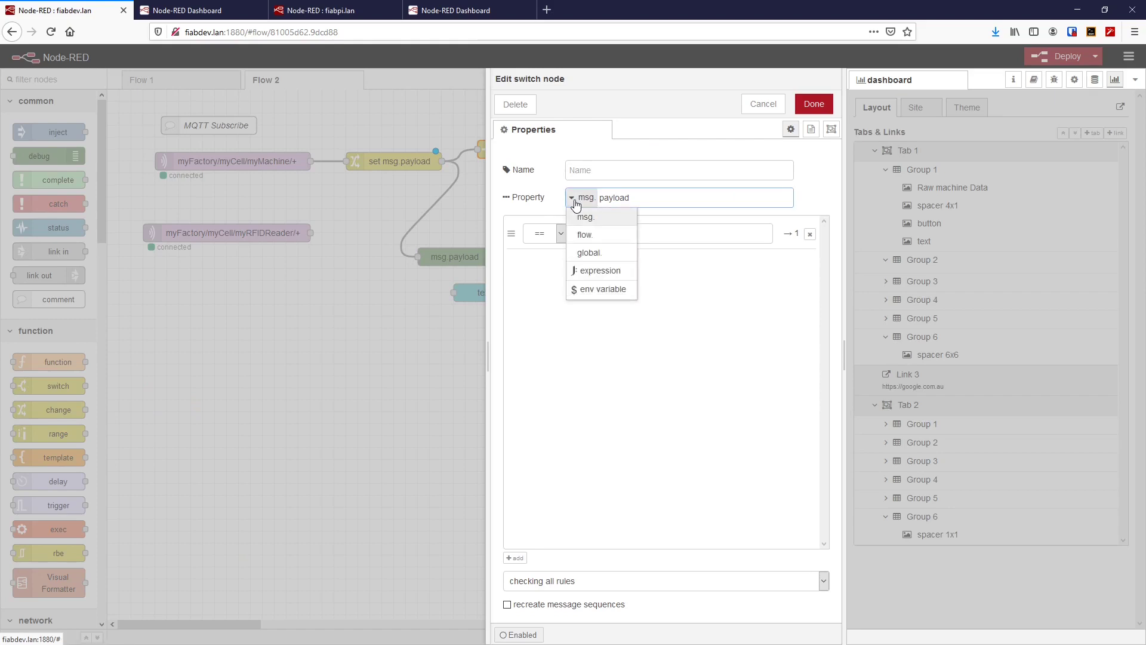
click(575, 204)
double_click(619, 198)
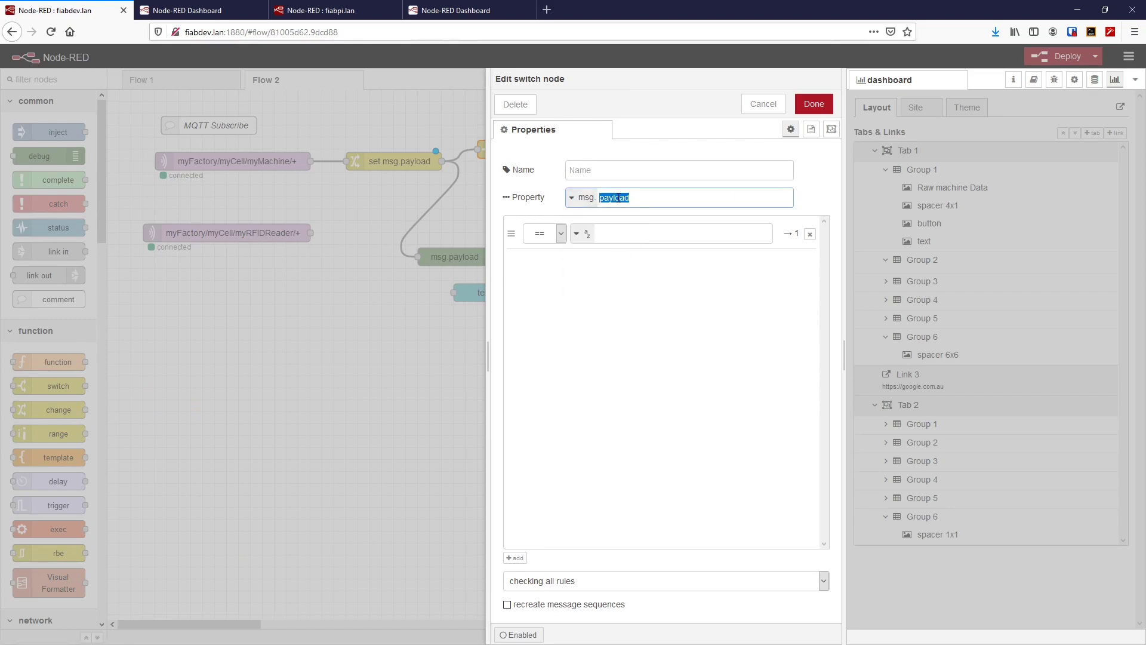
text(topic)
drag(628, 193, 587, 194)
text(pay)
text(load)
text([])
text(0)
Make the switch's first rule match == e242 and add a second rule set to otherwise.
click(605, 233)
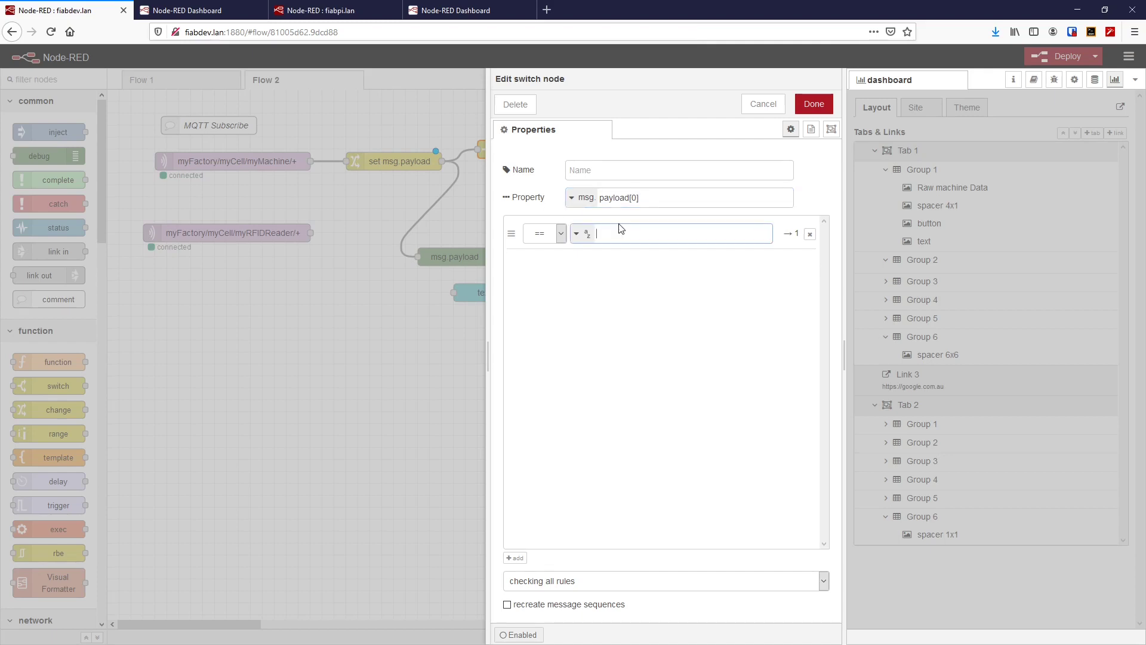
text(e242)
click(517, 557)
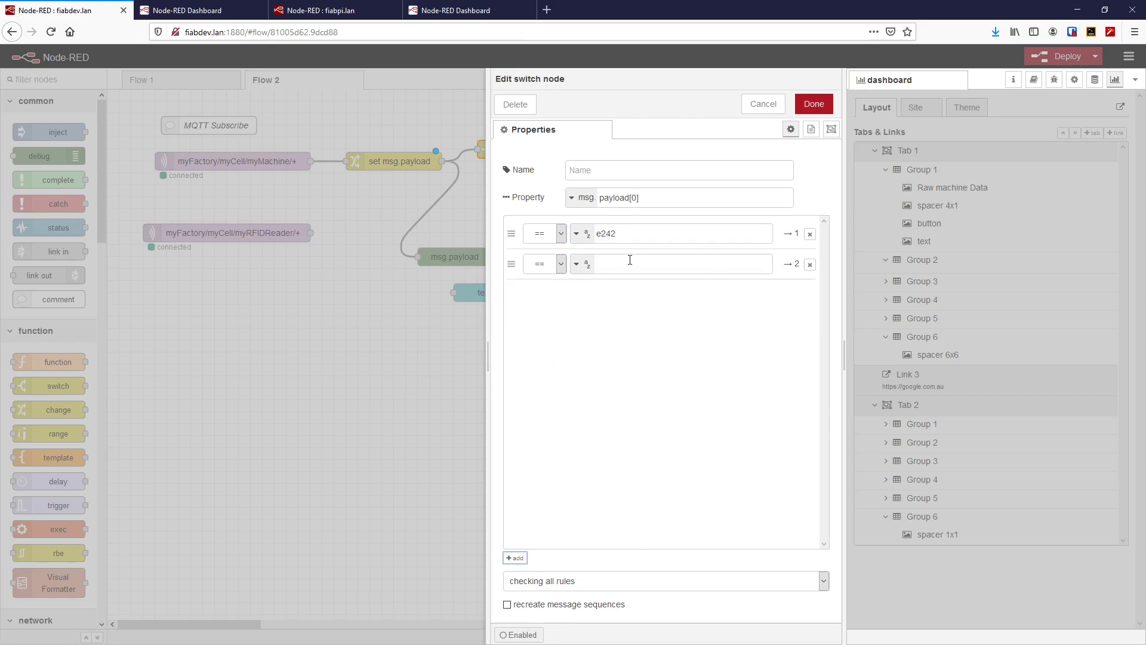
click(557, 268)
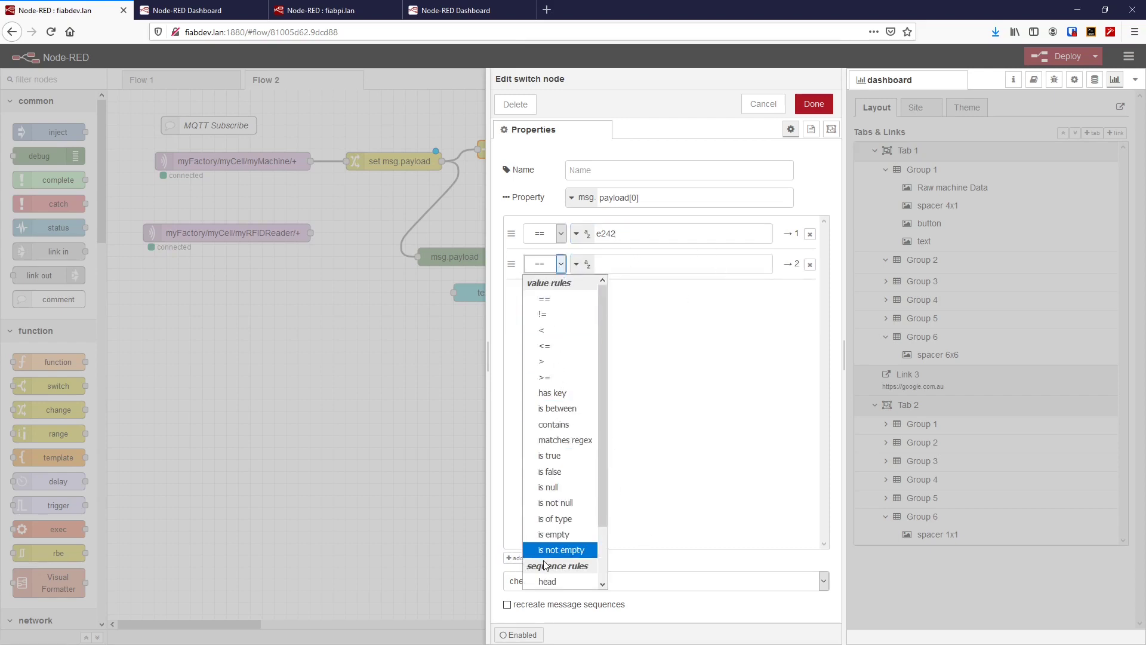
scroll(602, 505, down, 3)
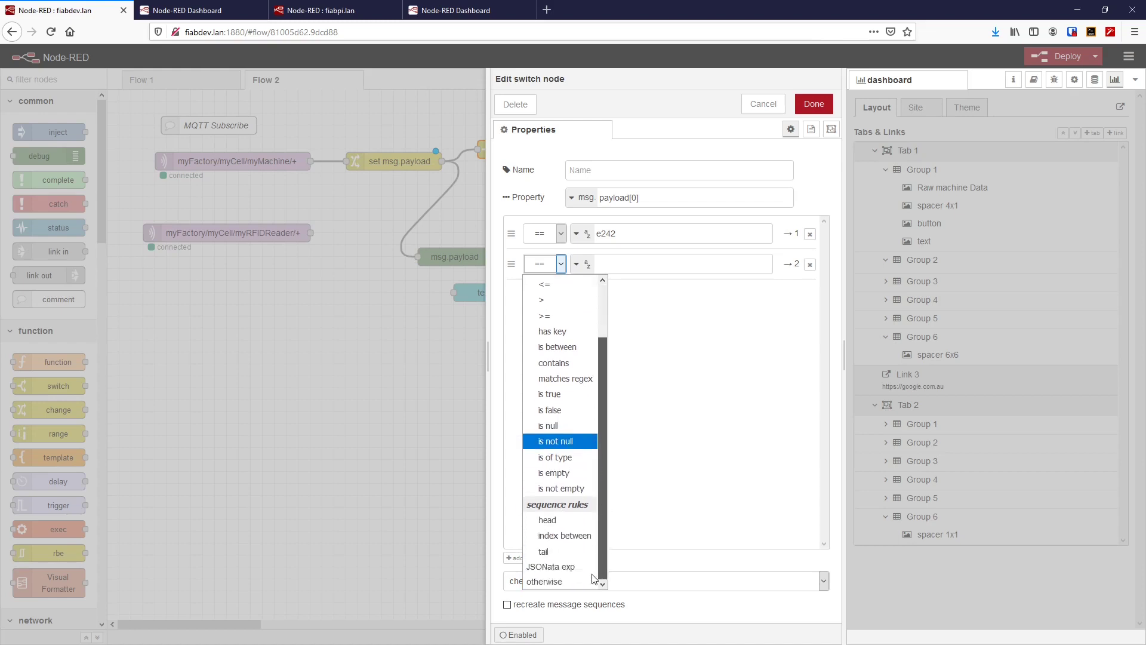
click(552, 579)
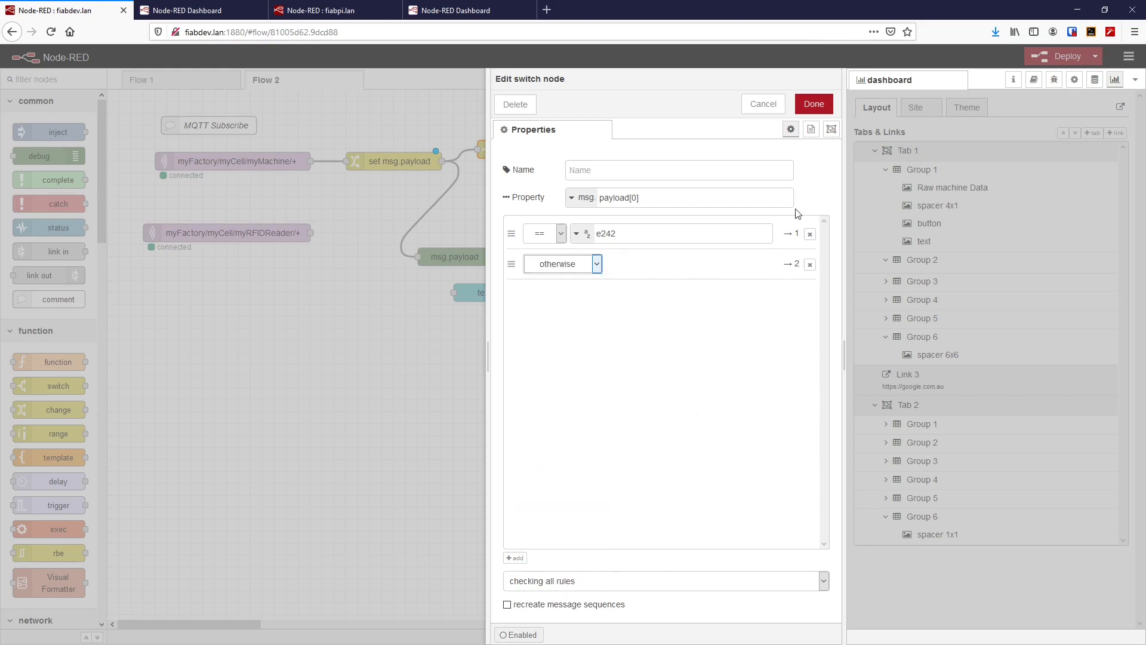
Label the switch node's first output e242 and its second output other xbox, and deploy the flow.
click(831, 129)
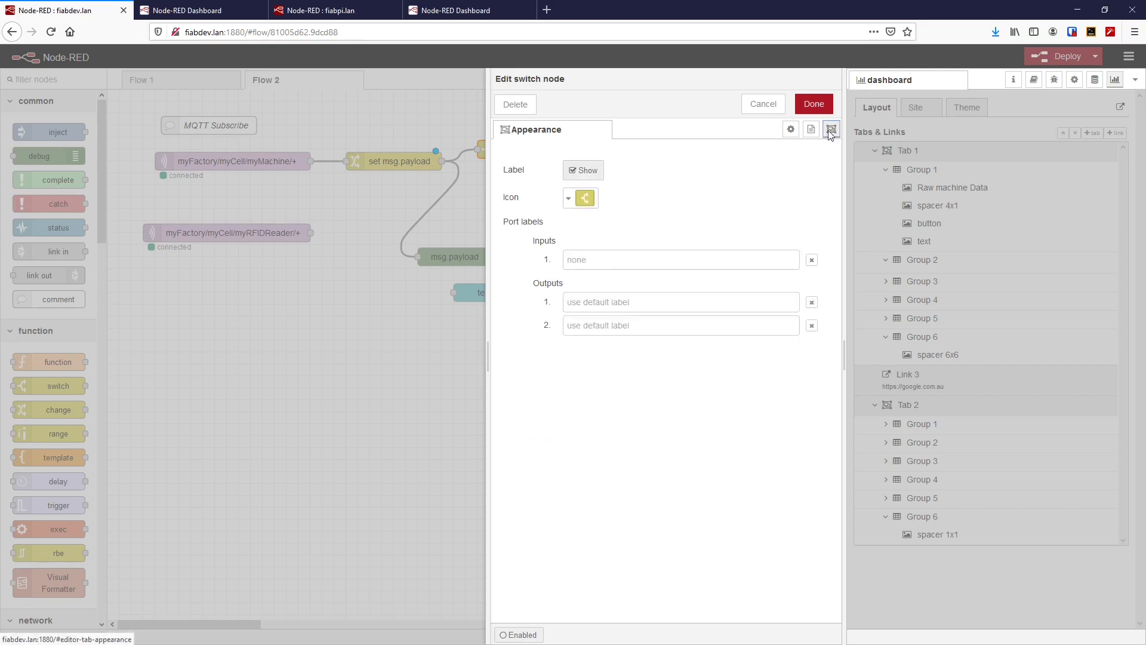
click(621, 304)
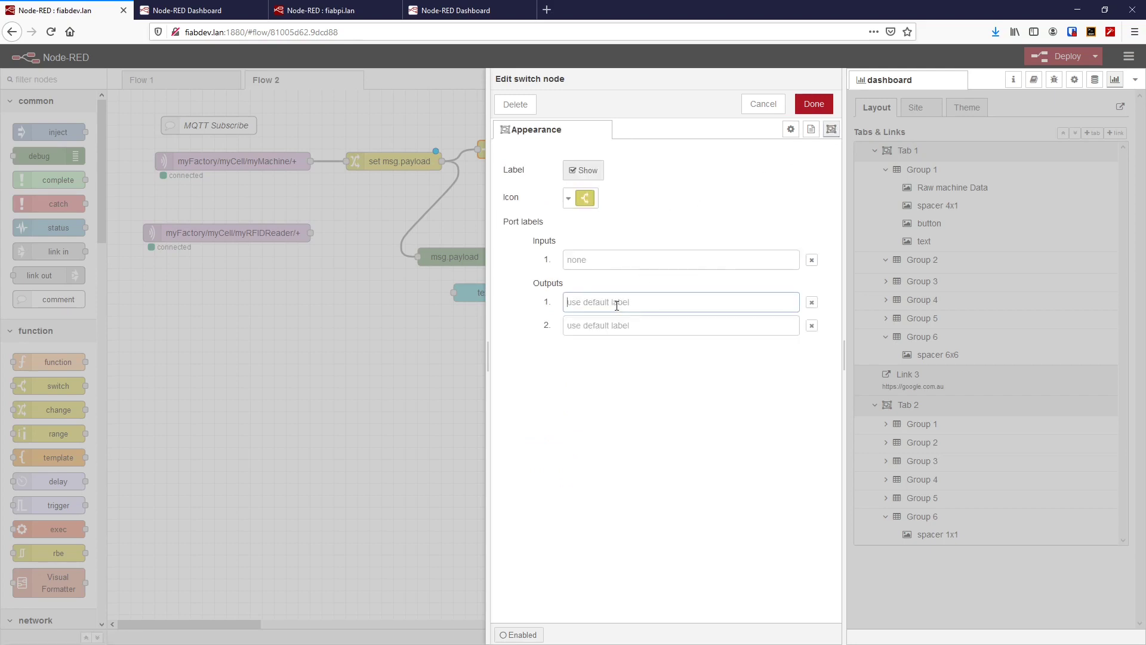
text(e242)
click(606, 333)
text(other)
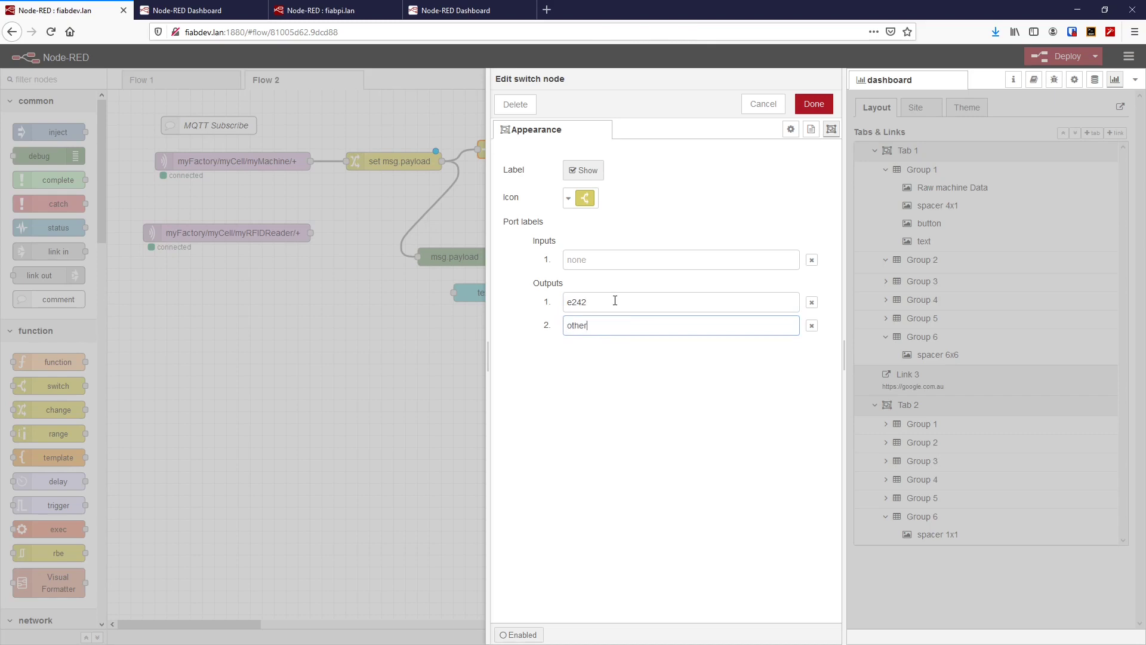
text( xbox)
click(814, 104)
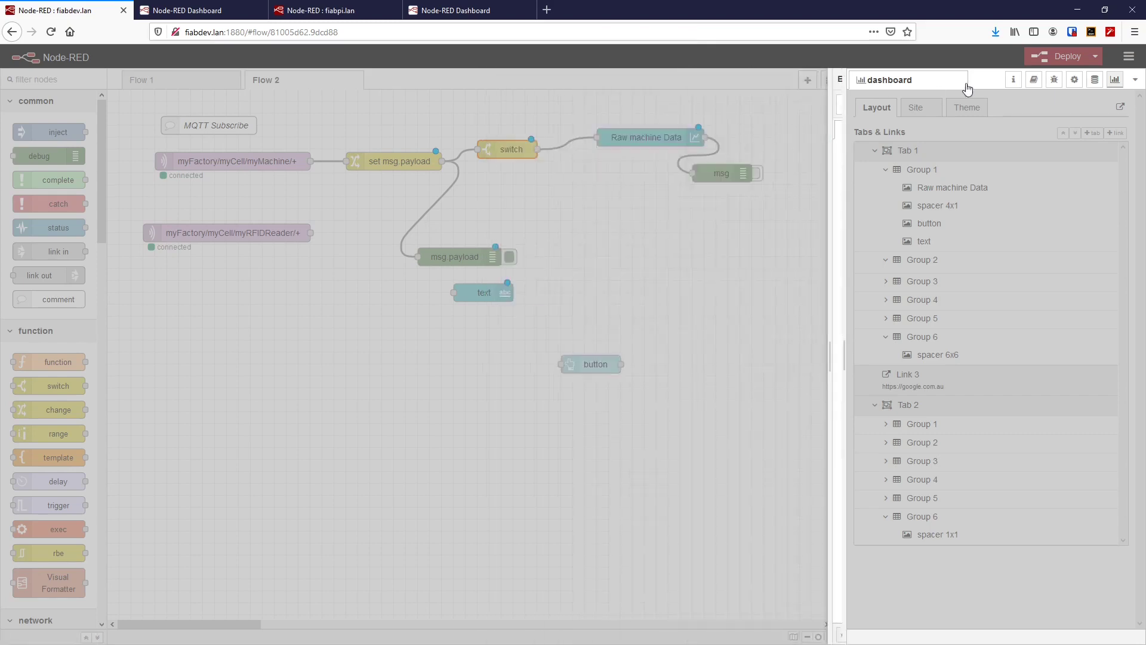
click(1054, 56)
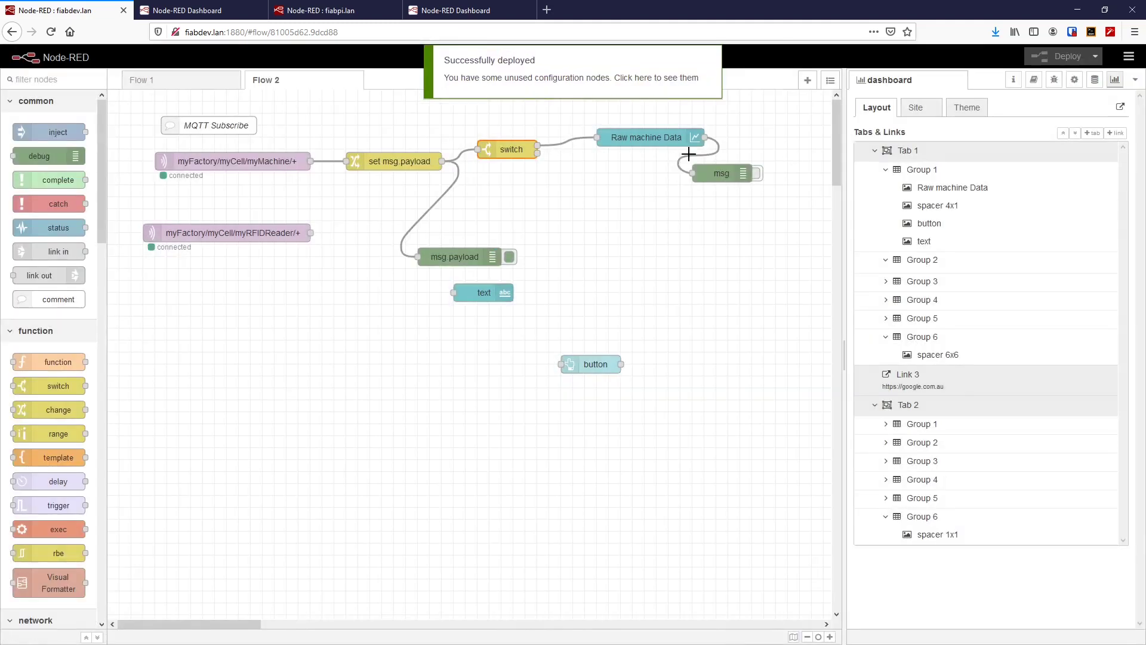
Duplicate the Raw machine Data chart node directly below the original and wire the copy to the switch's second output.
drag(698, 173, 643, 138)
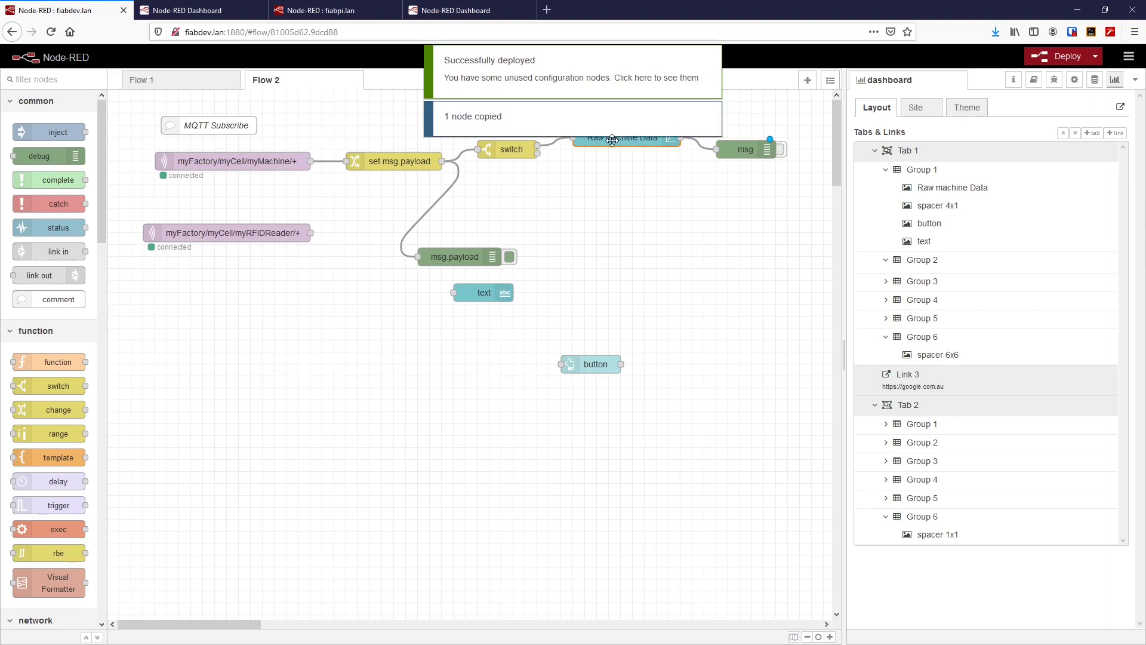
key(ctrl+v)
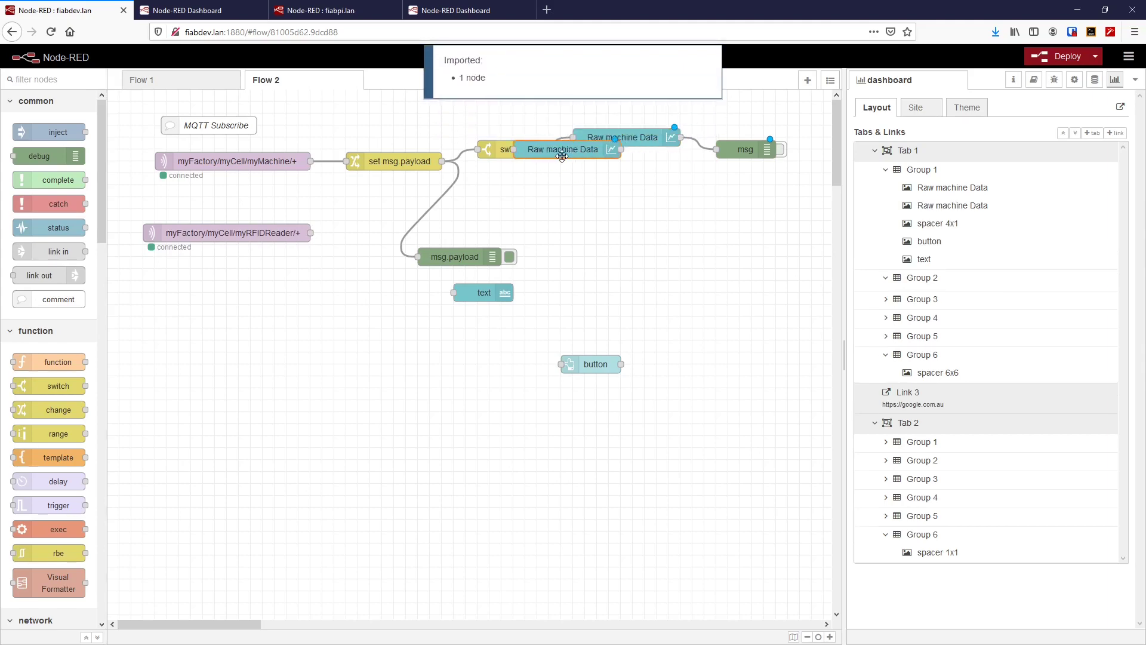
click(624, 163)
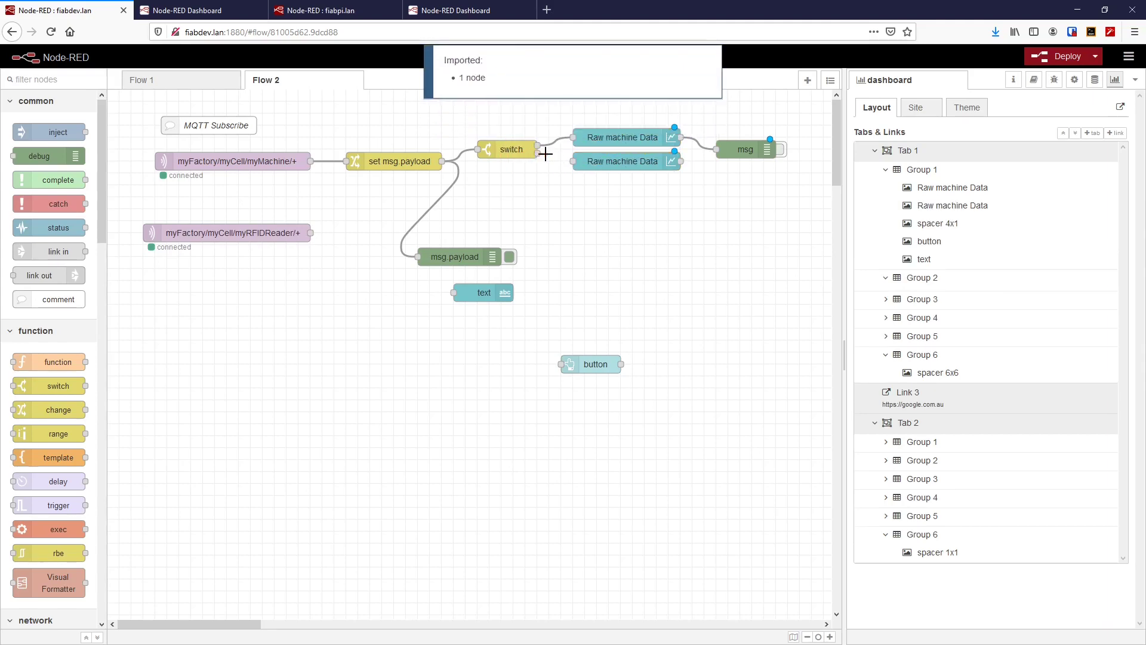
Set the upper Raw machine Data chart's X-axis to the last 2 minutes and recheck its properties.
double_click(618, 137)
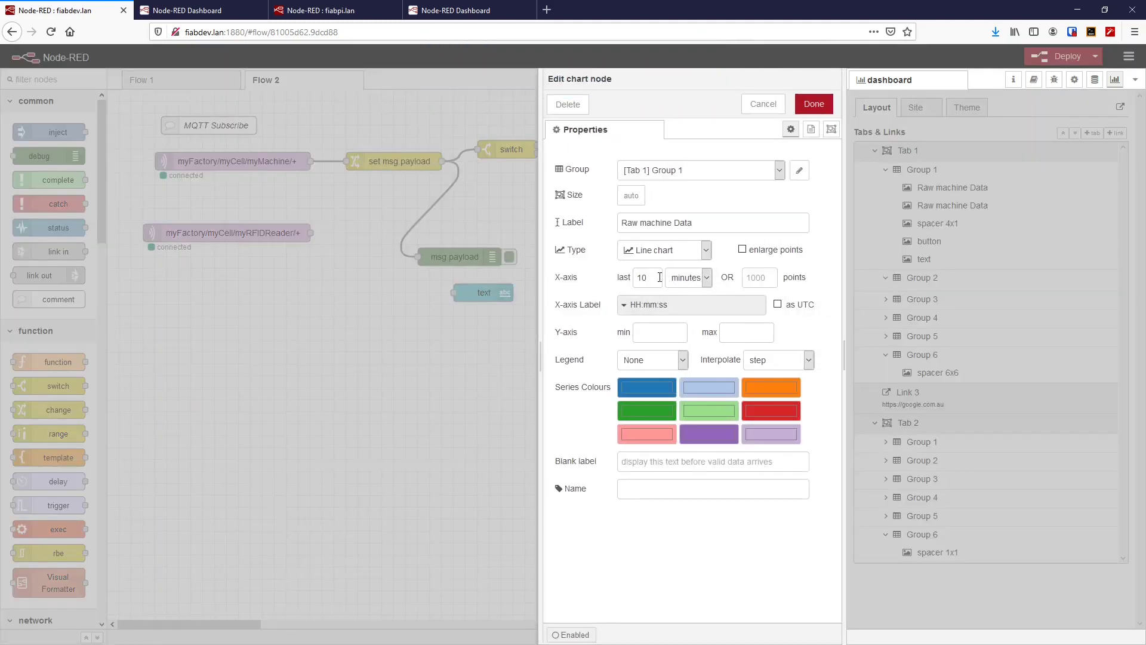
drag(660, 277, 632, 280)
text(2)
click(814, 104)
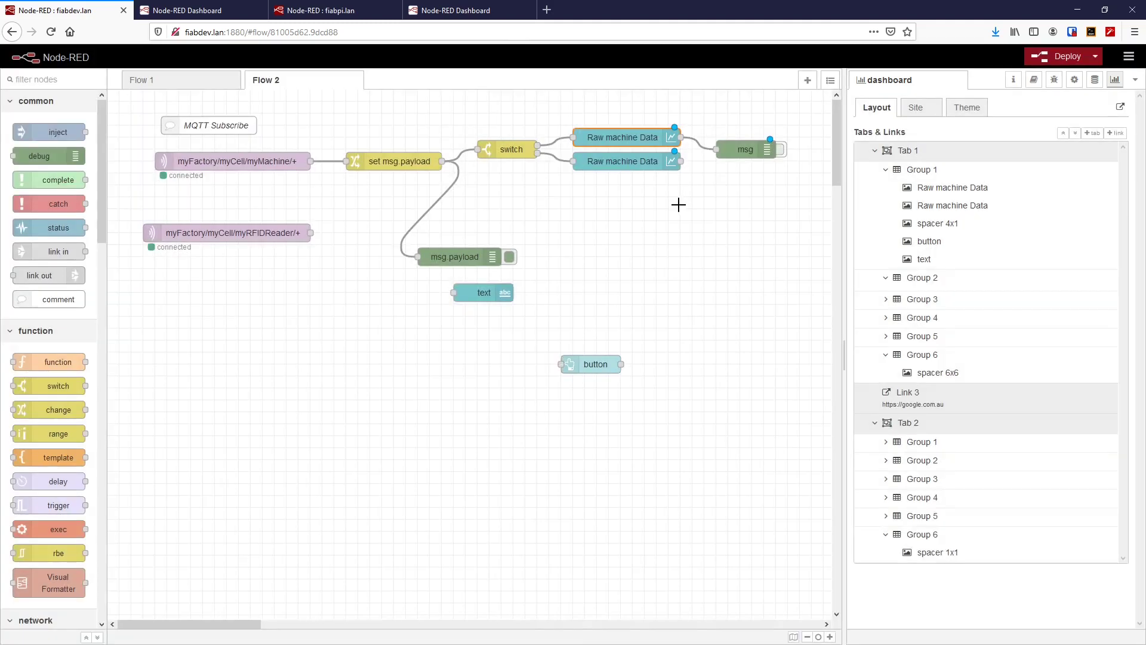
double_click(645, 146)
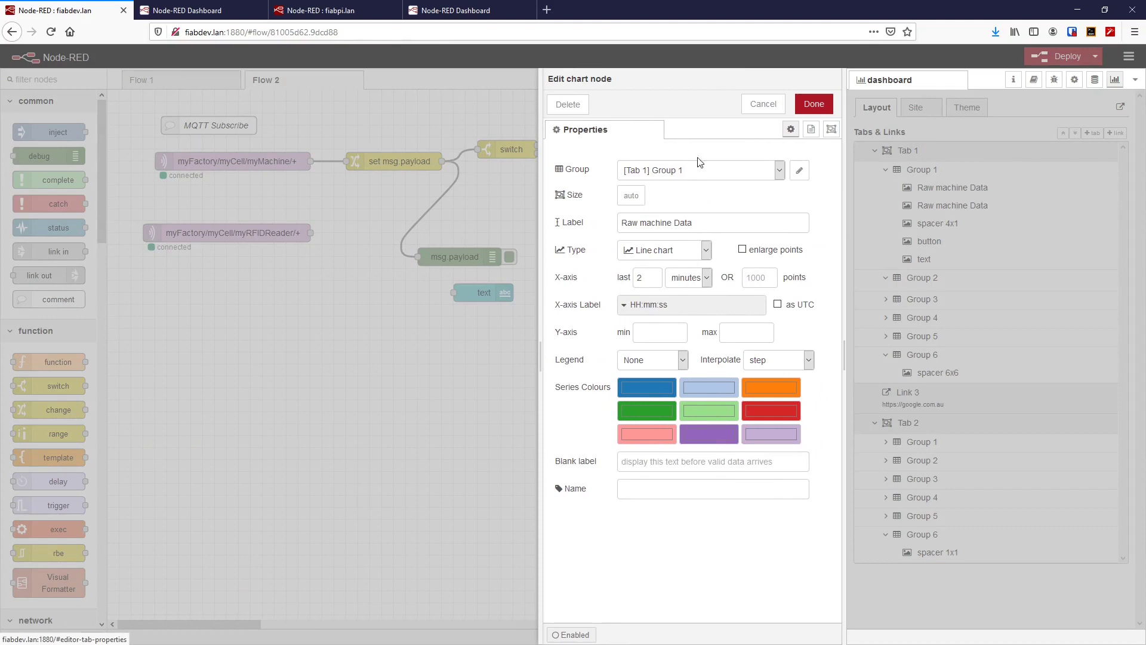
click(814, 104)
Set the lower Raw machine Data chart's X-axis to the last 2 minutes and deploy the flow.
double_click(655, 165)
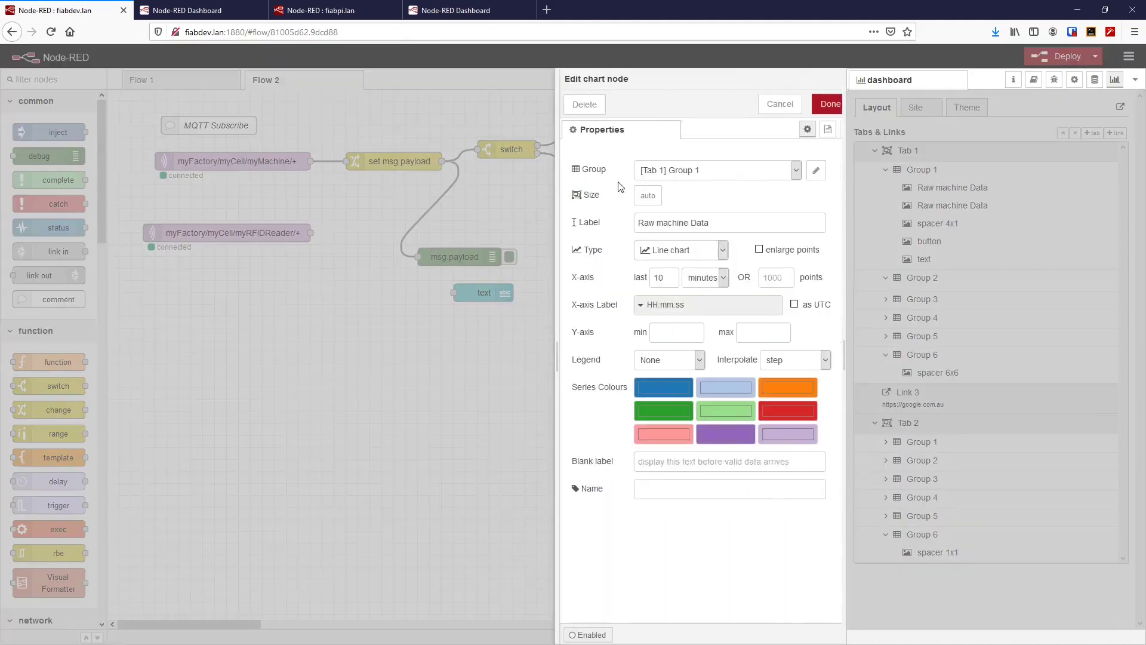
click(652, 278)
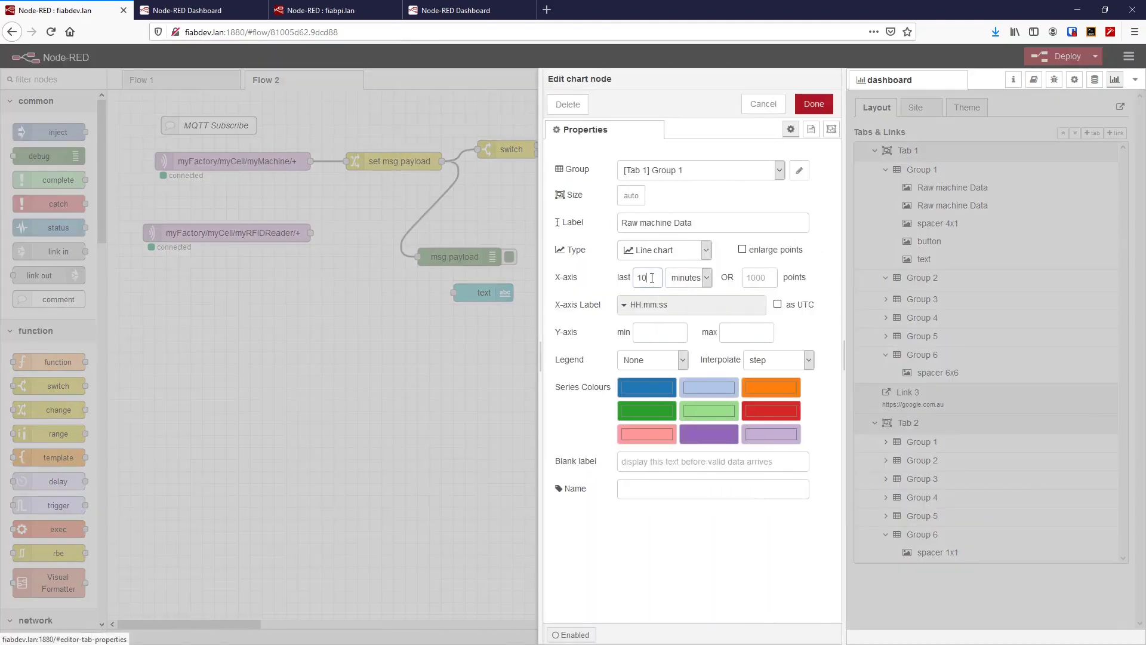
double_click(652, 278)
text(2)
click(814, 103)
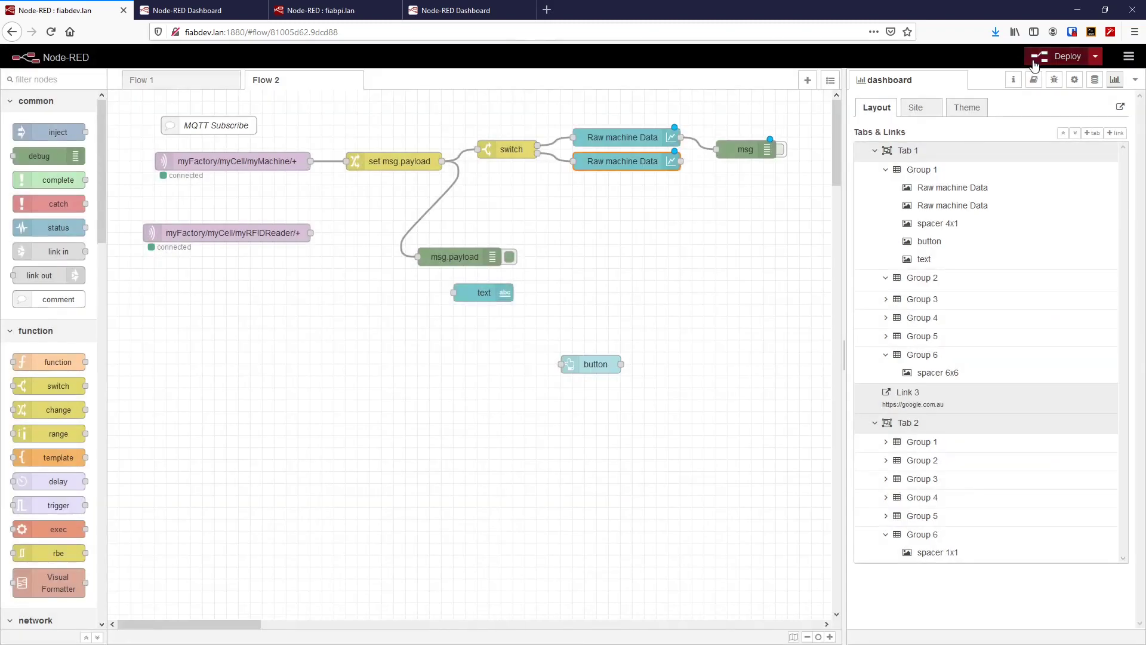
click(1051, 56)
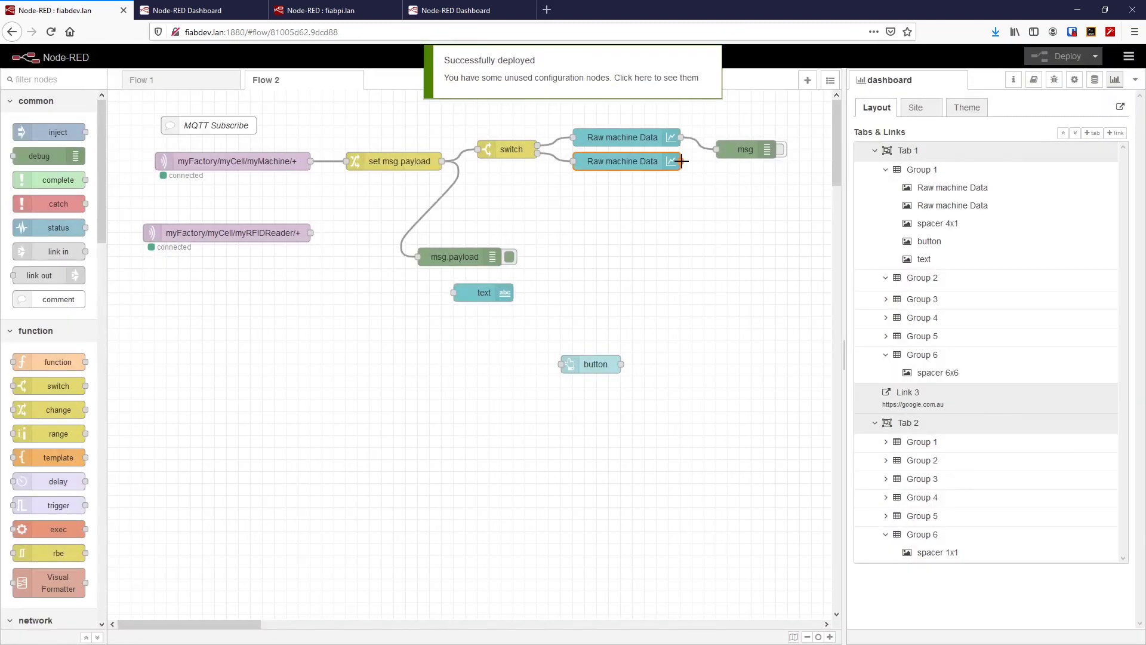
Align the msg debug node with the upper Raw machine Data chart and activate its output.
drag(742, 149, 742, 137)
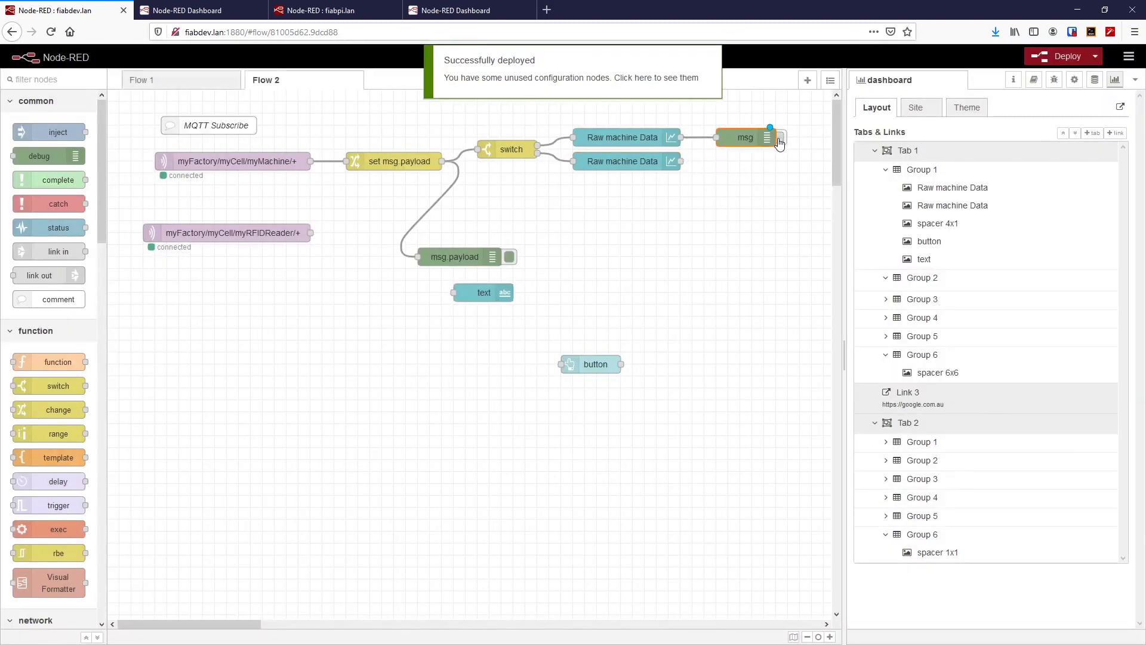
click(784, 138)
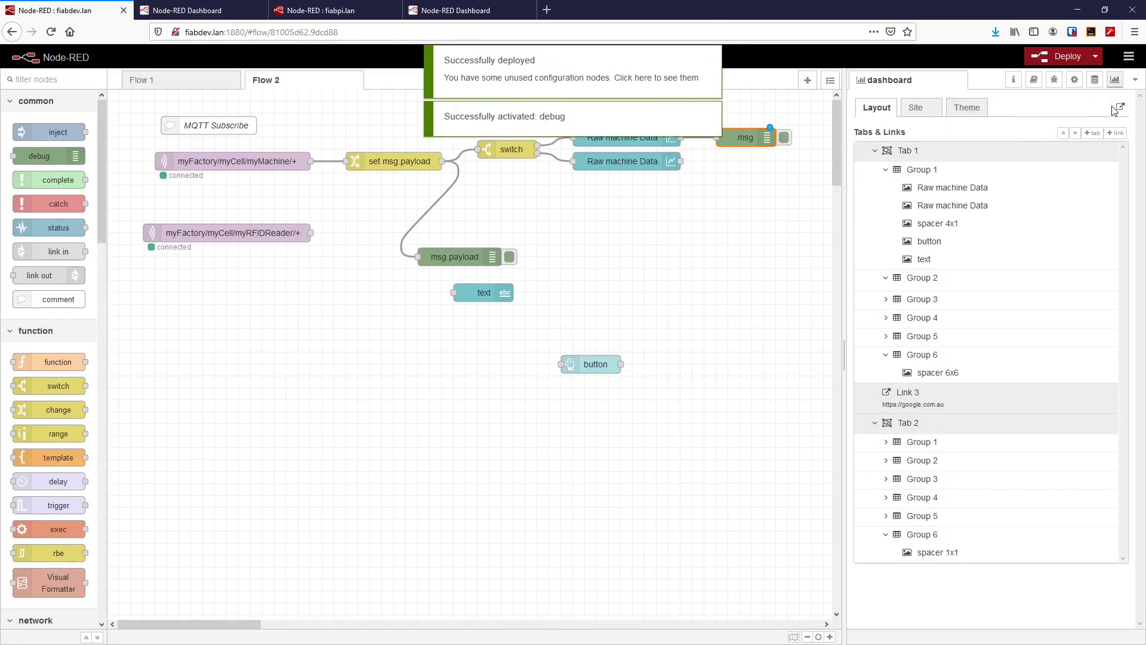
View the Raw machine Data chart on the dashboard and return to the flow editor.
click(1120, 107)
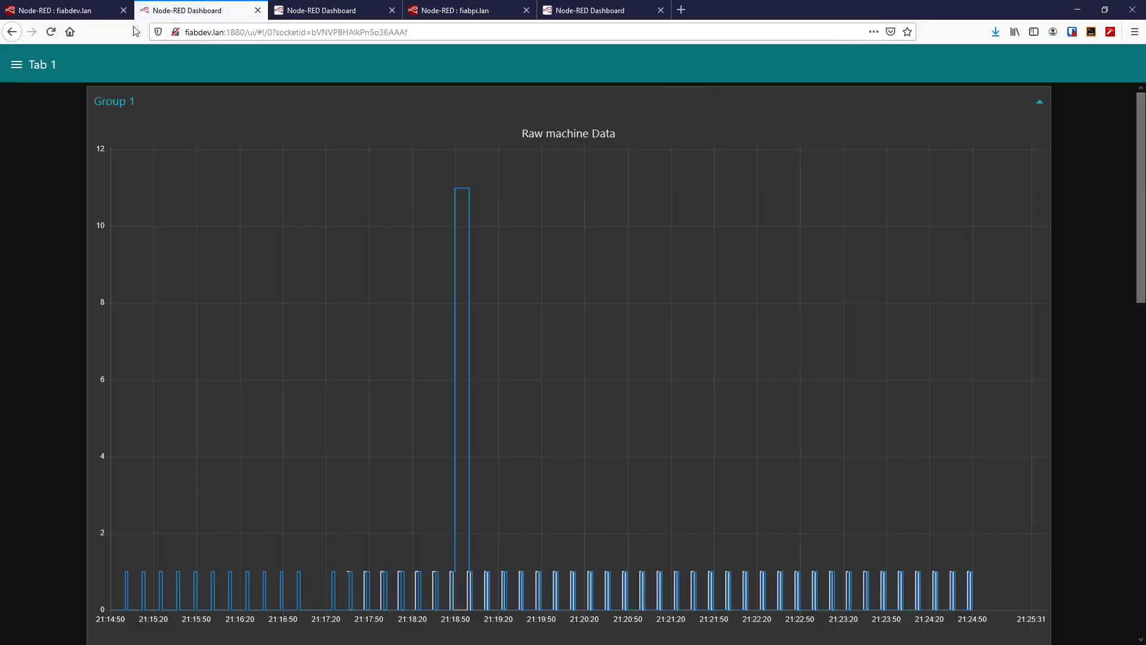
click(72, 13)
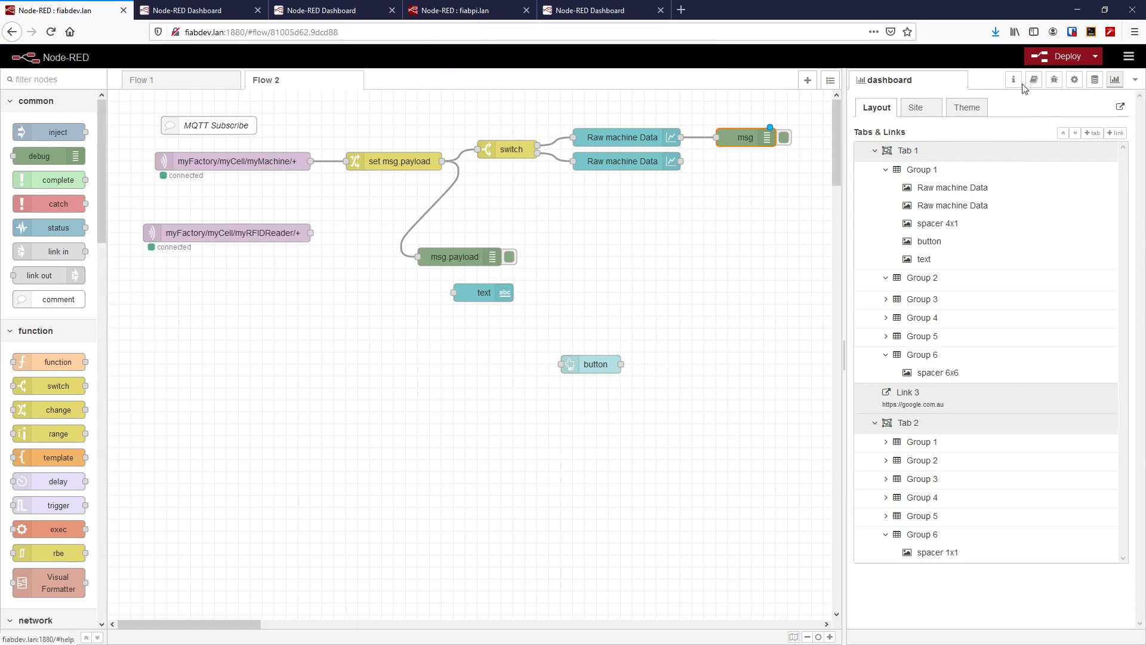
Clear the old debug messages and deploy the flow.
click(1058, 85)
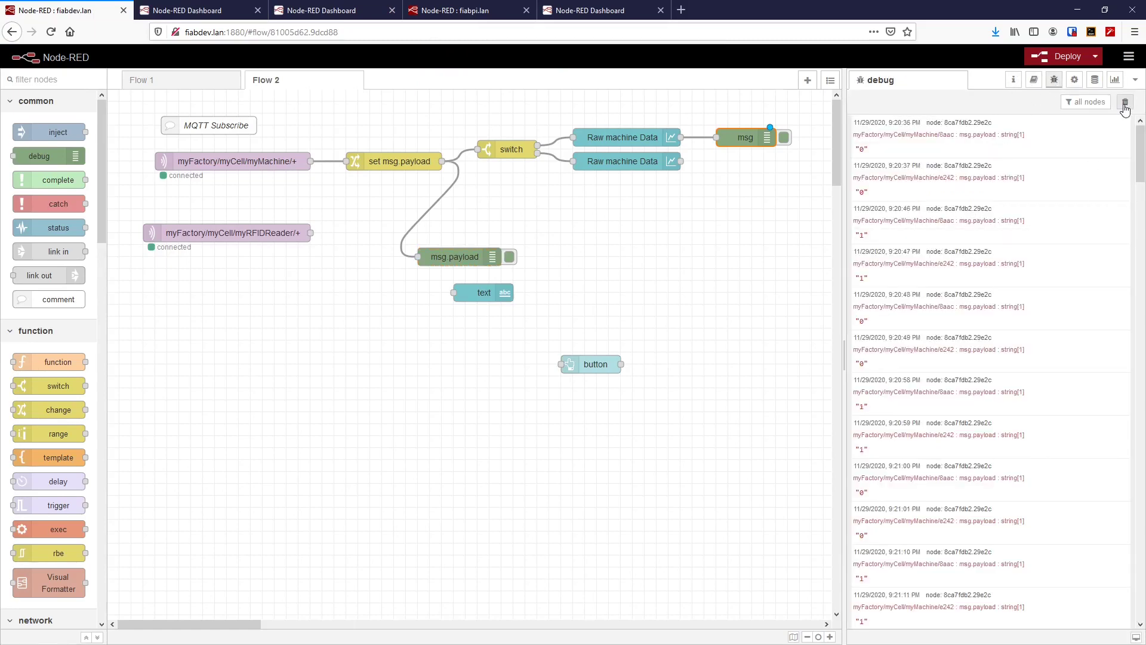
click(1125, 102)
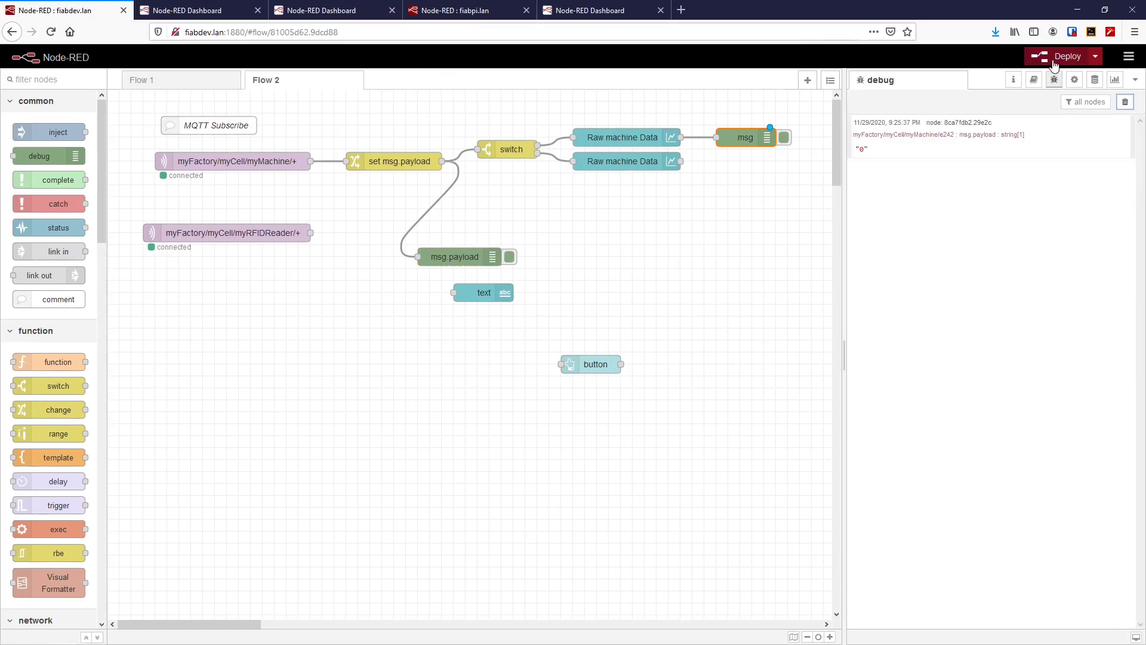
click(1054, 57)
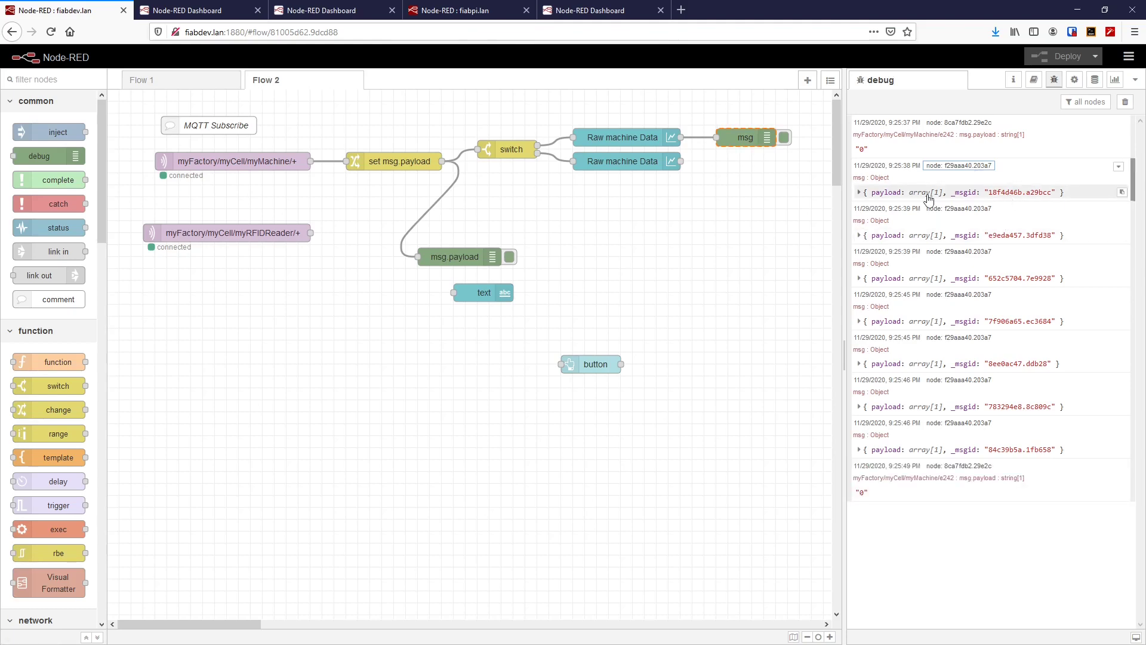
Expand the first msg object in the debug output to examine its payload's series and data arrays.
click(860, 192)
click(862, 208)
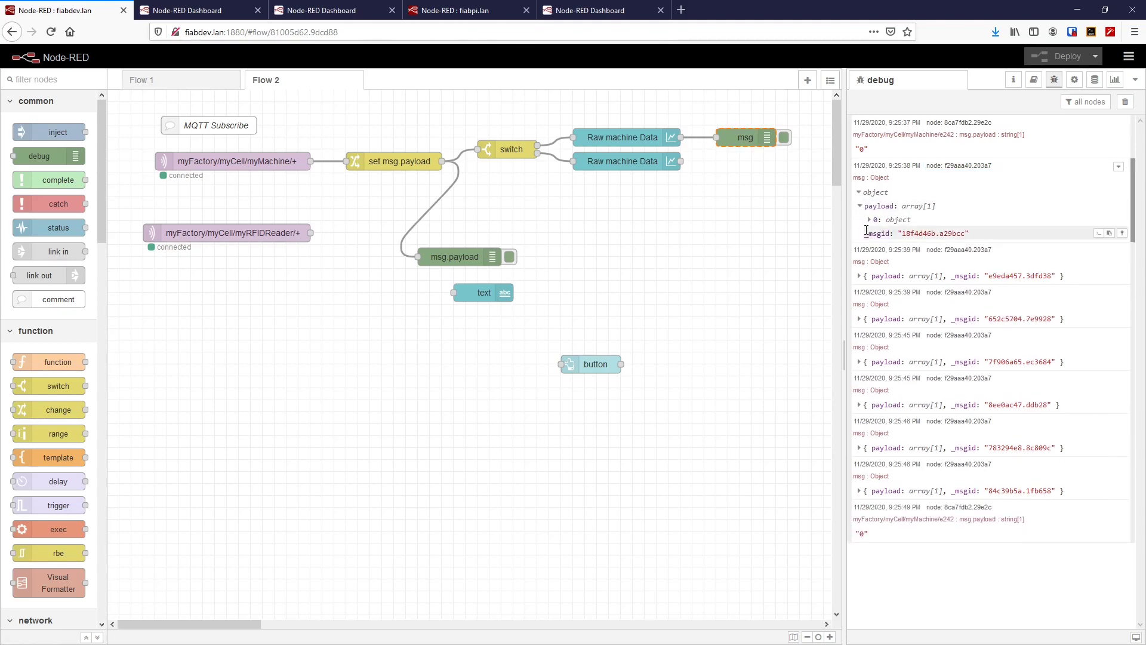
click(869, 219)
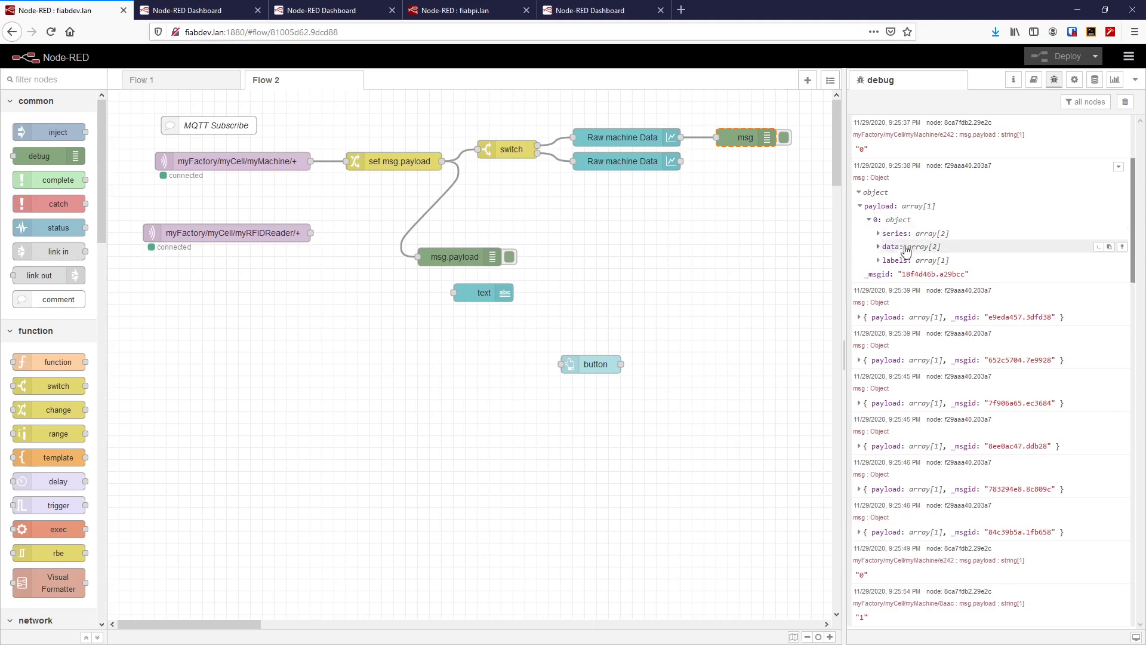
click(879, 234)
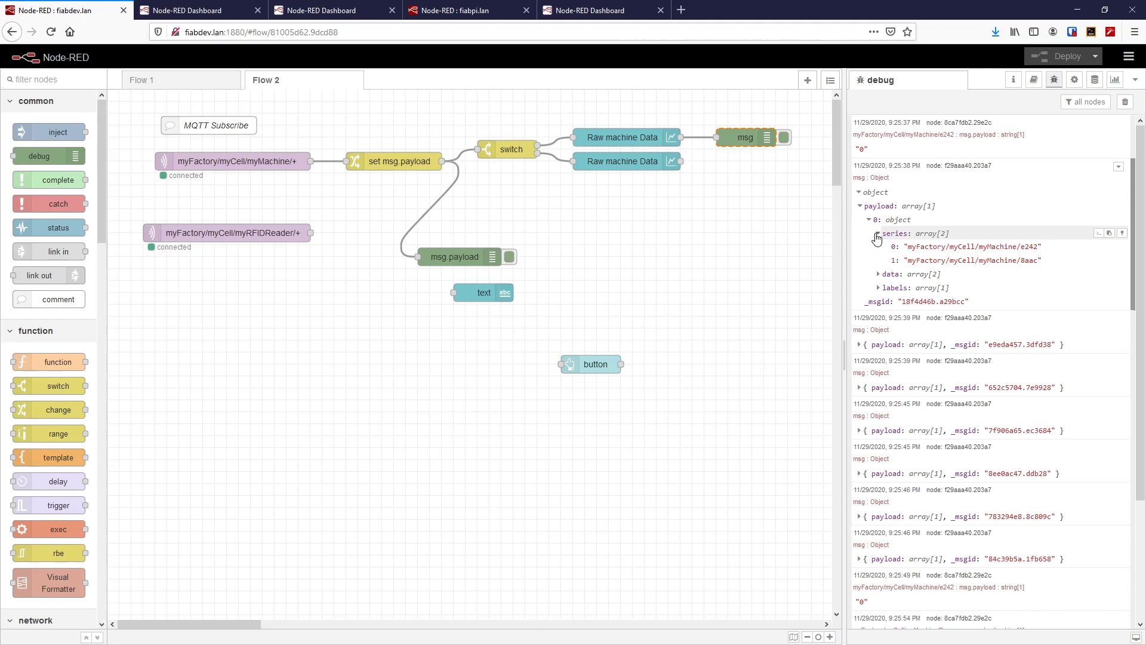
click(879, 274)
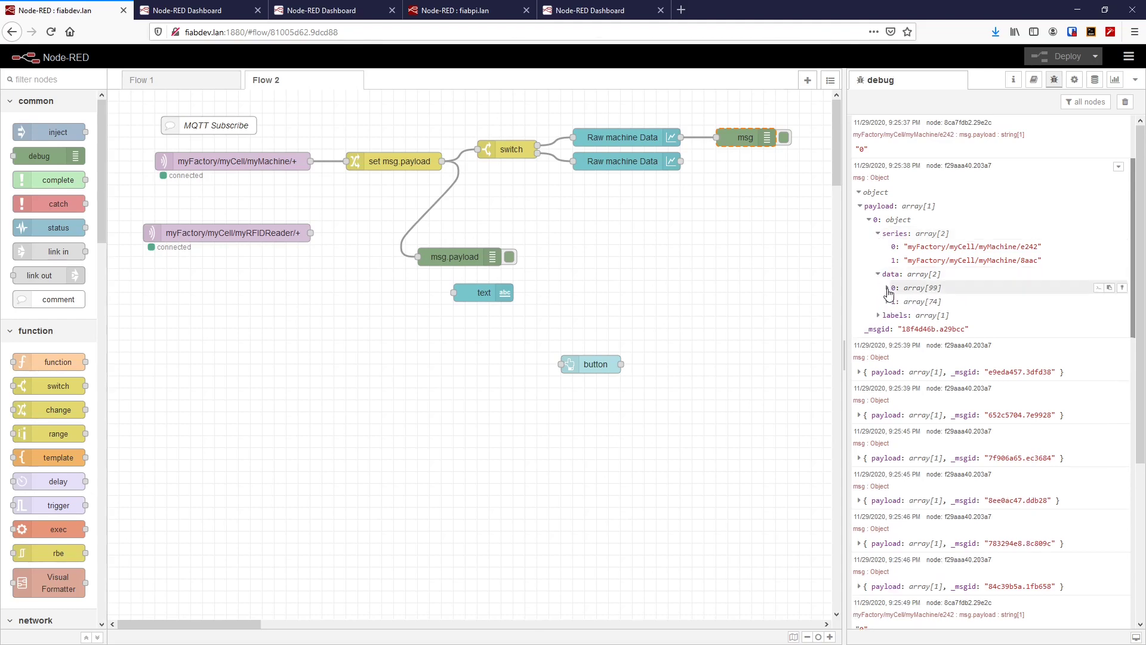
Expand the first data series of the first msg object to examine an individual data point's x and y values, and collapse the data array.
click(887, 289)
click(895, 300)
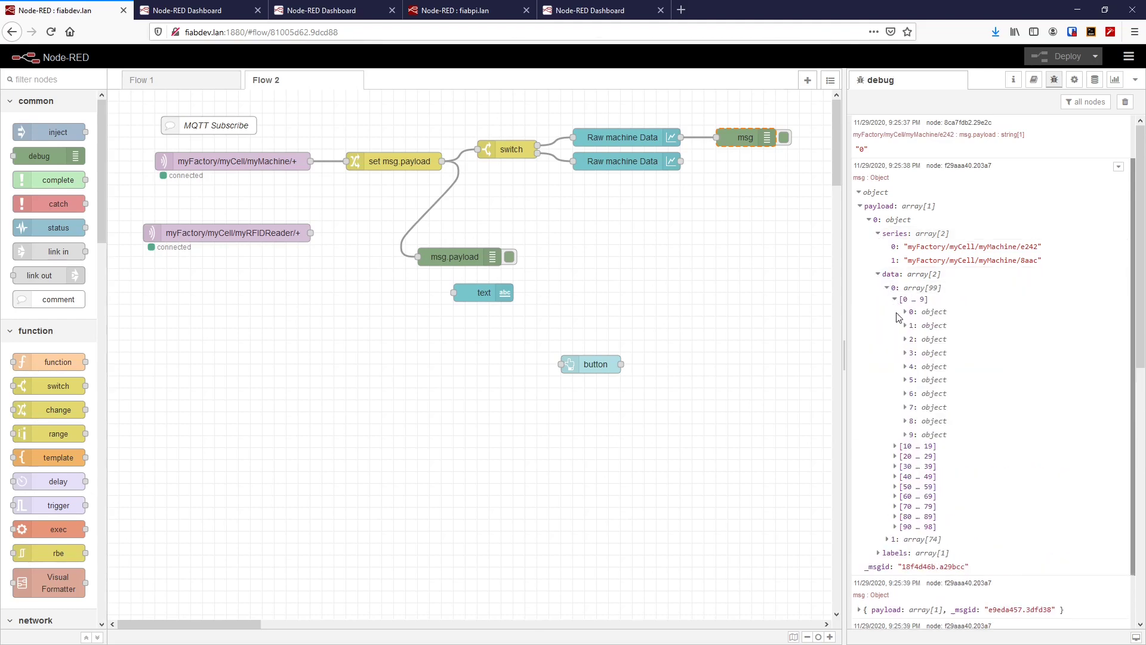
click(905, 312)
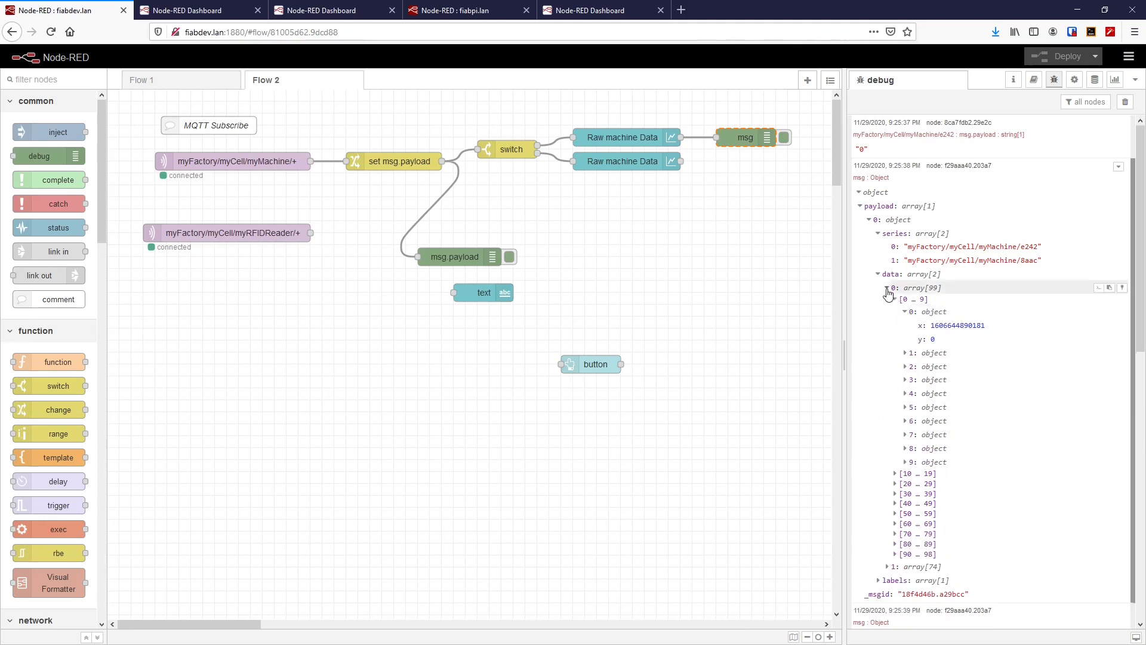
click(888, 289)
click(878, 274)
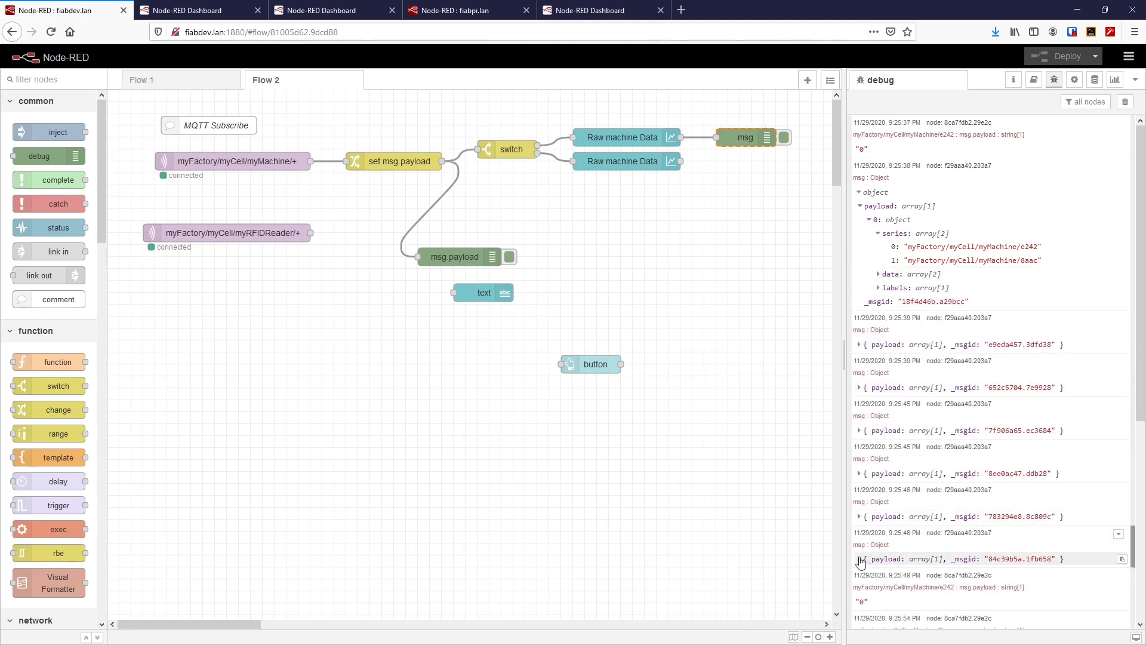
Expand the last chart msg object in the debug list down to its payload's series array to examine the topics it holds.
click(860, 560)
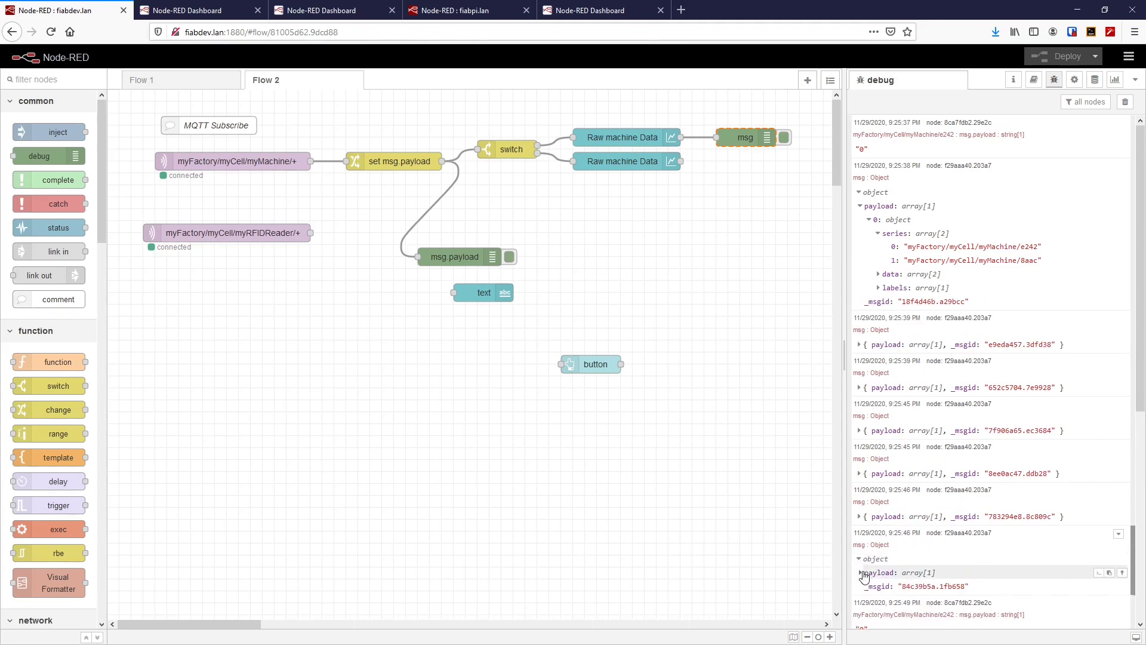
click(939, 577)
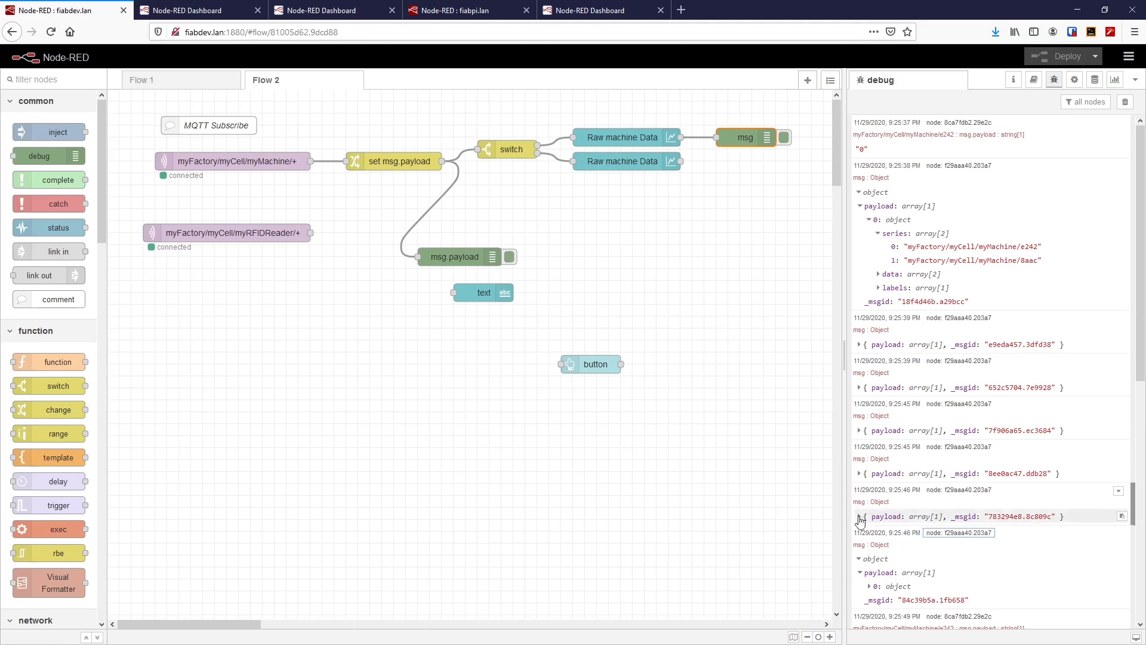
scroll(808, 522, down, 1)
scroll(813, 522, down, 2)
scroll(821, 521, up, 3)
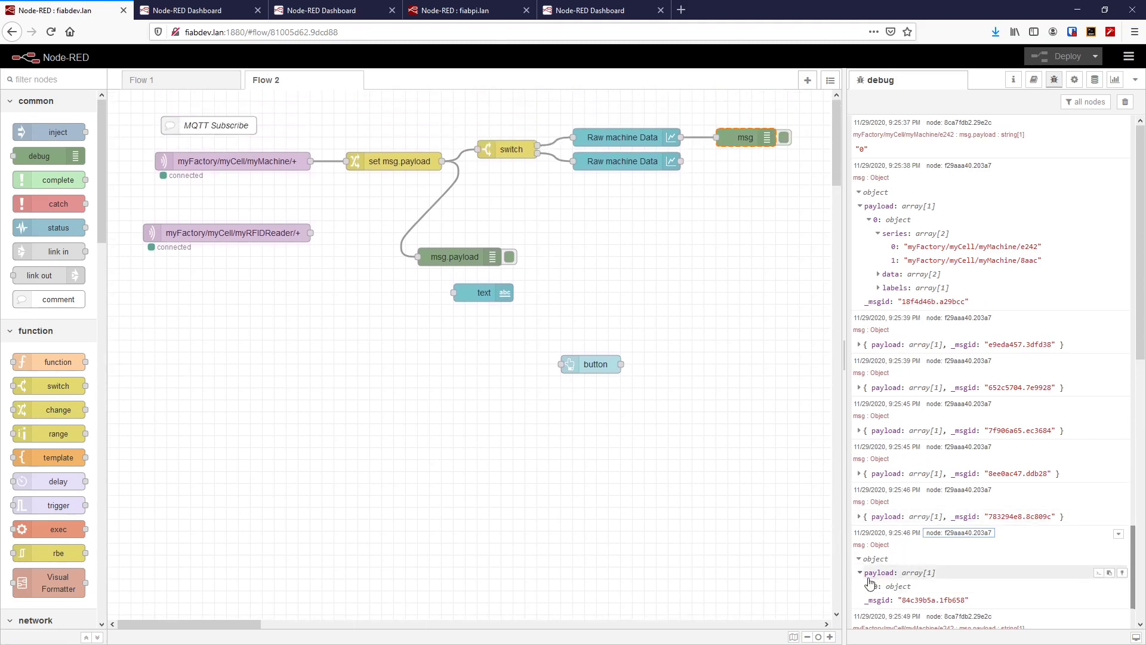
click(870, 587)
scroll(1023, 568, down, 2)
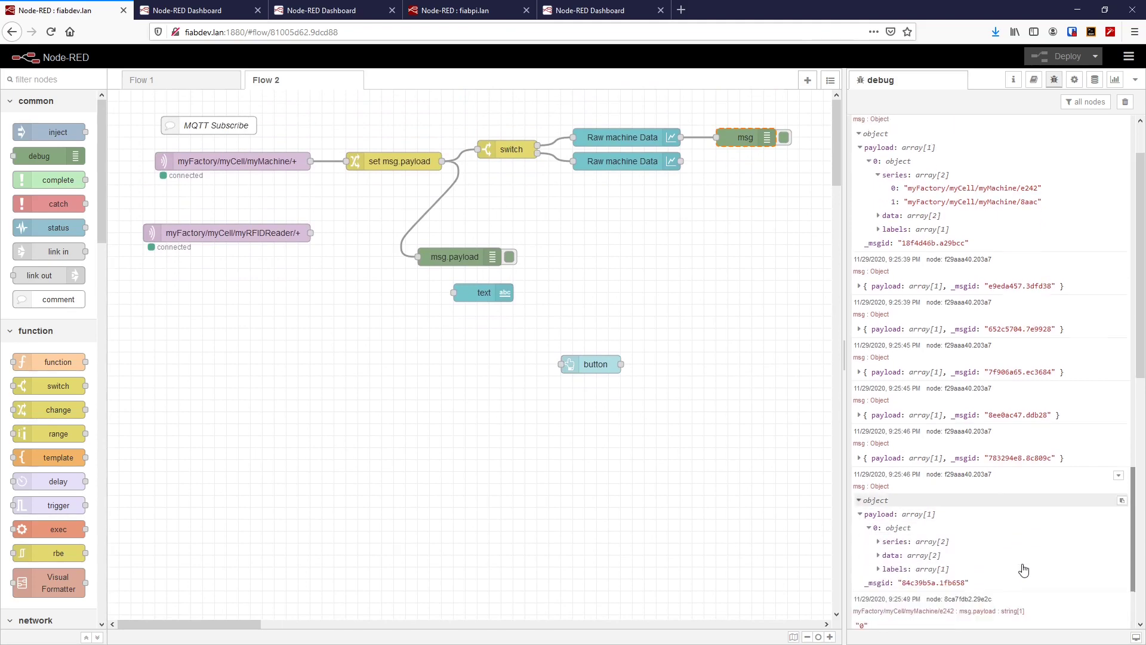
click(878, 486)
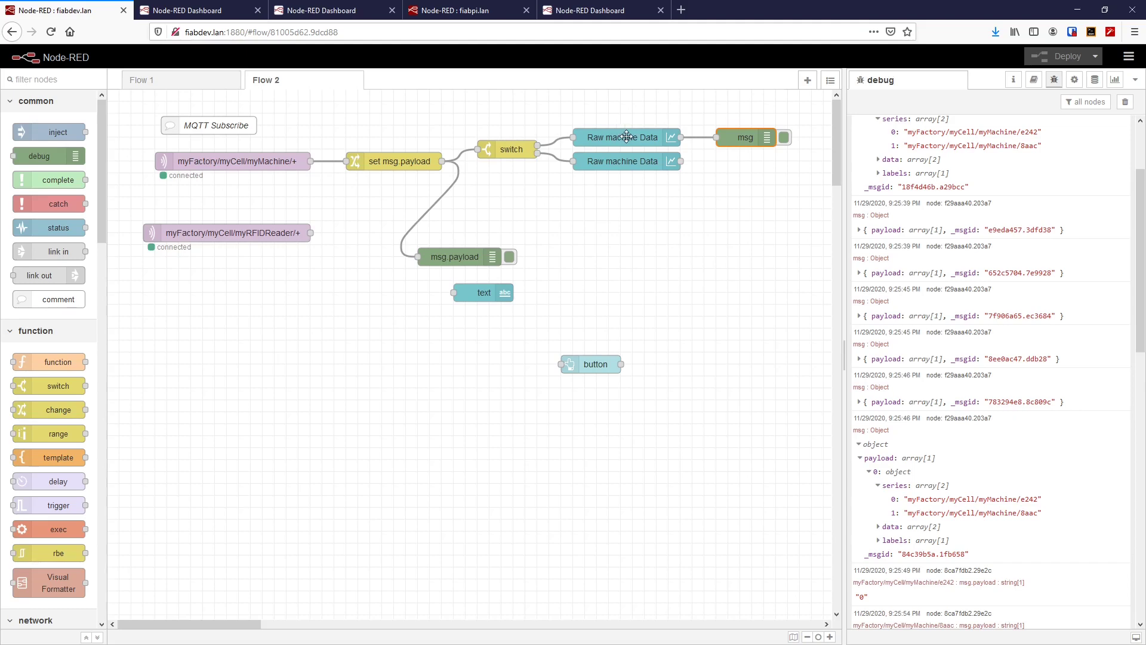
Check the dashboard page and review the lower Raw machine Data chart node's properties without changing them.
click(176, 12)
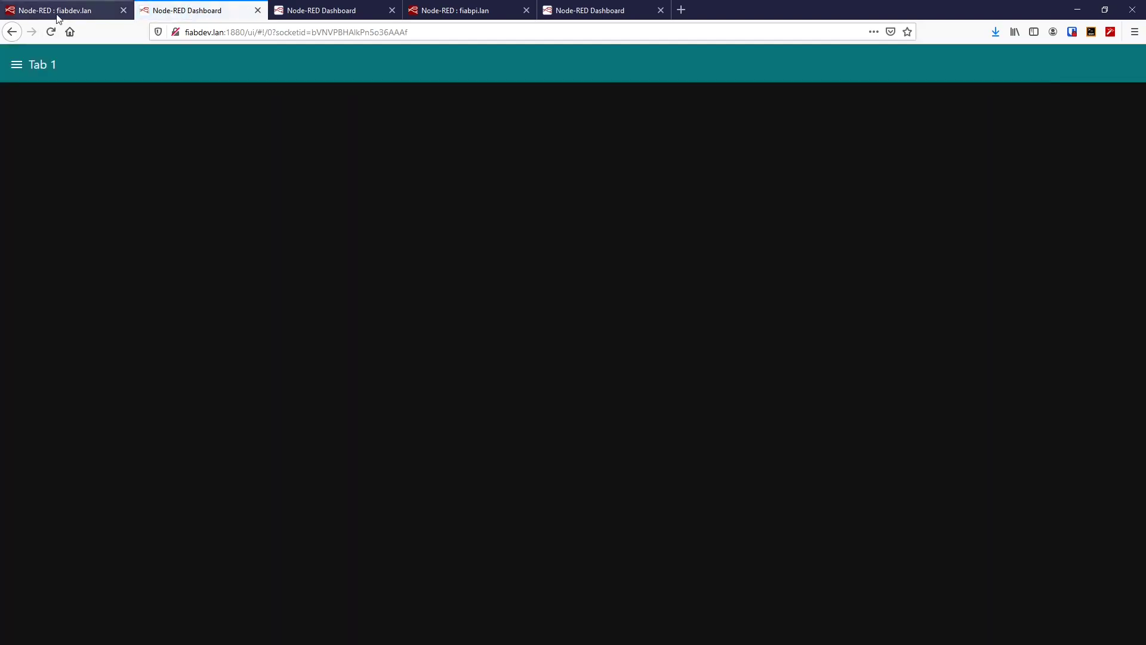
click(55, 10)
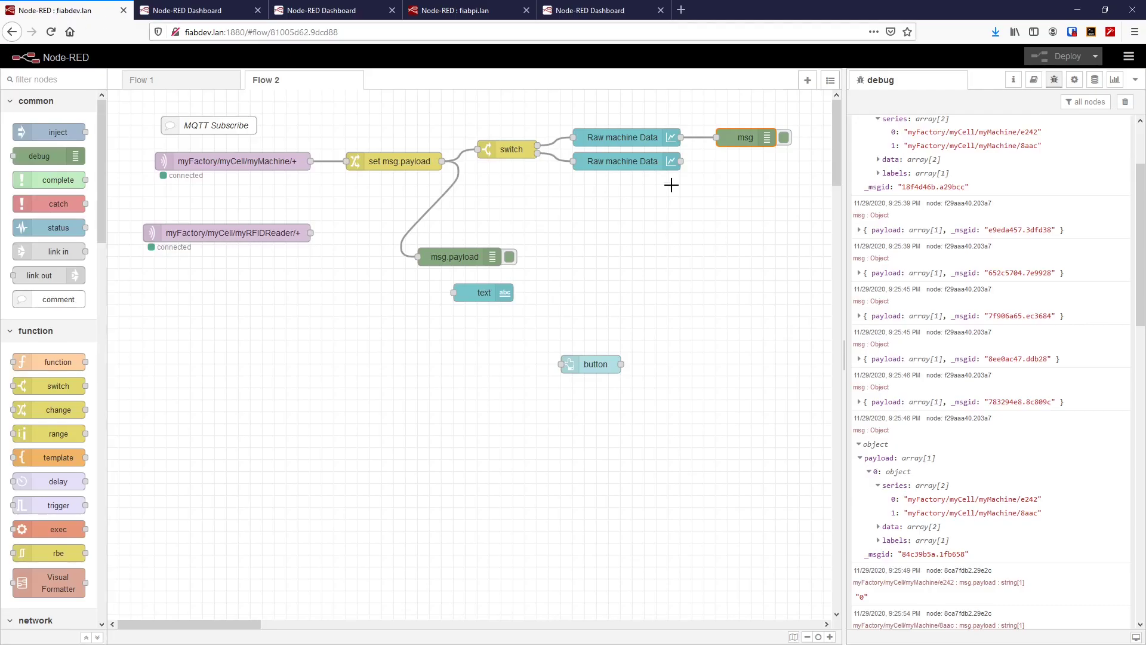
double_click(639, 161)
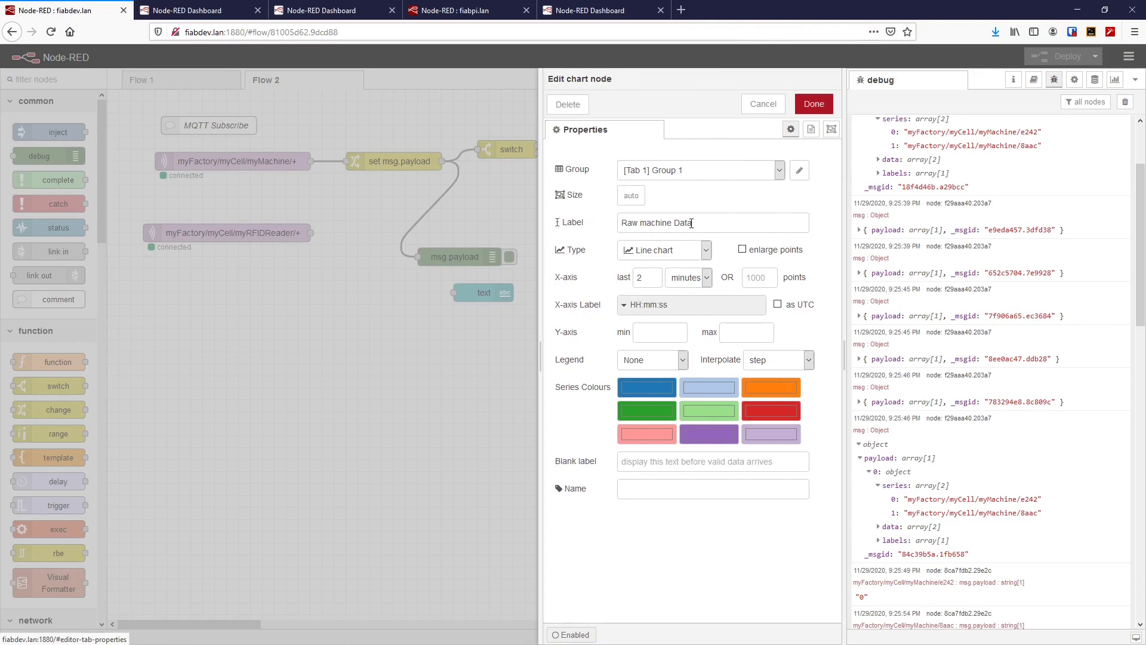
click(508, 390)
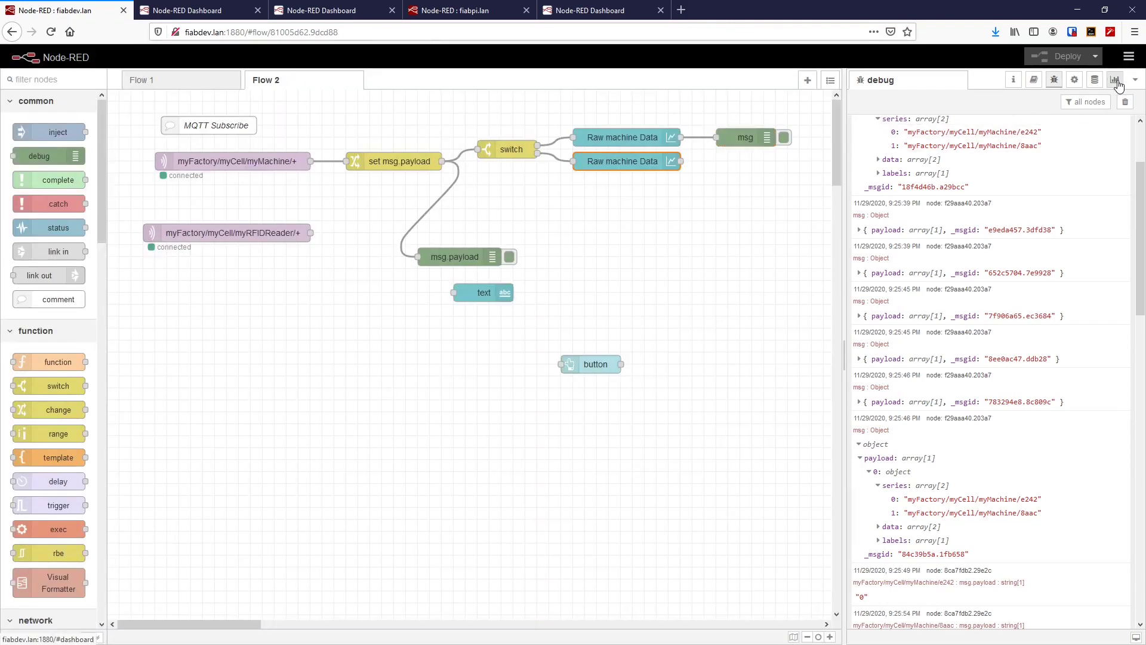
Change the label of the first Raw machine Data chart in the dashboard layout's Group 1 to Raw machine Data1.
click(1116, 81)
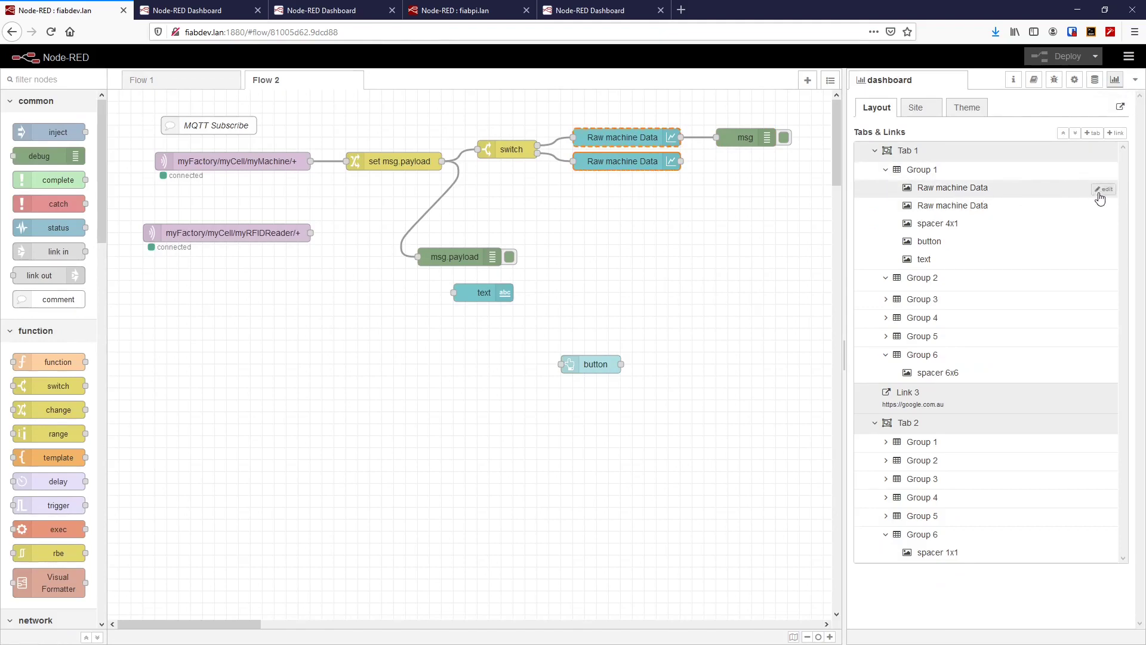
click(1104, 189)
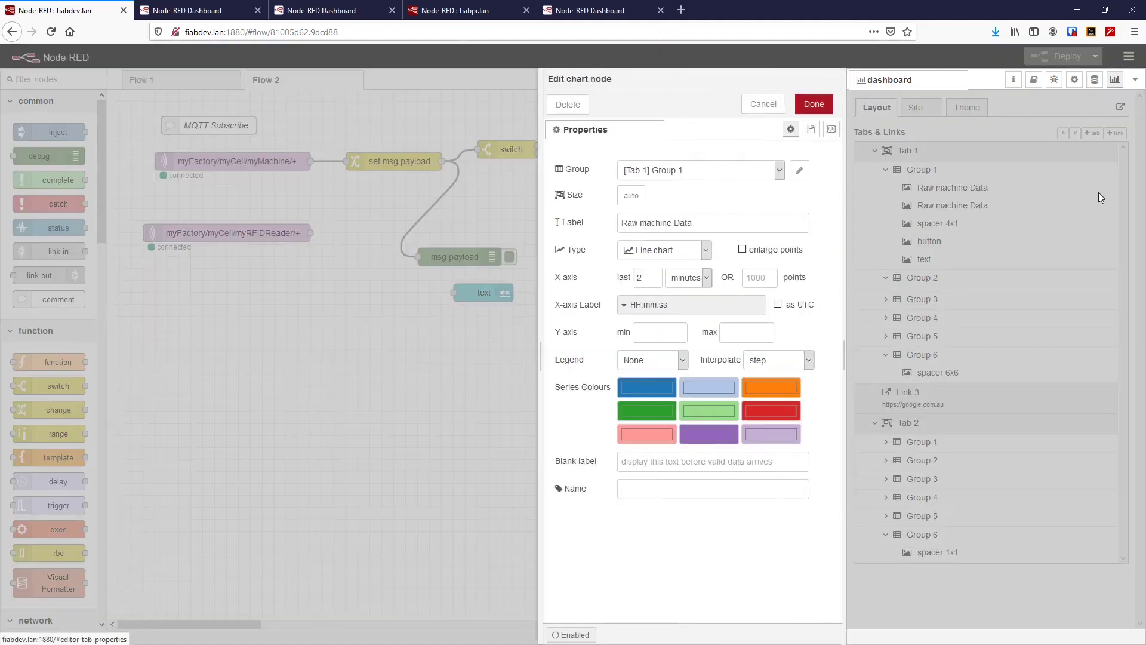
click(708, 224)
text(1)
click(814, 104)
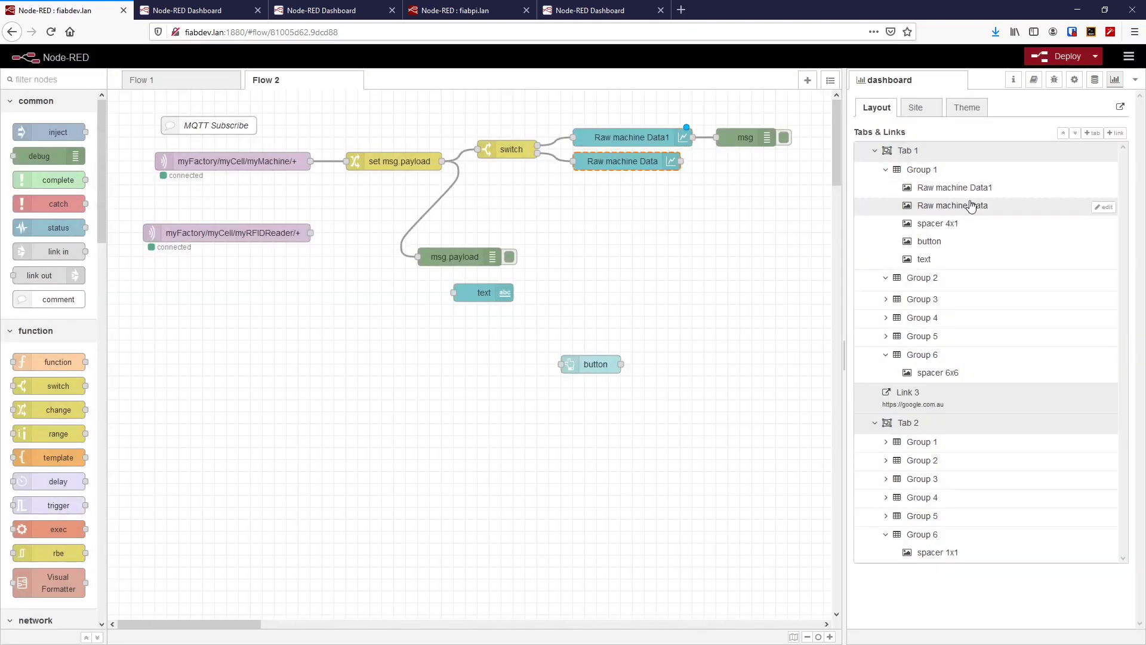
Change the second Raw machine Data chart's label to Raw machine Data2 and deploy the flow.
click(1104, 207)
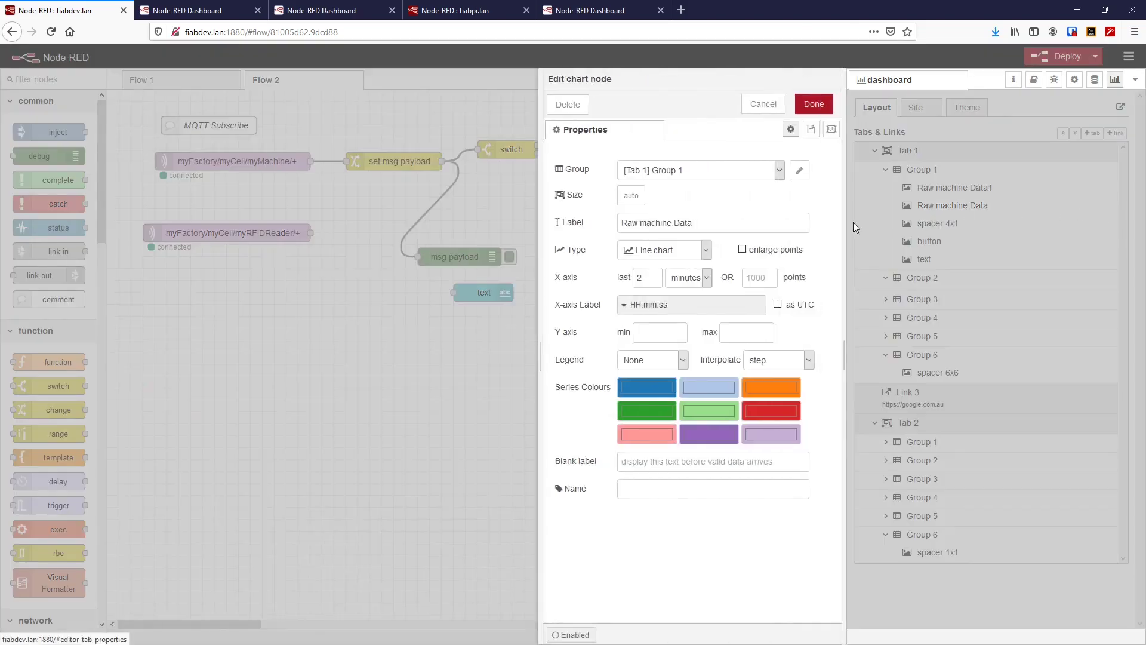
click(713, 222)
text(2)
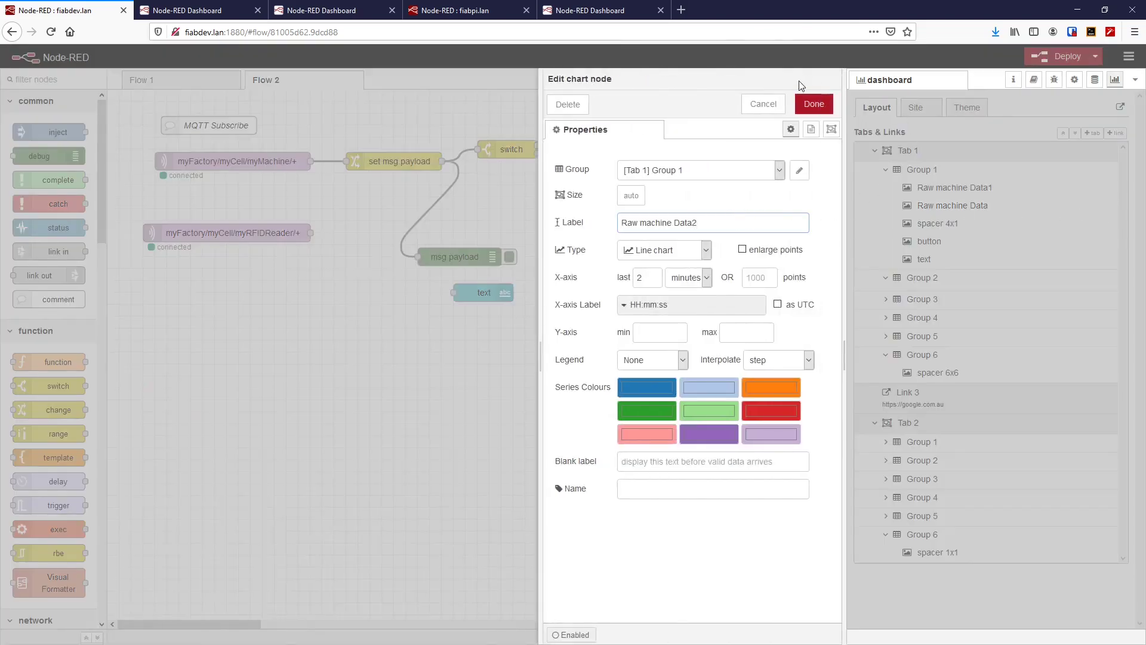
click(814, 104)
click(1045, 59)
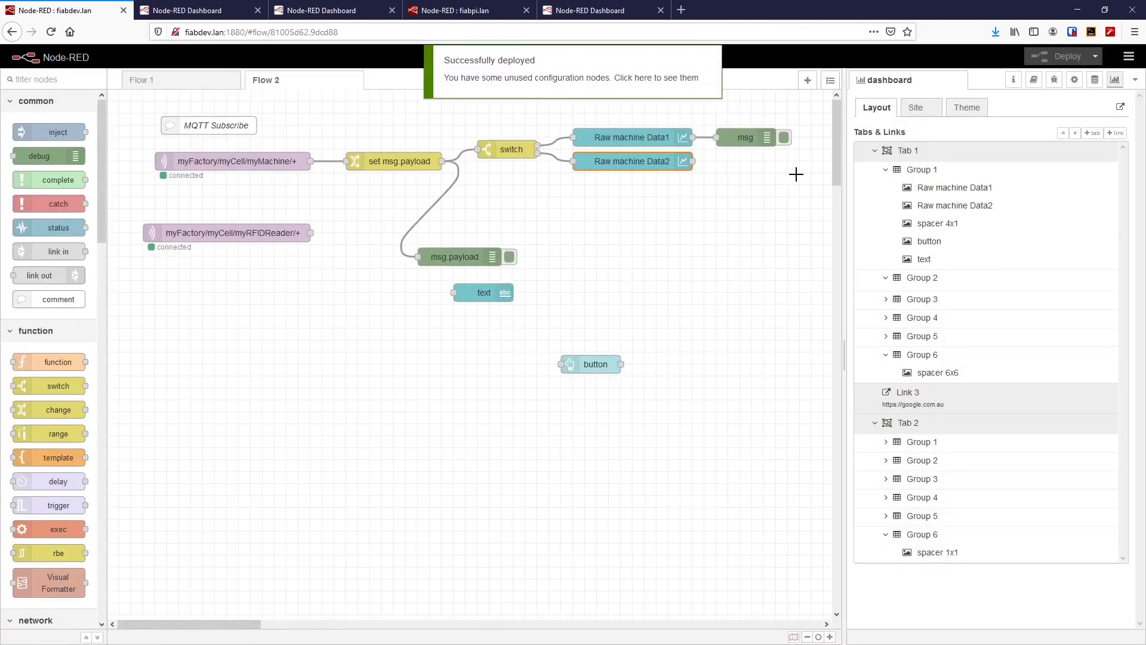
Review the switch node's rules and compare the Raw machine Data1 and Raw machine Data2 charts on the dashboard, returning to the flow editor.
double_click(509, 150)
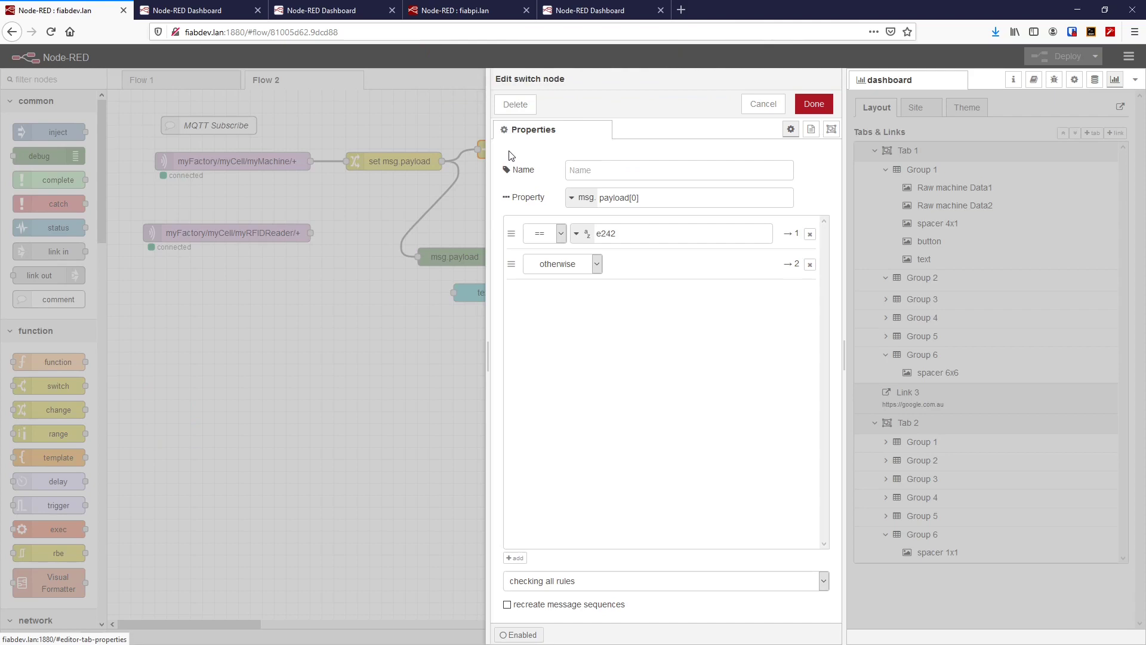
click(466, 215)
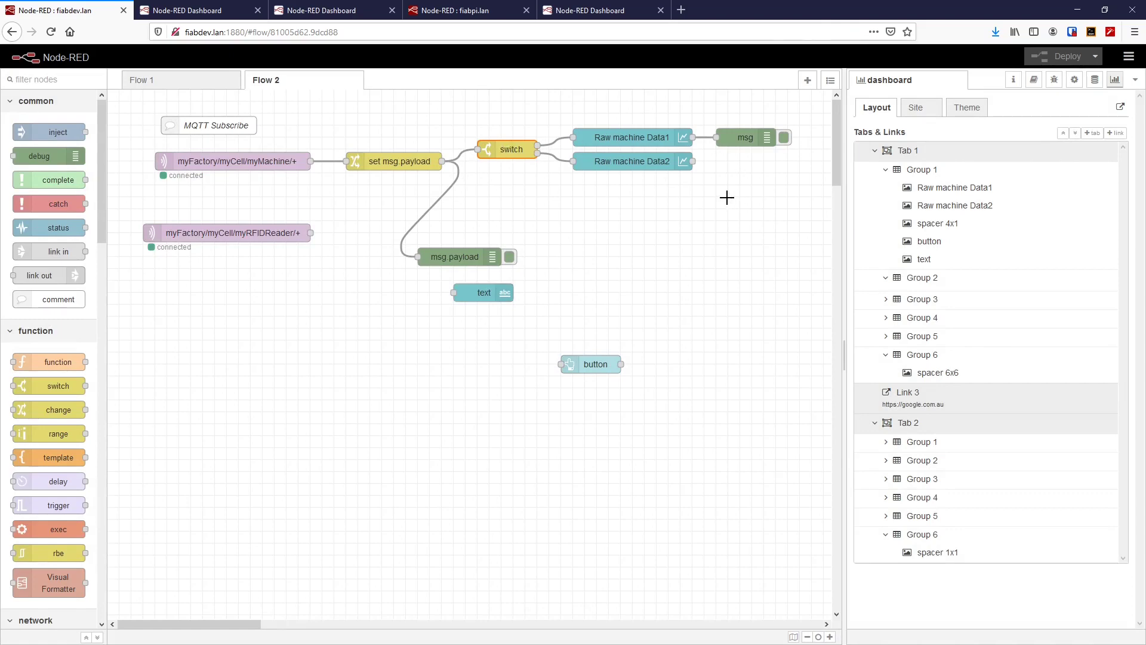
click(186, 10)
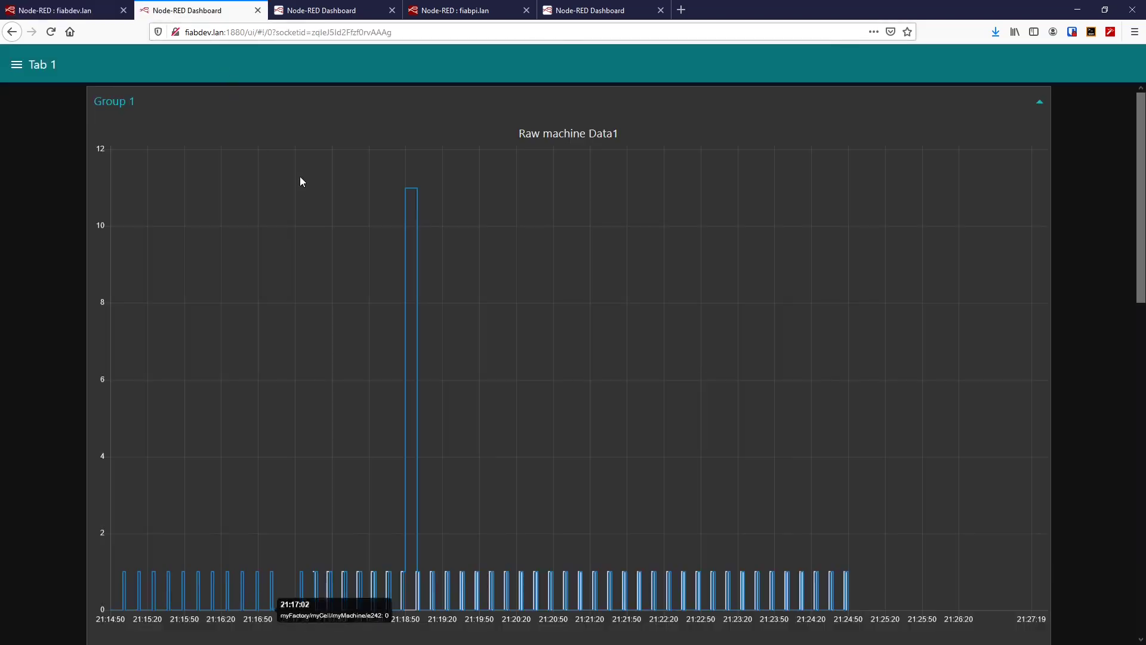
click(44, 34)
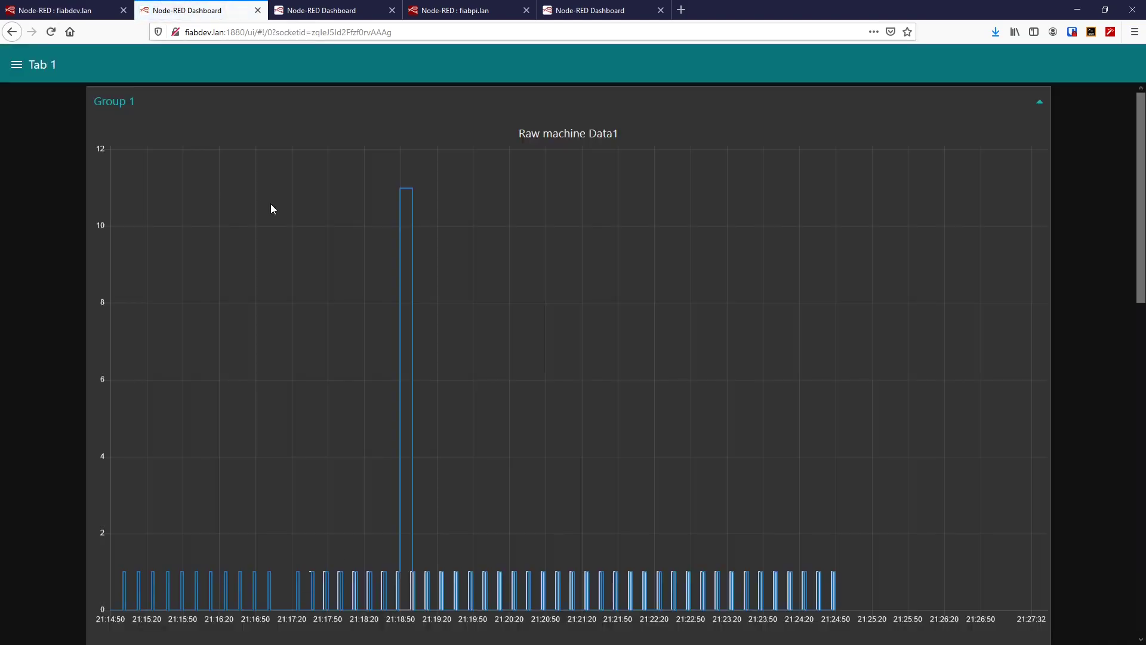
scroll(827, 263, down, 6)
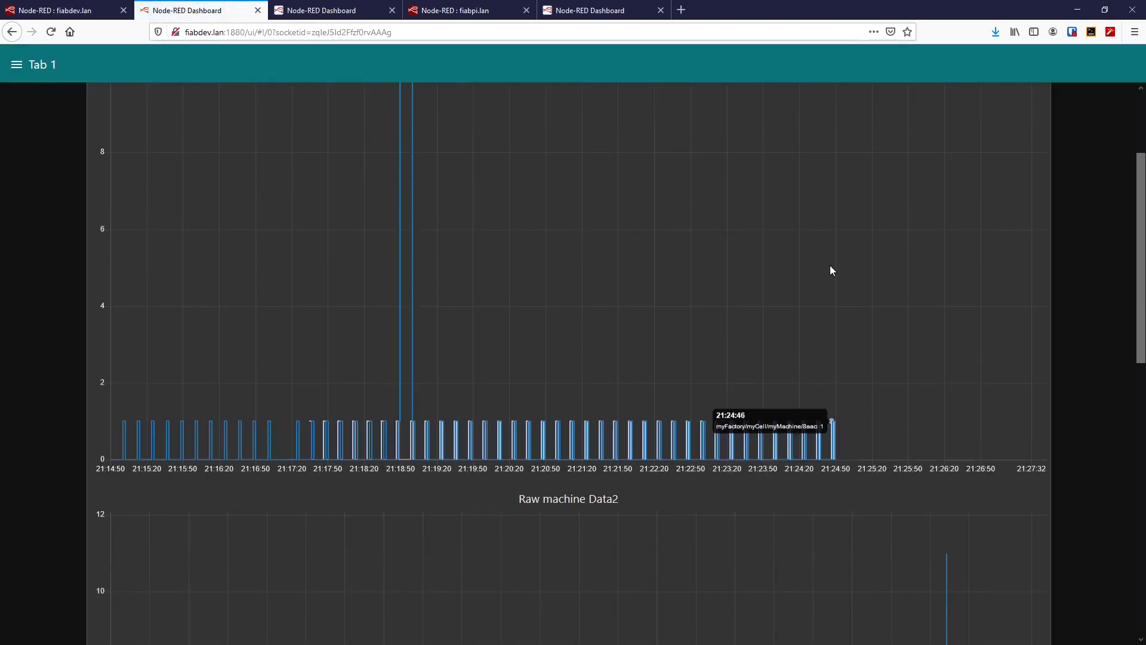
scroll(830, 265, up, 3)
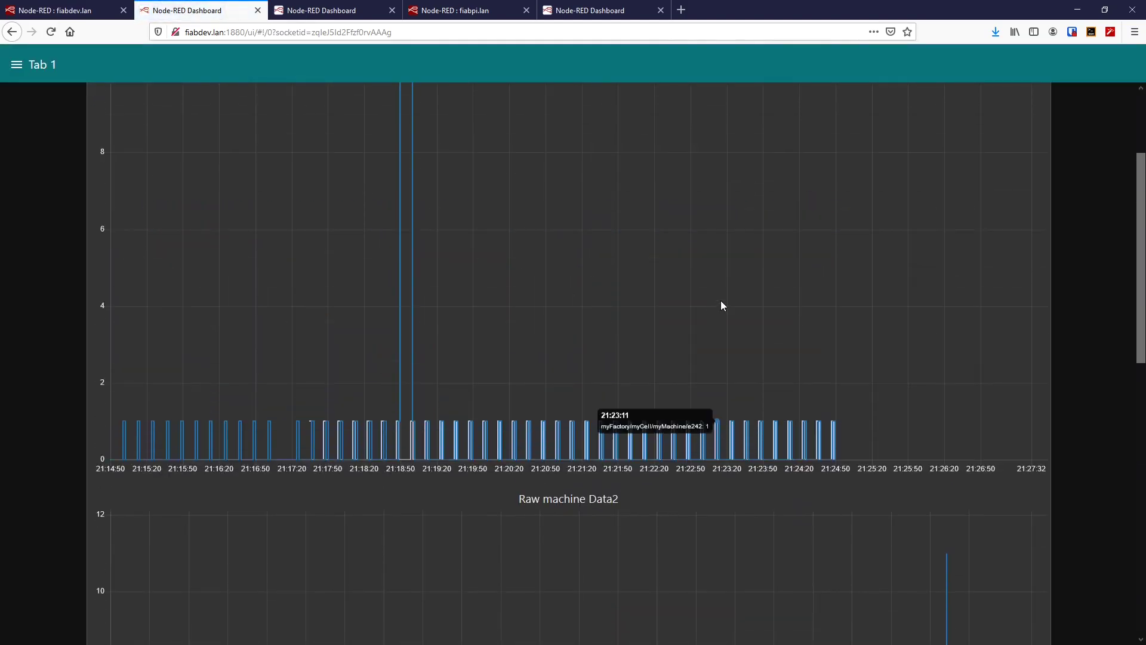
scroll(720, 298, down, 5)
scroll(720, 296, down, 2)
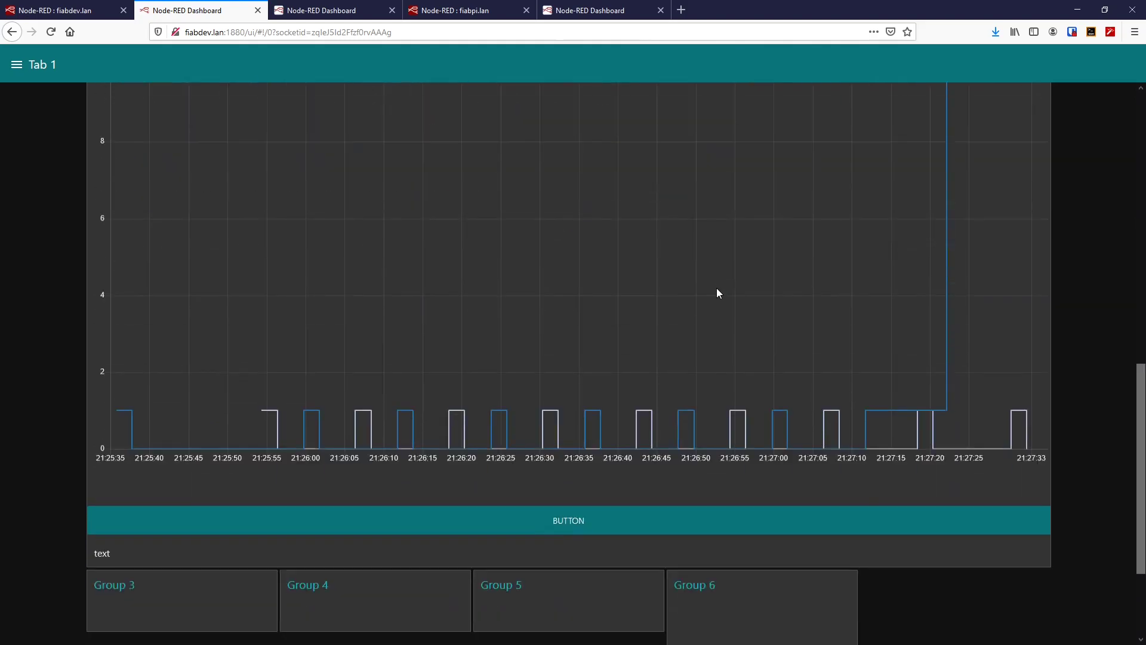
scroll(716, 288, up, 10)
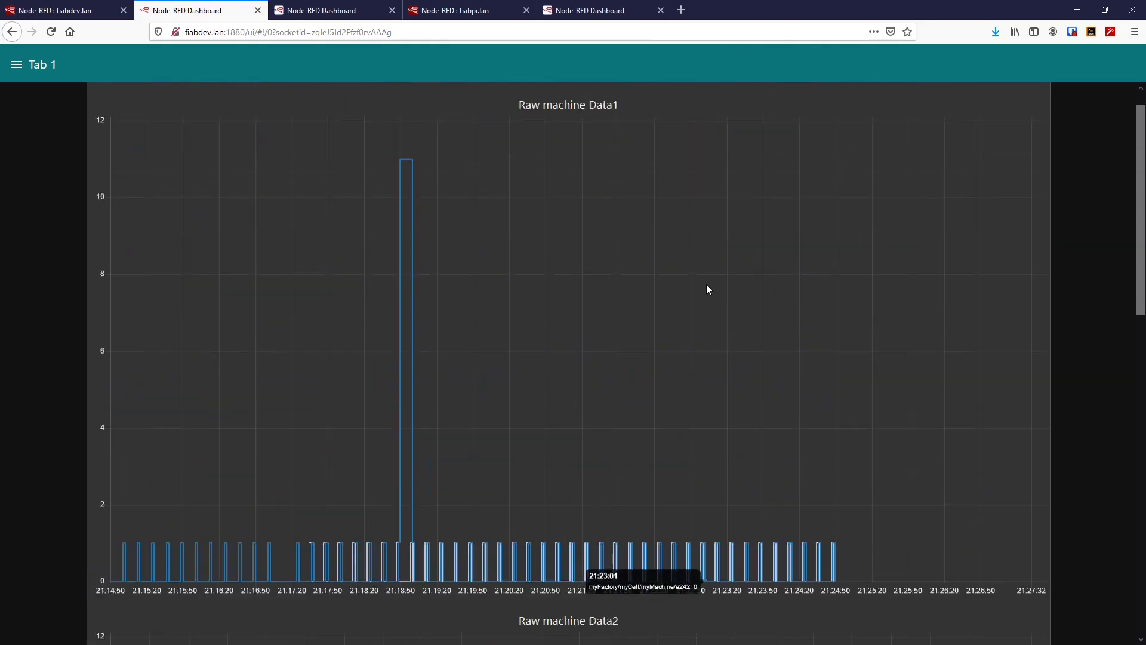
scroll(705, 284, down, 6)
scroll(706, 289, down, 5)
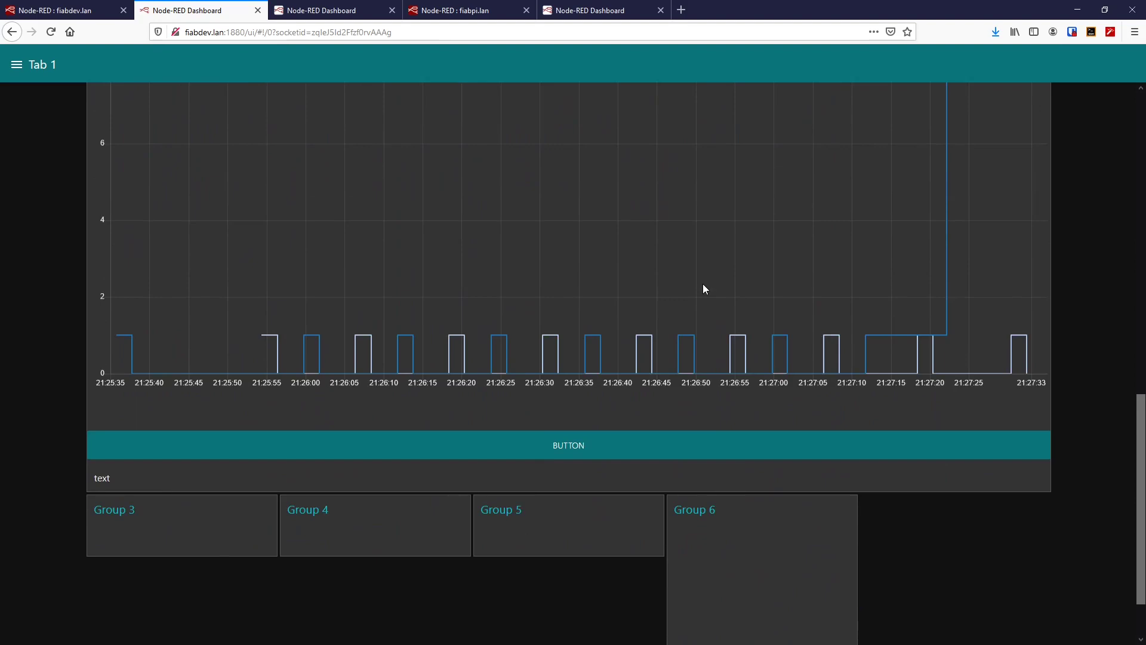
scroll(694, 285, up, 6)
scroll(690, 279, up, 5)
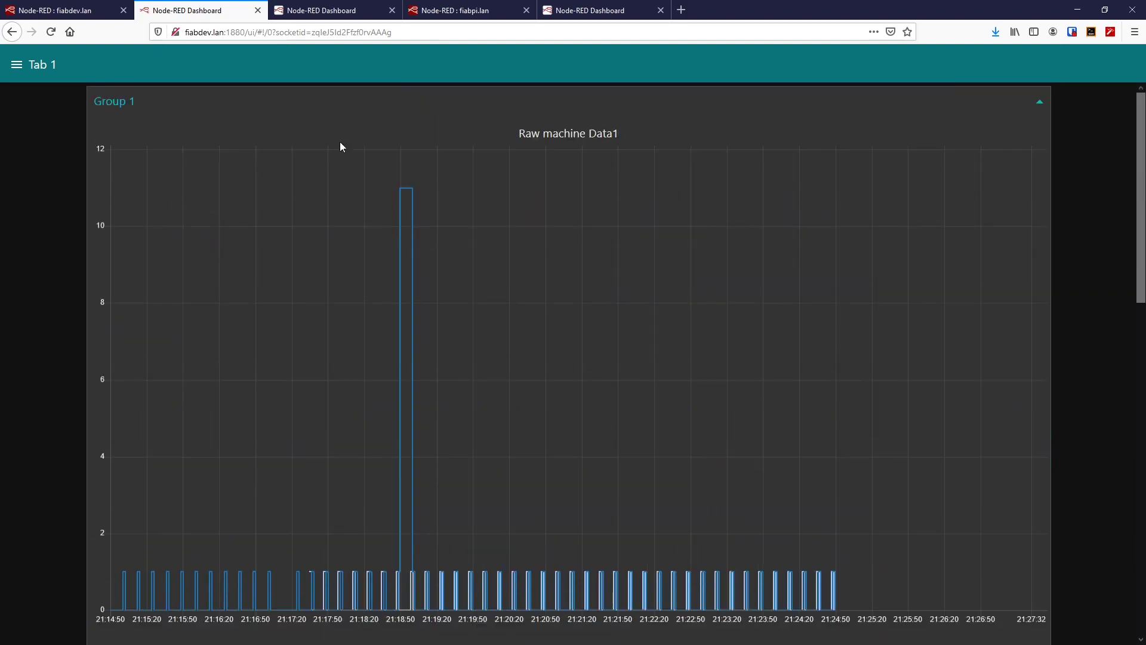
click(75, 12)
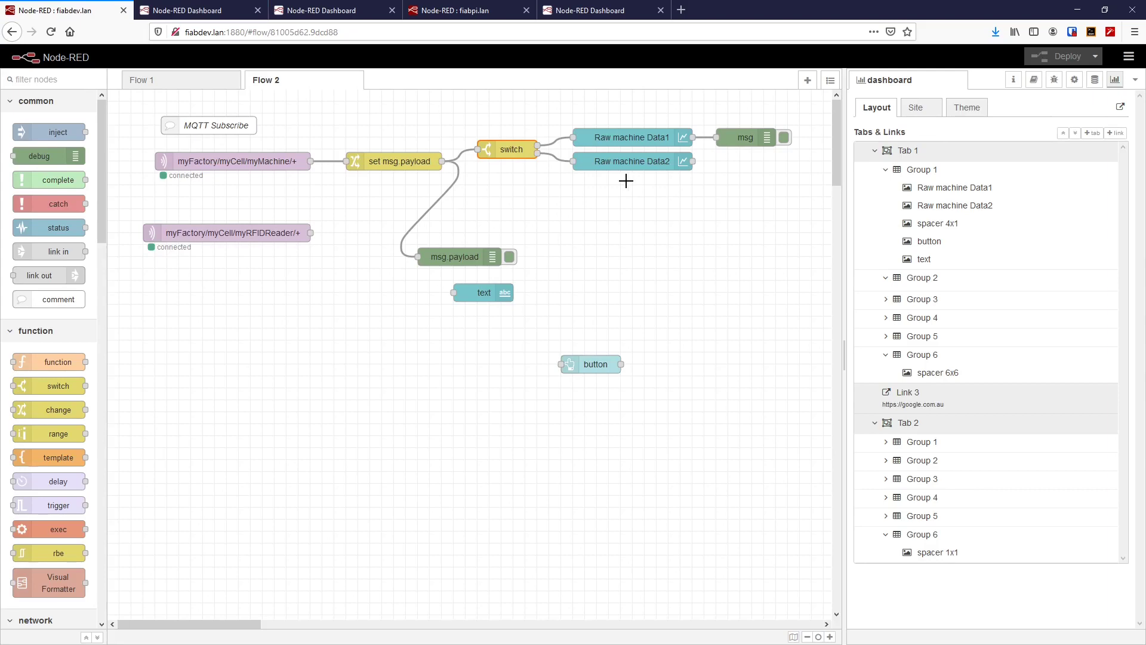
Set the Raw machine Data1 chart's size to 30 x 5.
click(625, 137)
double_click(643, 138)
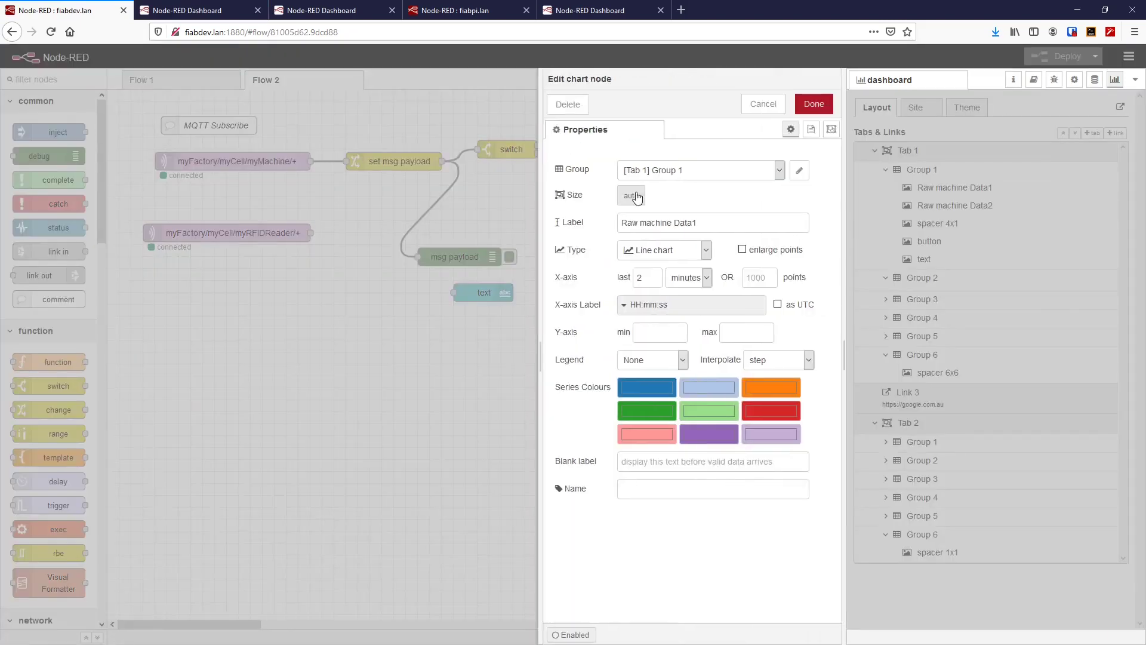
click(636, 196)
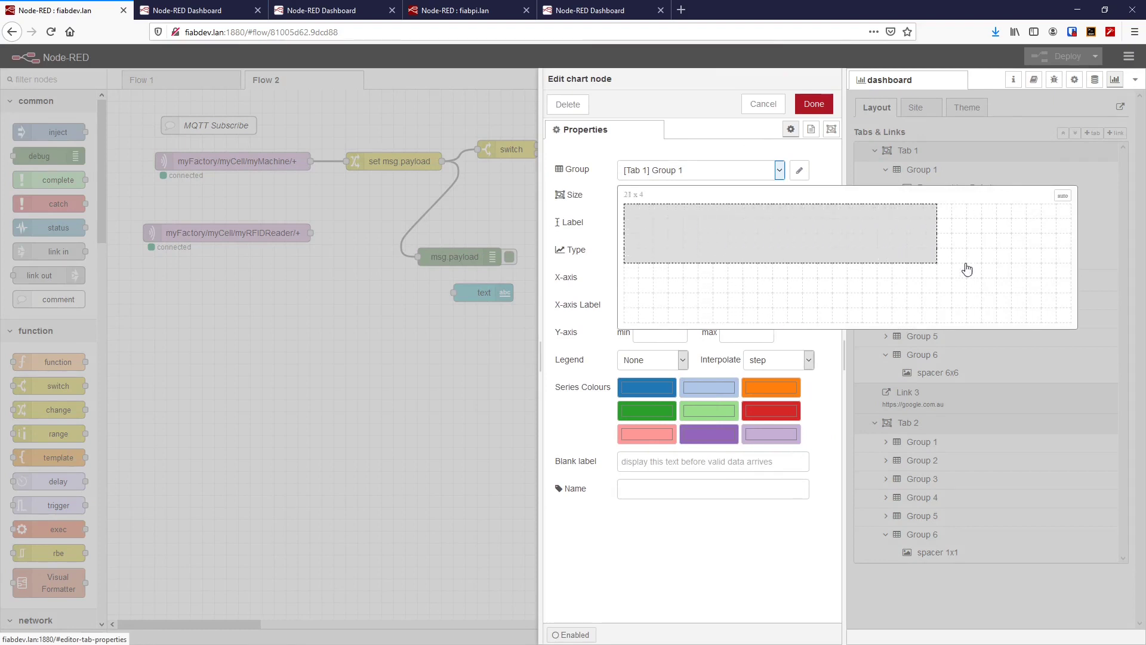
click(1066, 274)
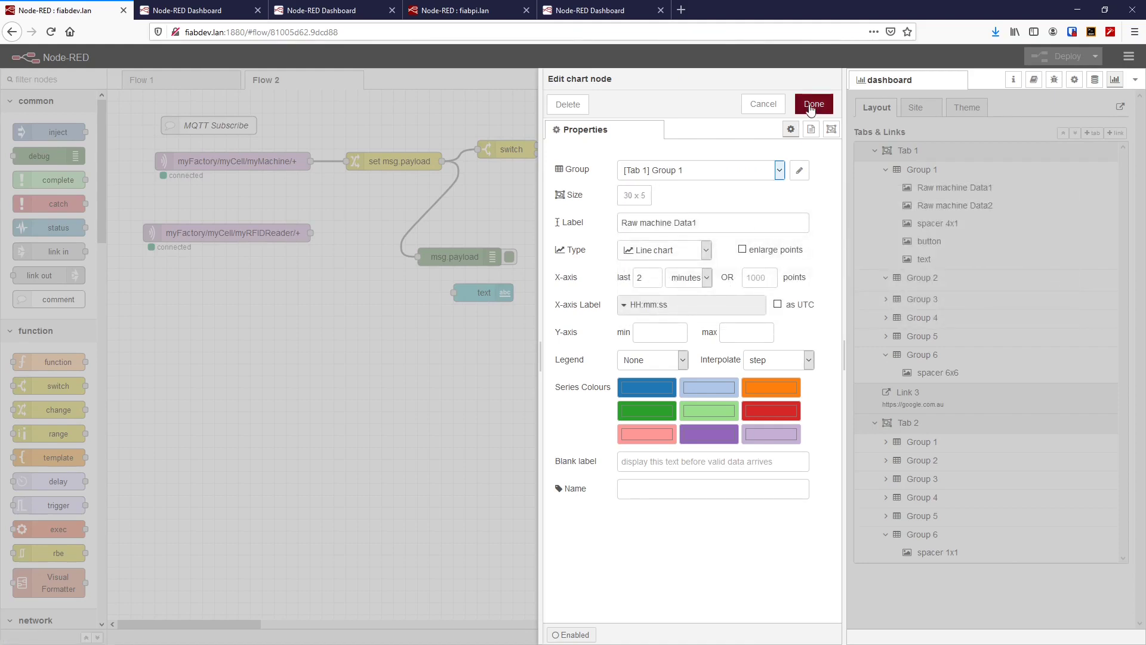
click(814, 105)
Resize the Raw machine Data2 chart from auto to the same full-width size as the Raw machine Data1 chart.
click(625, 163)
double_click(625, 163)
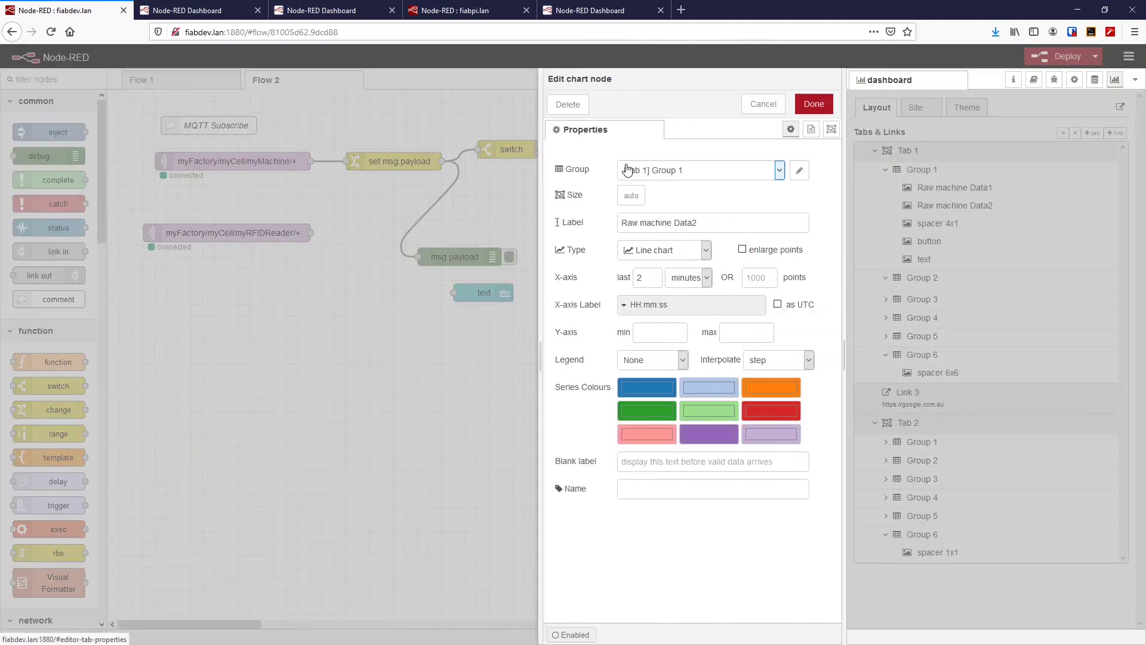
click(632, 194)
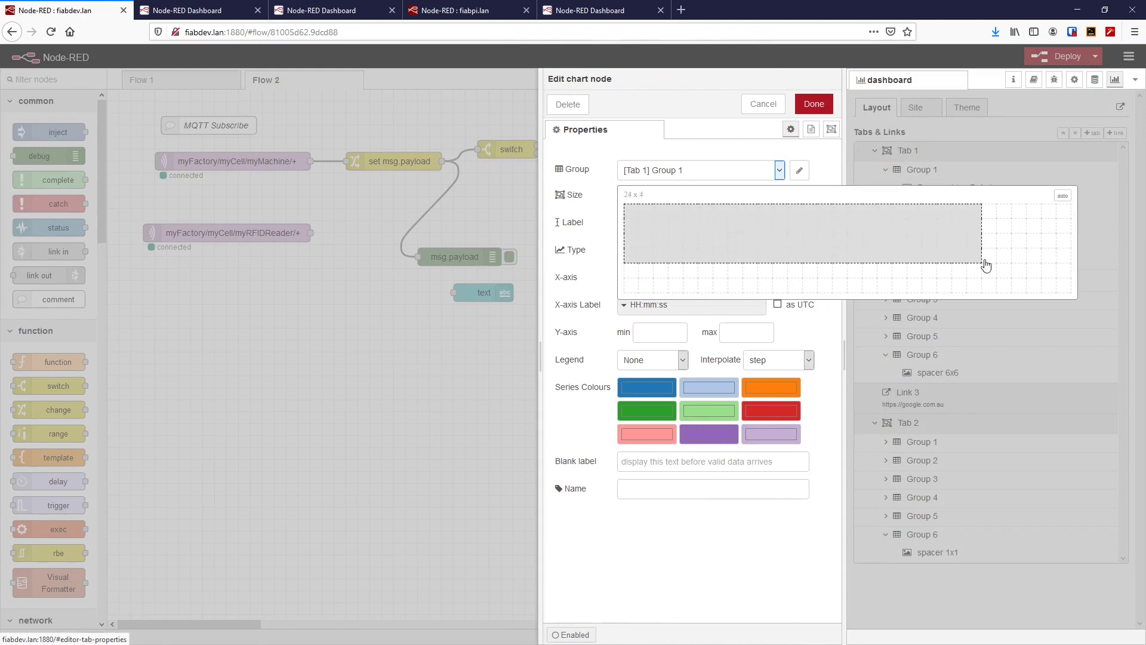
click(1060, 274)
click(806, 104)
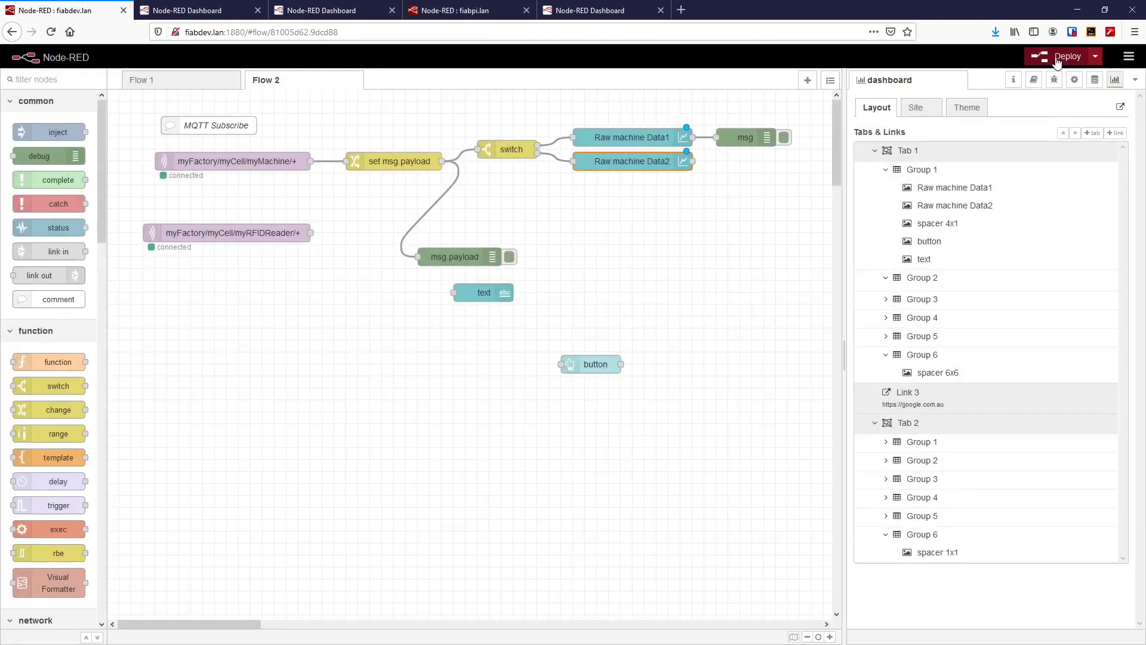
Deploy the chart resizing, then set the dashboard button's size to 3 x 1 and redeploy the flow.
click(1058, 57)
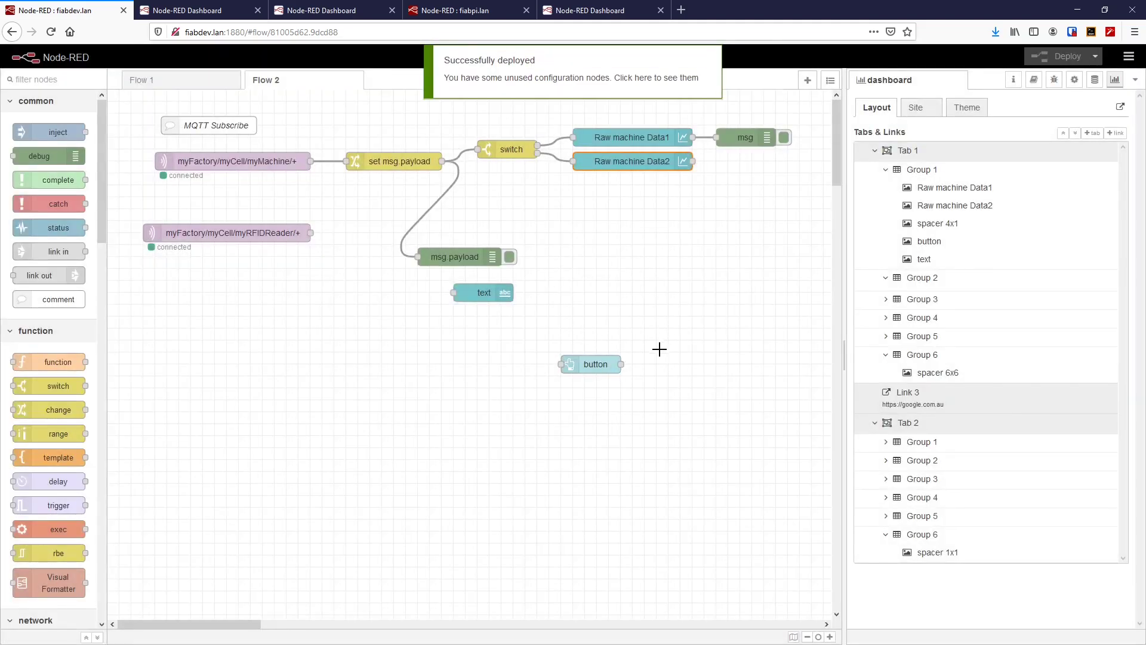
double_click(603, 366)
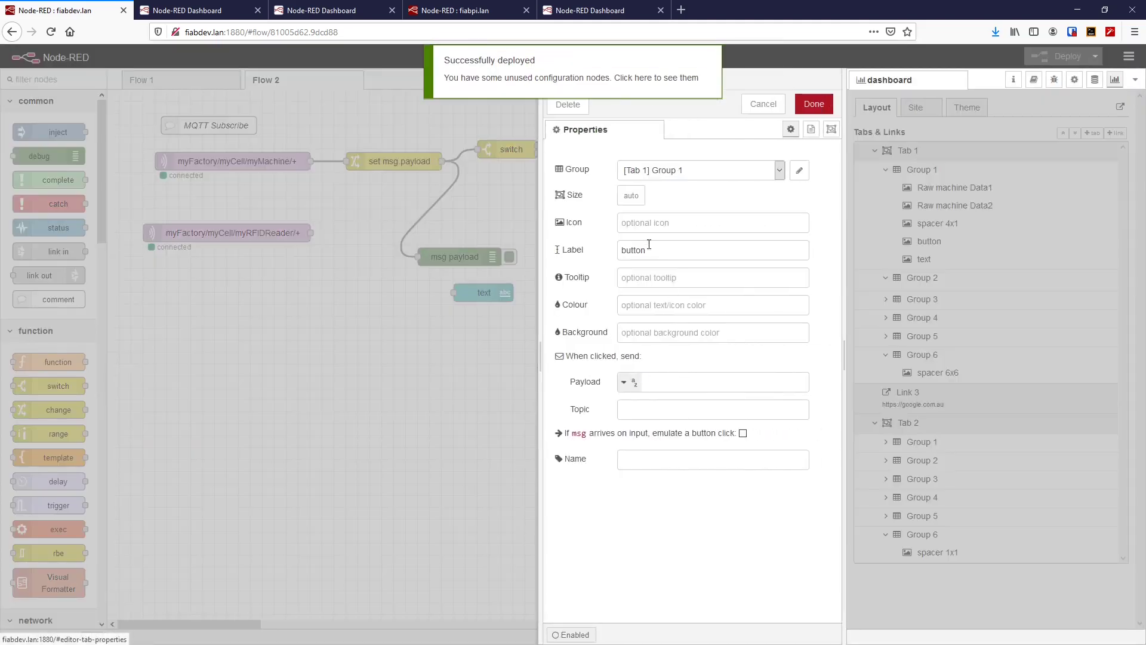
click(627, 197)
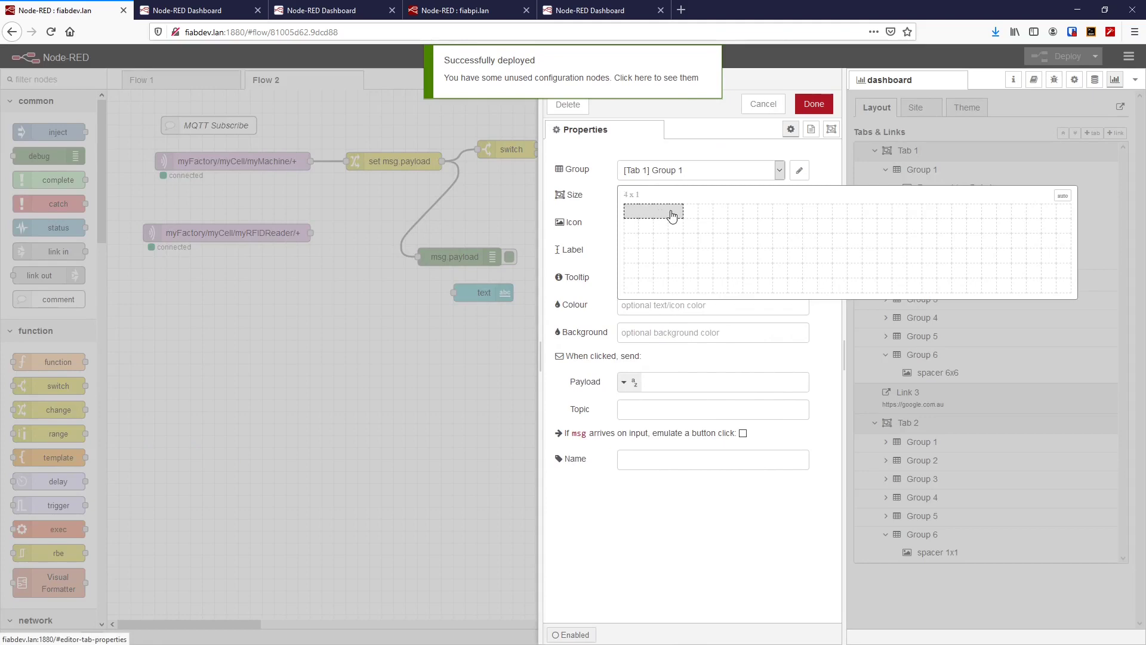
click(665, 216)
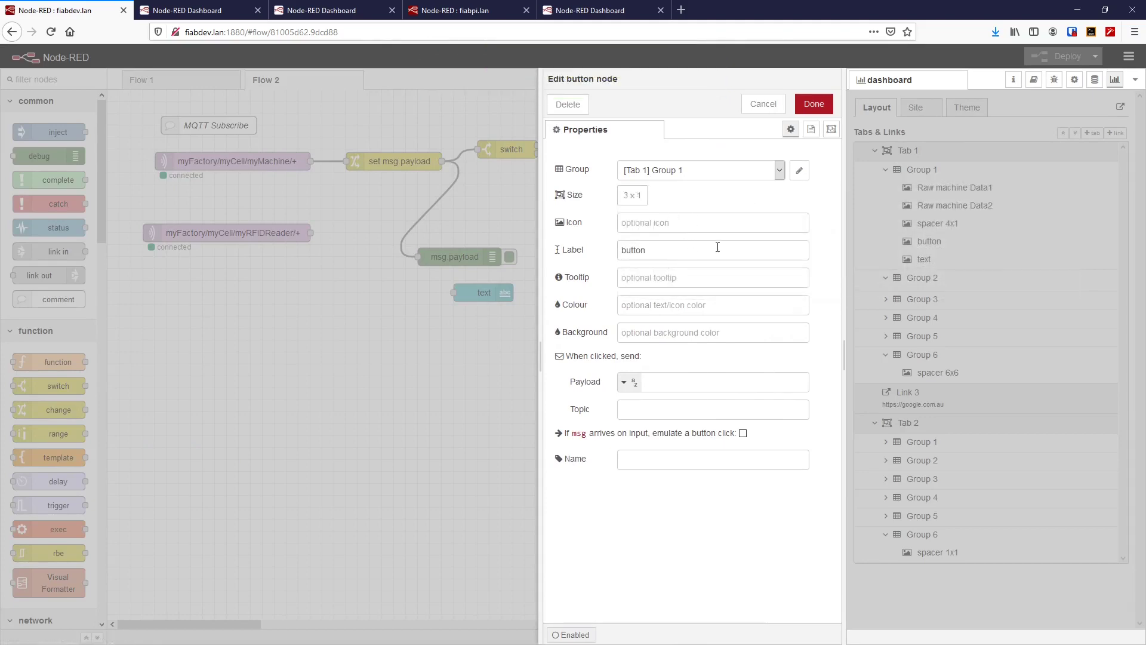
click(814, 104)
click(1066, 56)
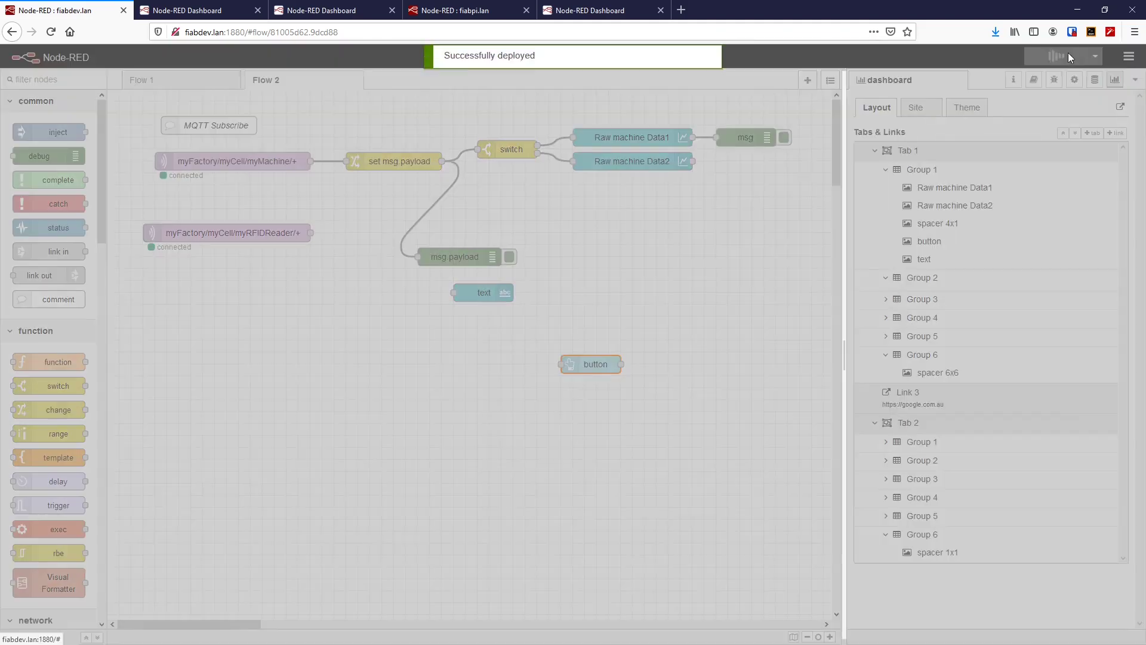
Try the resized button on the dashboard and examine the traces in the Raw machine Data1 and Raw machine Data2 charts.
click(236, 11)
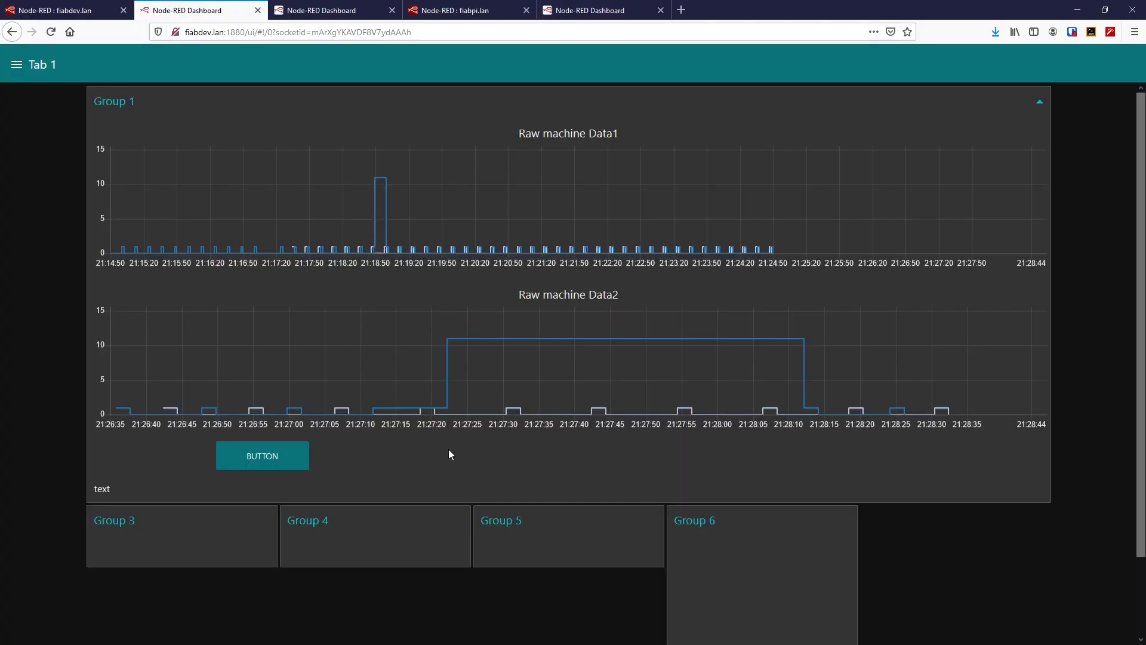
click(263, 455)
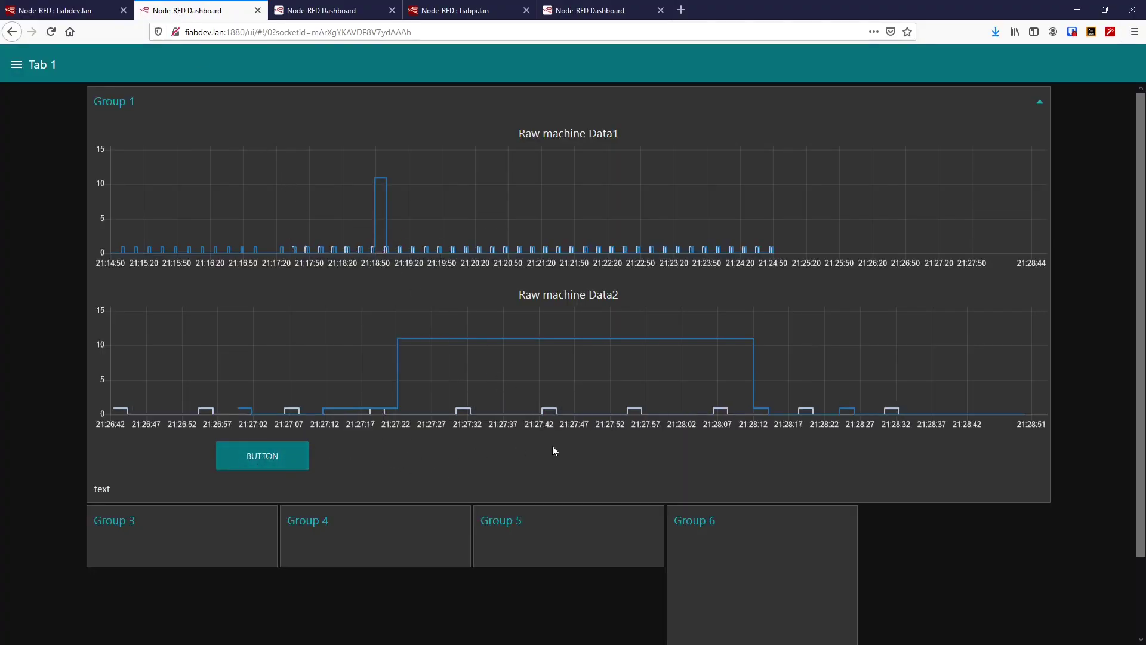
click(244, 458)
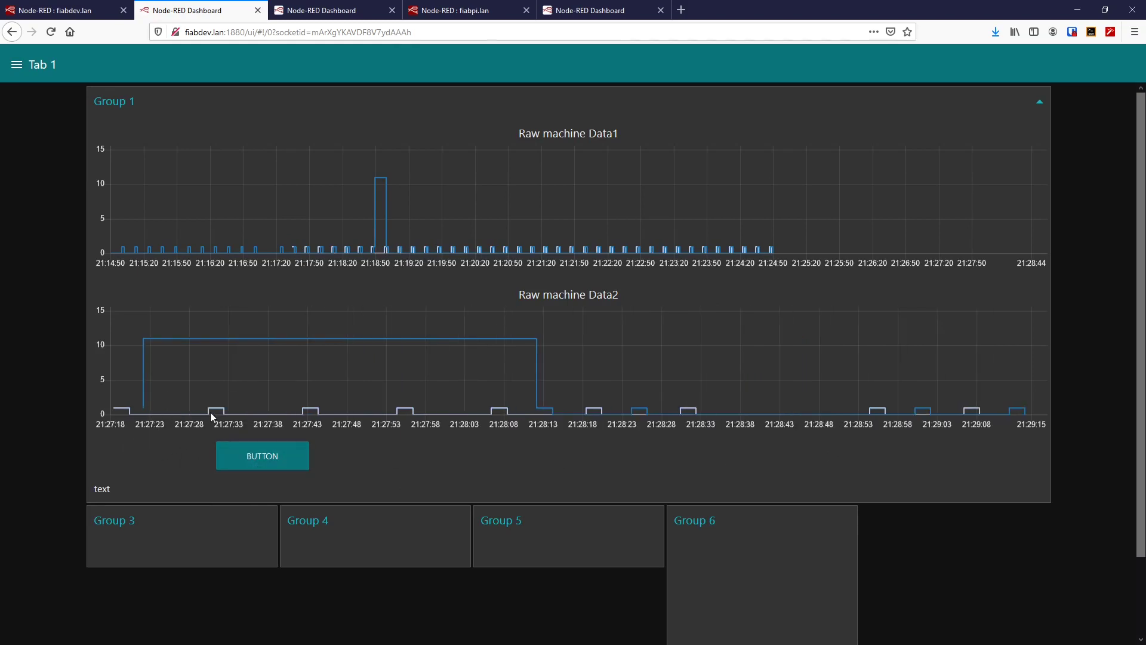
mouse_move(535, 371)
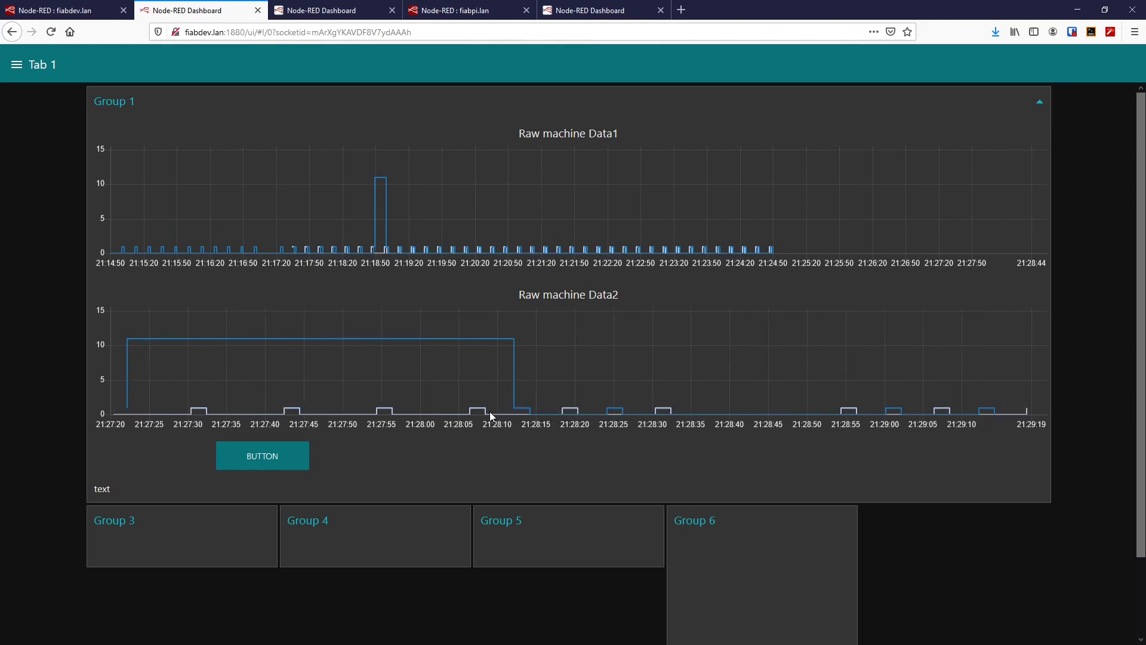
mouse_move(488, 412)
mouse_move(375, 413)
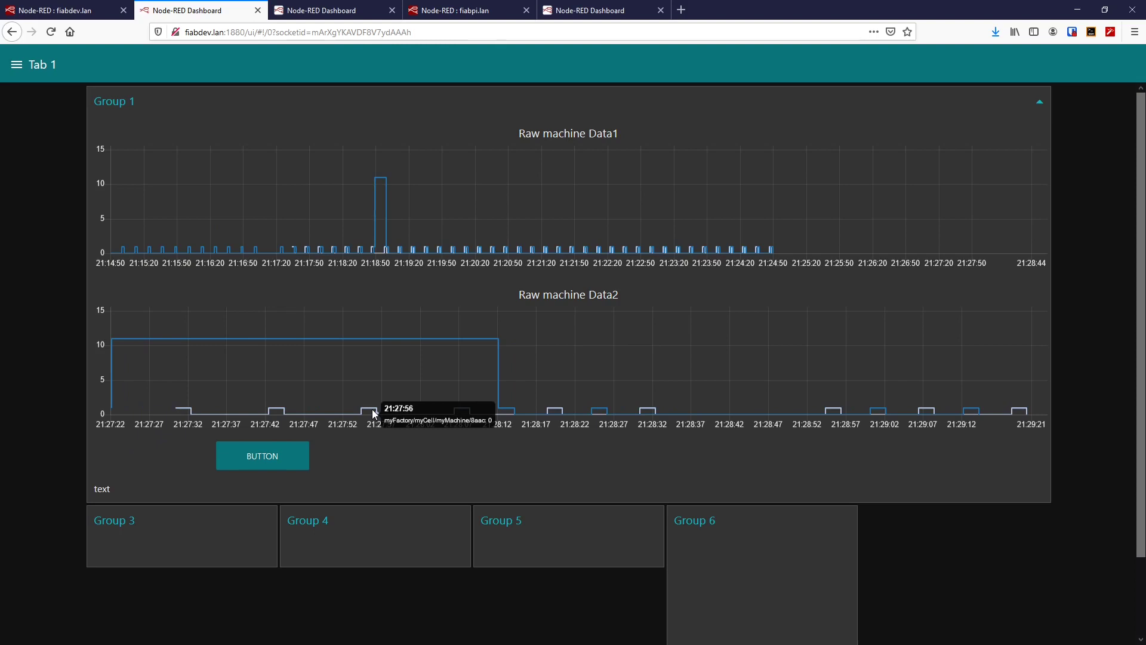
mouse_move(759, 257)
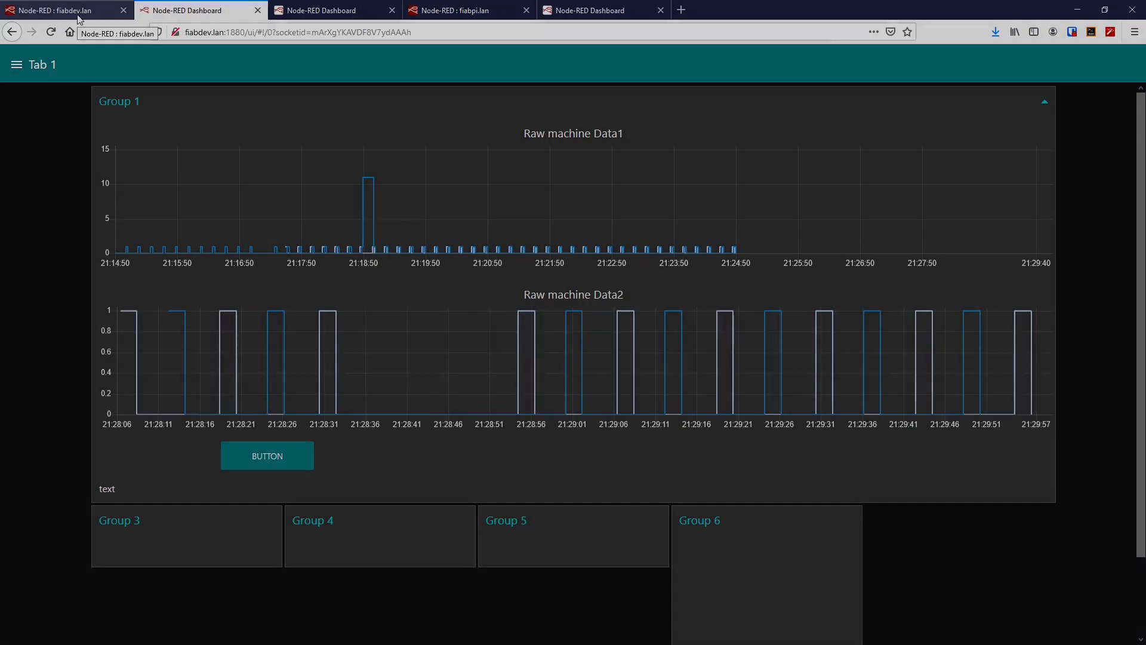
Return to the flow editor and review the set msg.payload node's rule and the MQTT publisher nodes in Flow 1.
click(78, 12)
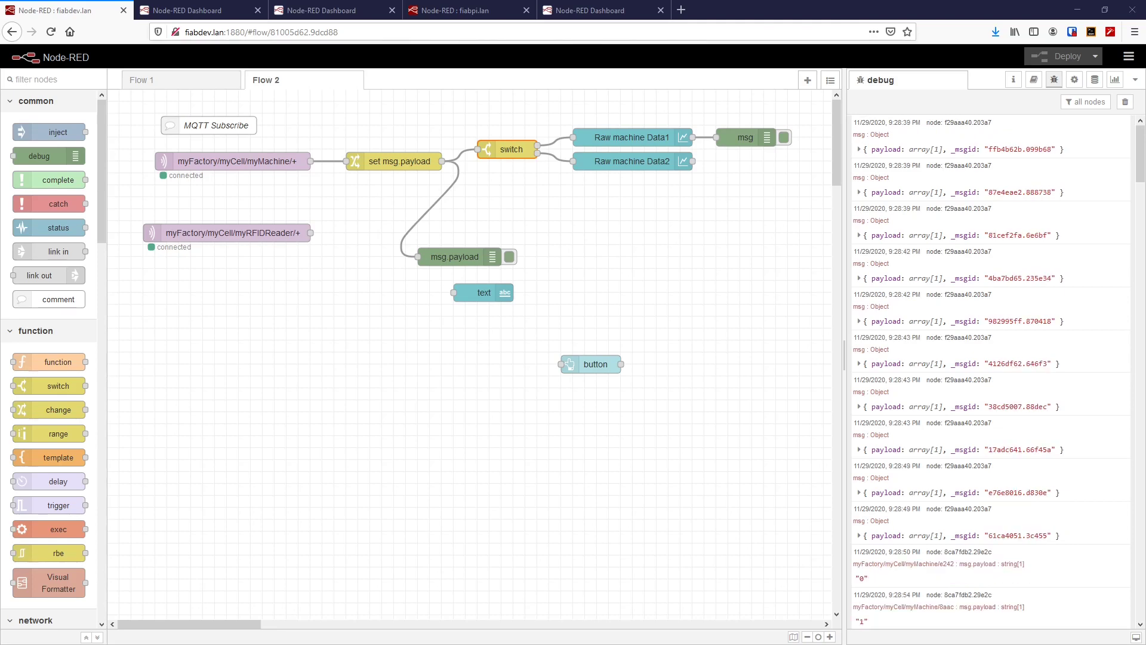
double_click(387, 162)
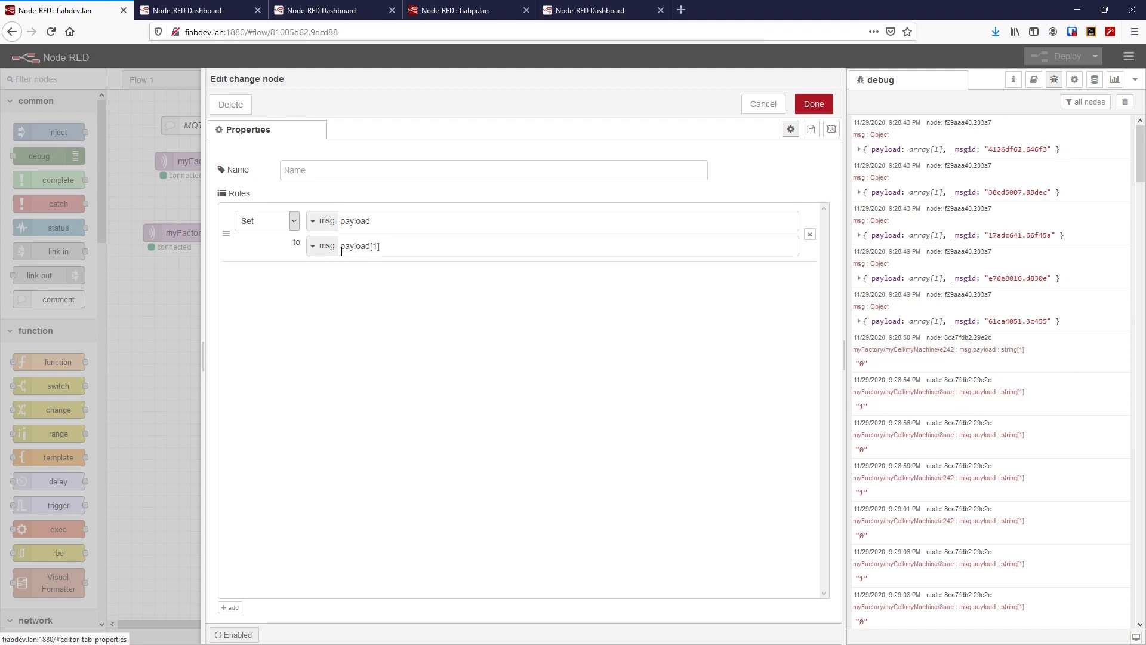
click(160, 309)
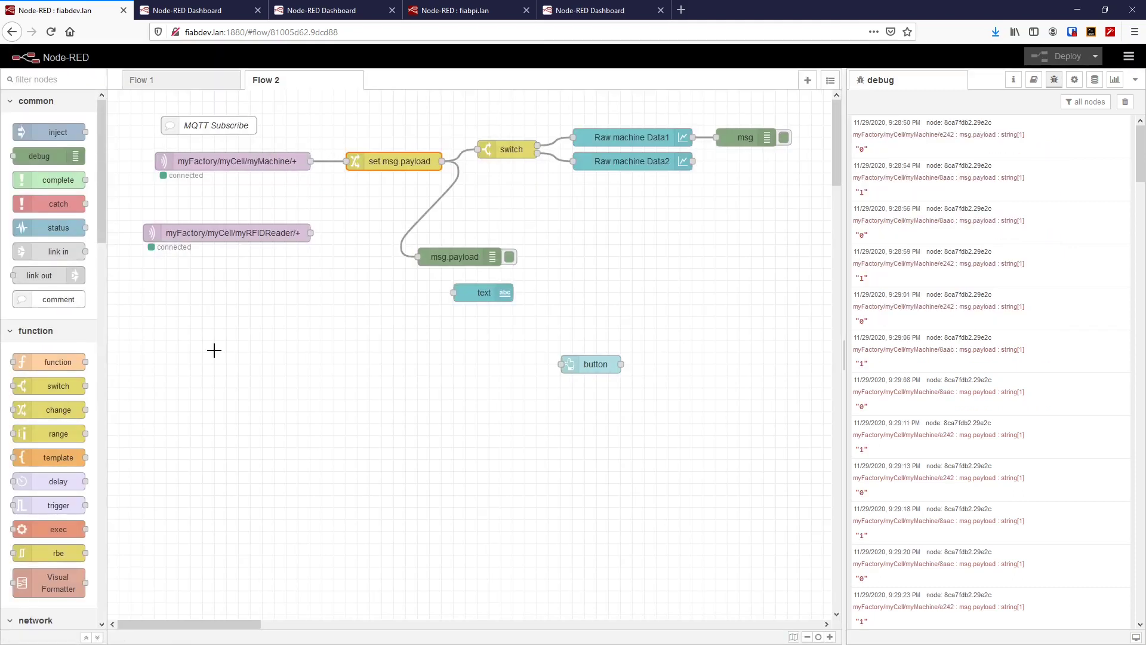
click(147, 83)
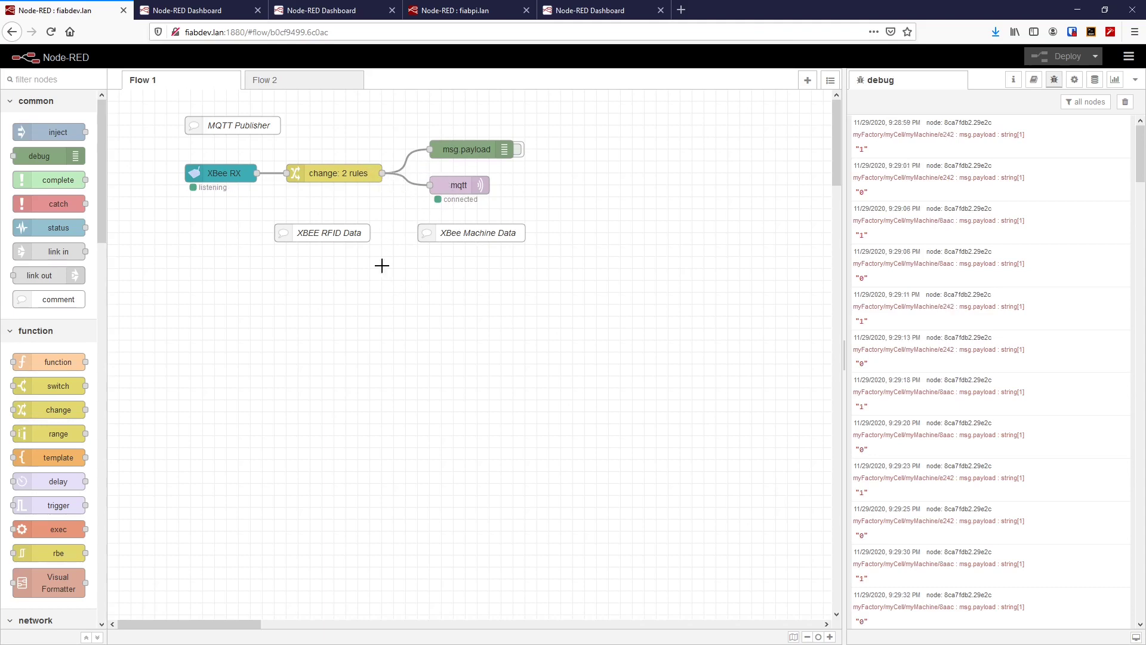
click(329, 87)
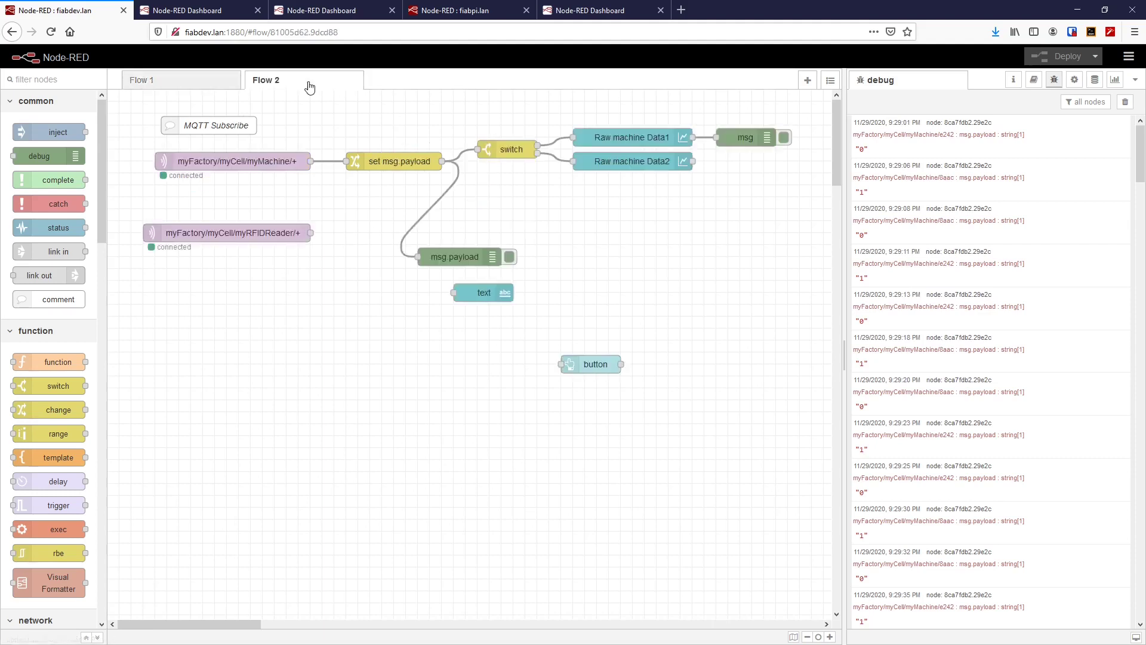
double_click(399, 161)
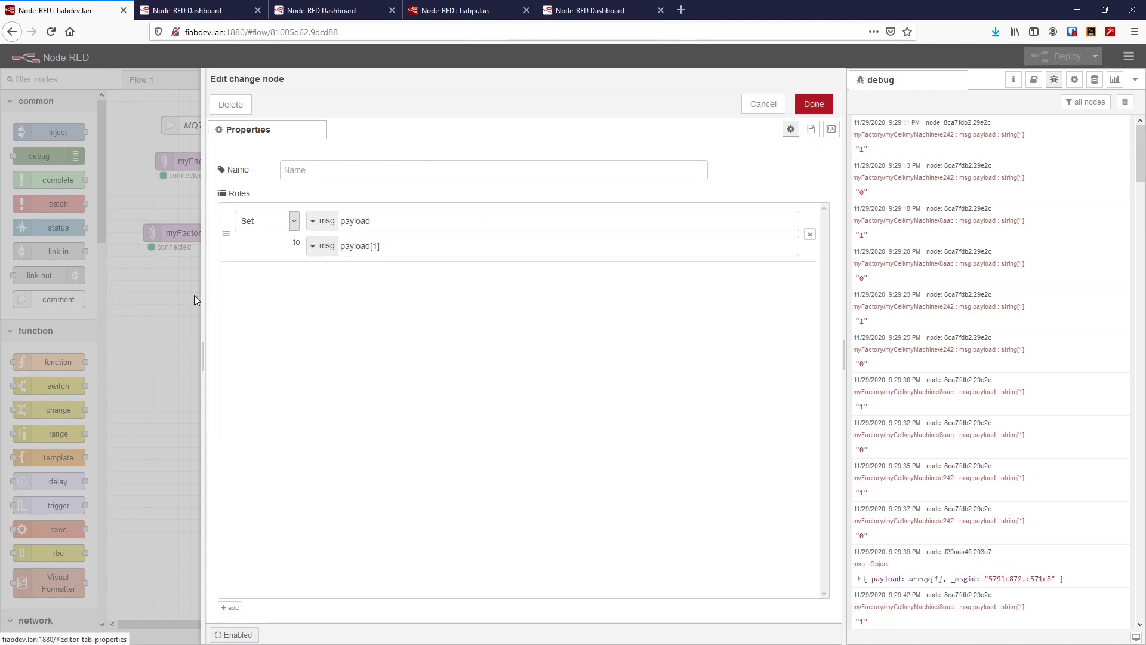
click(166, 299)
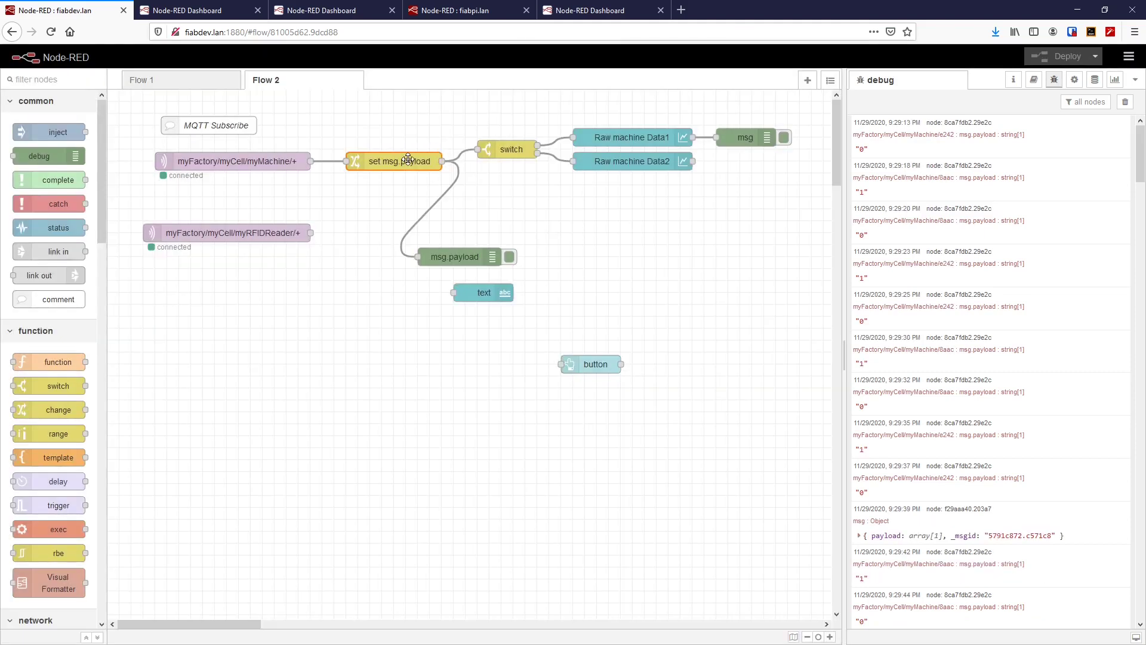
Set the switch node's evaluated property to msg.topic.
double_click(511, 148)
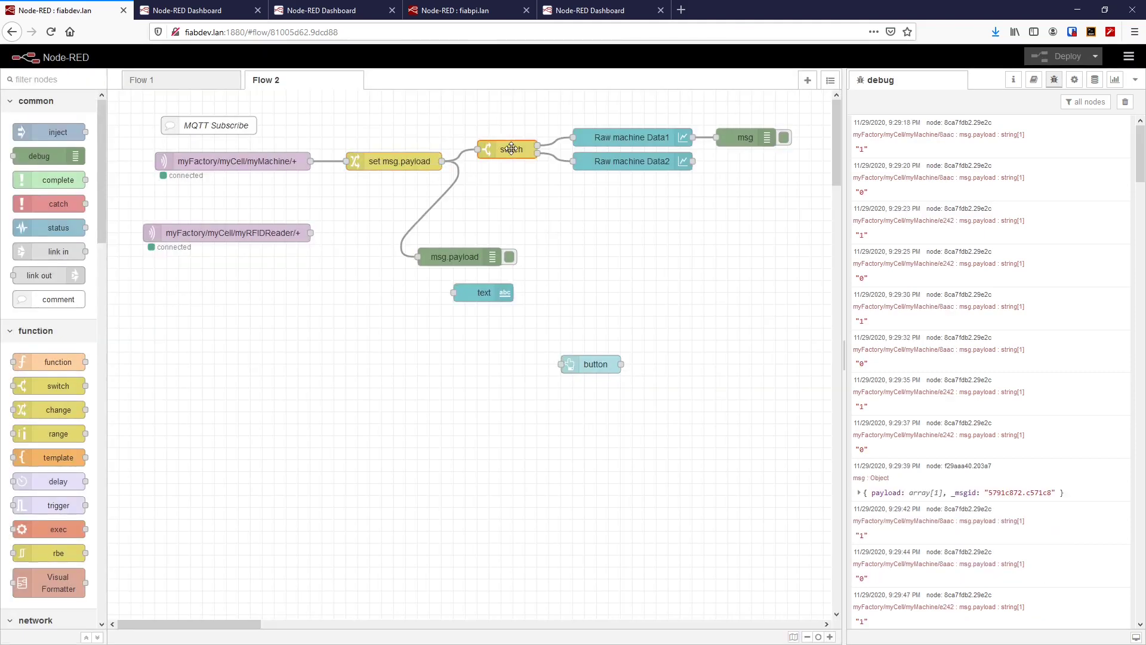
drag(601, 199, 773, 198)
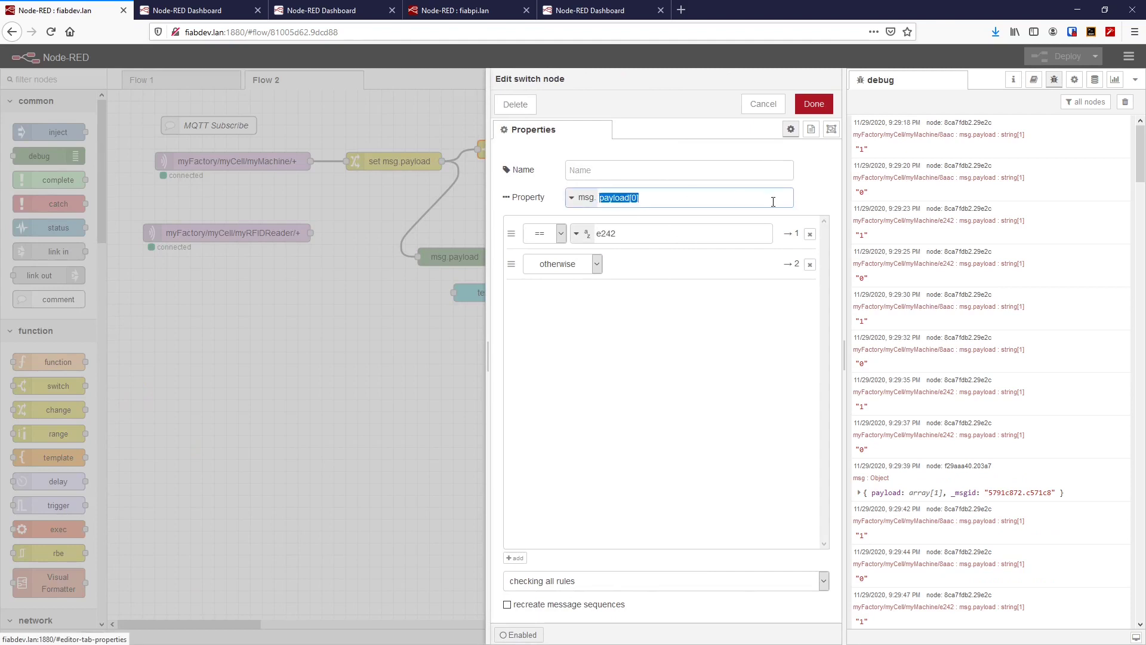
text(top)
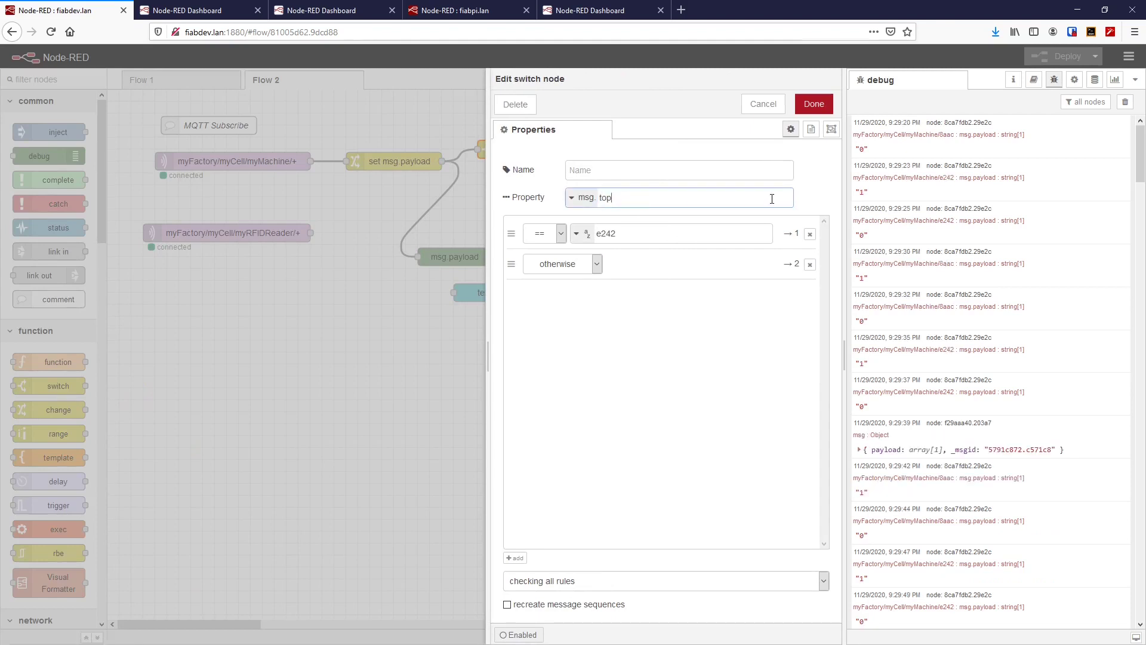
text(ic)
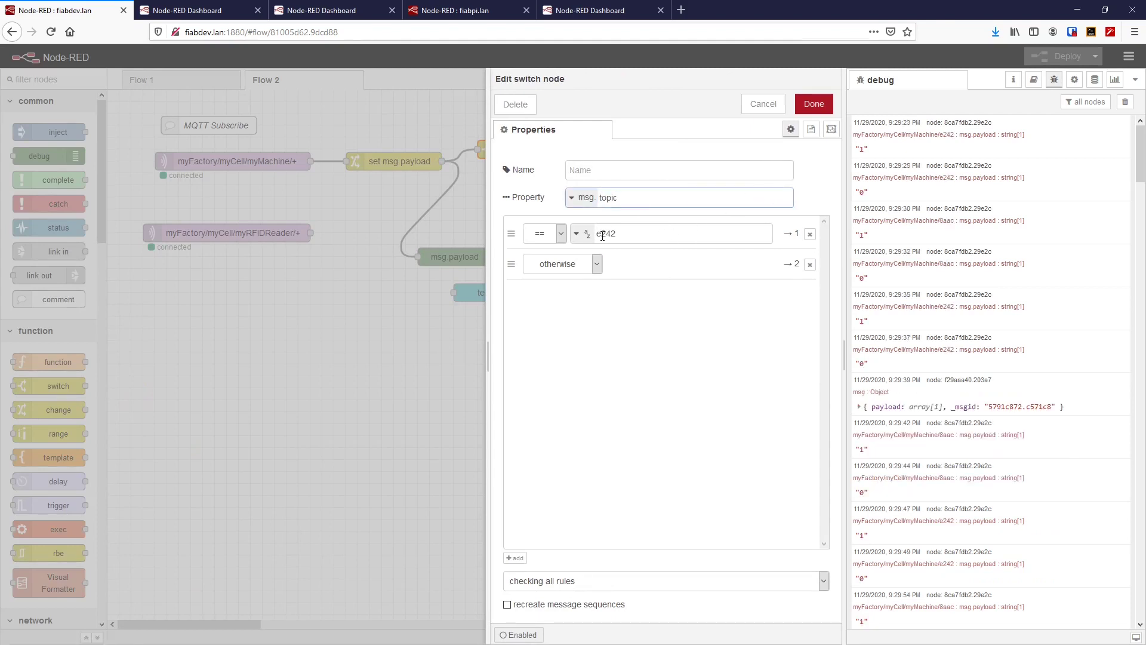
Change the switch node's e242 rule to use the contains operator and deploy the flow.
click(560, 234)
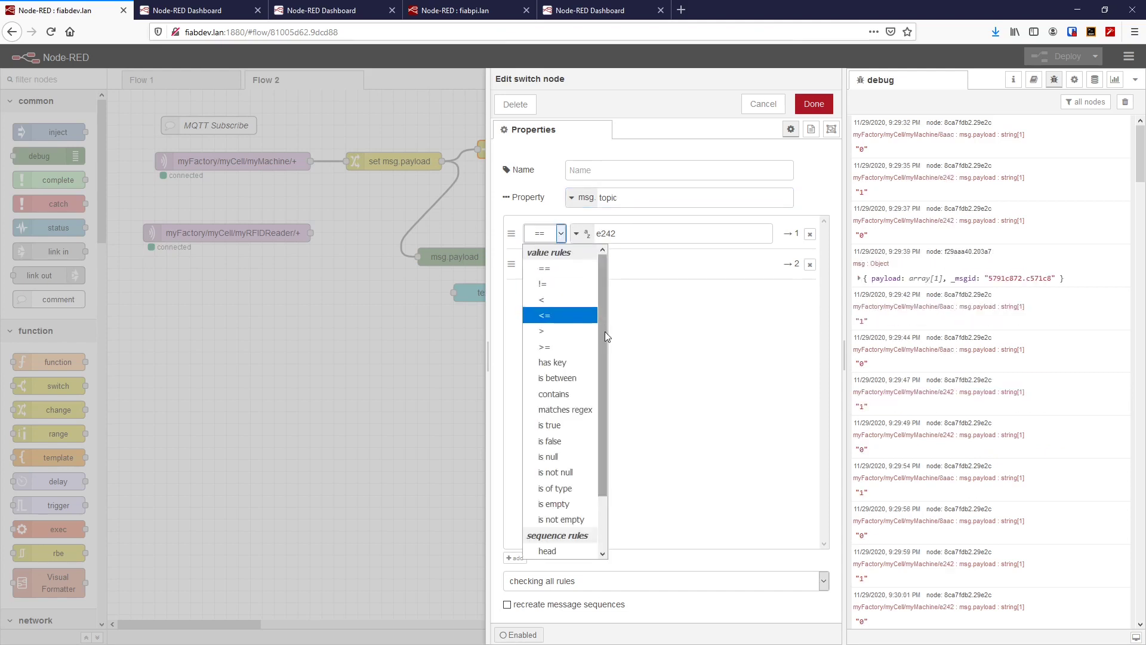
drag(604, 332, 601, 425)
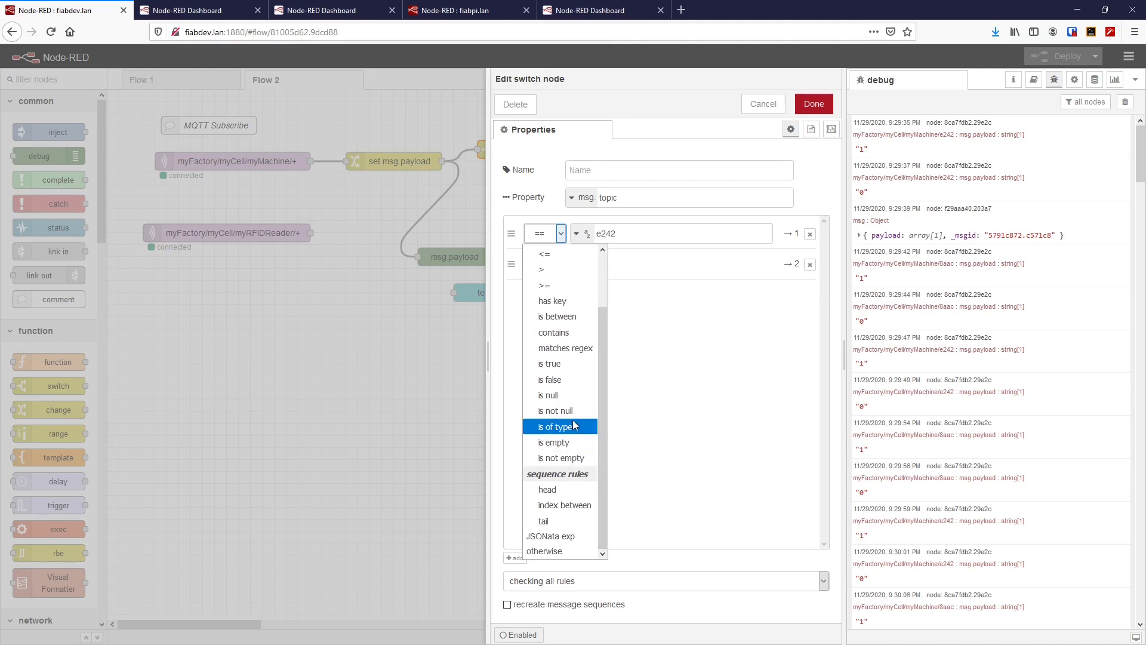
scroll(582, 417, up, 2)
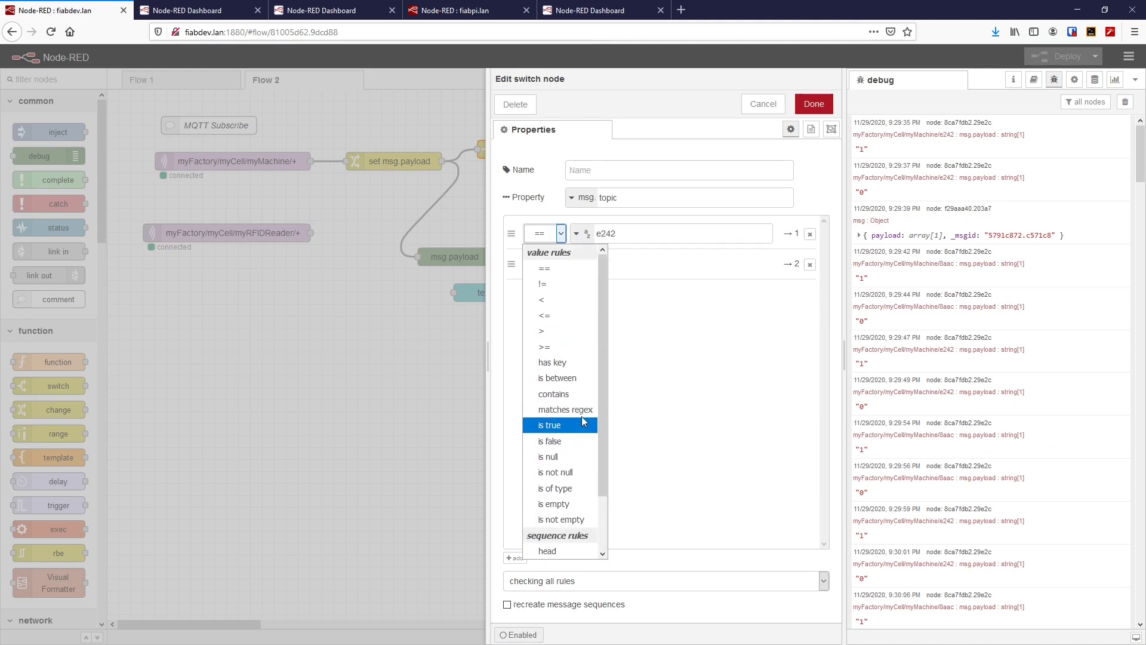
click(559, 394)
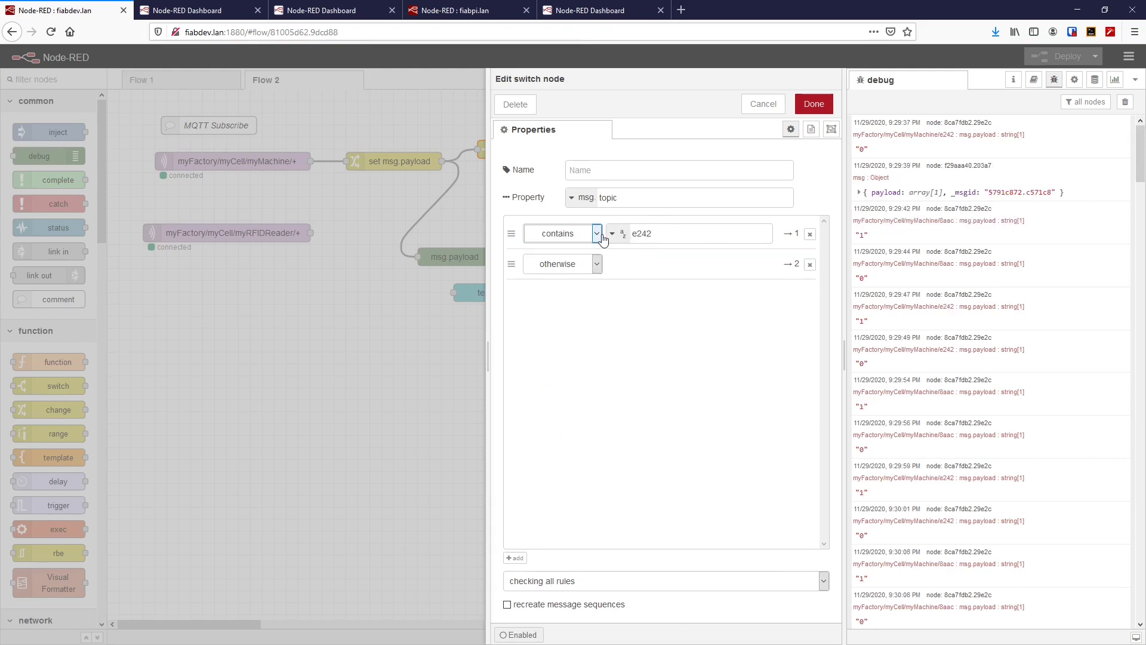
click(814, 105)
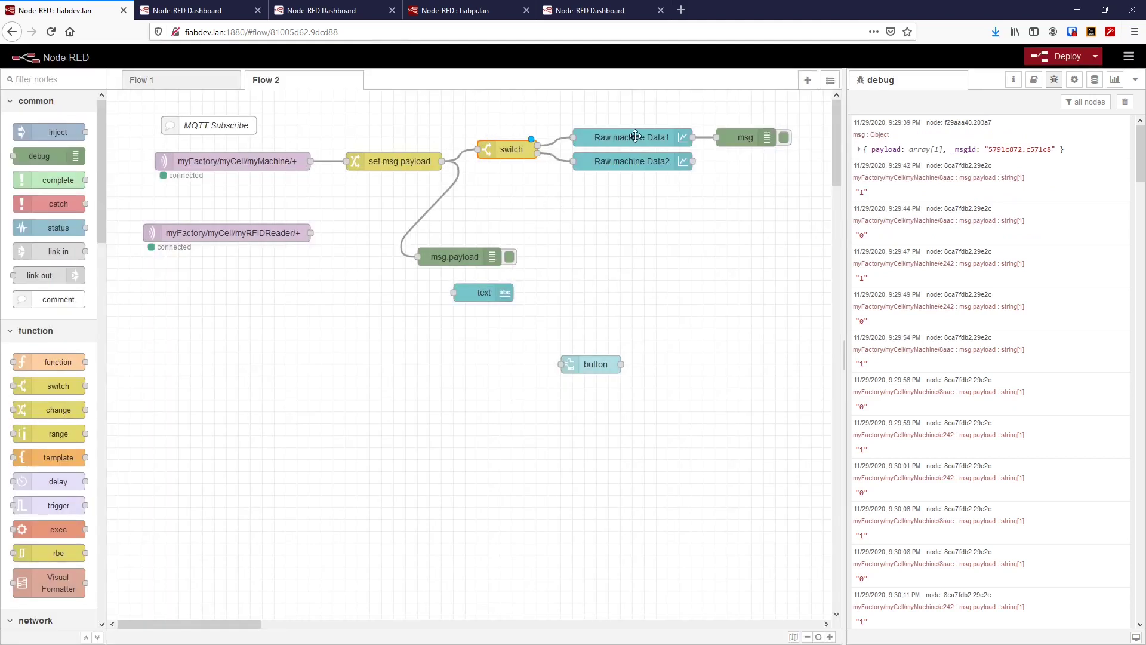
click(1054, 56)
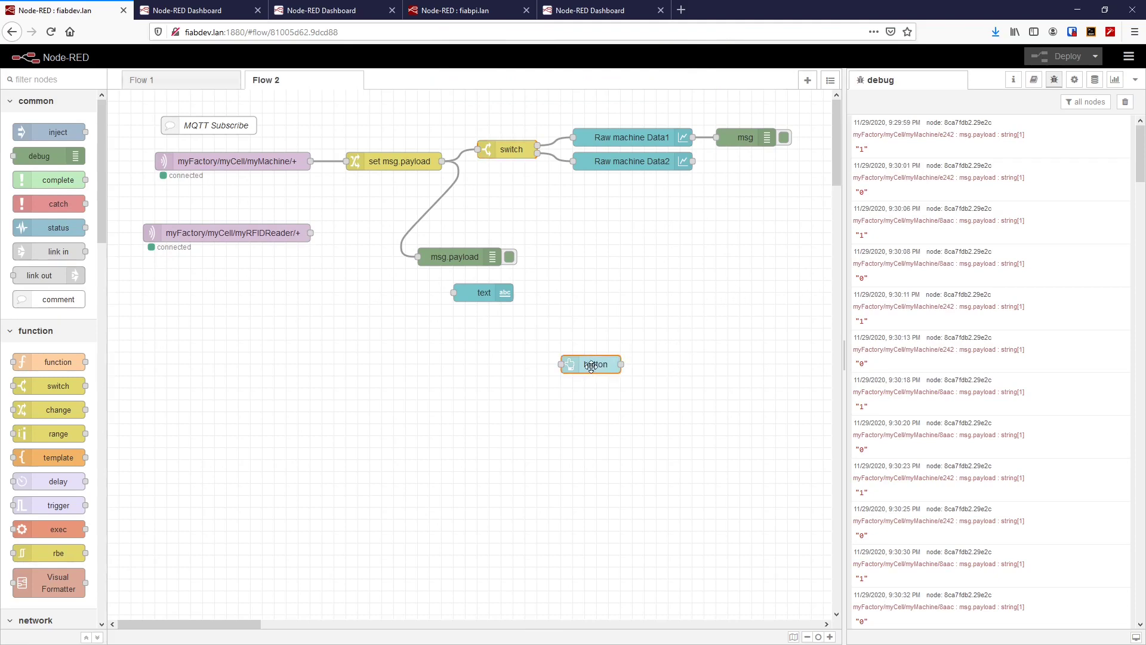
Move the button node up beside the msg.payload debug node and place a copy of it directly below.
drag(591, 365, 615, 282)
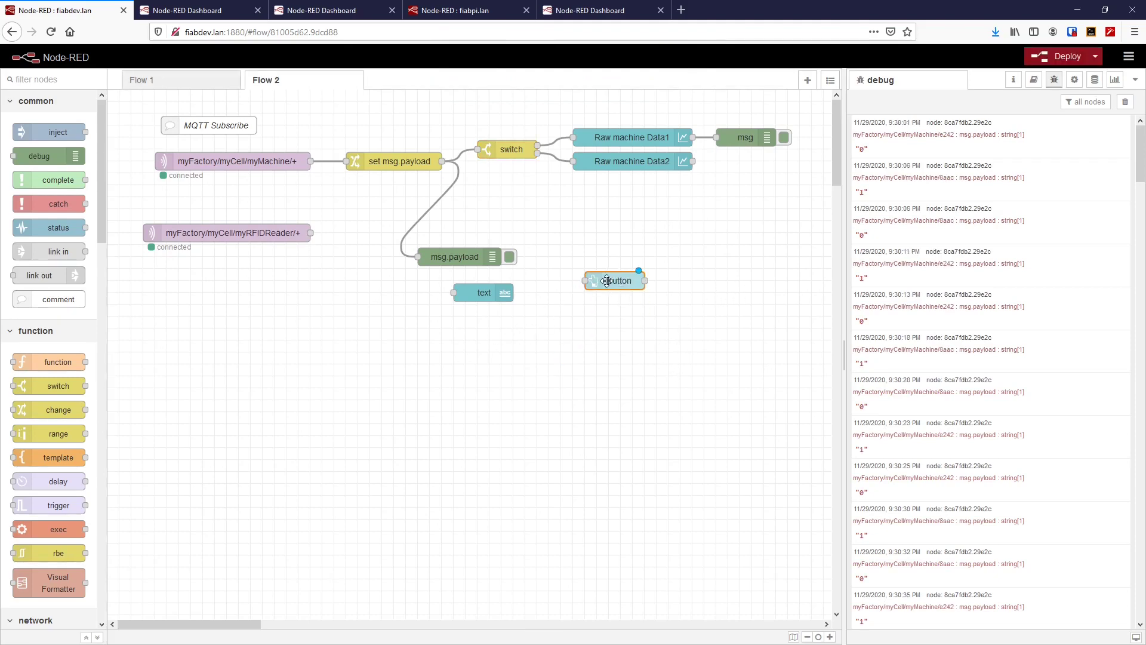
key(ctrl+c)
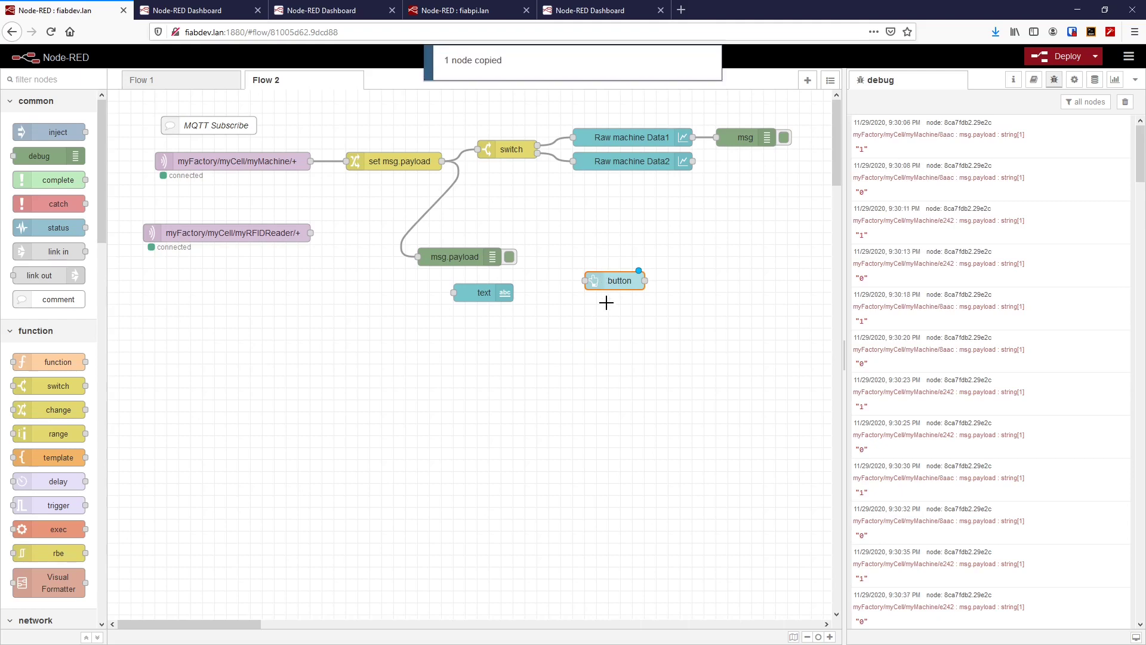
key(ctrl+v)
click(615, 316)
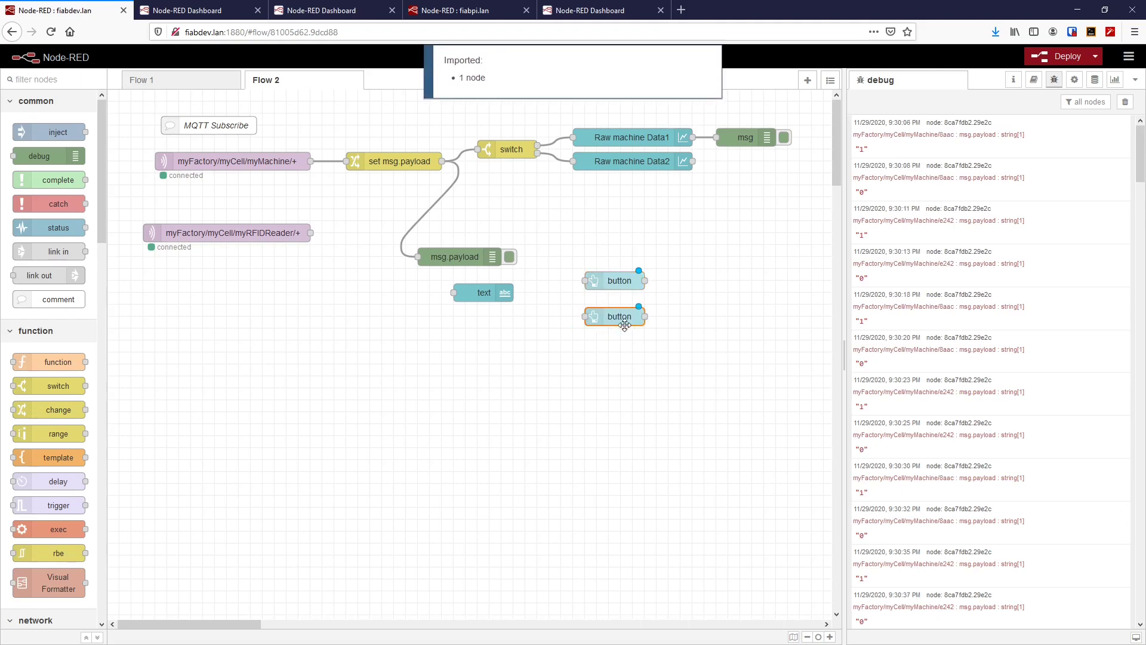
Change the upper button node's label to state.
click(615, 280)
double_click(615, 281)
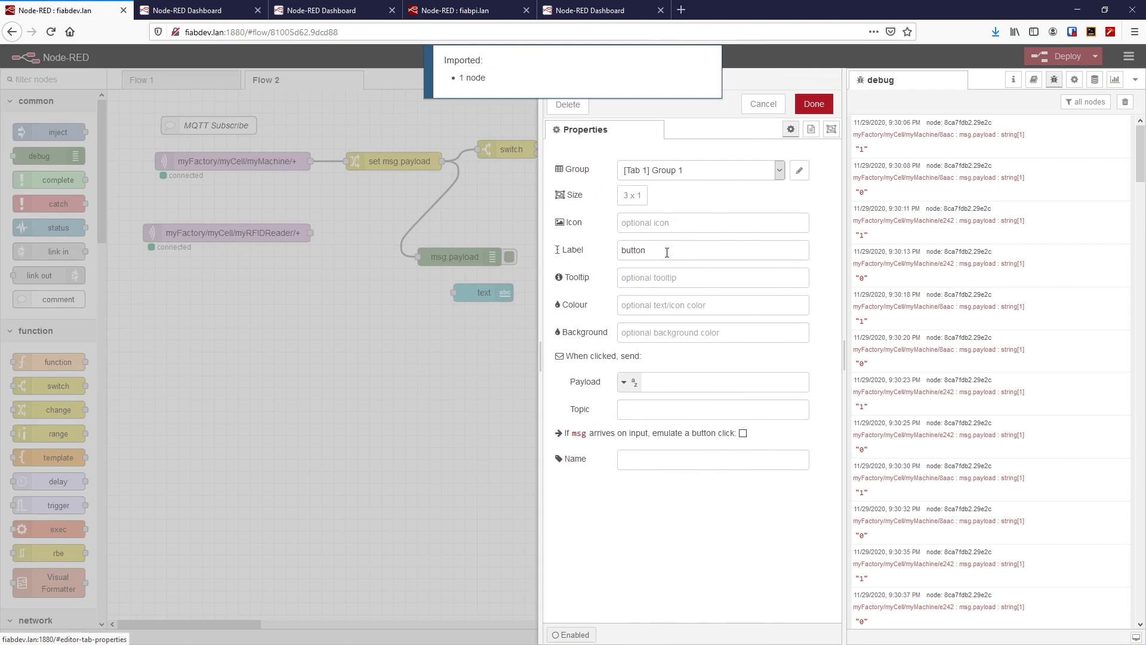
drag(653, 251, 616, 249)
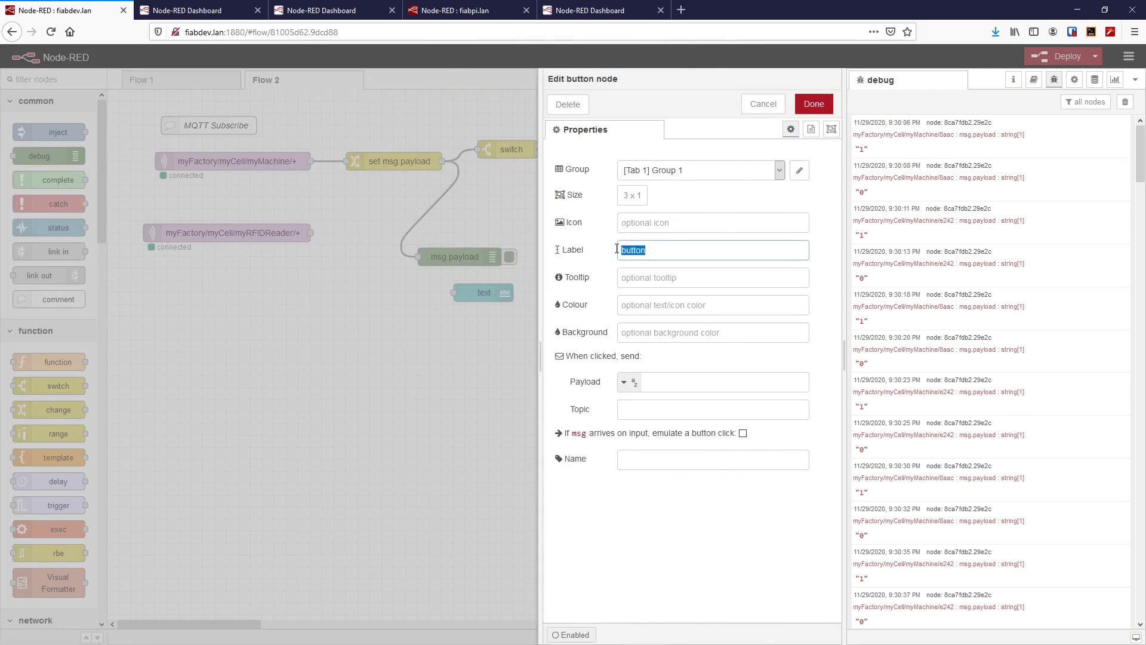
text(state)
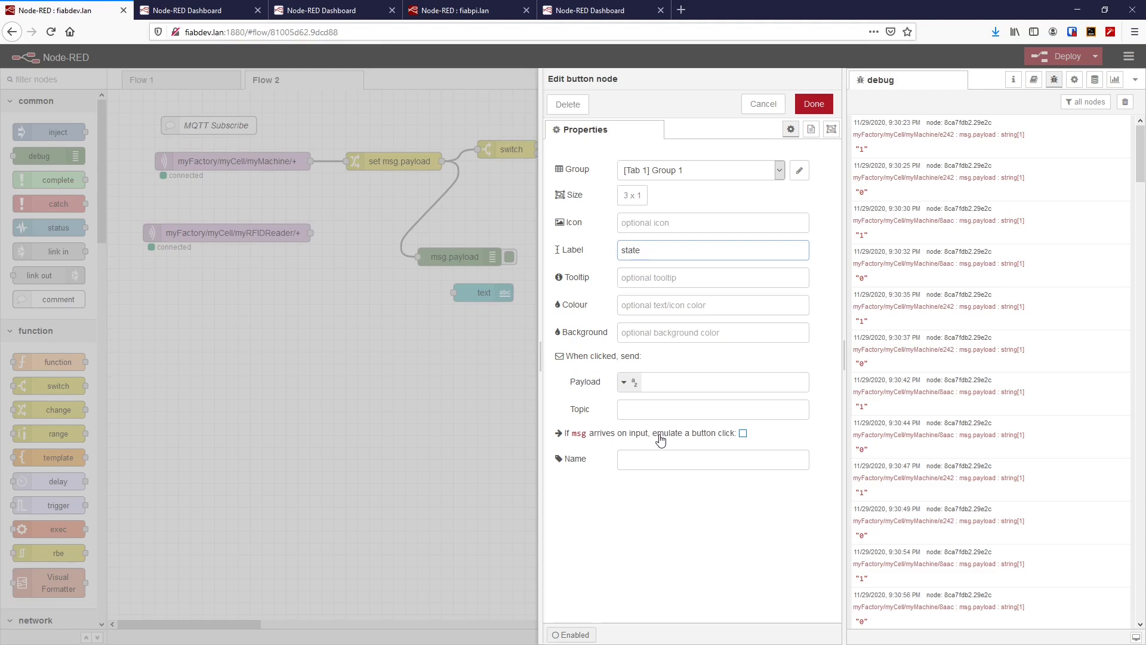
click(814, 104)
Change the lower button node's label to clear.
double_click(618, 319)
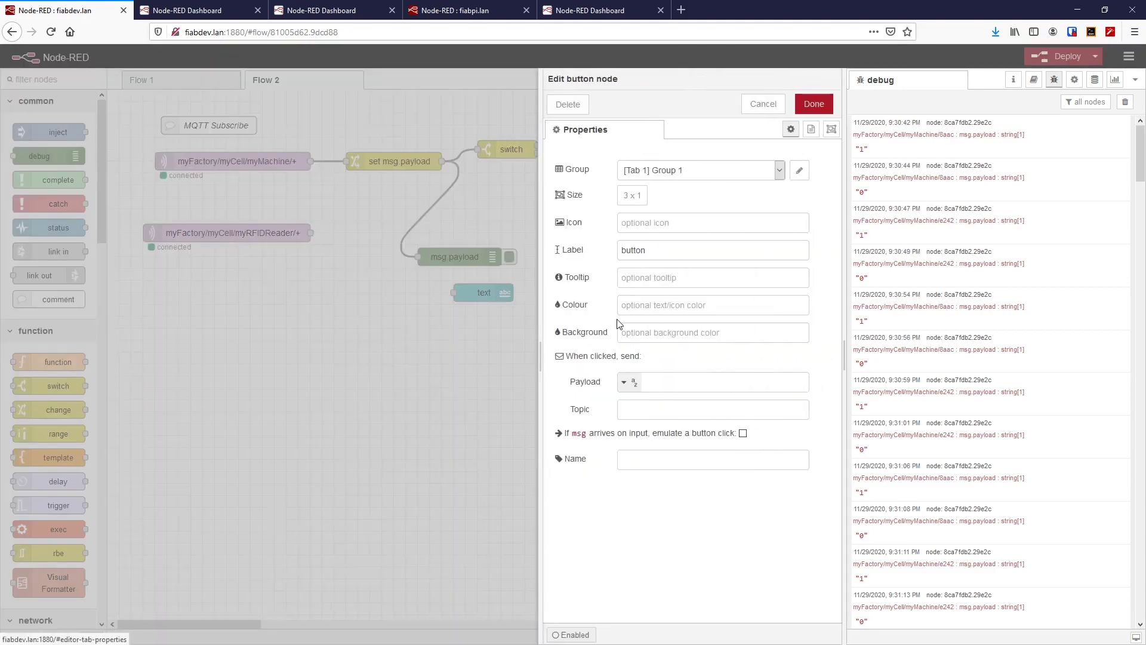
click(653, 251)
drag(653, 251, 619, 250)
text(clear)
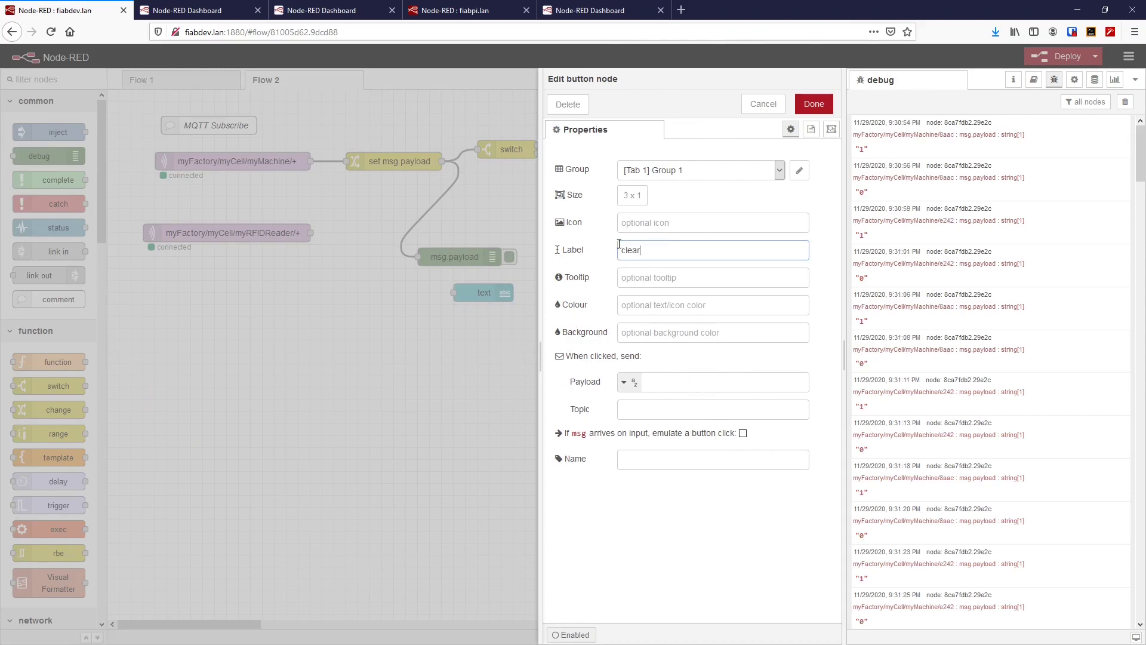
click(814, 104)
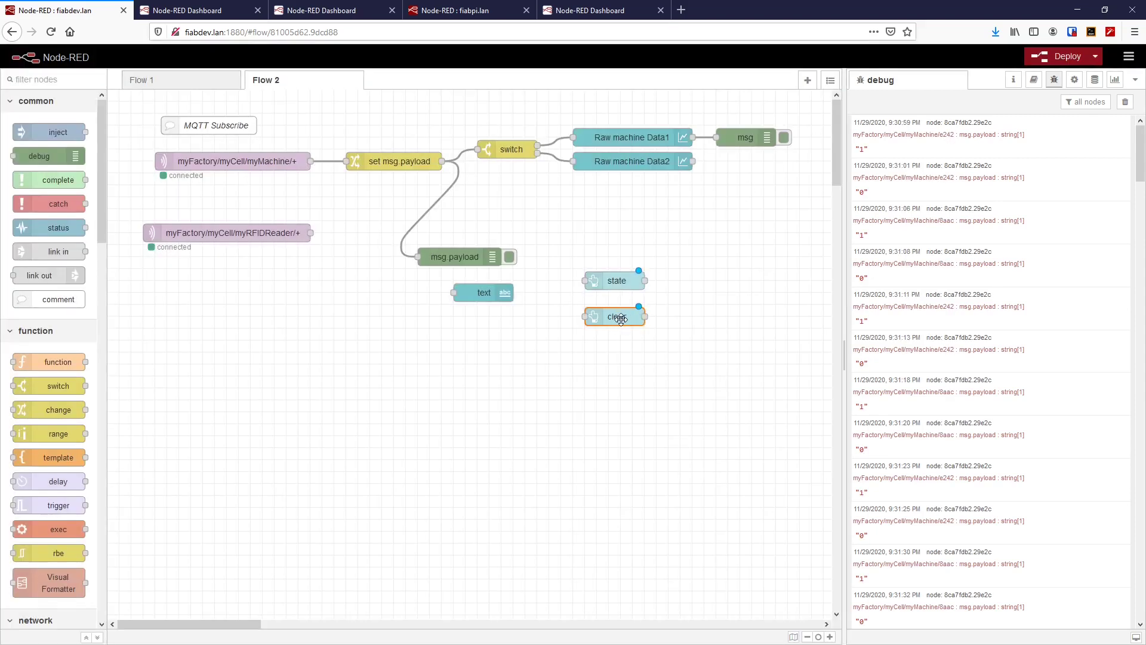
Open the Raw machine Data1 chart node's settings and copy the {{msg.topic}} example from the ui_chart help text.
double_click(640, 138)
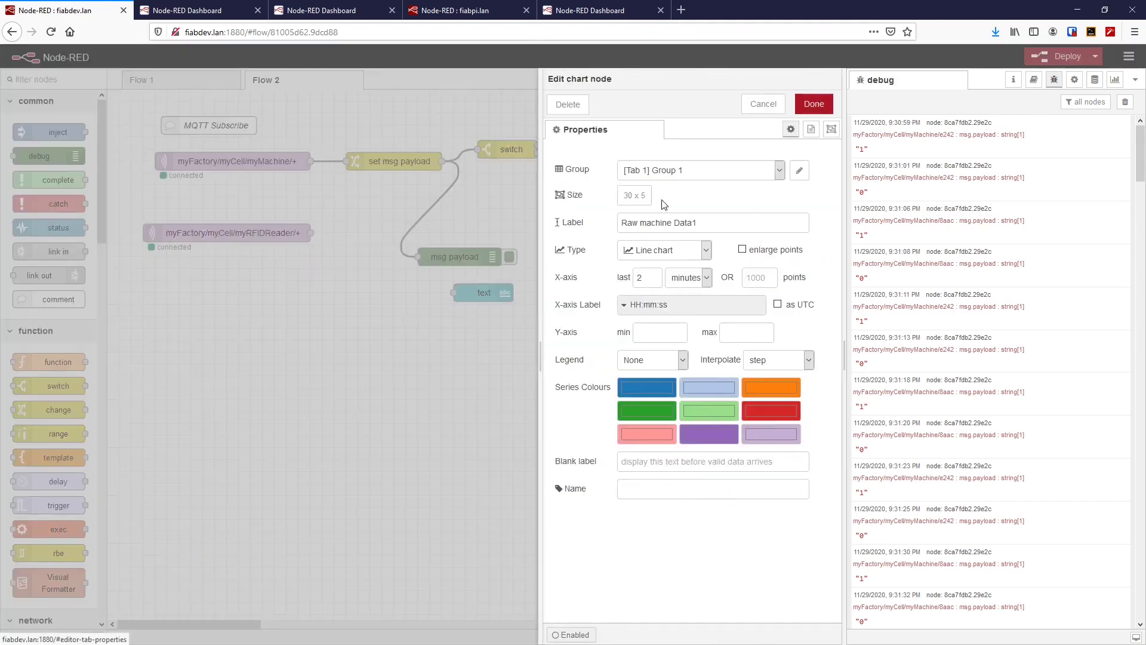
click(1033, 80)
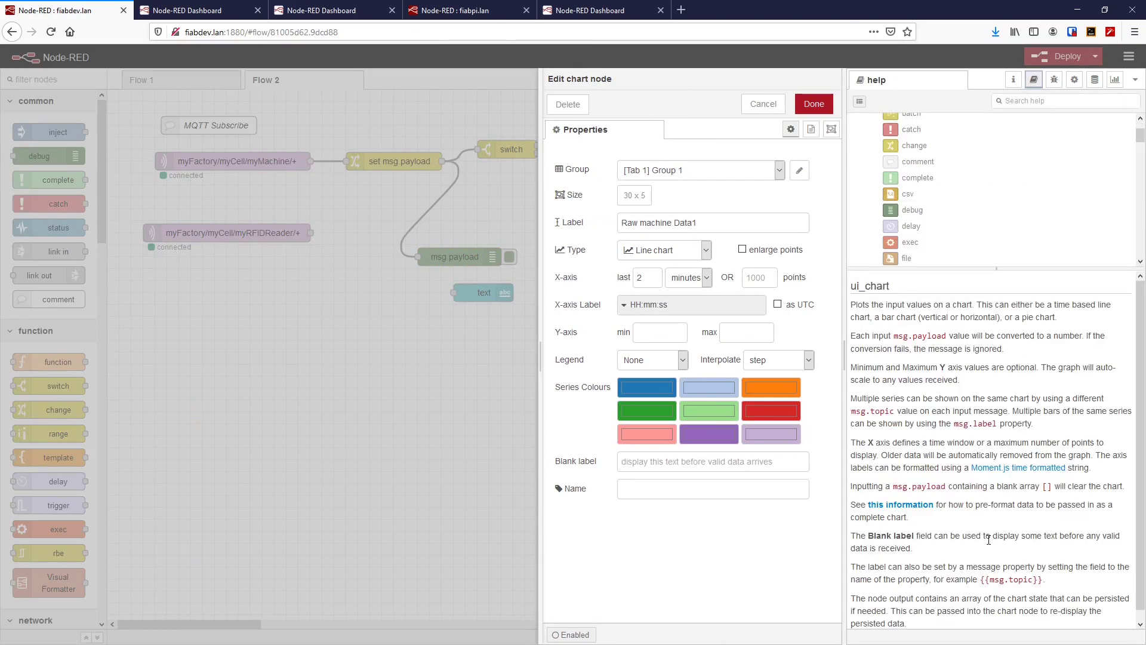
scroll(972, 541, down, 1)
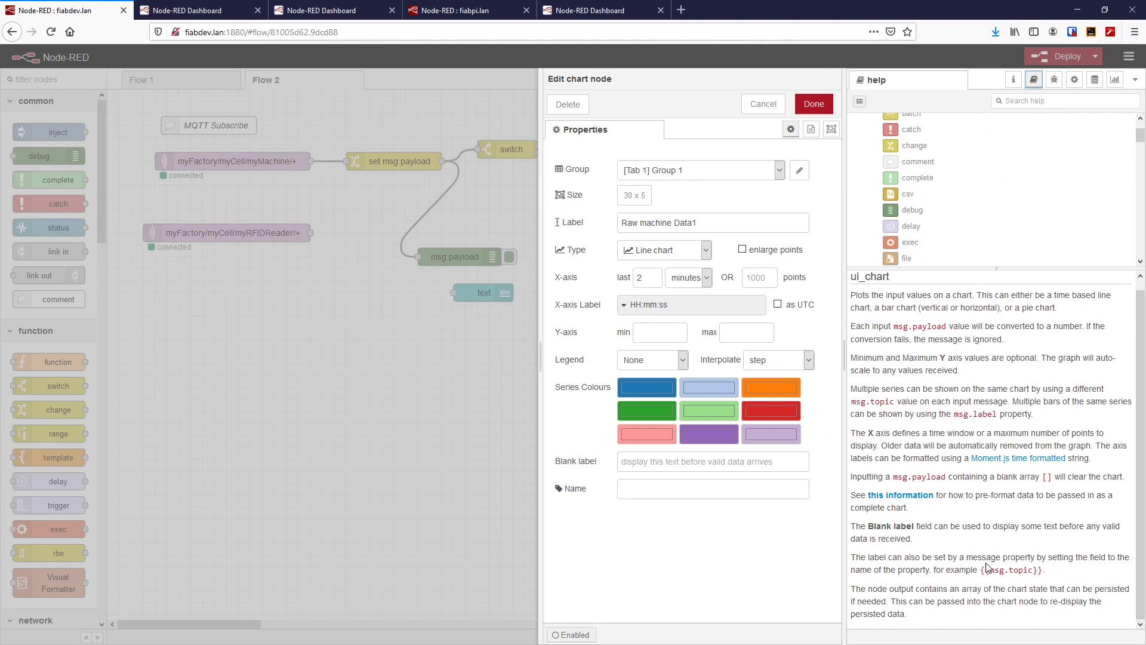
drag(981, 570, 1067, 573)
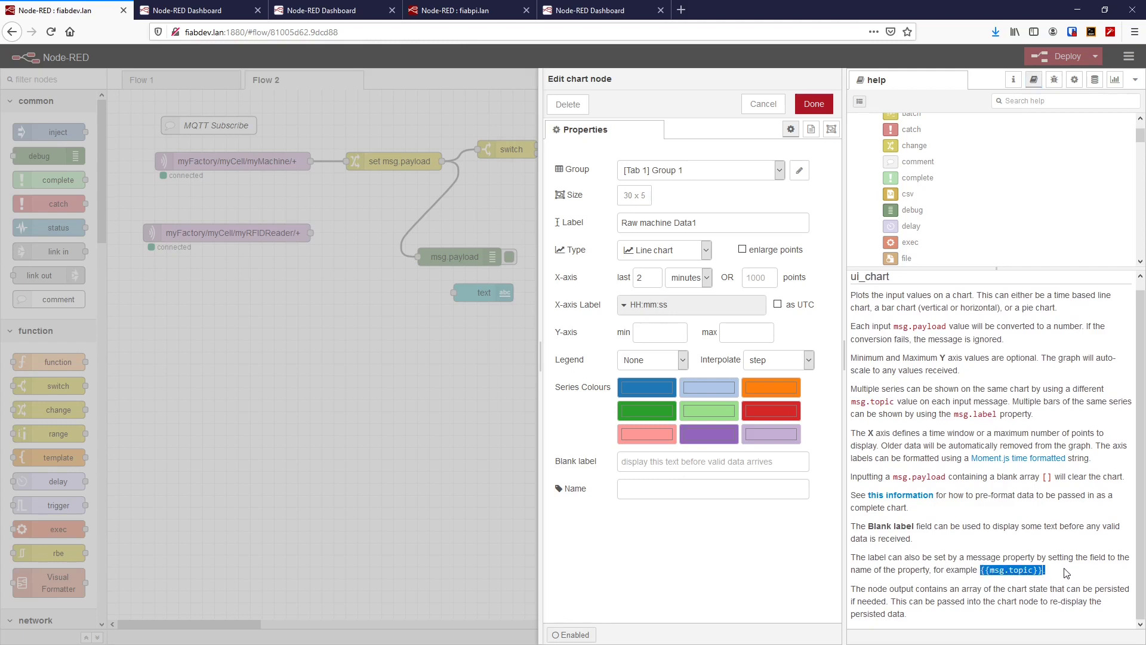
right_click(1072, 577)
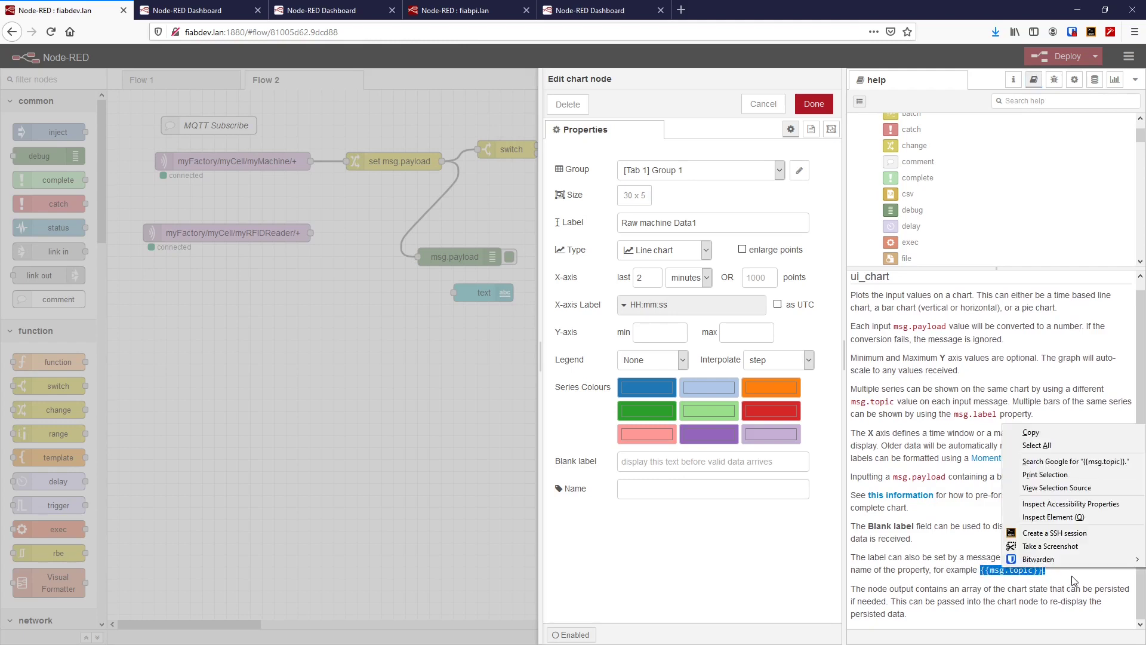
click(1031, 432)
Append the copied placeholder so the chart label reads "Raw machine Data1: {{msg.topic}}.", and deploy the flow.
click(718, 226)
right_click(718, 227)
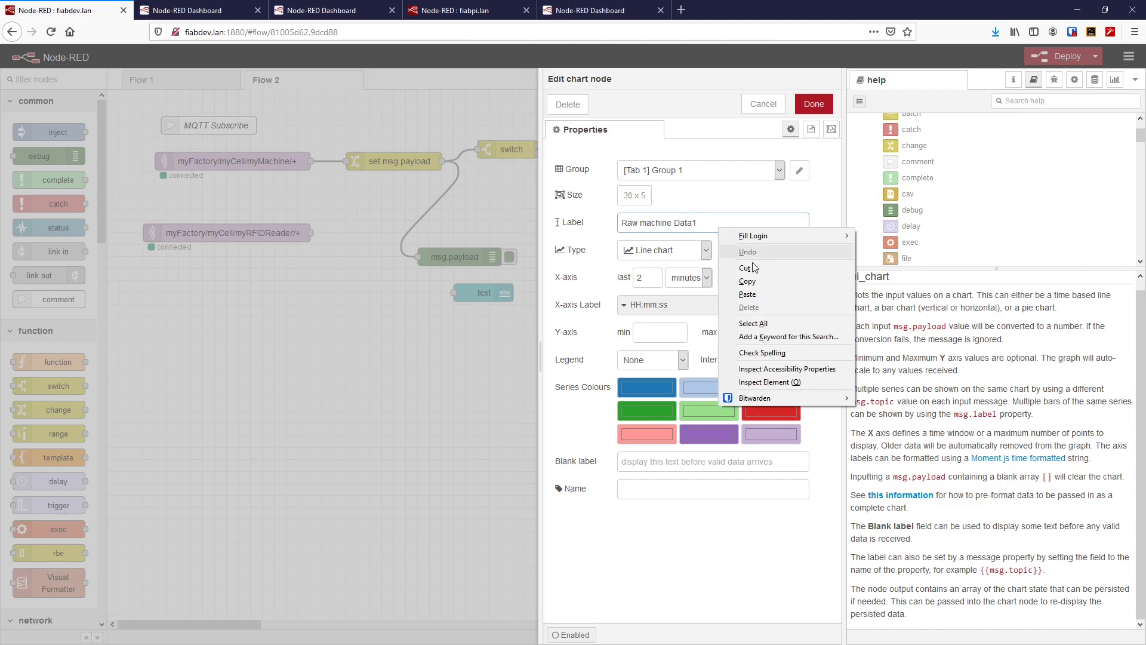
click(749, 296)
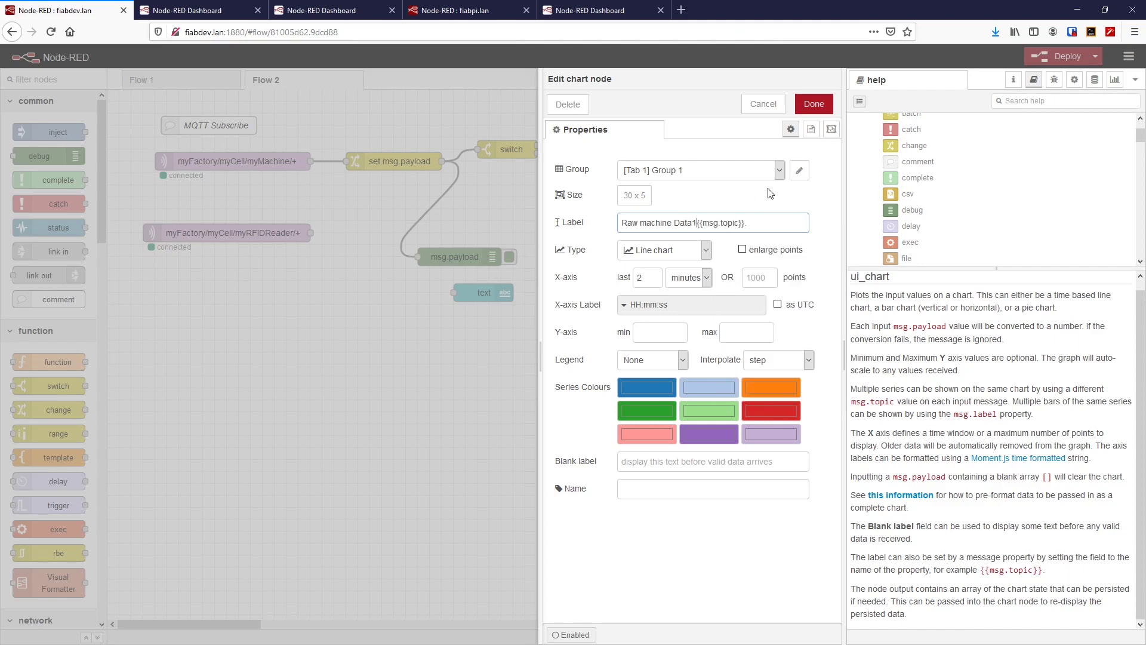
text(:)
click(813, 106)
click(1057, 56)
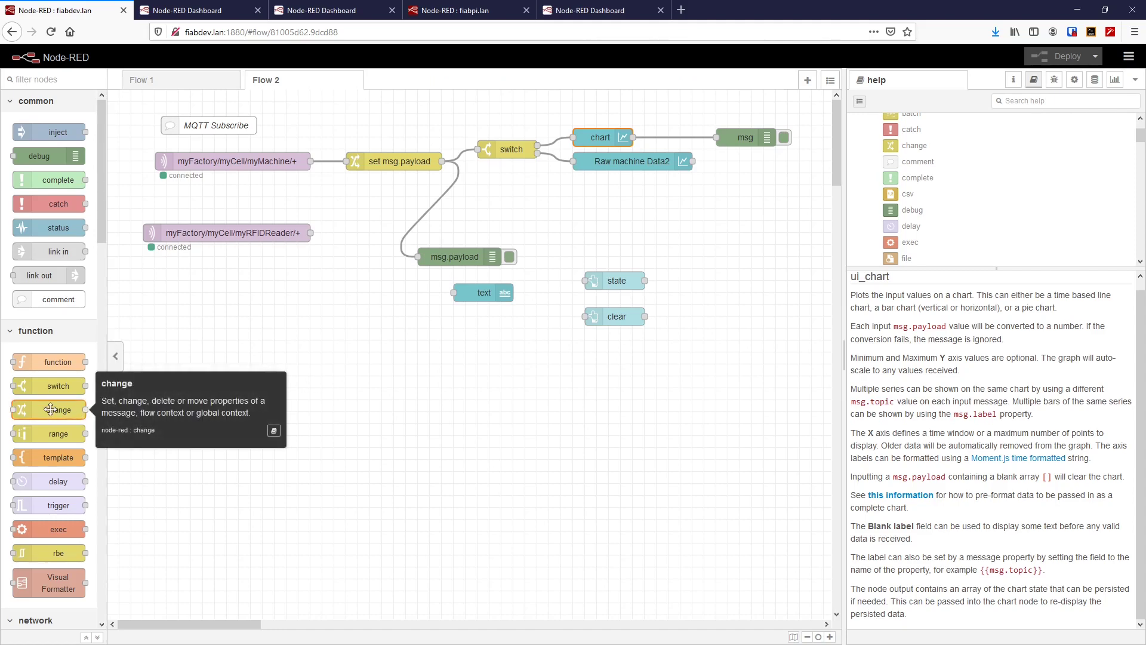
Set the clear button node's payload to an empty JSON array, [].
double_click(619, 318)
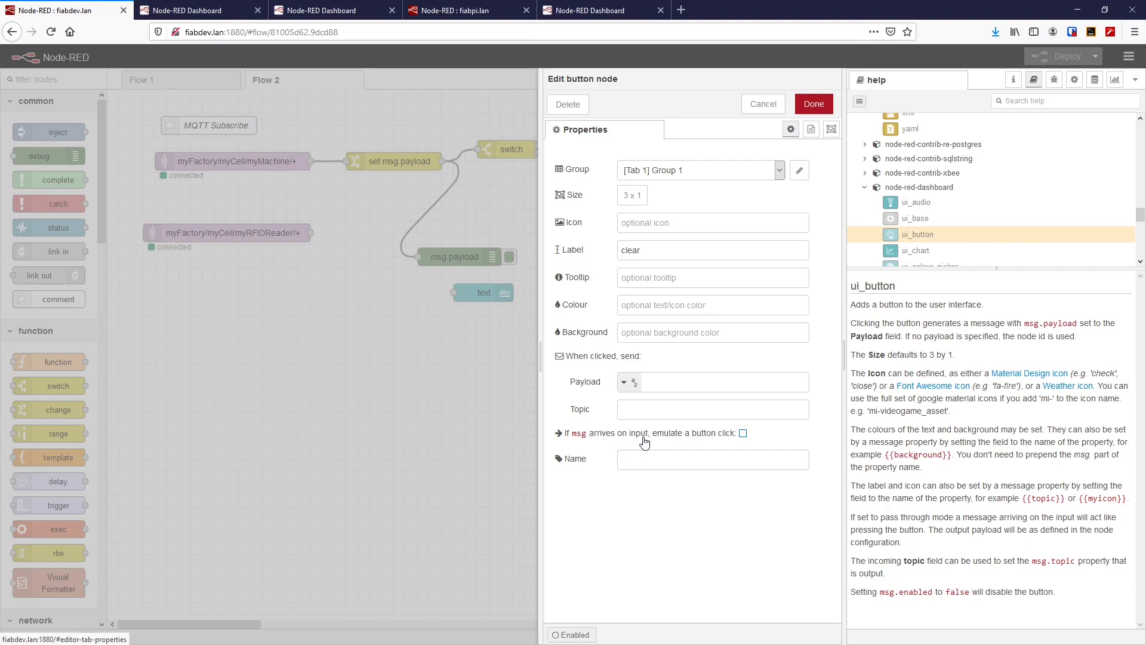
click(626, 383)
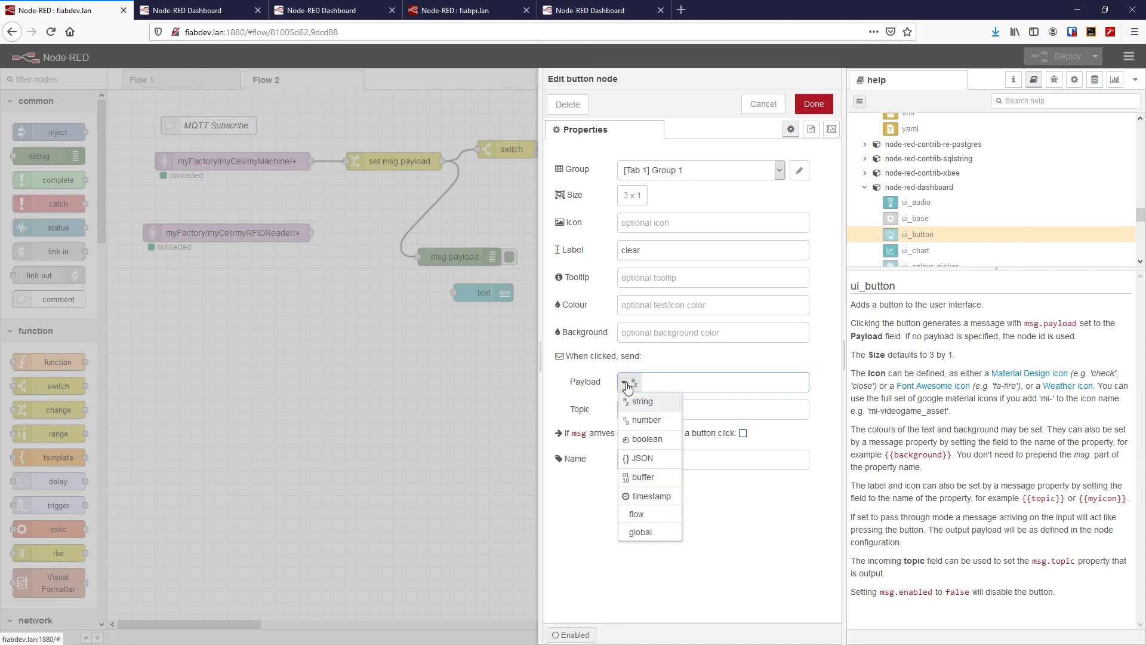
click(650, 465)
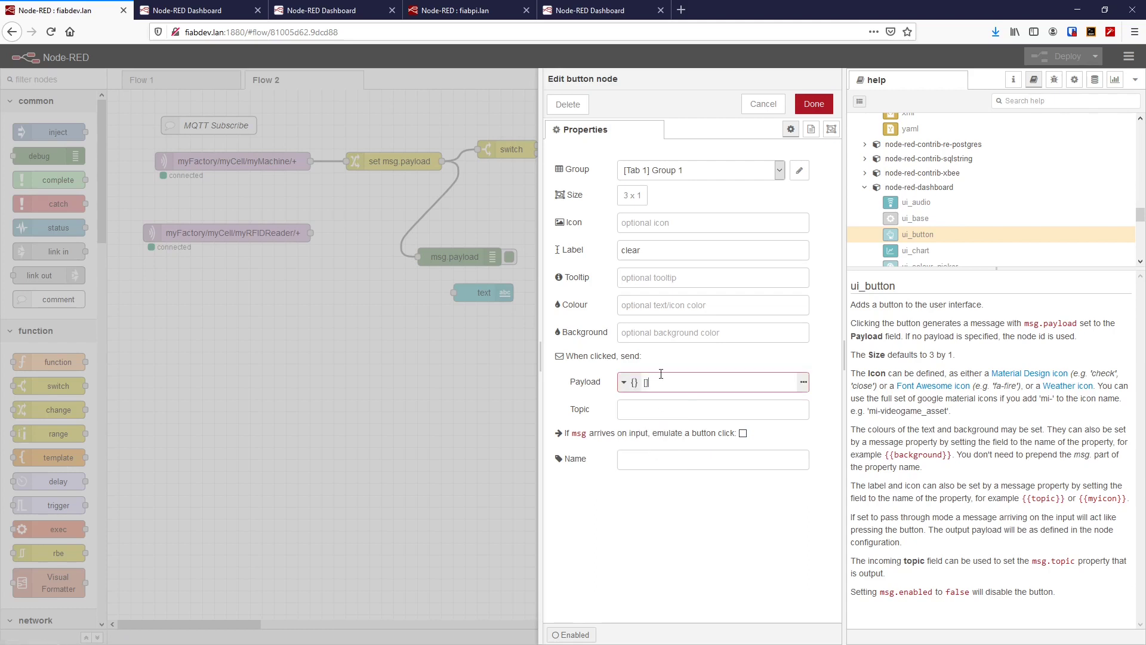
click(812, 105)
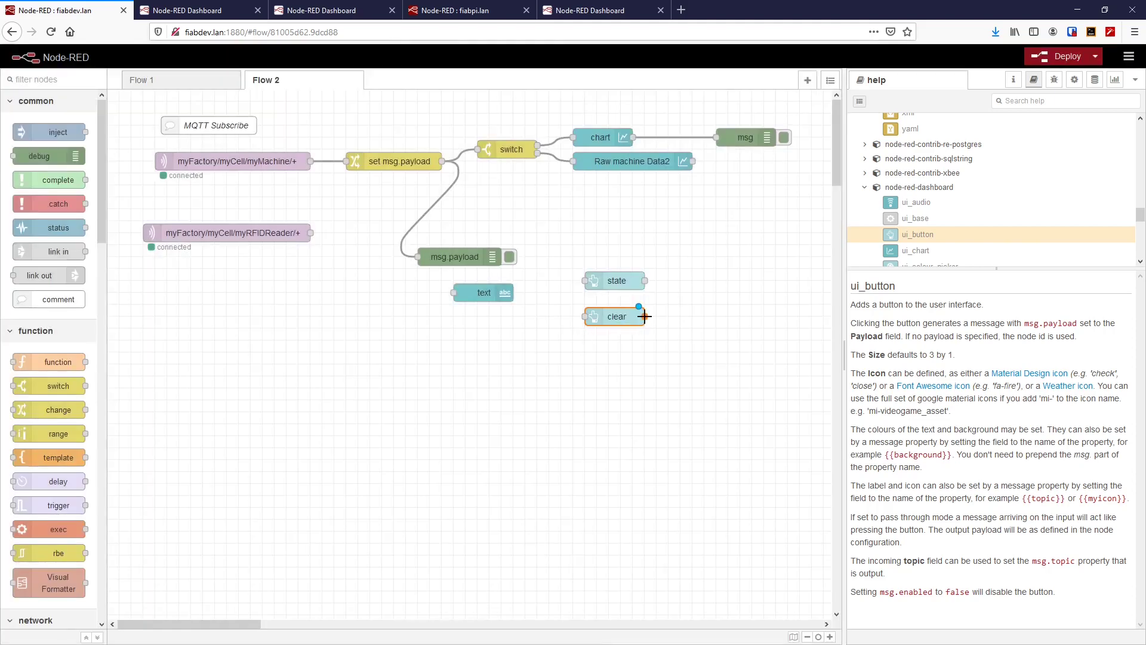
Wire the clear button's output to the upper chart's input, move the button above the switch node, and deploy.
drag(645, 316, 573, 139)
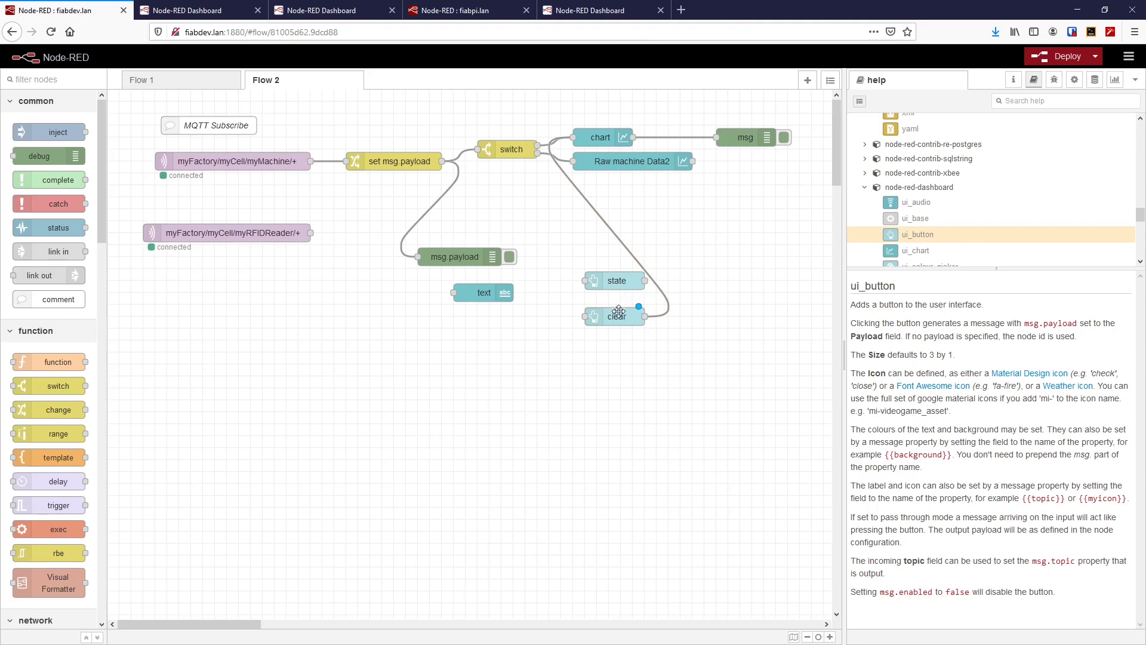
drag(618, 311, 517, 115)
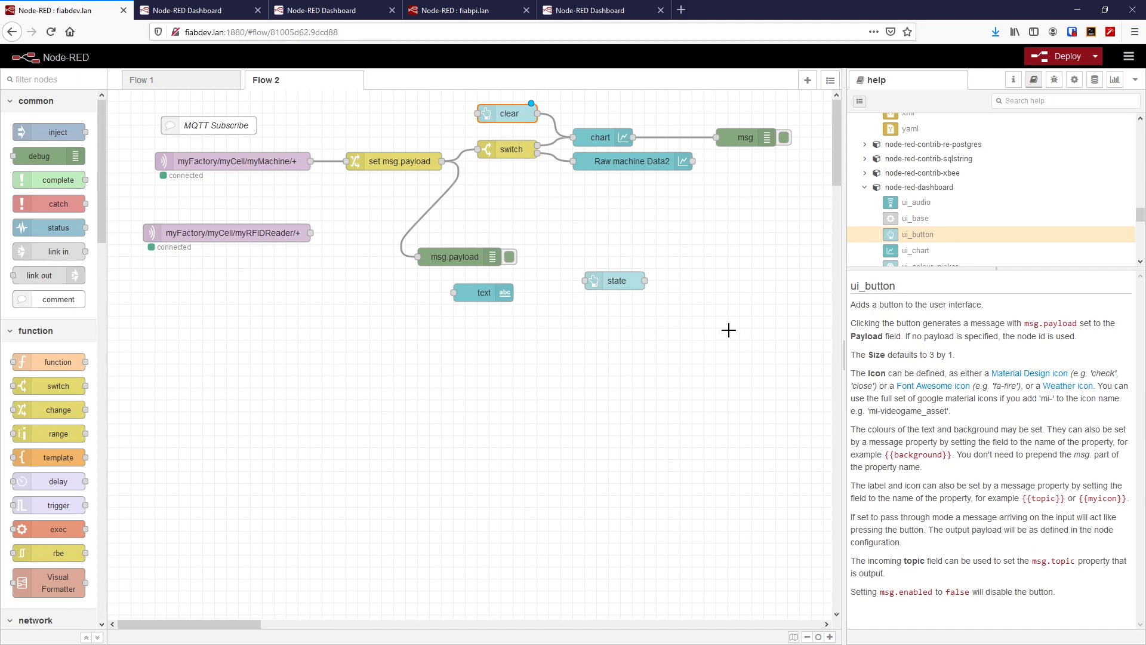
click(1057, 56)
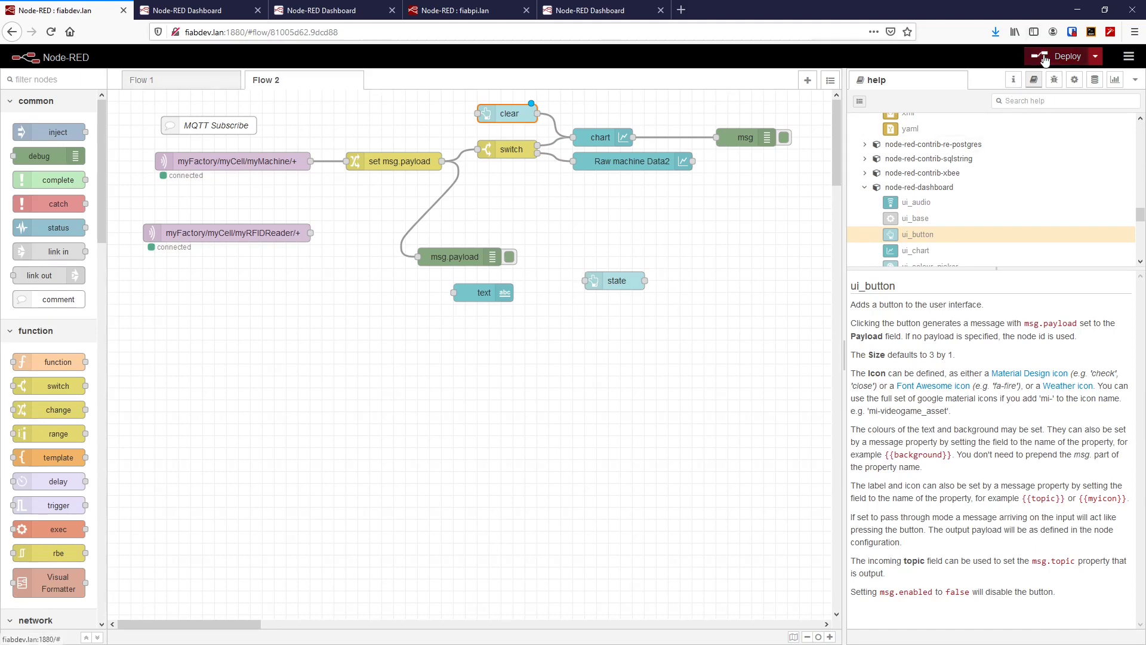
Test the clear button on the live dashboard against the first chart and return to the flow editor.
click(194, 12)
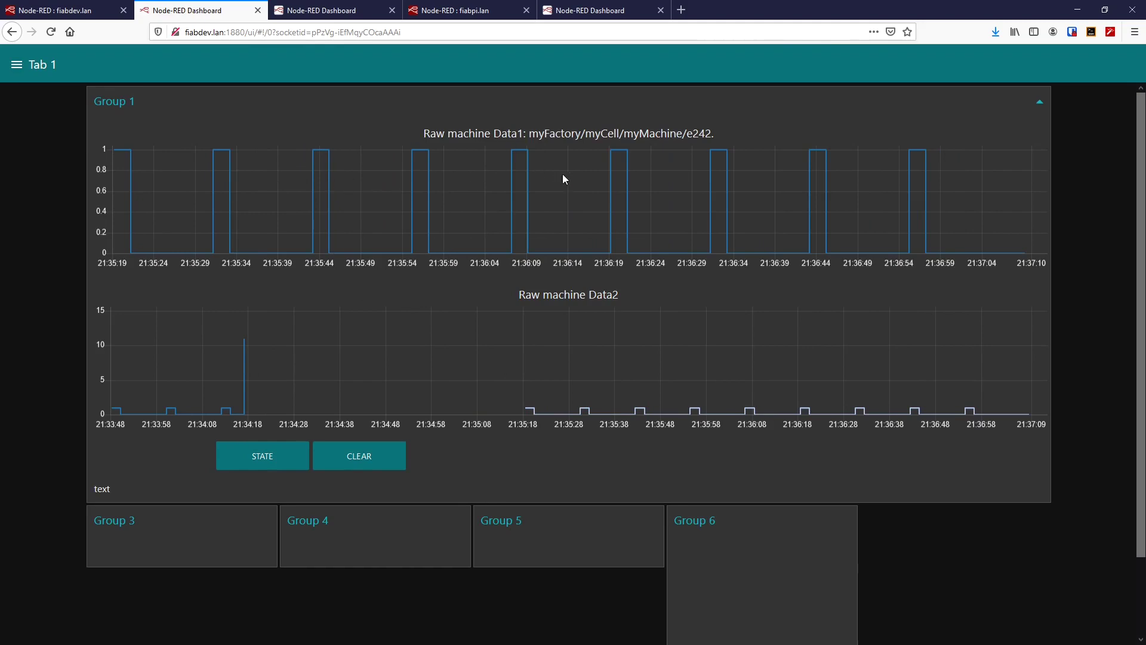
click(359, 456)
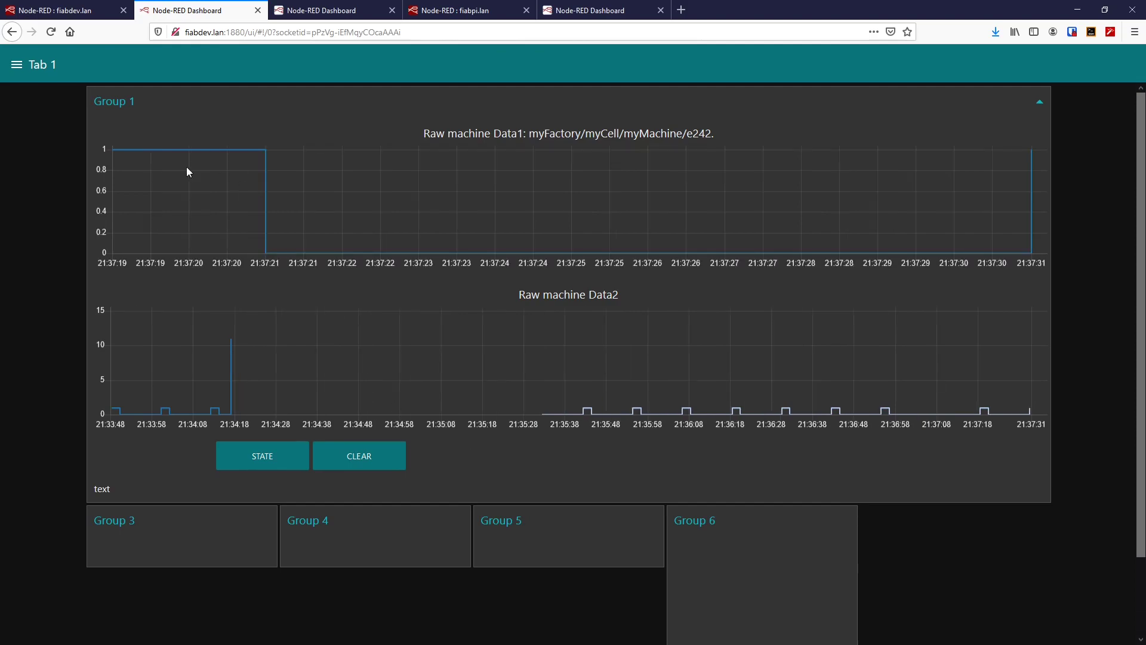
click(60, 10)
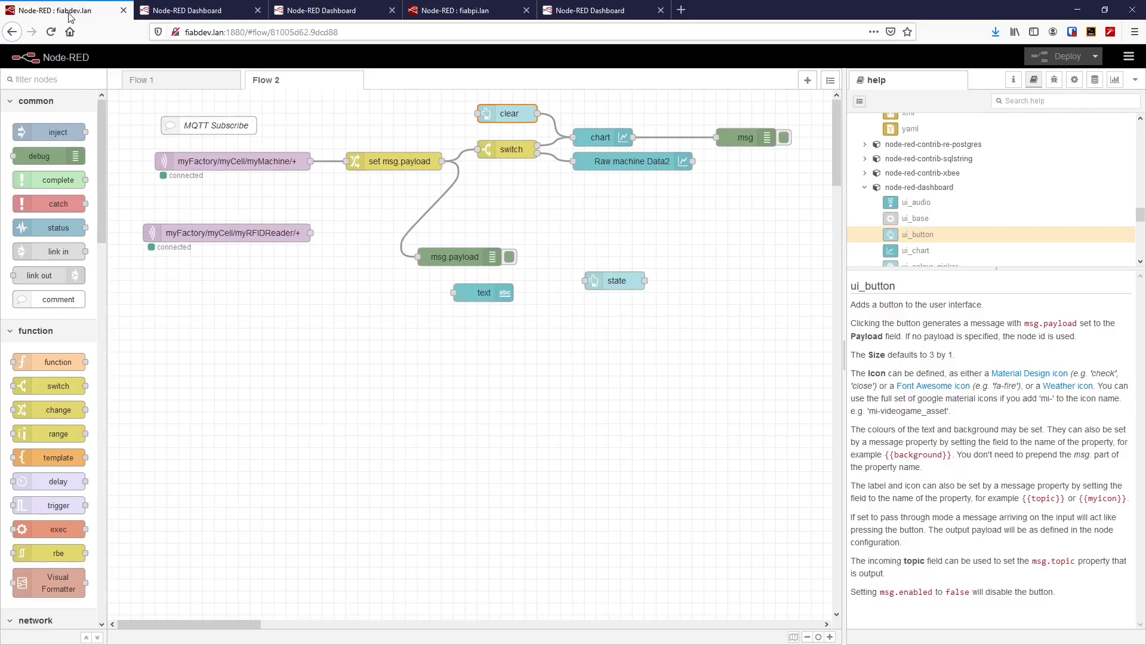
Set the upper chart node's blank label to "no data" and deploy the flow.
double_click(606, 138)
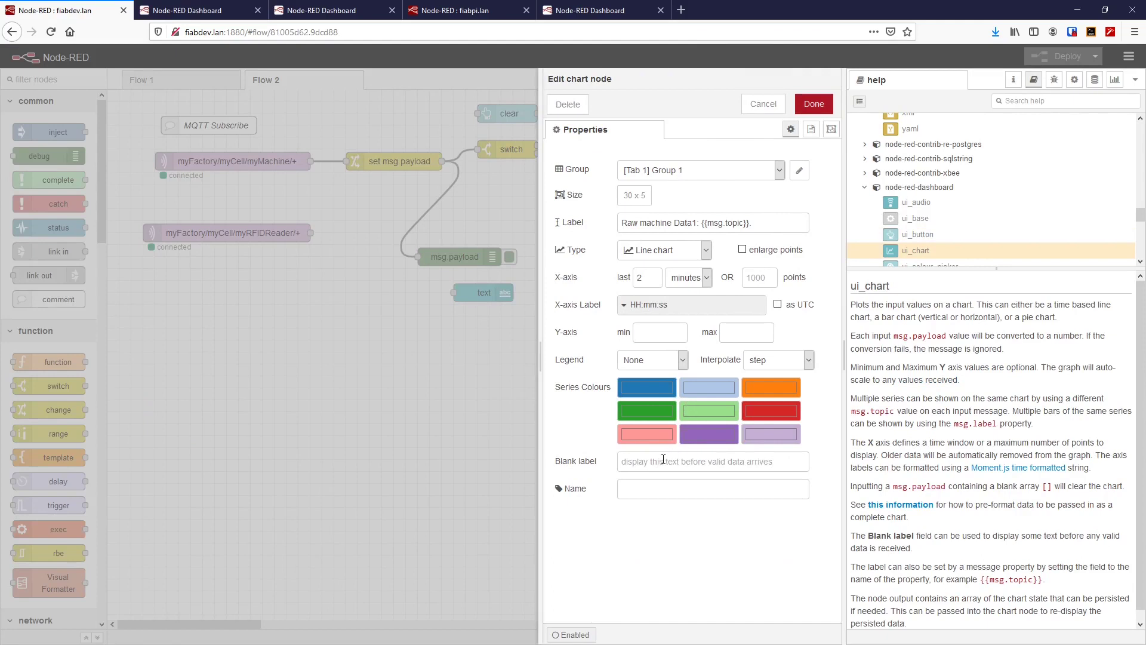
click(664, 465)
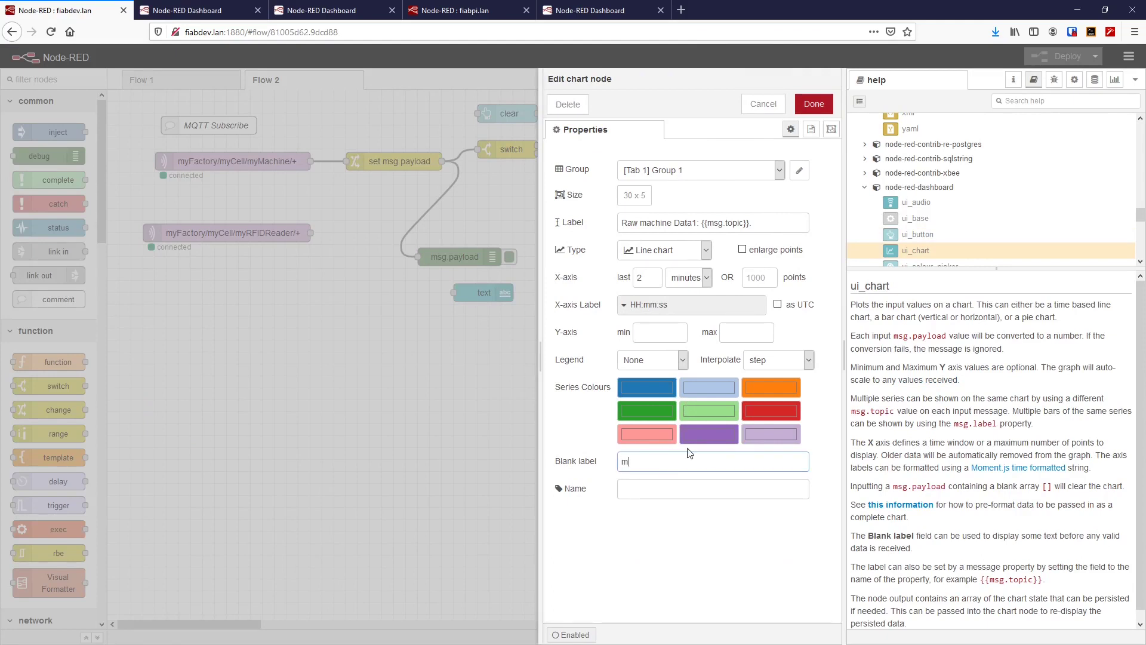
text(no data)
click(828, 101)
click(1058, 50)
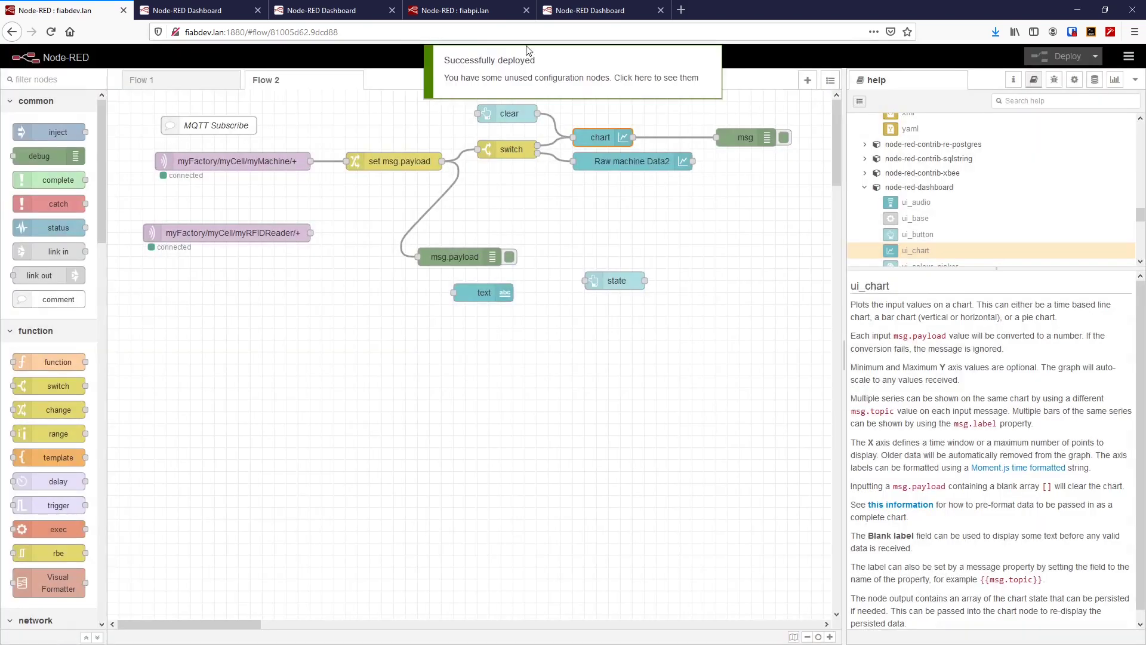
Clear the first chart on the dashboard again to check its blank label, and go back to the flow editor.
click(193, 15)
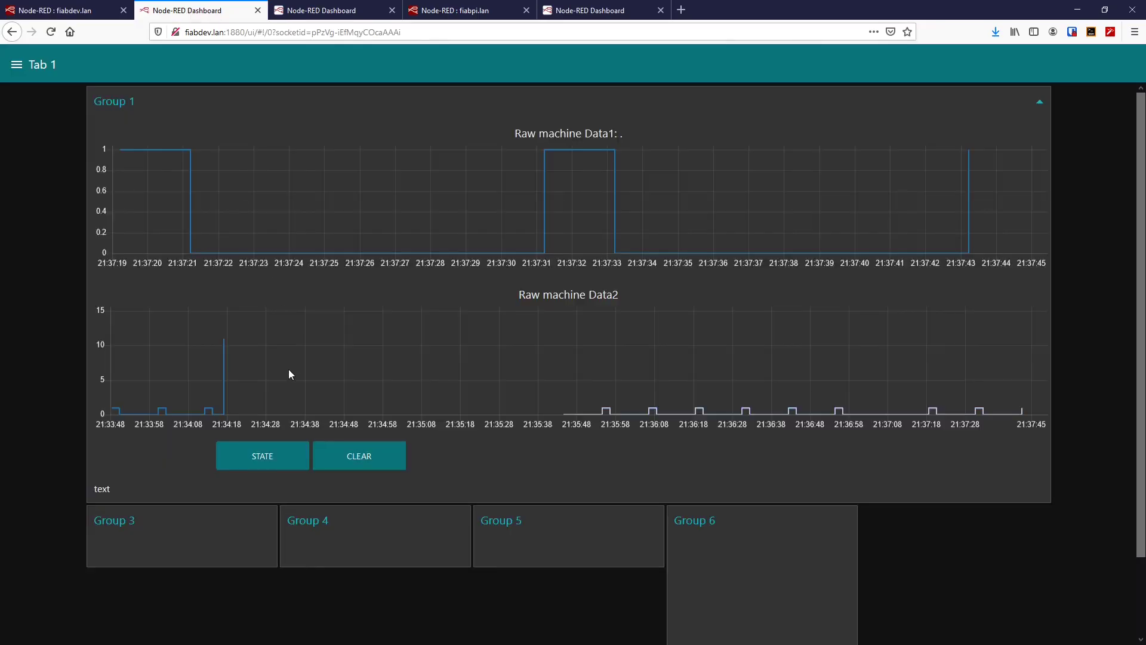
click(364, 465)
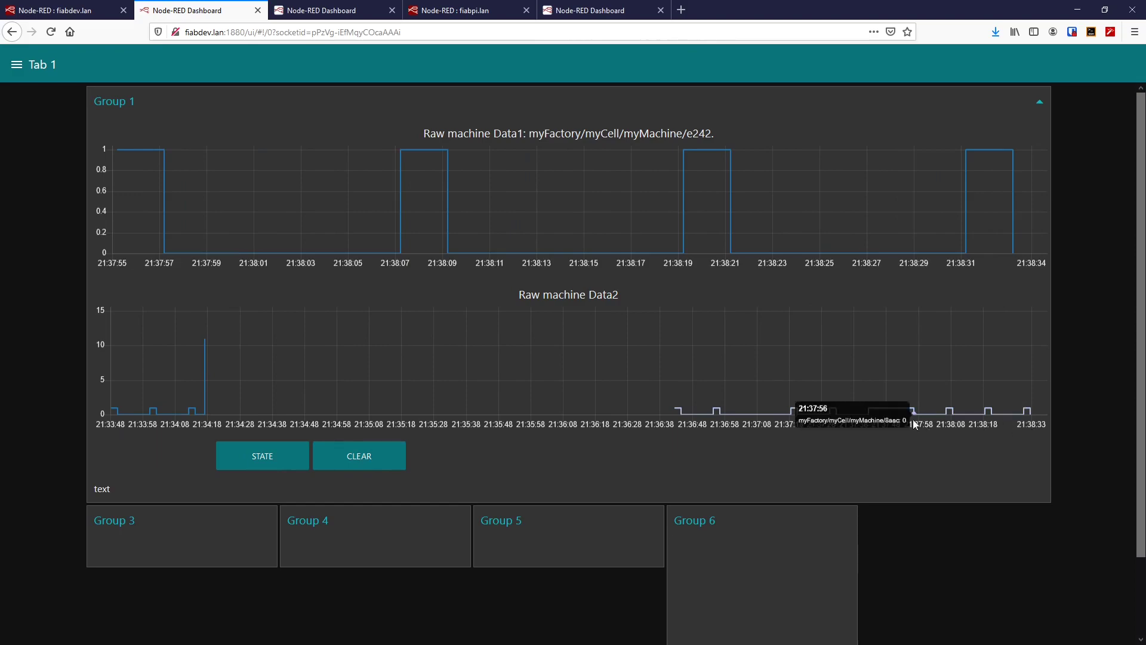
click(66, 11)
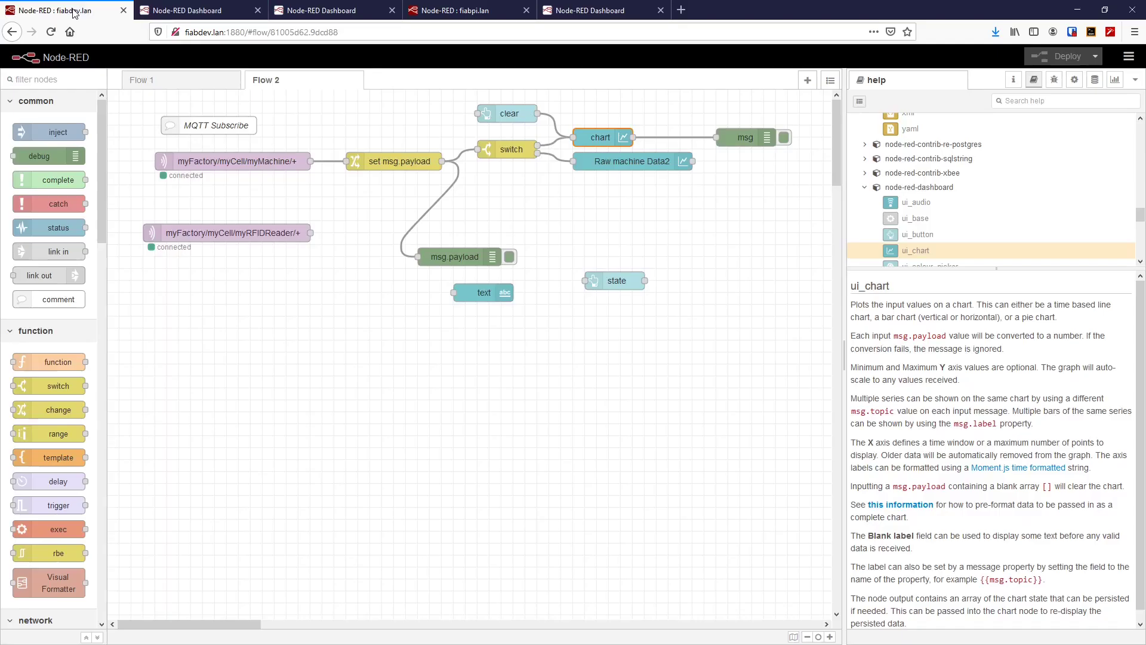
Copy the full label text from the upper chart node's settings.
double_click(622, 160)
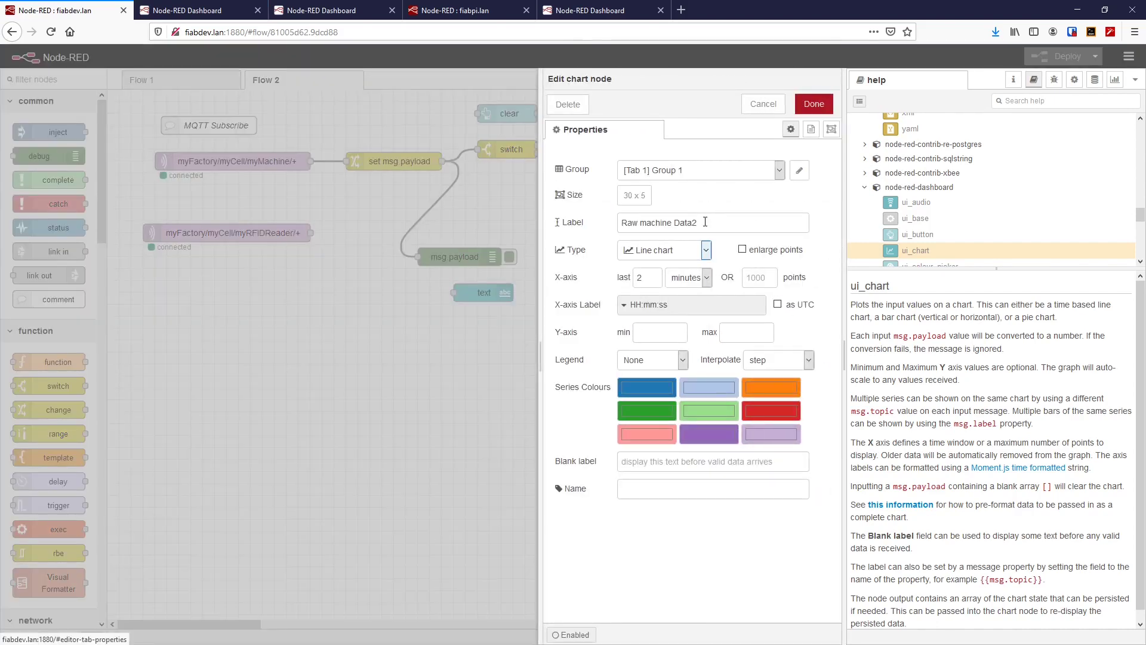
click(490, 192)
click(603, 142)
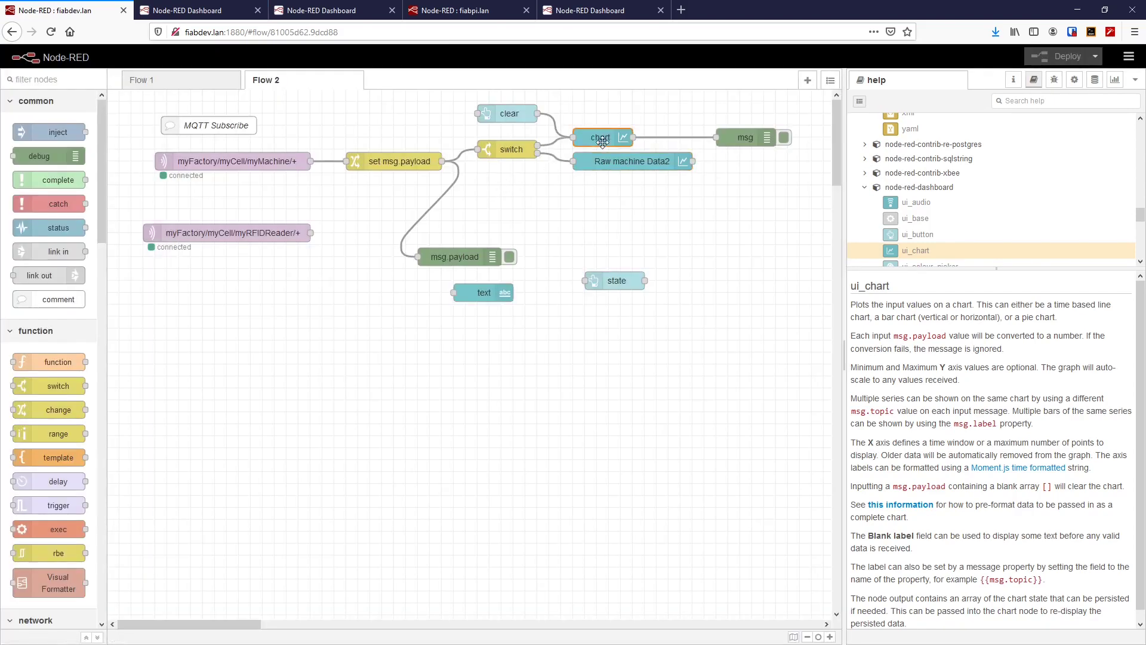
double_click(602, 143)
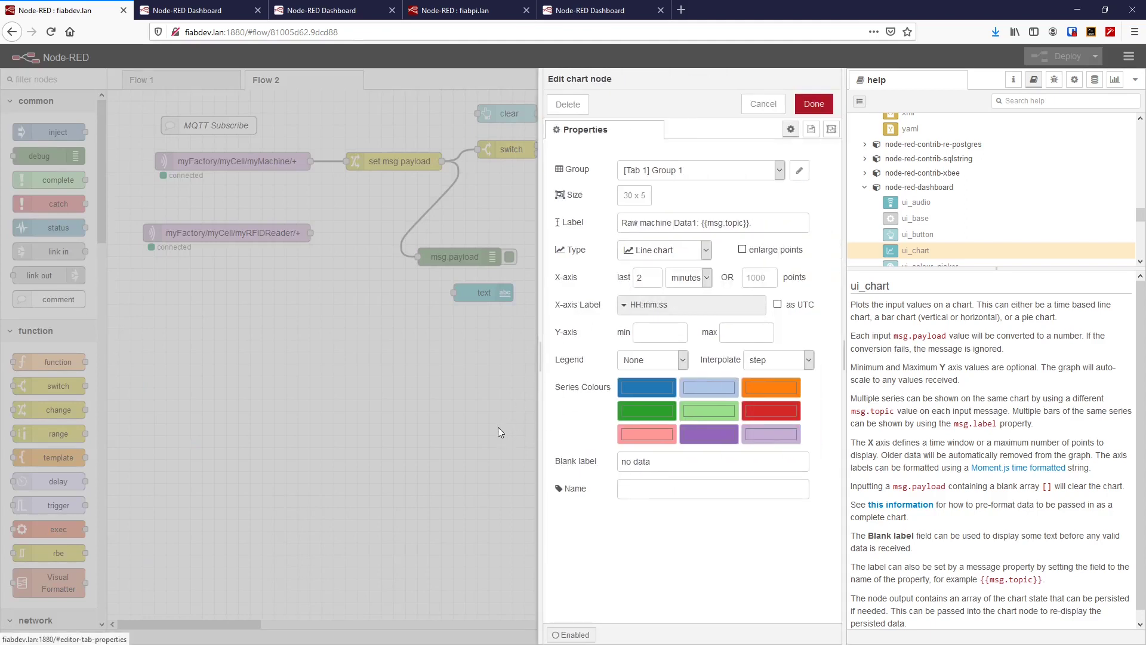
drag(763, 222, 595, 224)
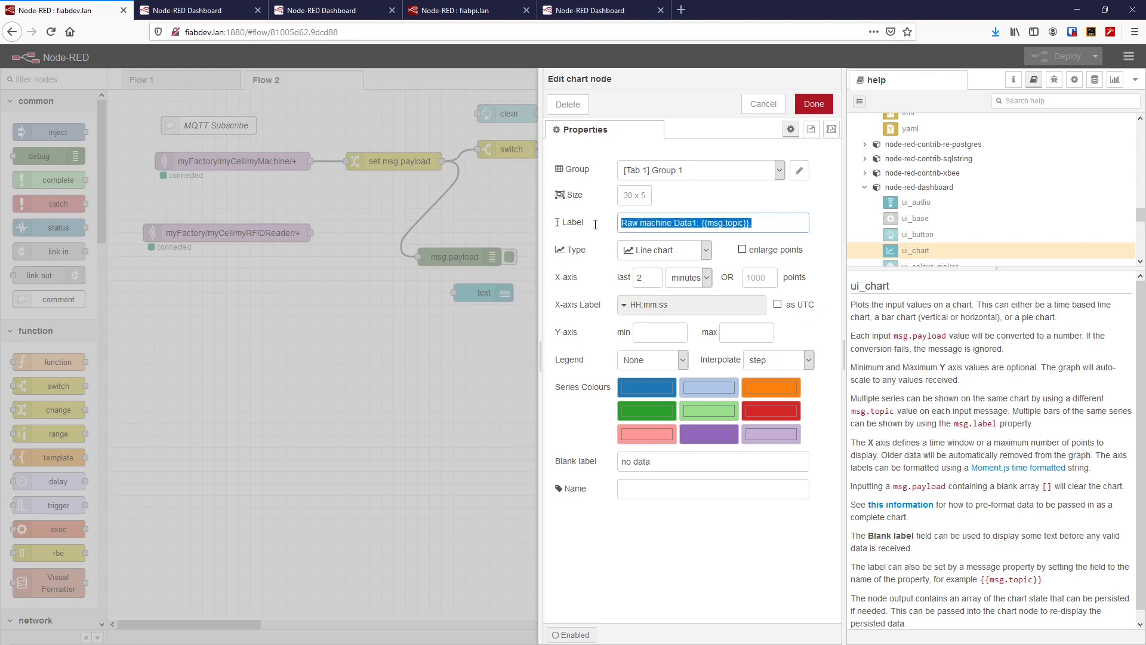
right_click(641, 225)
click(686, 281)
click(814, 103)
Paste the copied label into the lower chart node, edit it to "Raw machine Data: {{msg.topic}}.", and deploy the flow.
double_click(649, 161)
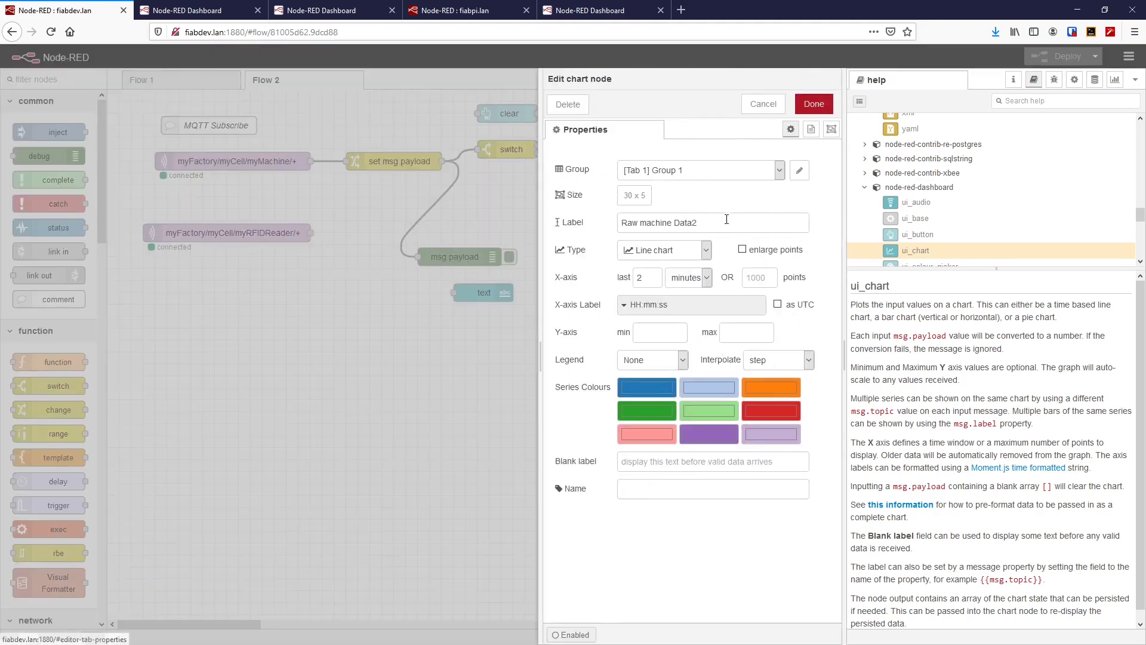
drag(720, 222, 606, 226)
right_click(637, 225)
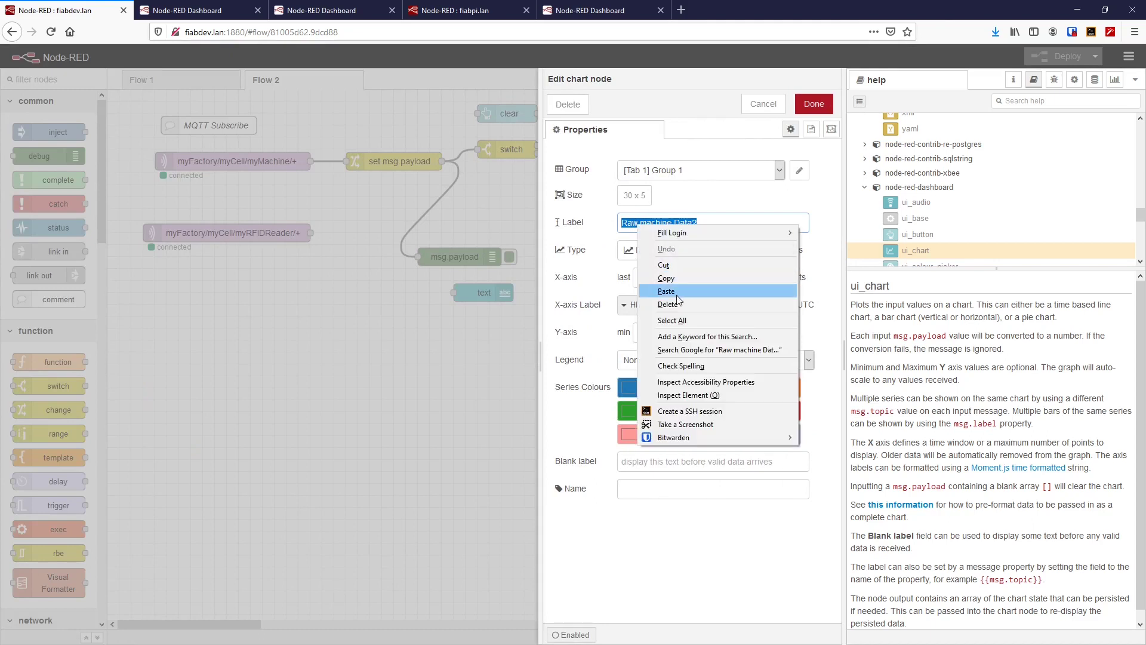
click(667, 291)
click(698, 224)
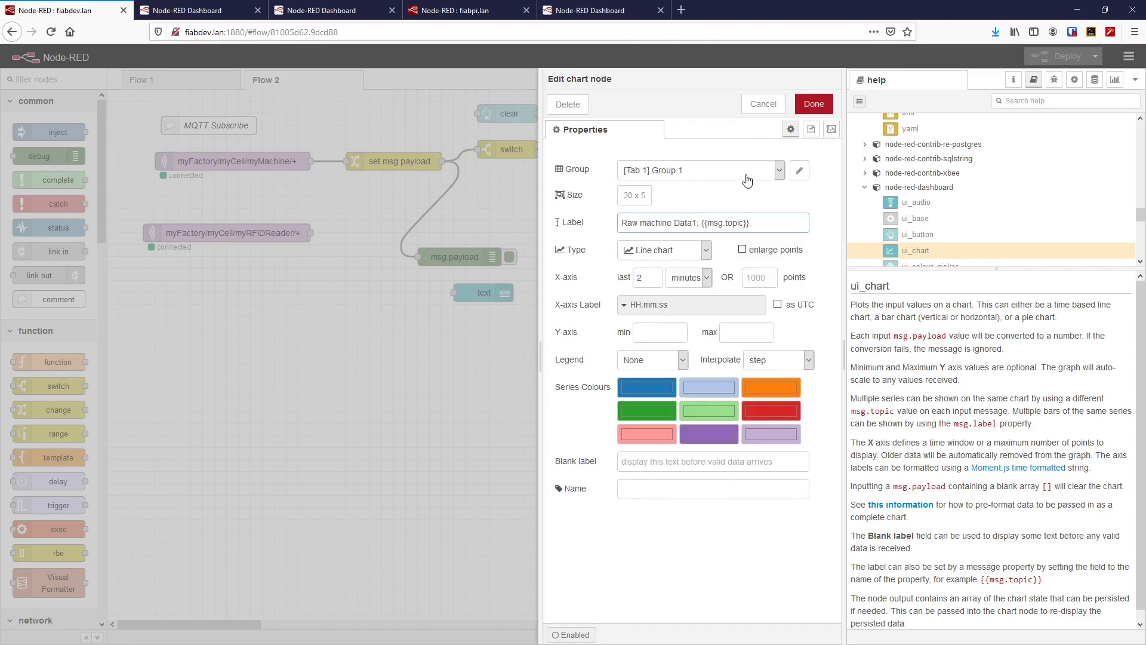
key(BackSpace)
text(2)
key(BackSpace)
click(655, 280)
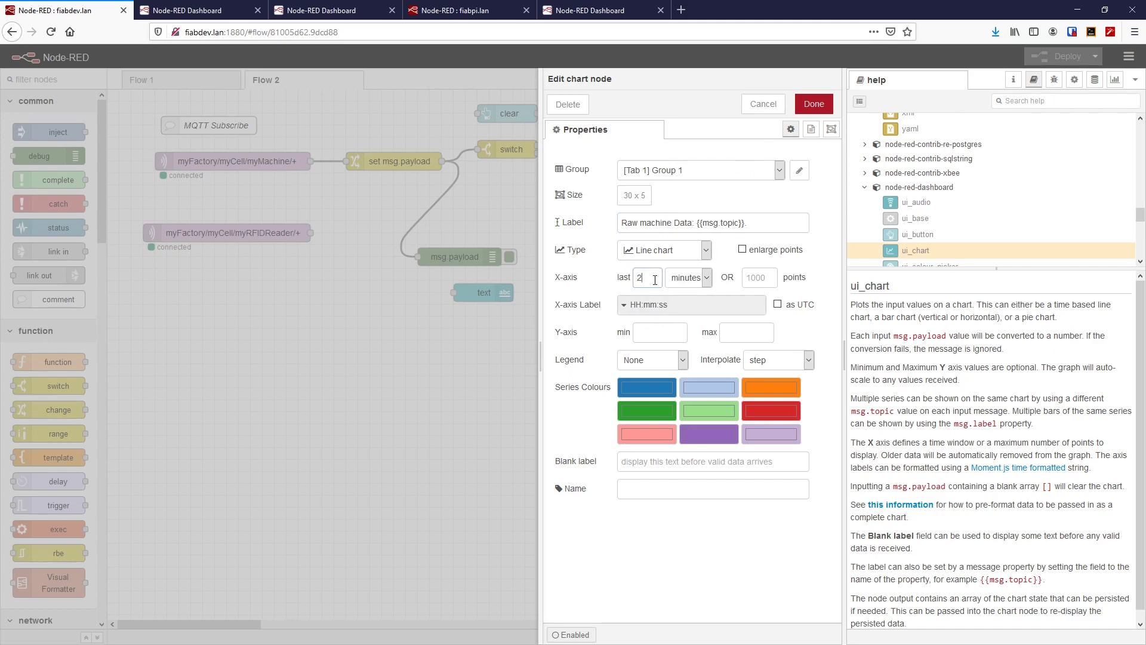
click(810, 105)
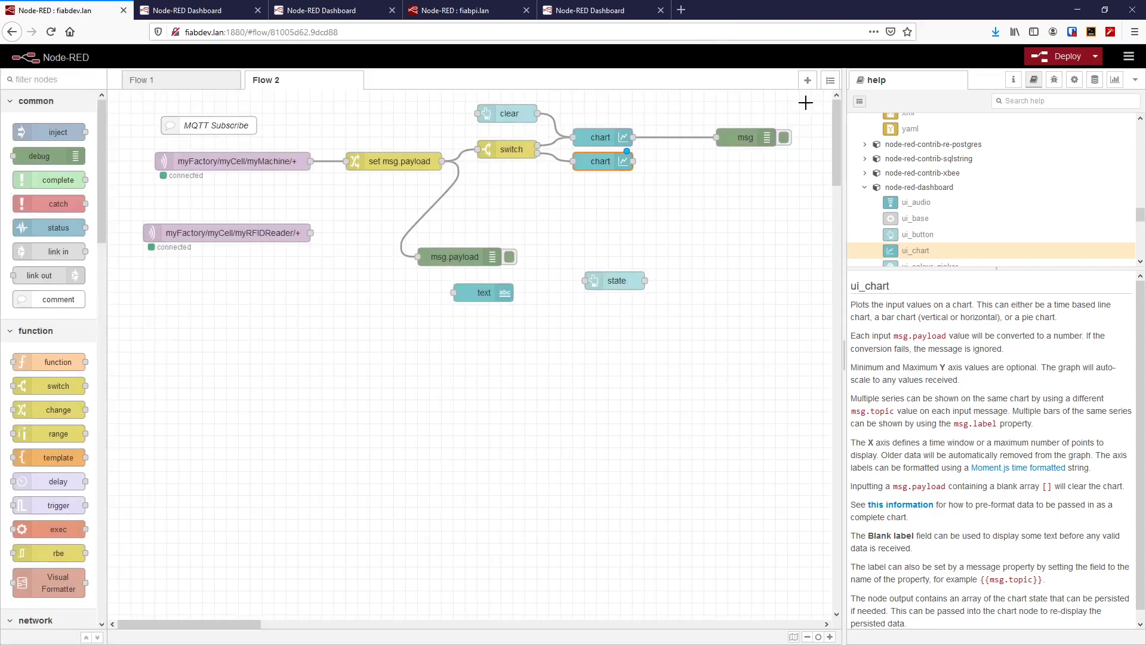
click(1057, 56)
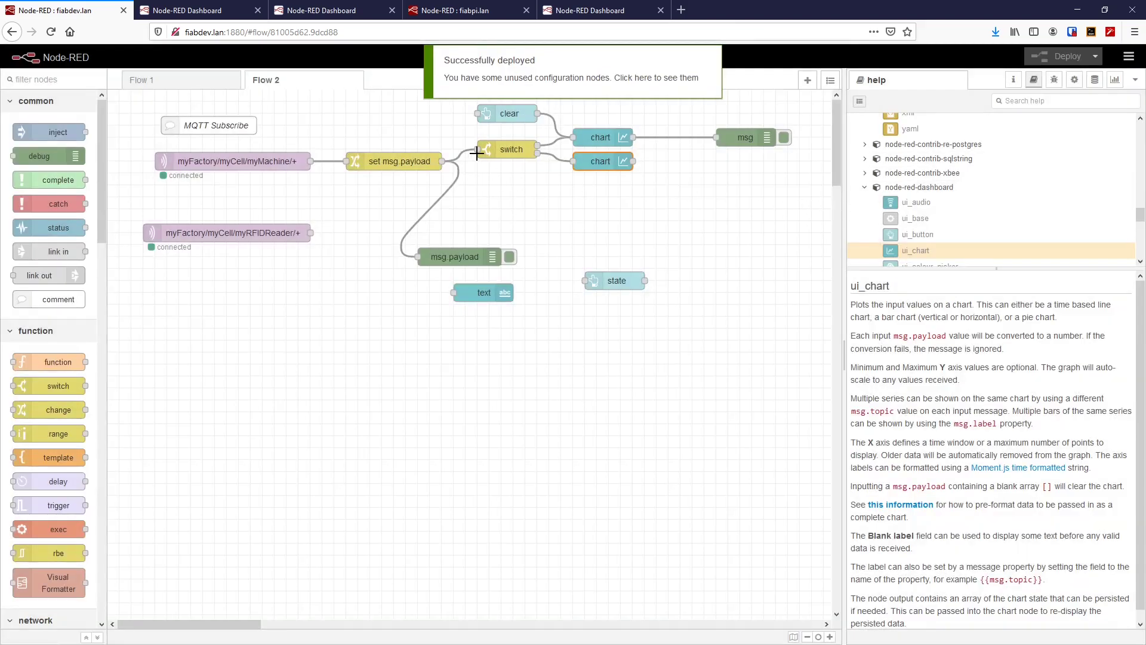
Check both chart labels on the live dashboard, try the clear button, and return to the flow editor.
click(196, 12)
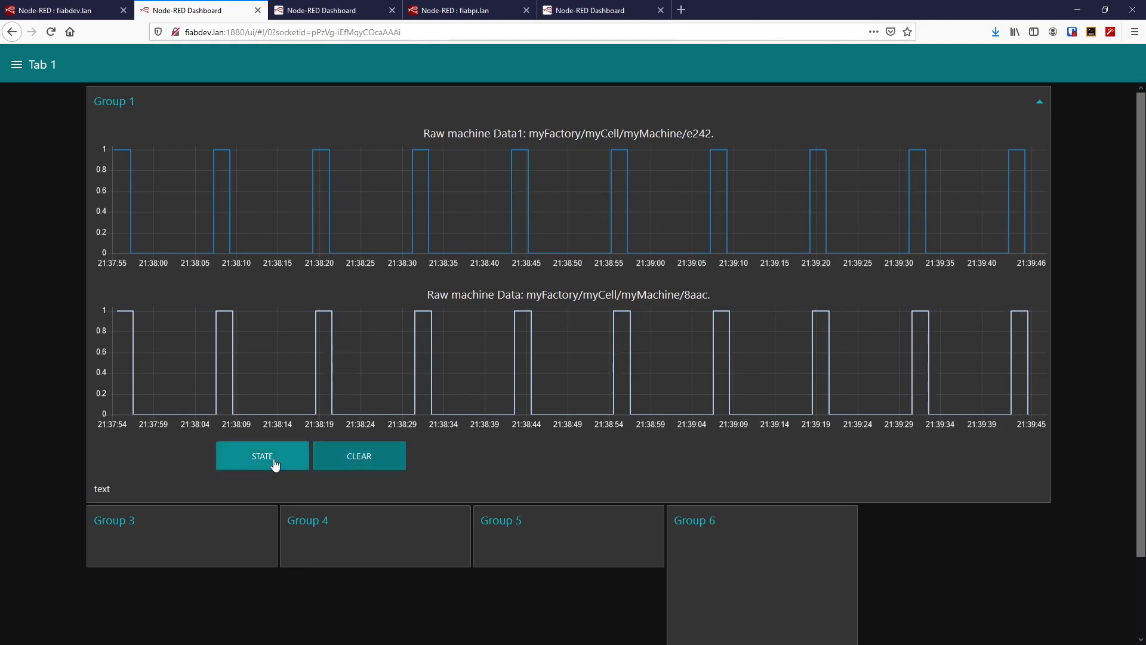
click(365, 461)
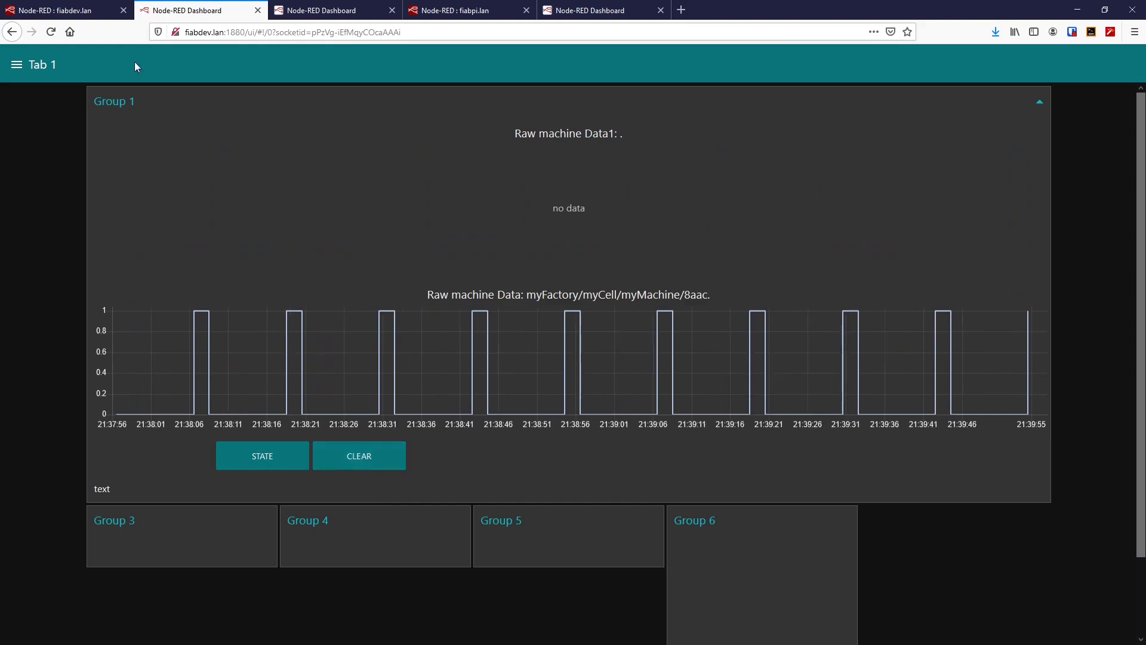
click(57, 15)
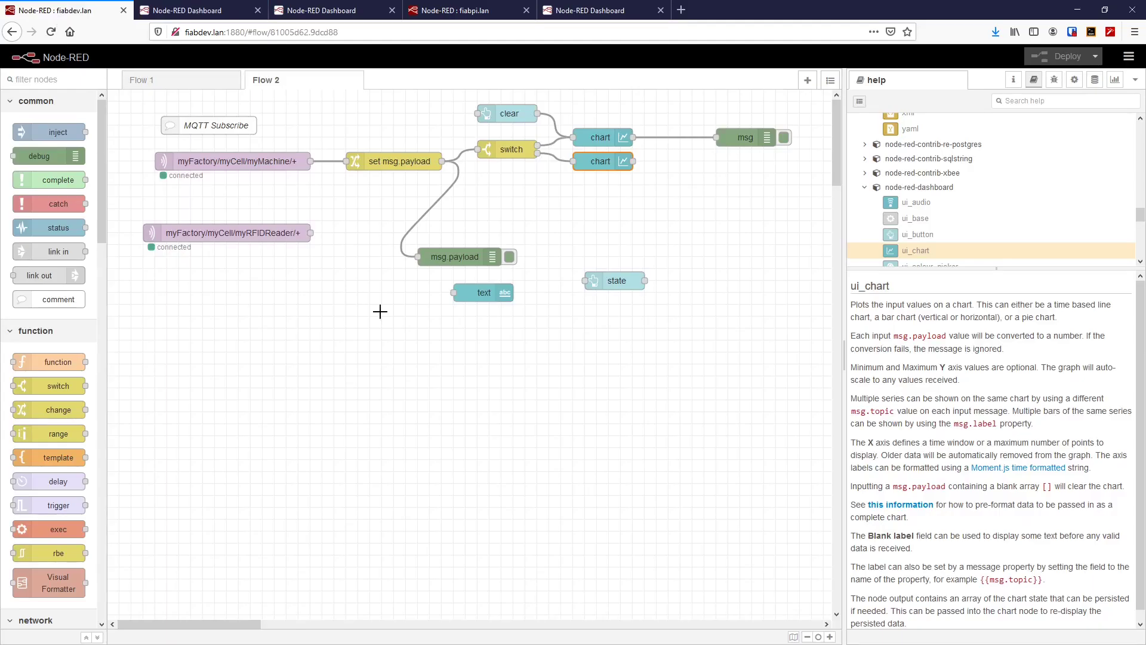
Connect the clear button's output to the lower chart too, stack the text and state nodes beneath the charts, and deploy.
drag(537, 113, 573, 162)
click(1056, 57)
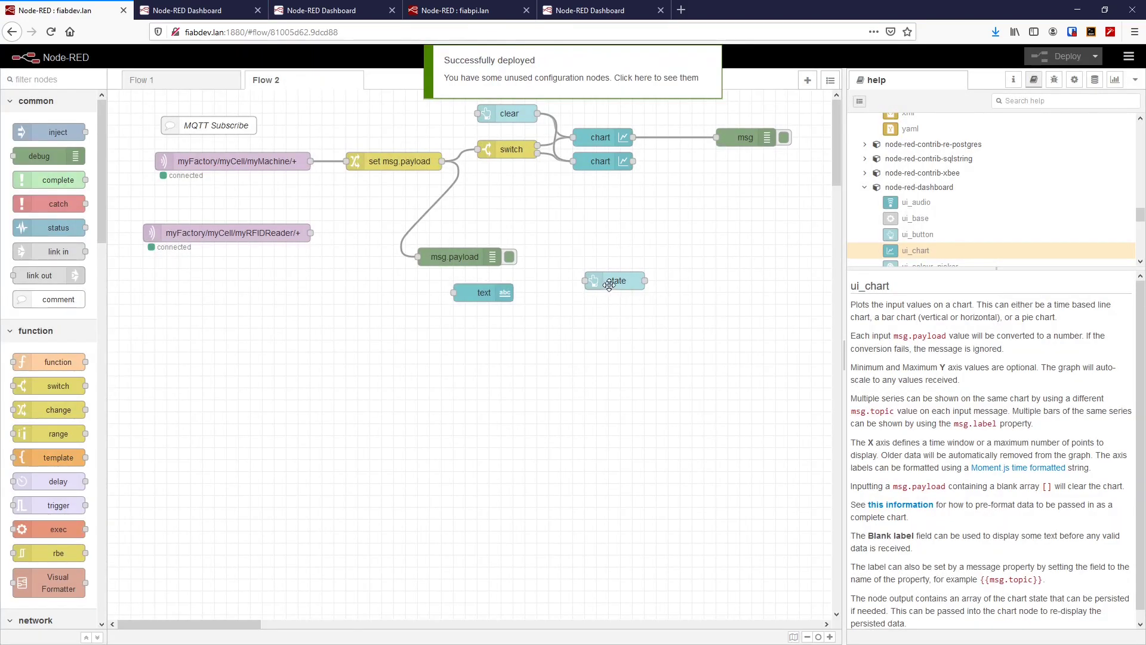
drag(612, 280, 611, 233)
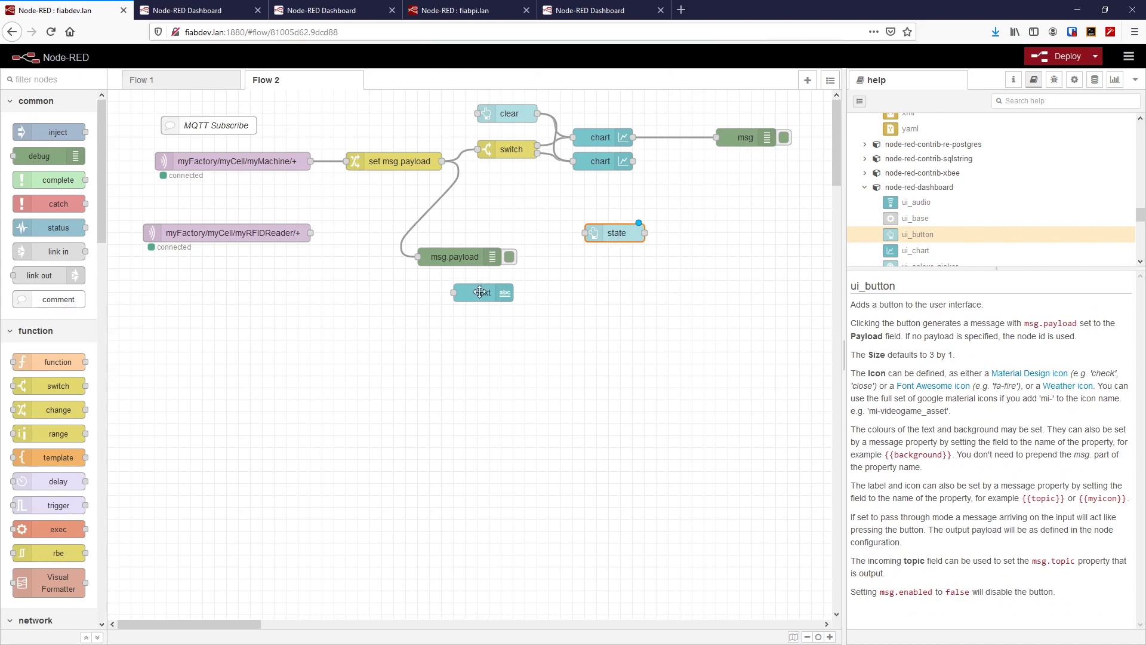
drag(500, 291, 612, 199)
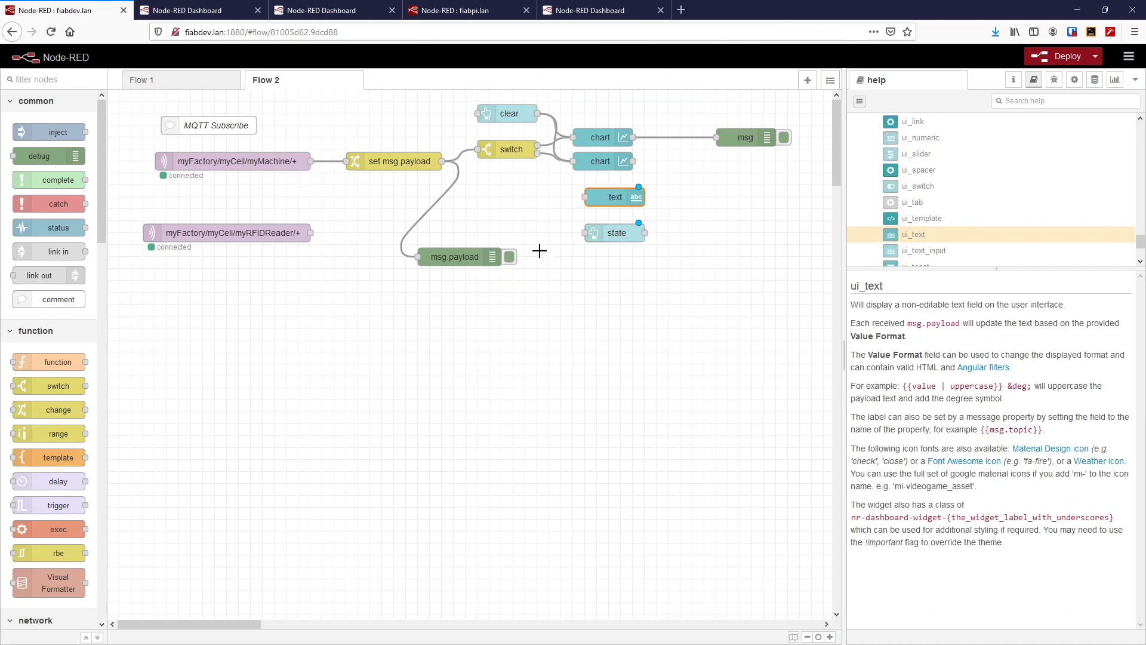
key(ctrl+d)
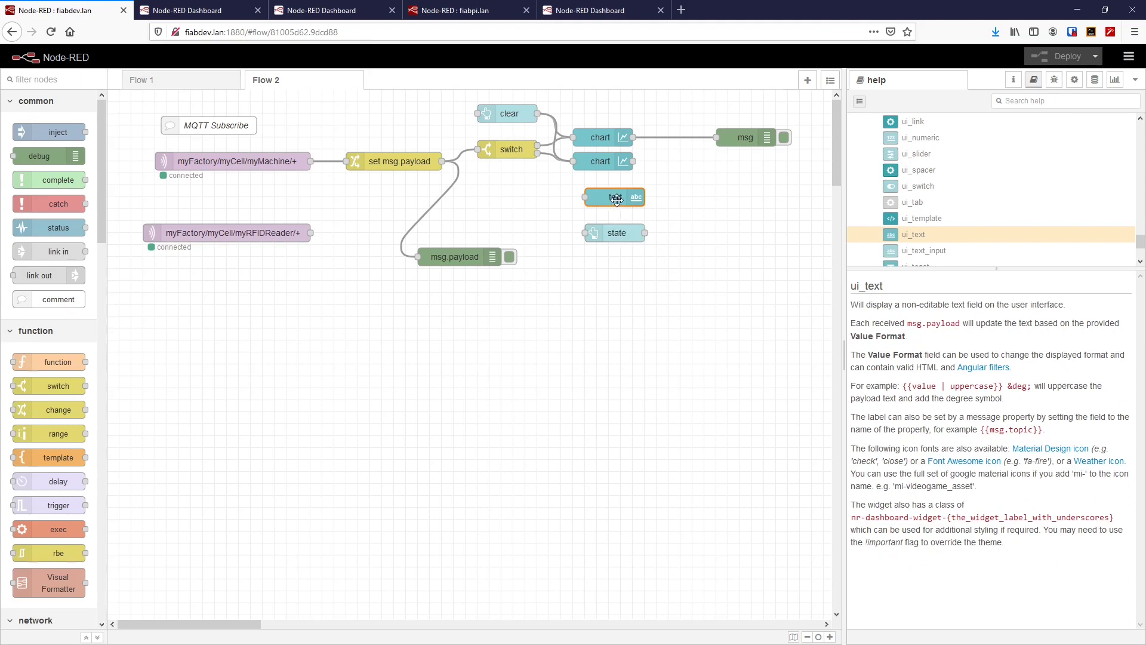
Review the rule in the set msg.payload node and close it without changes.
double_click(402, 163)
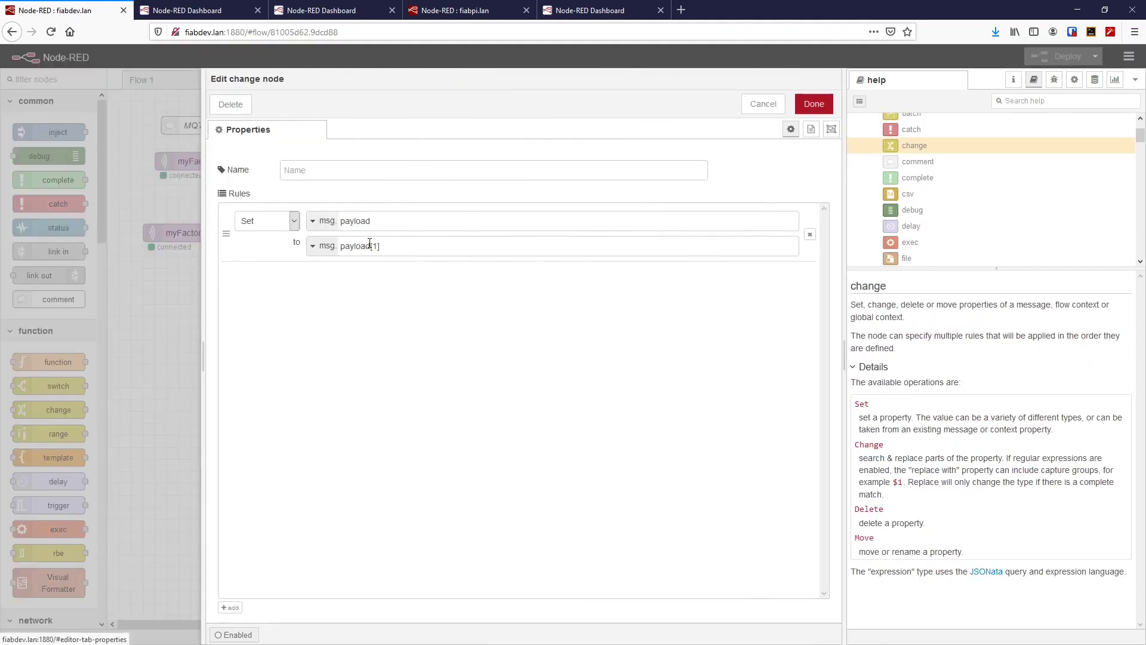
key(Escape)
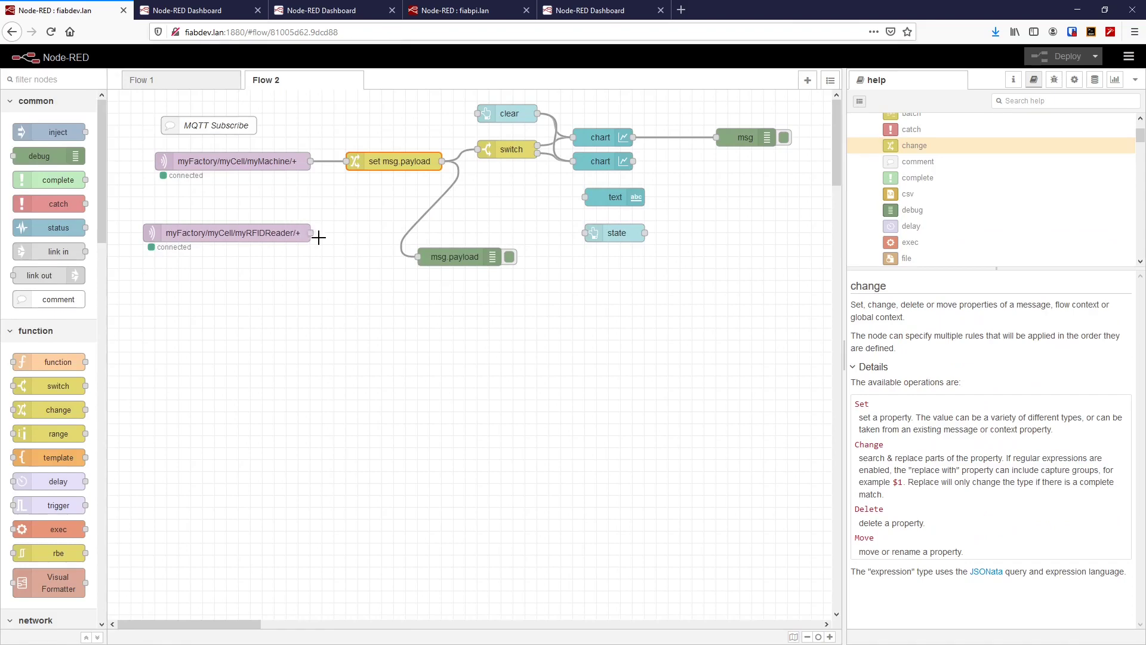
drag(310, 234, 341, 228)
Change the switch node's second rule from otherwise to contains "8aac".
click(511, 149)
double_click(512, 149)
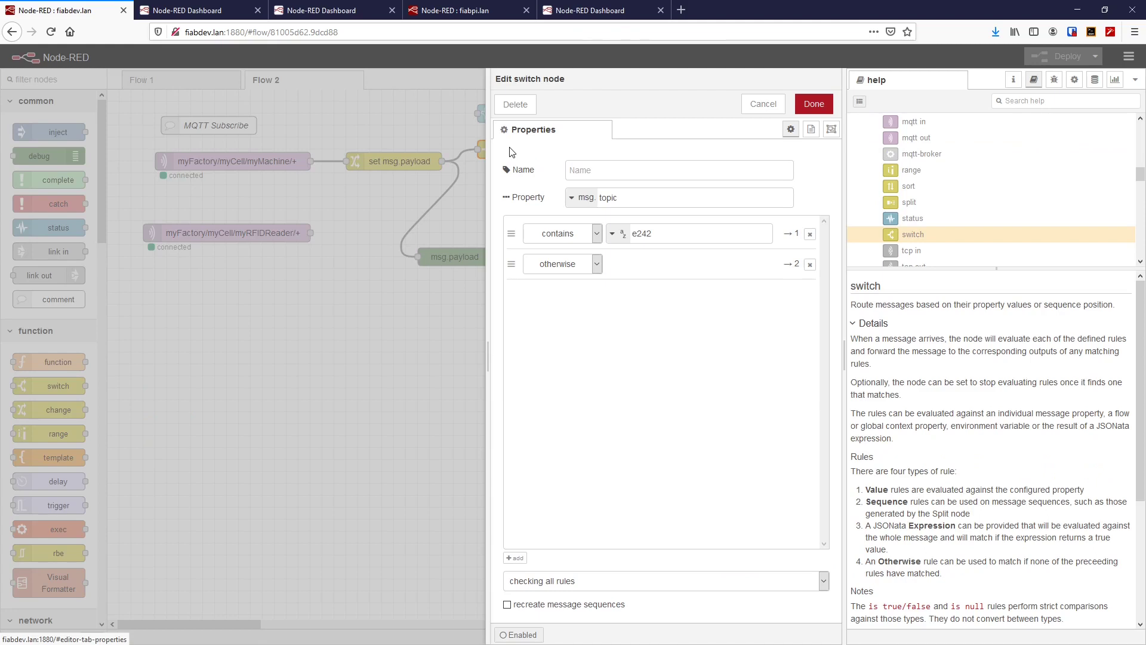
click(597, 265)
click(597, 265)
click(597, 264)
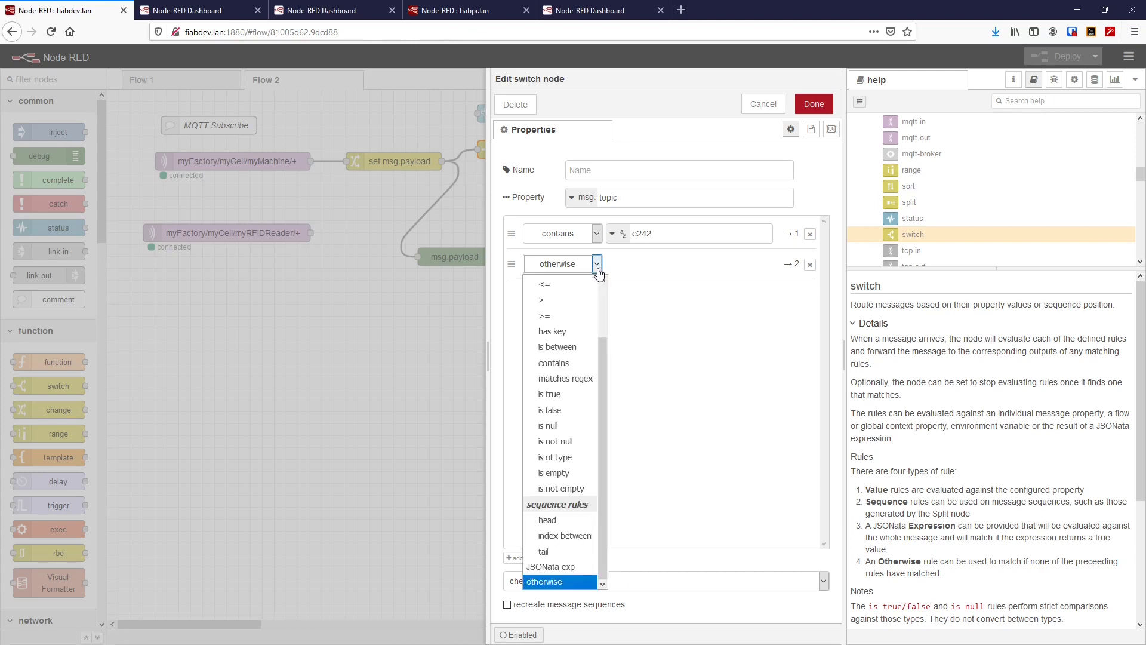
click(558, 363)
click(651, 264)
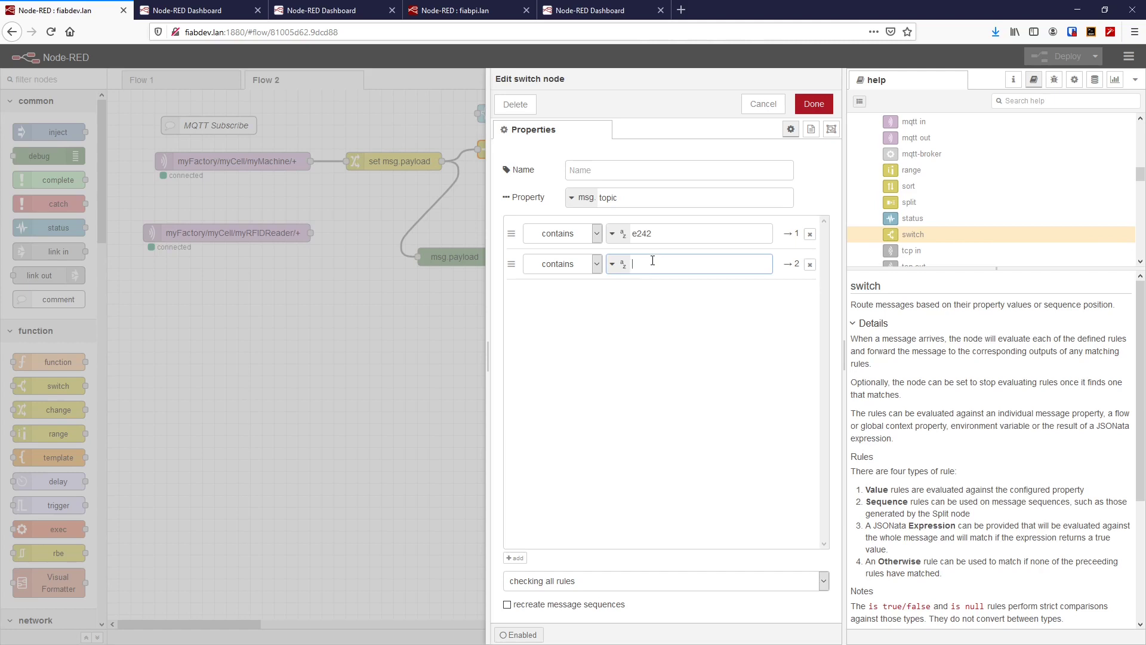
text(8aac)
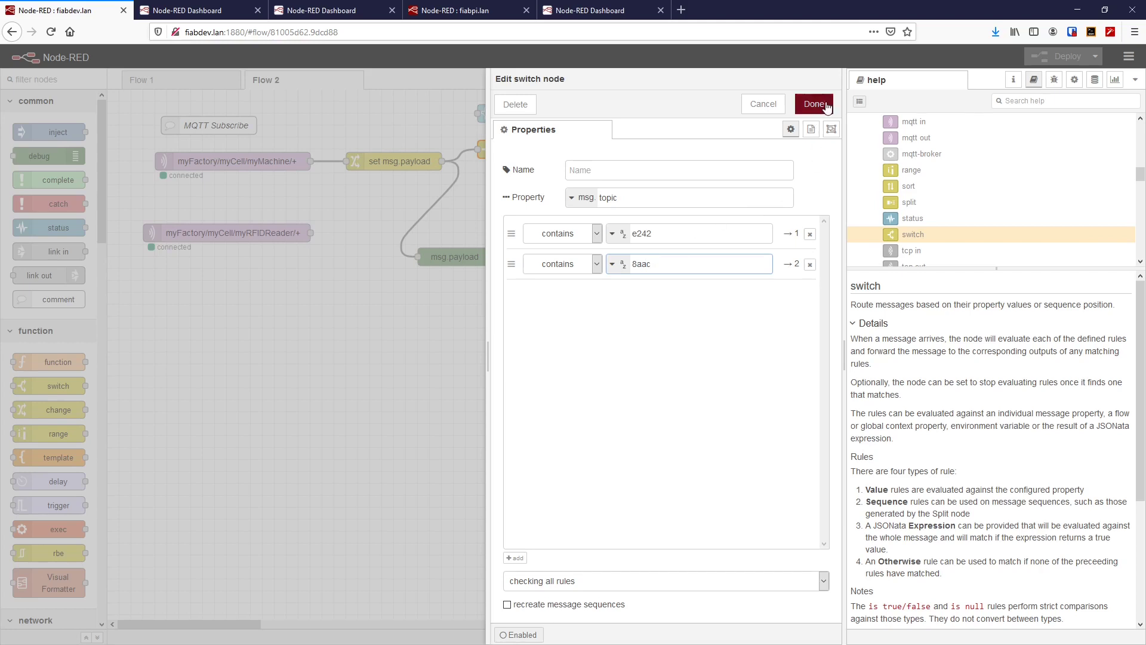
Add a third rule of type otherwise to the switch node and save its settings.
click(514, 558)
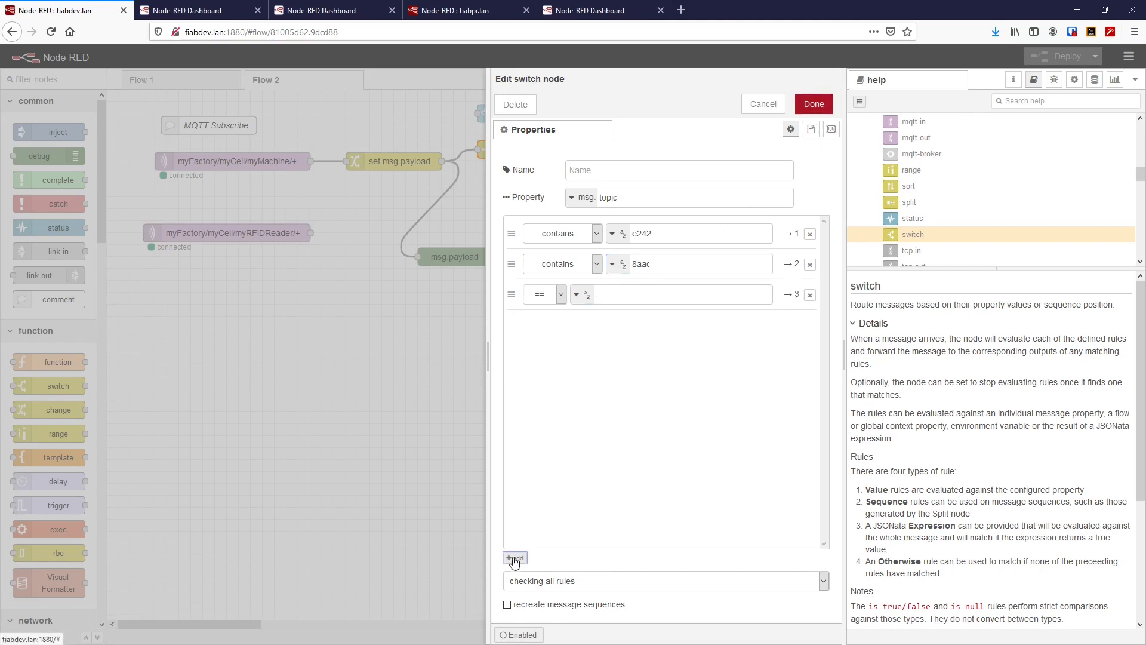
click(553, 294)
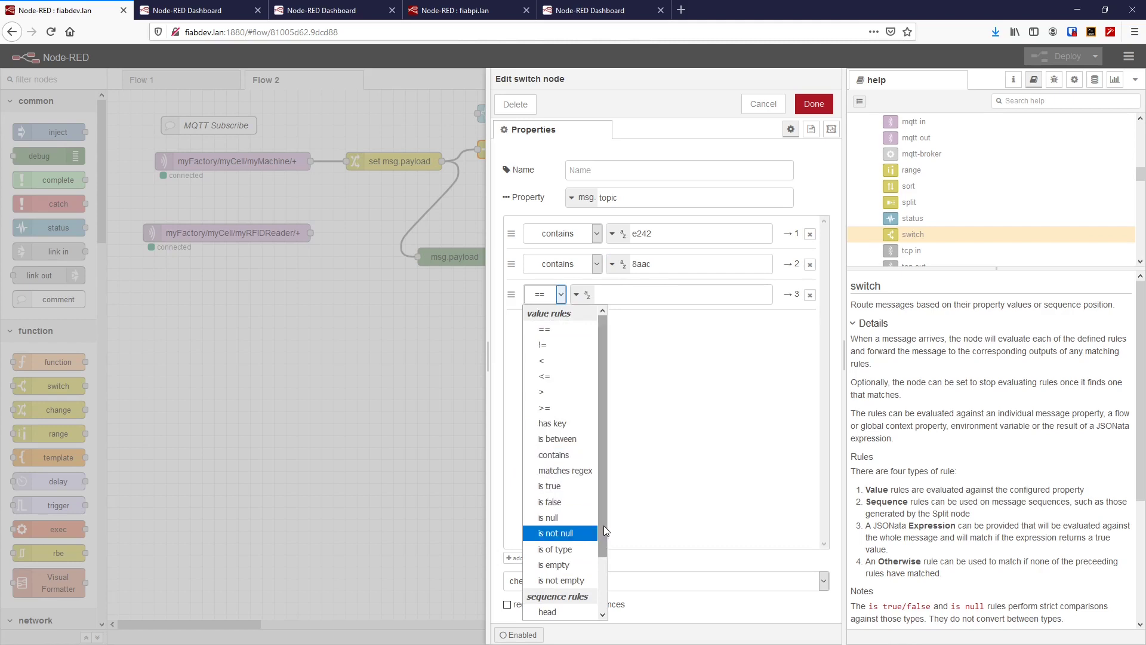
scroll(601, 561, down, 2)
click(556, 613)
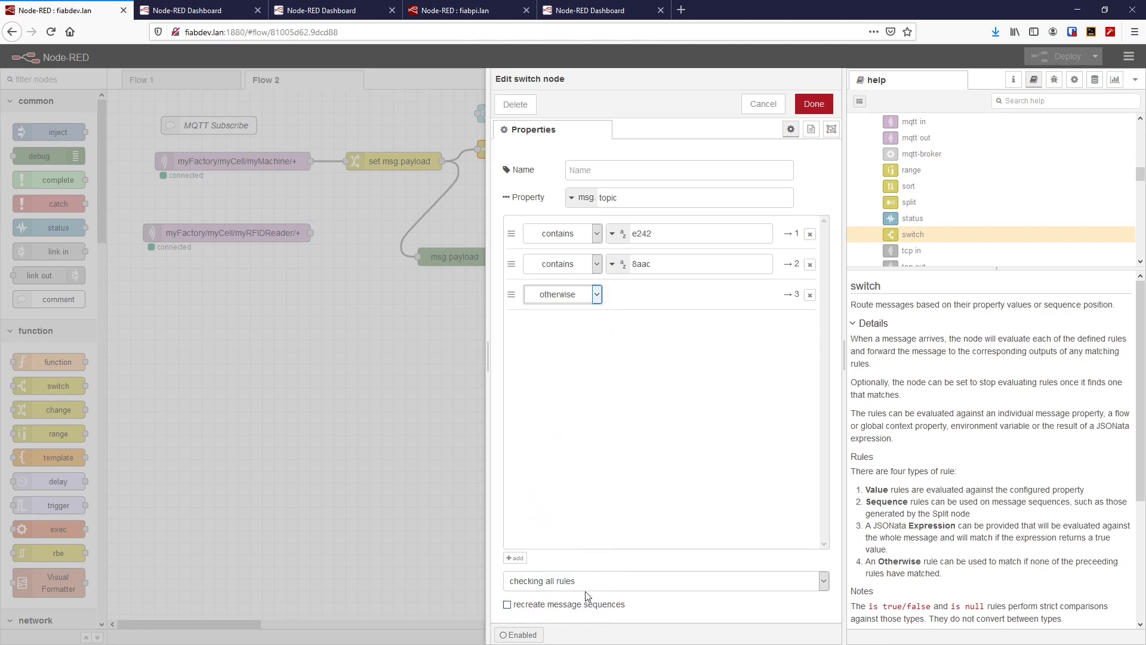
click(814, 104)
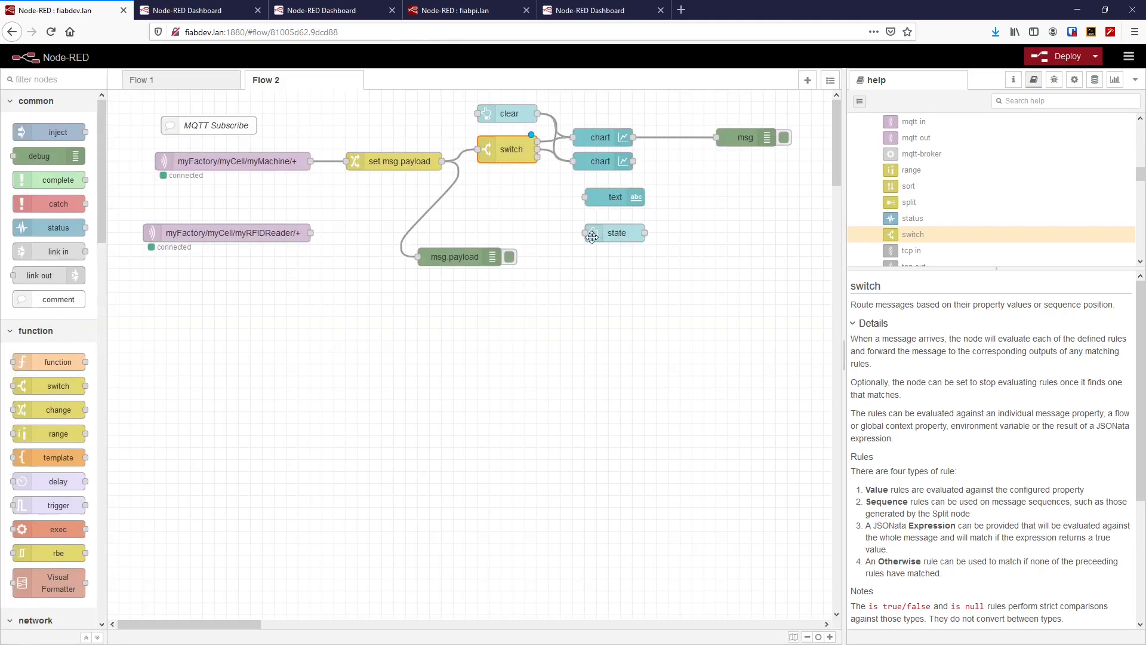
Wire the switch's third output to the text node and the myRFIDReader MQTT node to set msg.payload, and deploy.
drag(586, 197, 542, 161)
drag(311, 233, 346, 162)
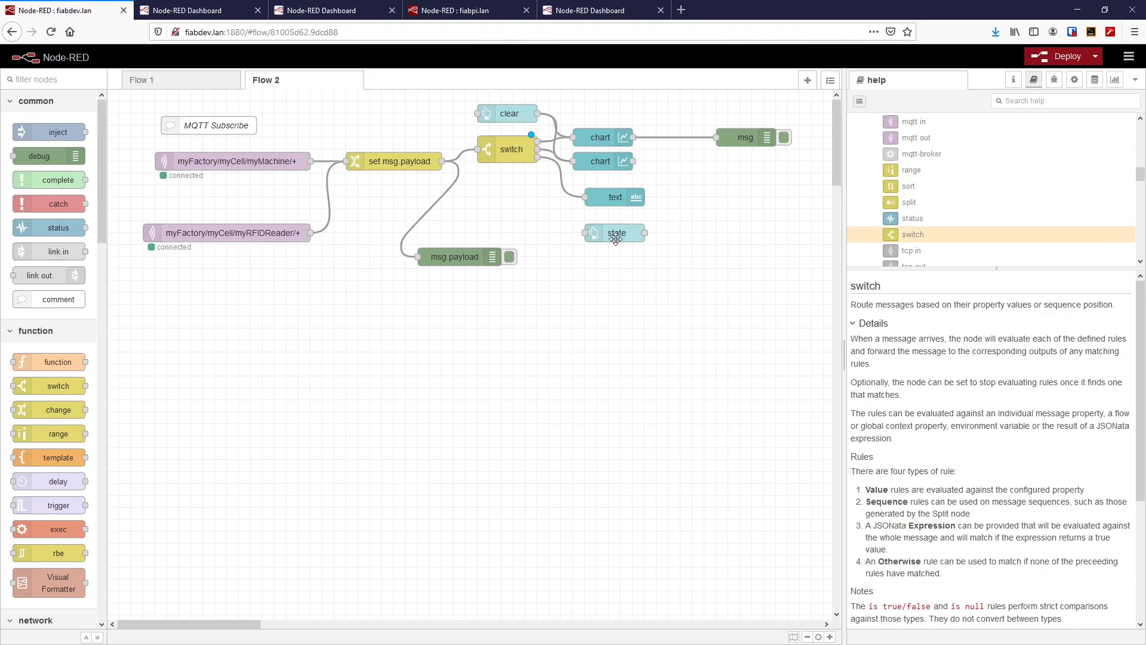
click(1033, 60)
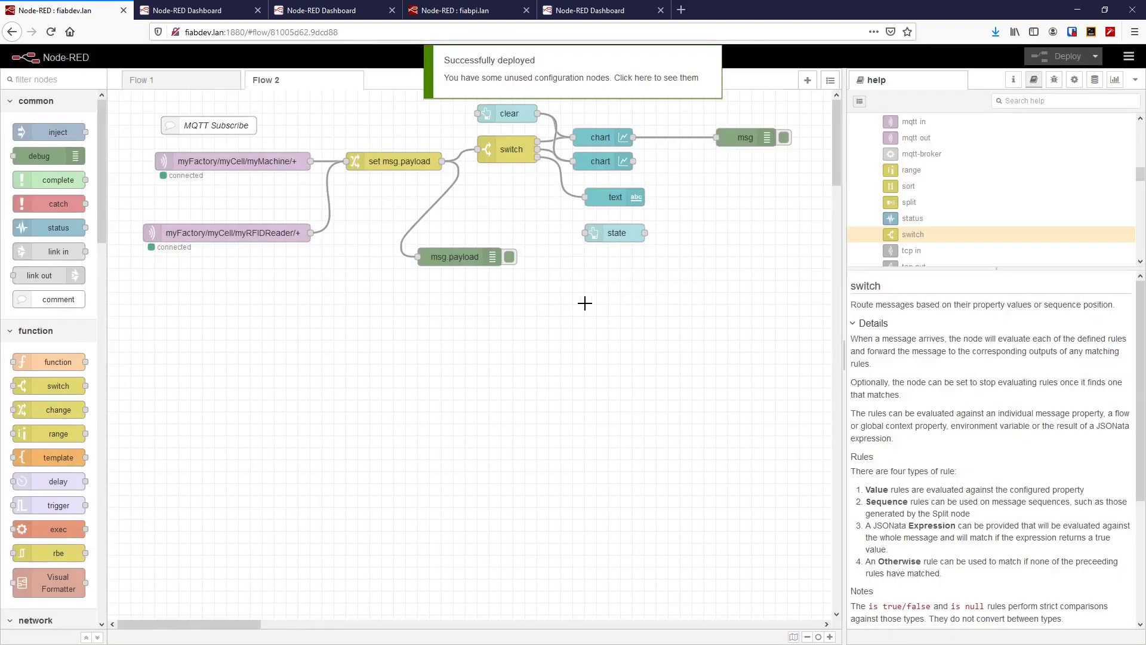
Check the RFID text value on the dashboard, clear both charts, and return to the flow editor.
click(188, 10)
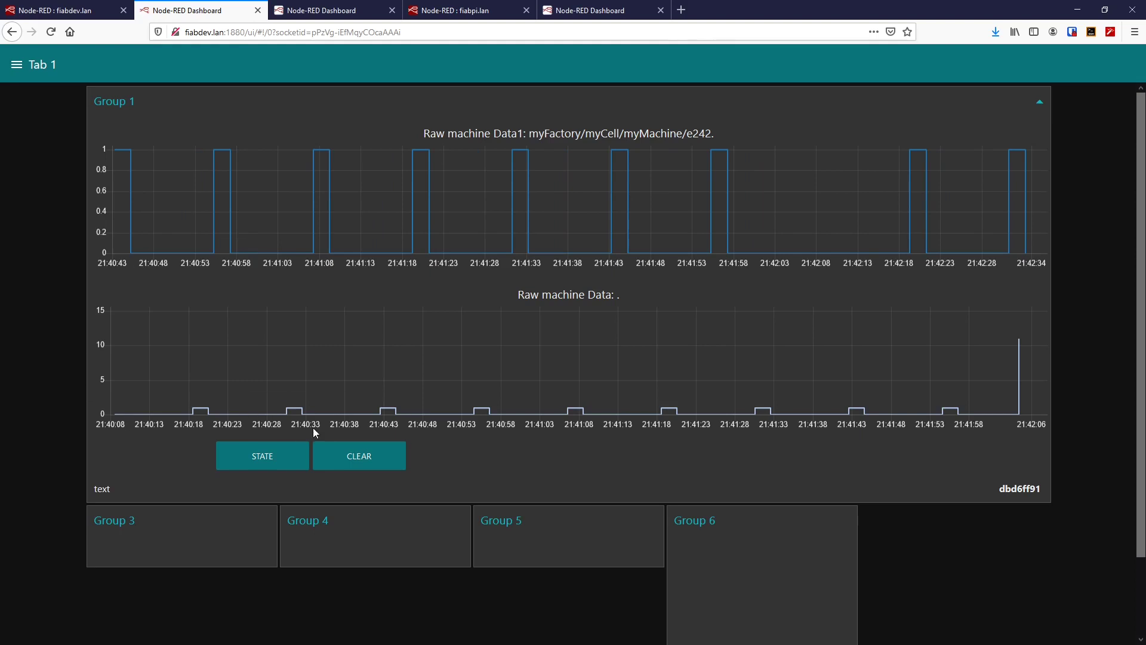
click(356, 462)
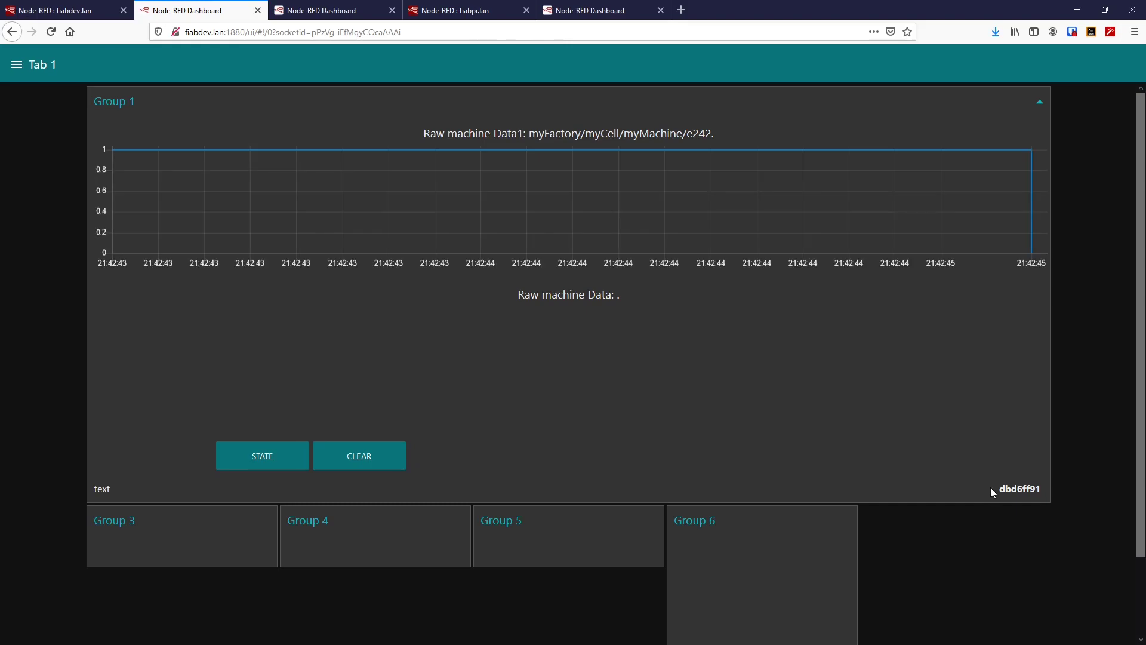
click(87, 12)
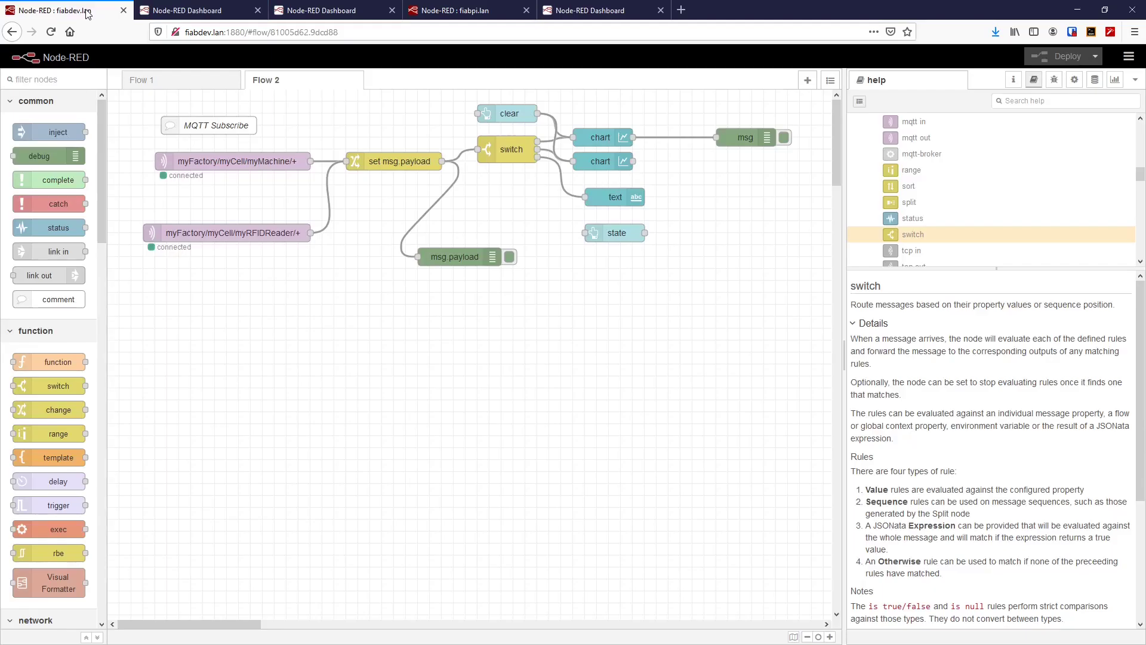
Set the text node's layout to the label stacked above the value, deploy, and check it on the dashboard.
double_click(619, 198)
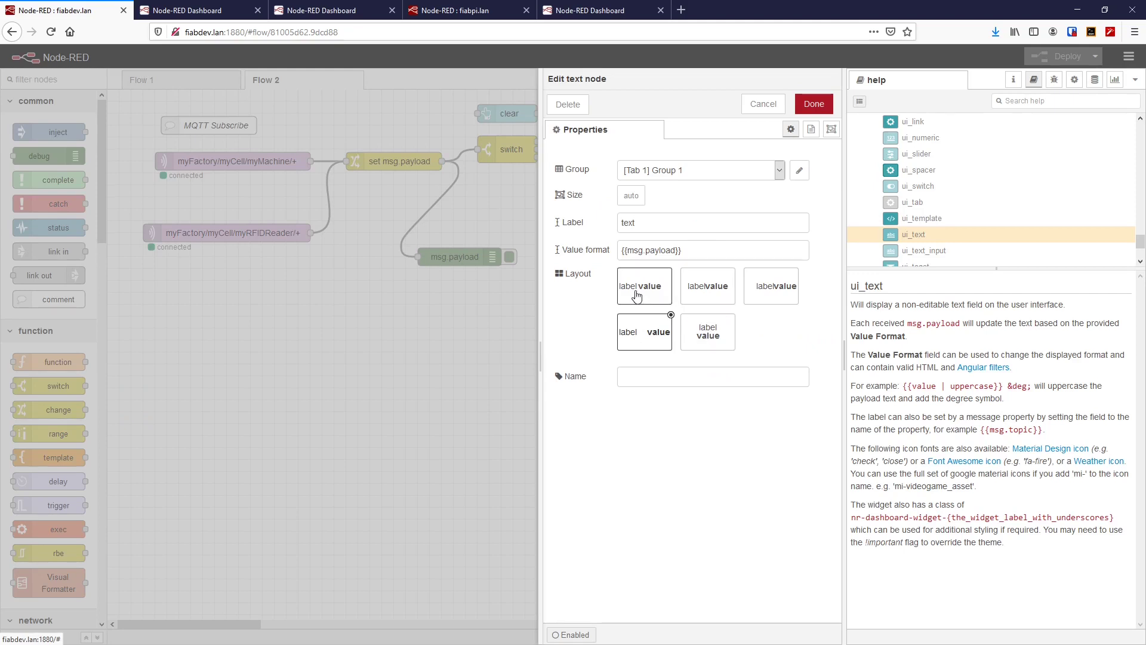
click(709, 341)
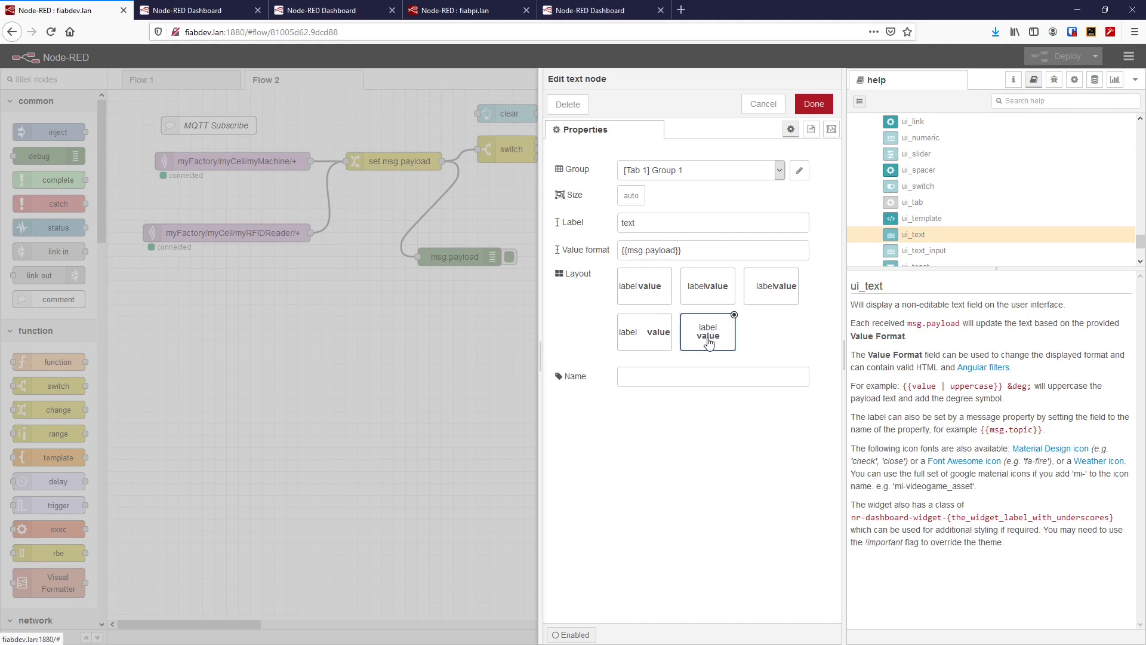
click(814, 103)
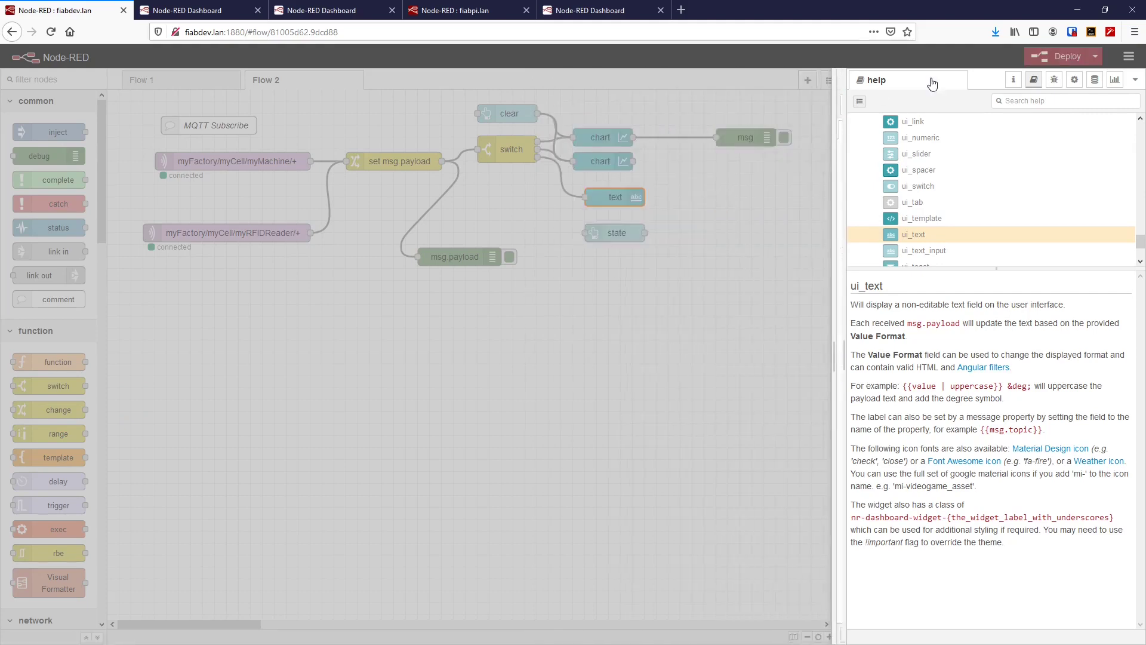
click(1060, 56)
click(210, 12)
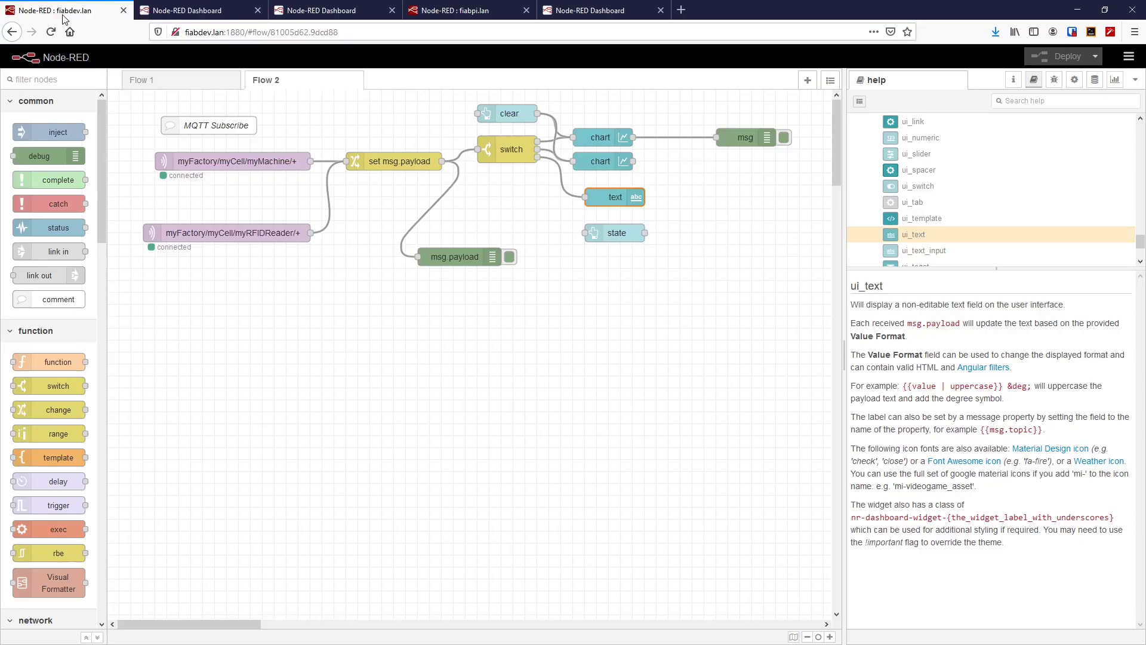
click(65, 10)
Set the text node's size to 4 x 2, deploy, and check the dashboard layout and the live result.
double_click(609, 199)
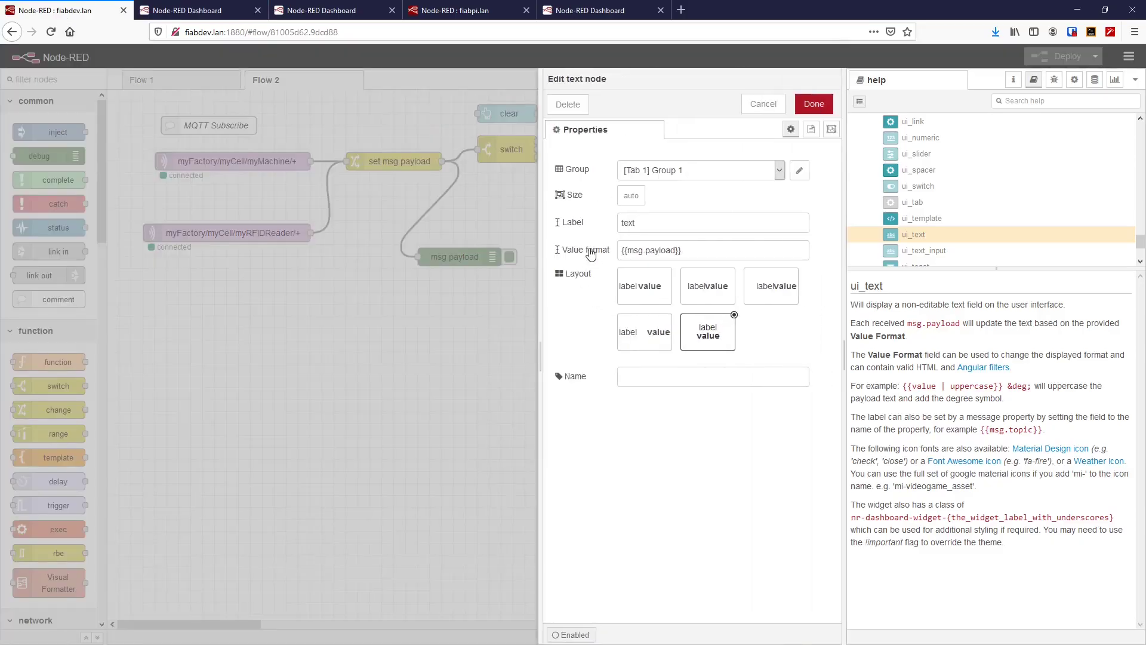
click(631, 195)
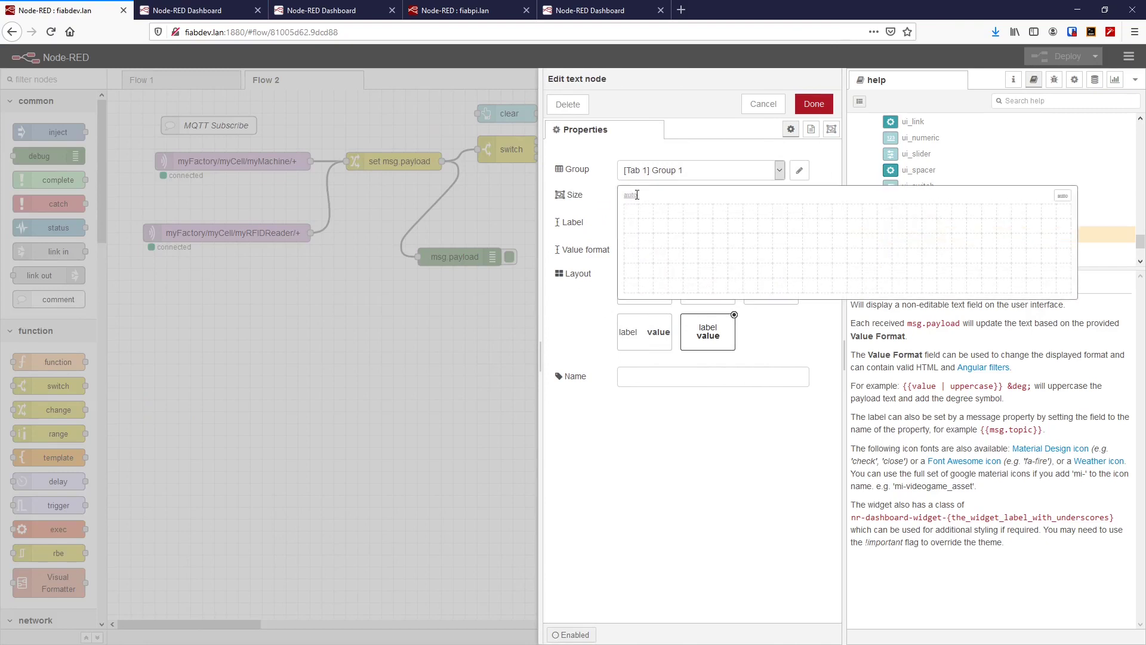
click(675, 226)
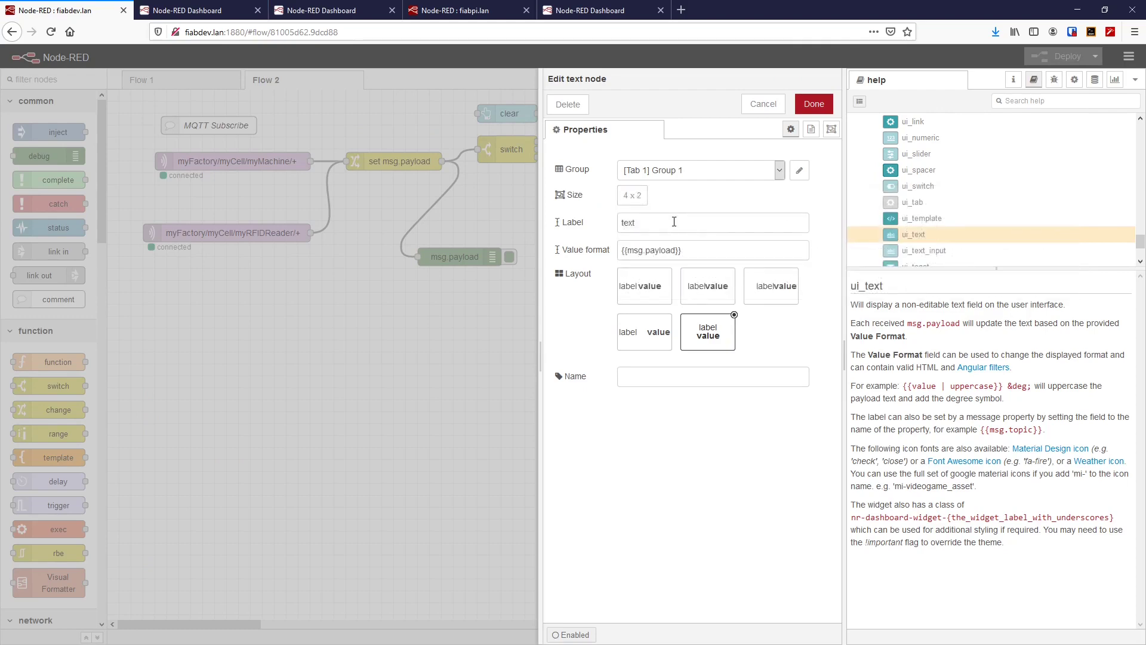
click(814, 103)
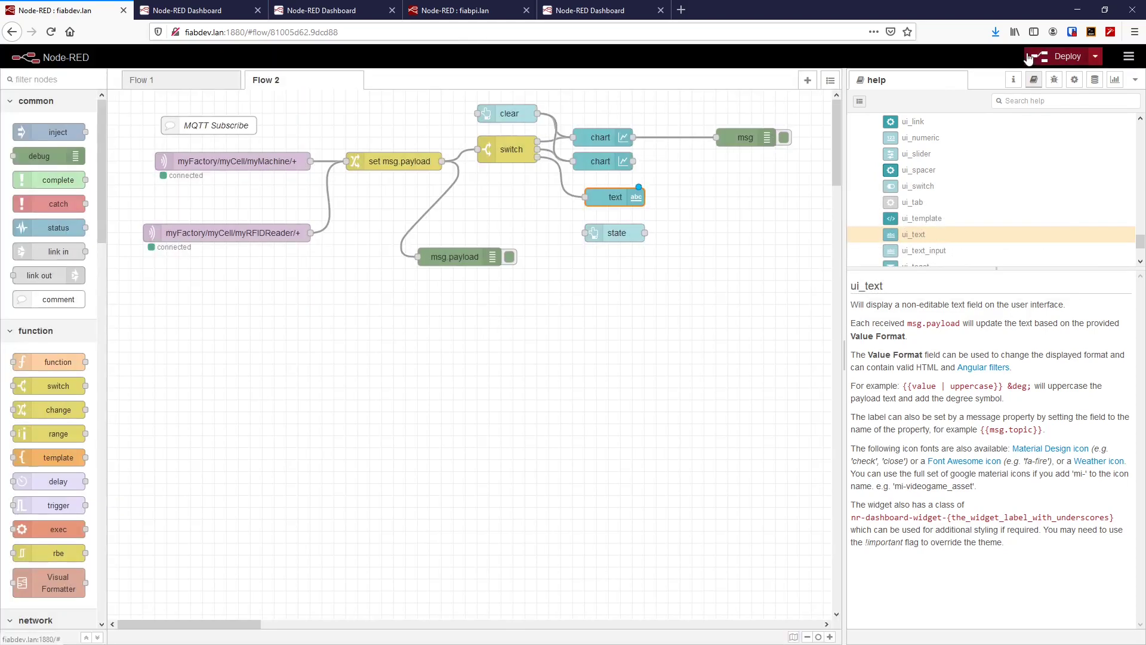
click(1048, 58)
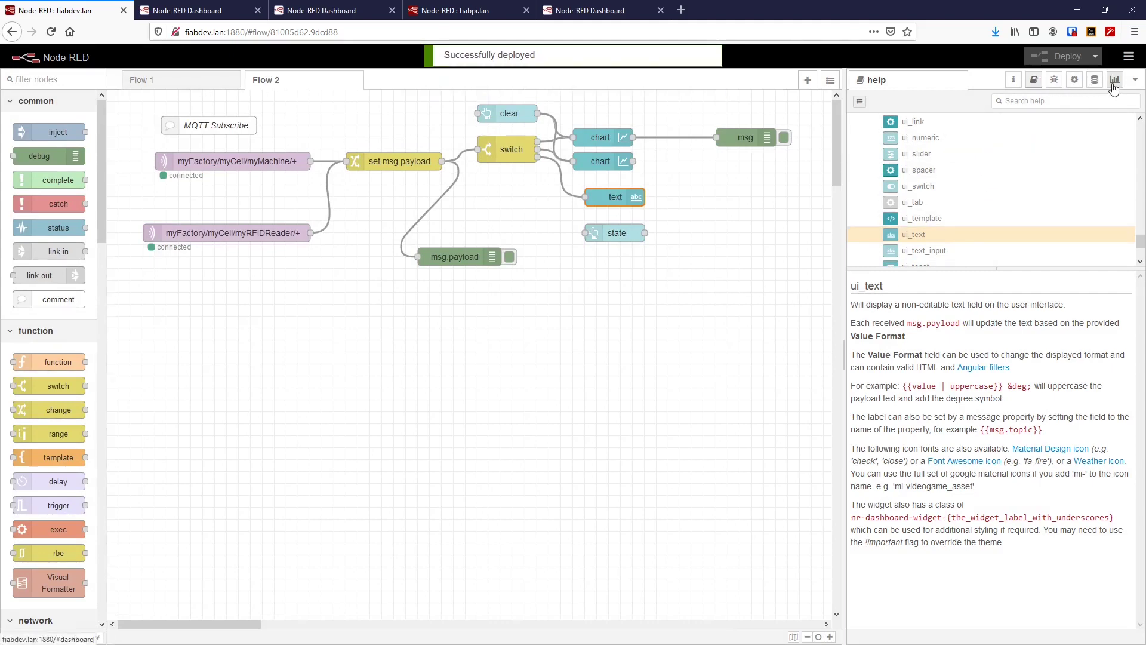
click(1114, 81)
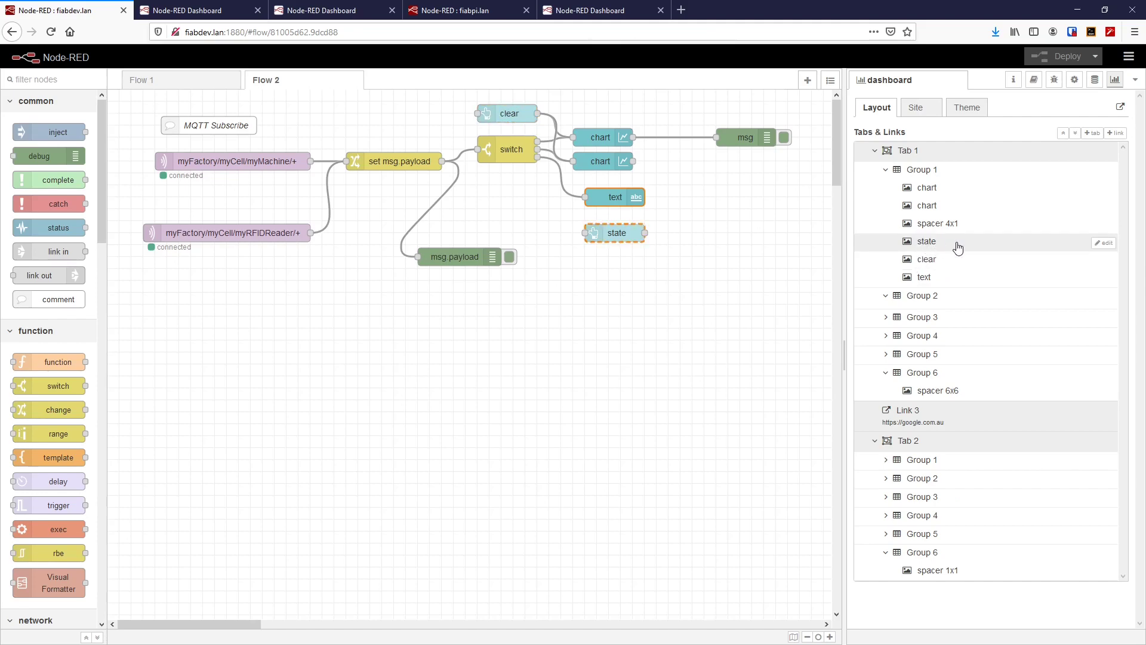
click(206, 13)
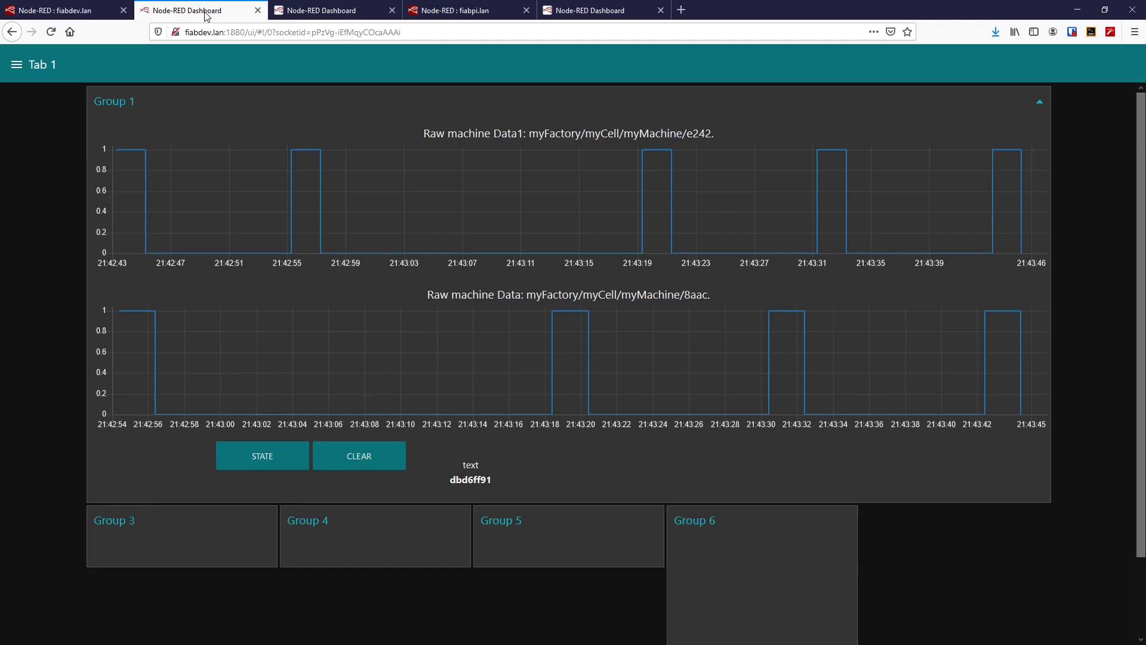